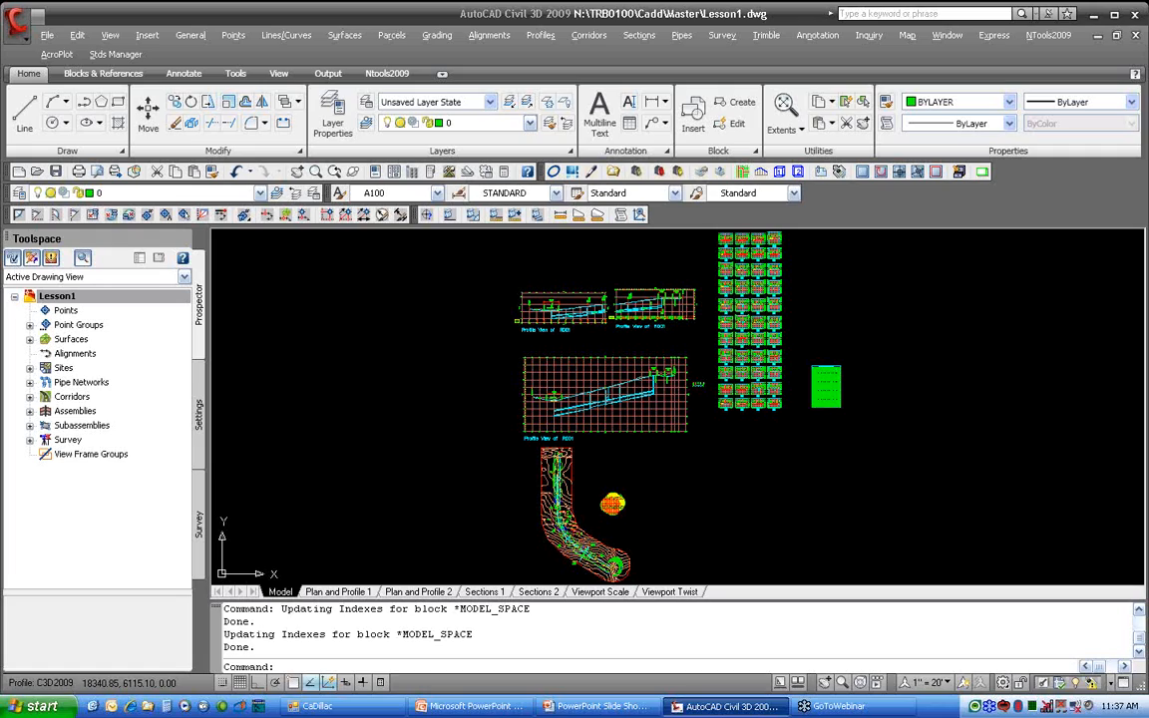
# Minimize the ribbon to its panel titles and show the drawing's settings tree in Toolspace
pyautogui.click(442, 74)
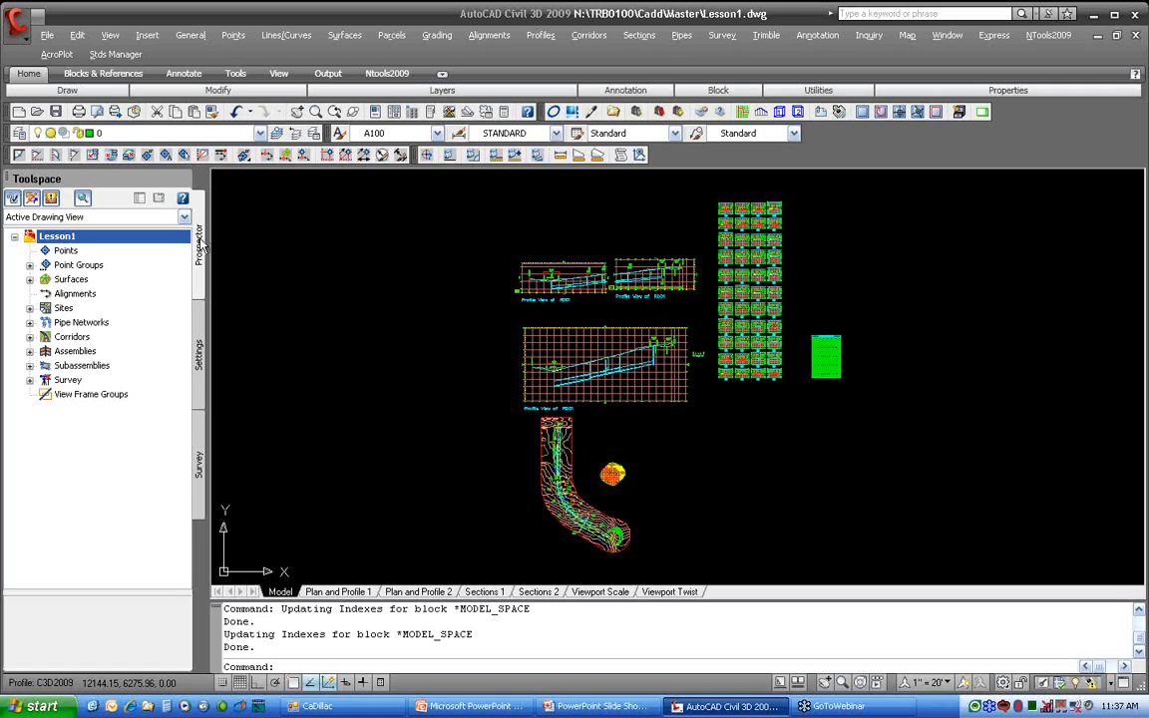
pyautogui.click(201, 345)
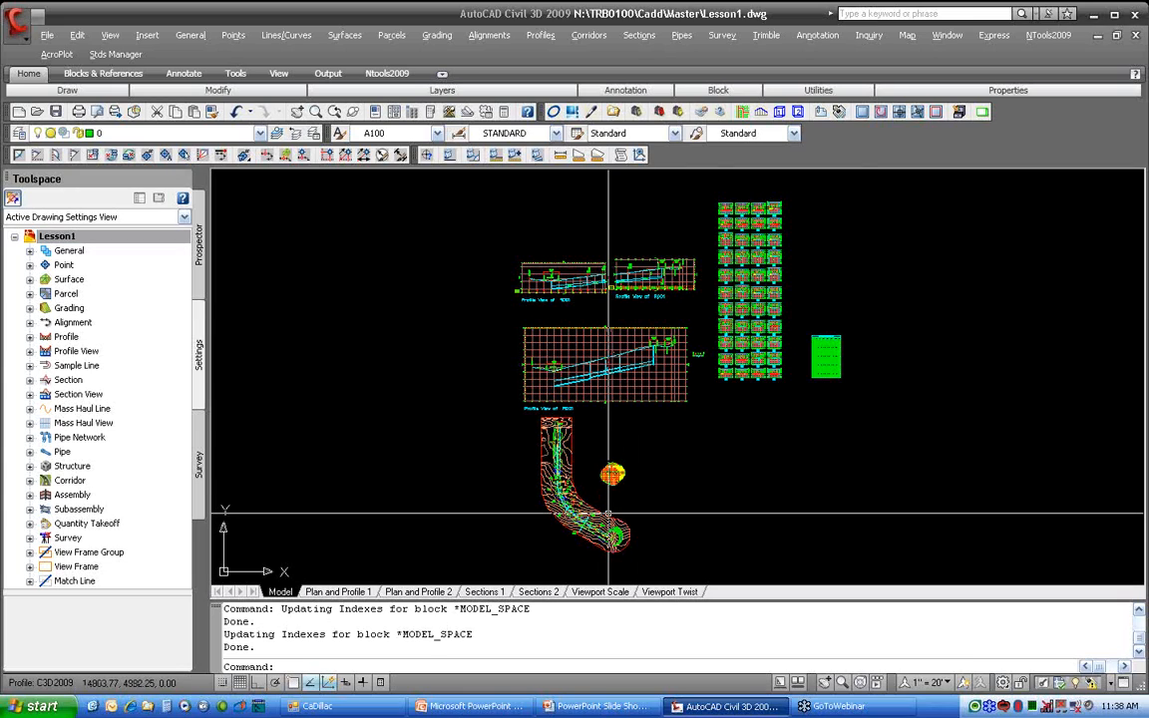
pyautogui.scroll(5, 612, 475)
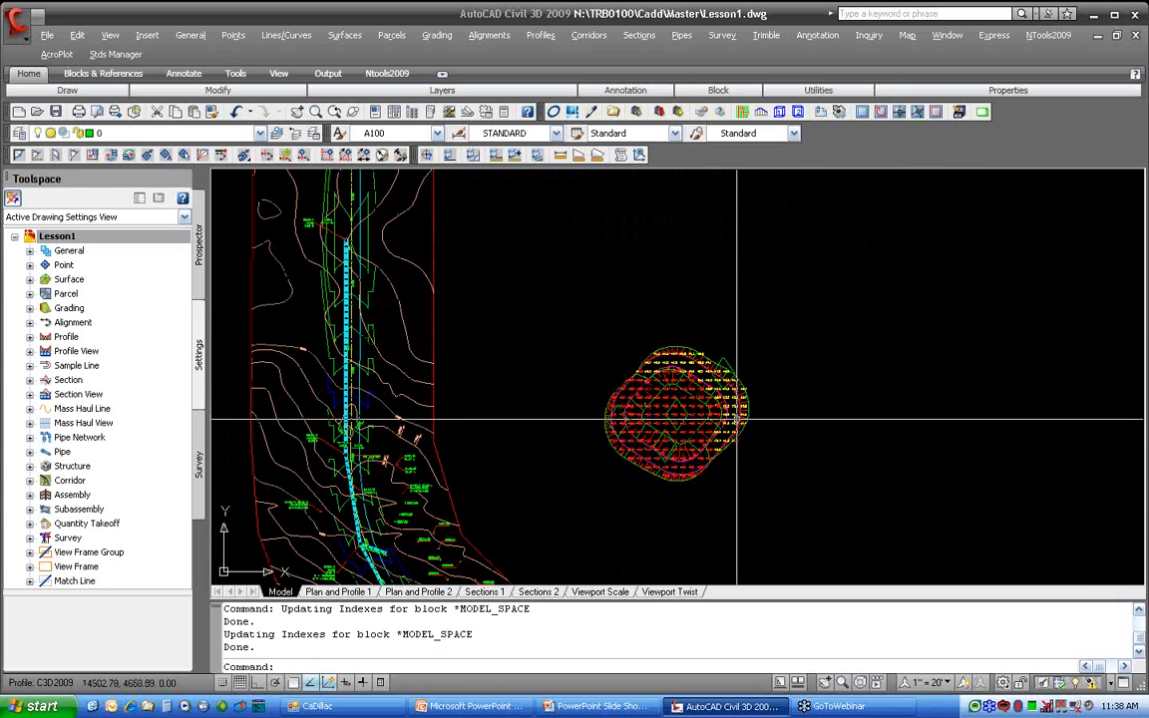
pyautogui.scroll(4, 740, 430)
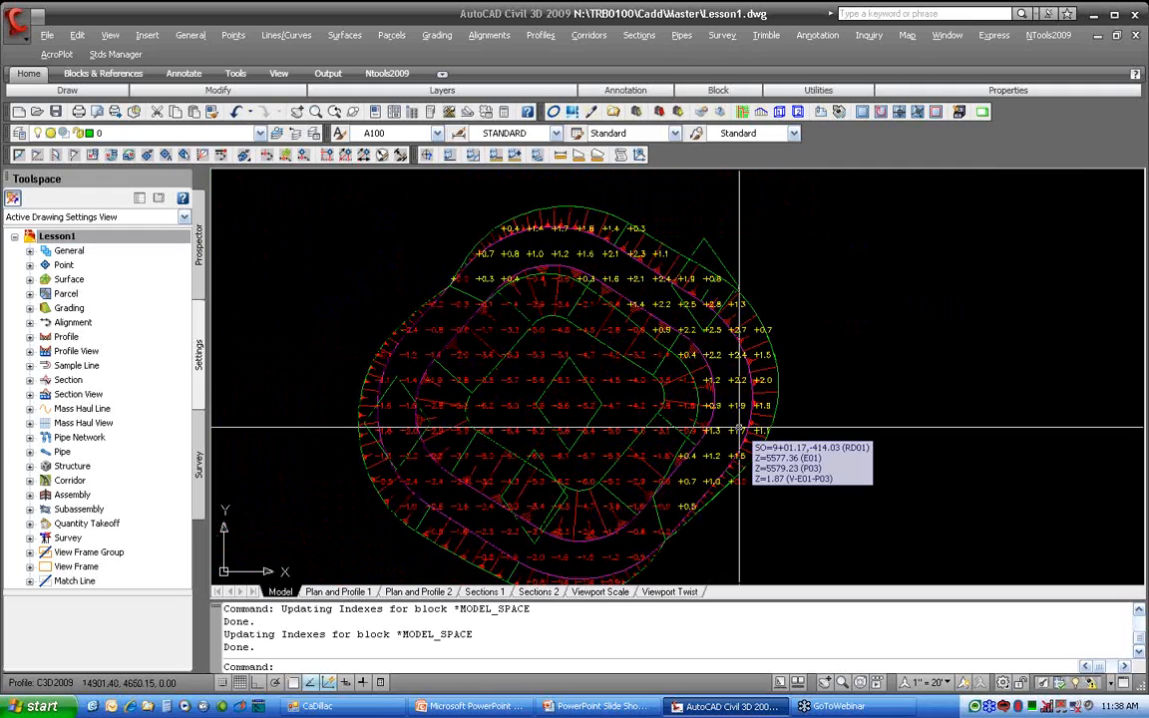
pyautogui.scroll(-8, 739, 430)
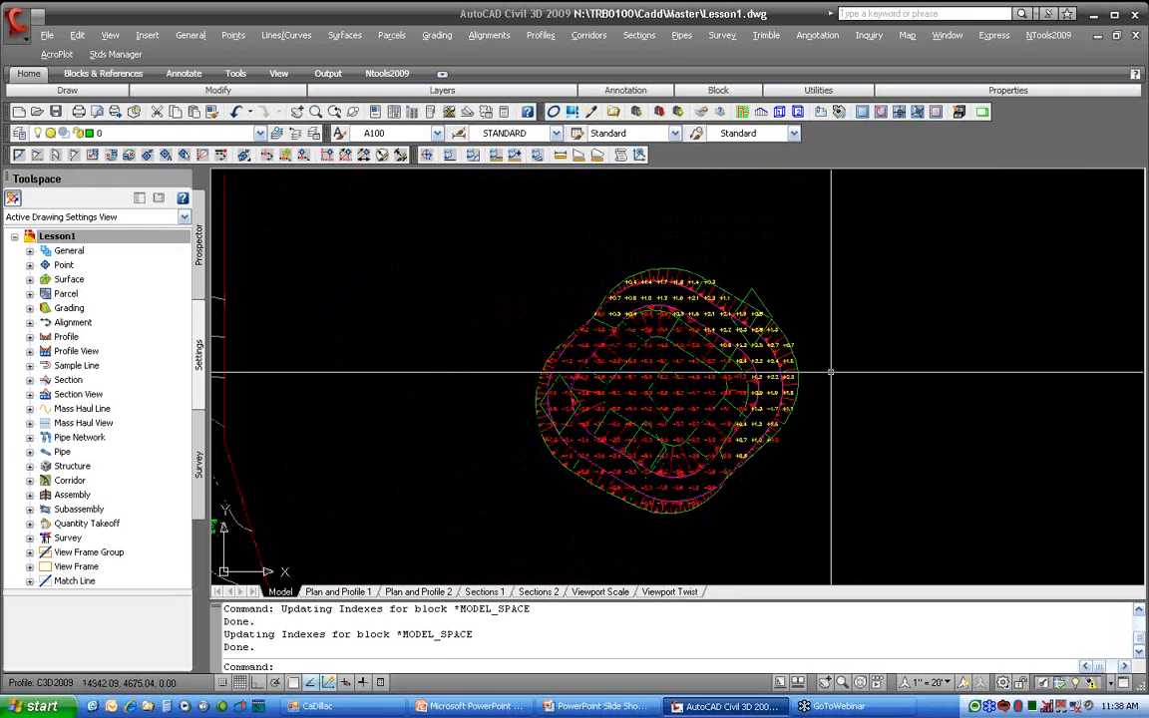
pyautogui.scroll(-4, 831, 373)
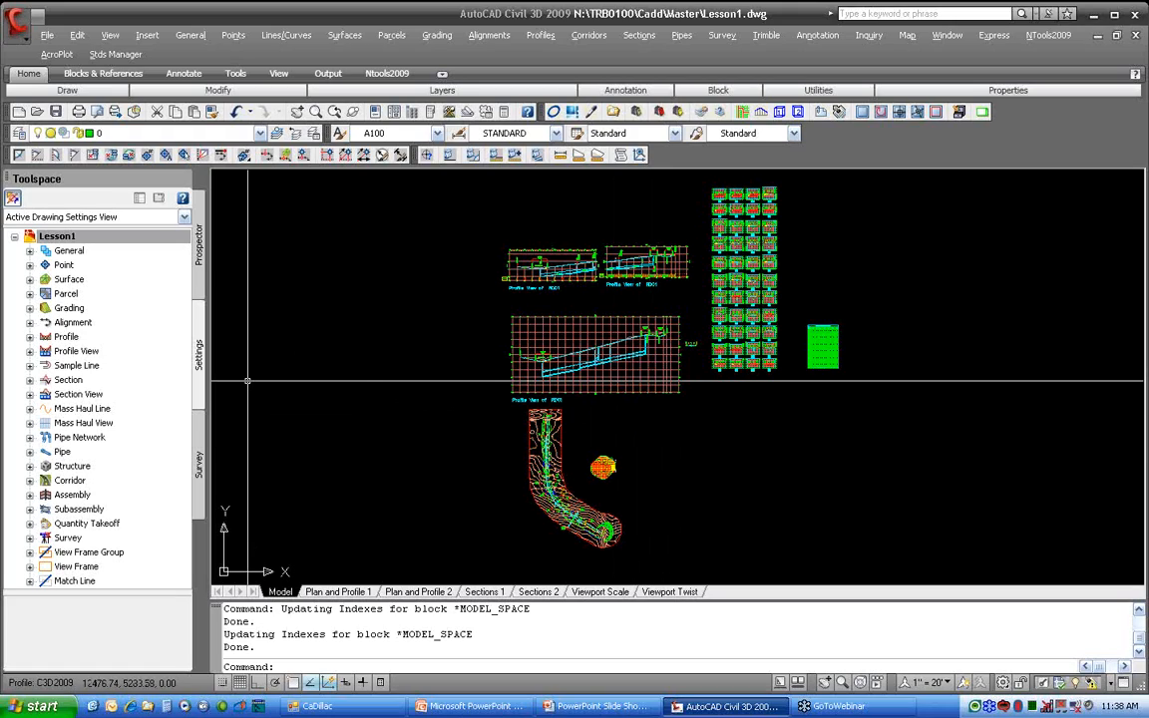
# Open the Lesson1 drawing settings and review the drawing units and imperial-to-metric conversion options
pyautogui.click(79, 236)
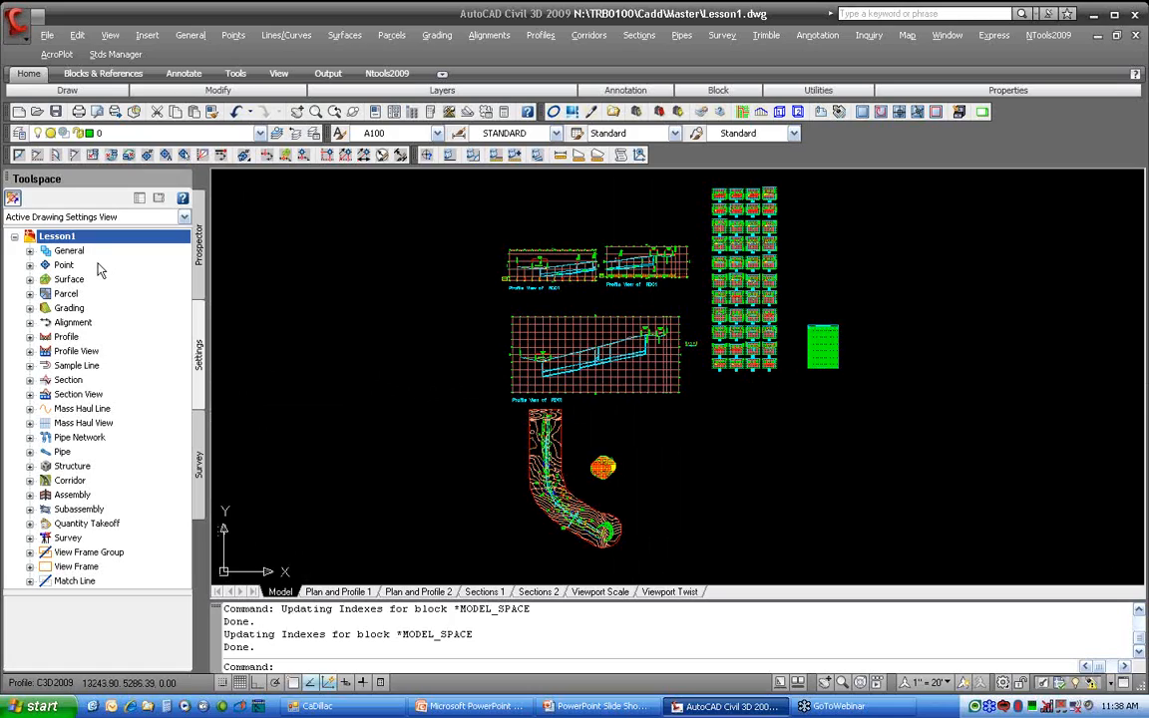
pyautogui.rightClick(81, 238)
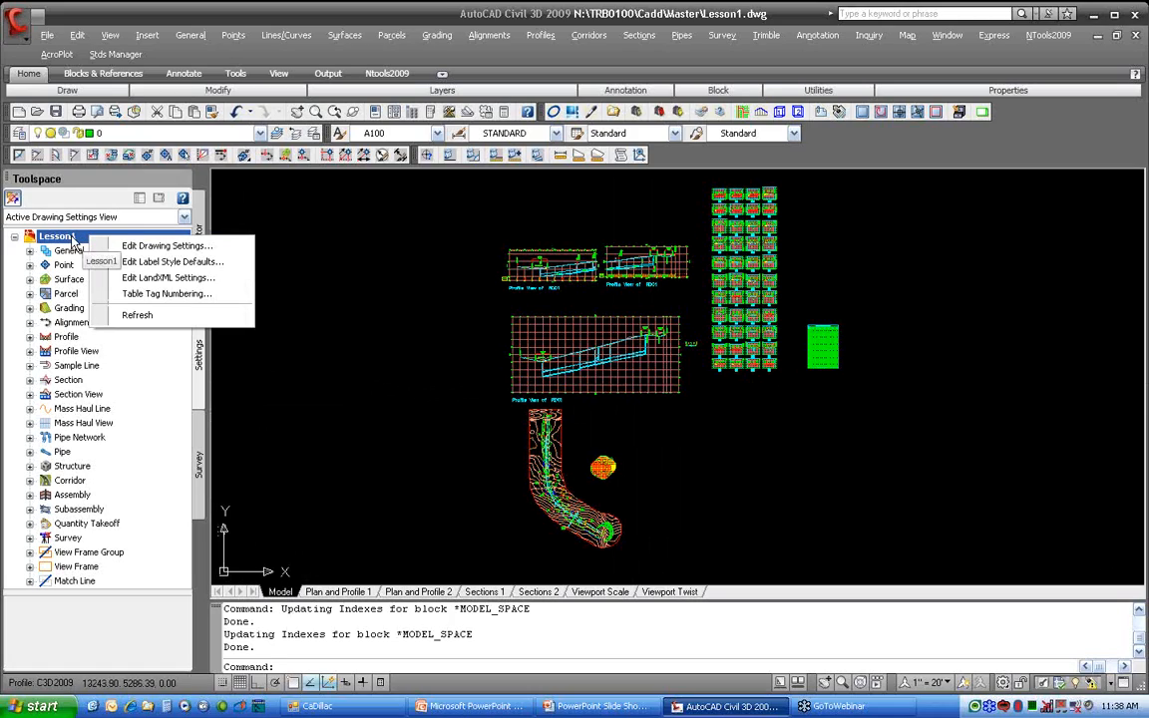
pyautogui.click(224, 251)
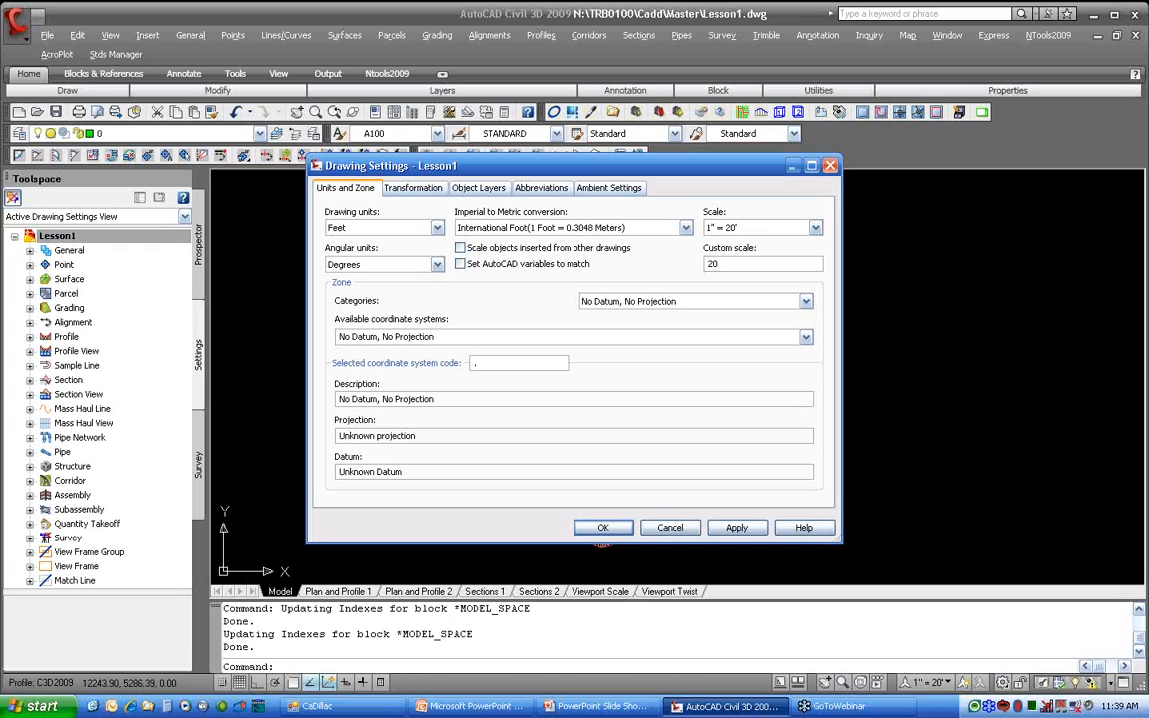
pyautogui.click(404, 228)
pyautogui.click(437, 229)
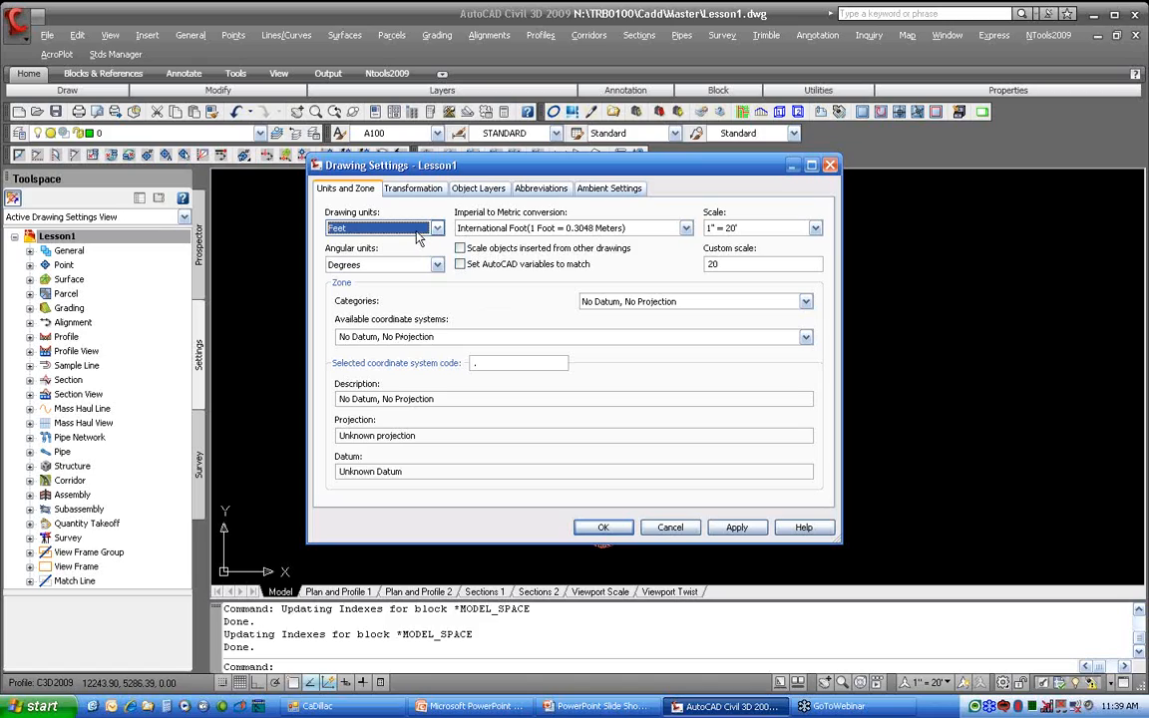
pyautogui.click(634, 229)
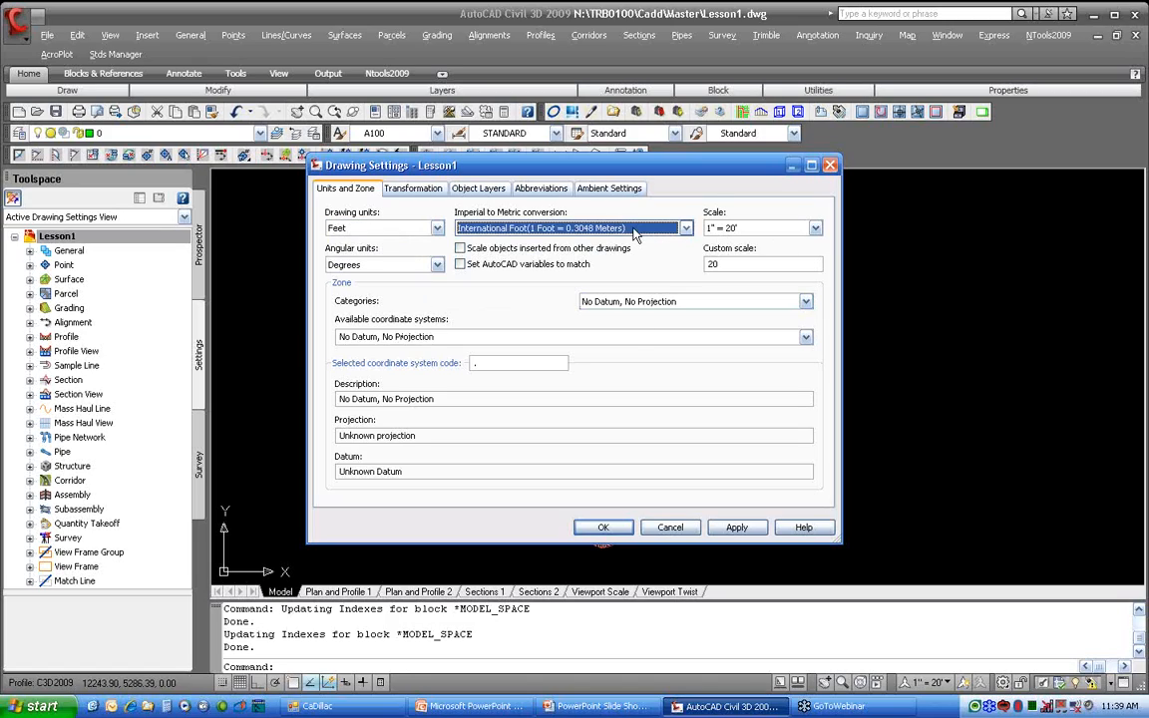
pyautogui.click(635, 231)
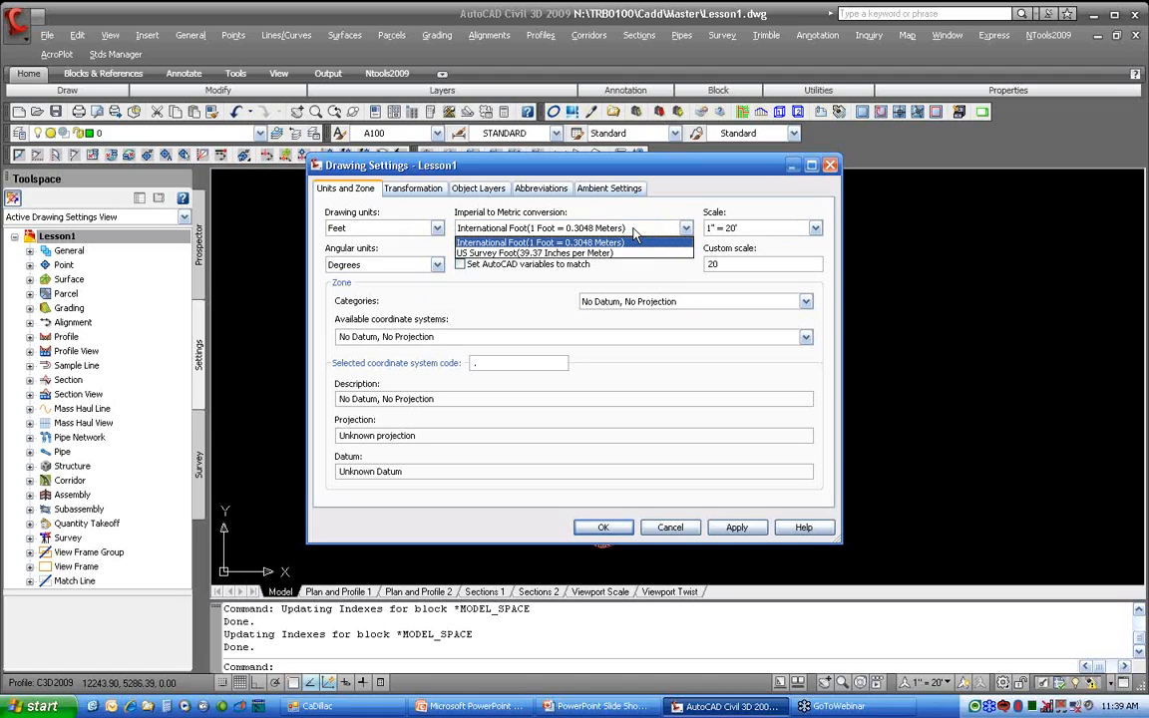
pyautogui.click(634, 230)
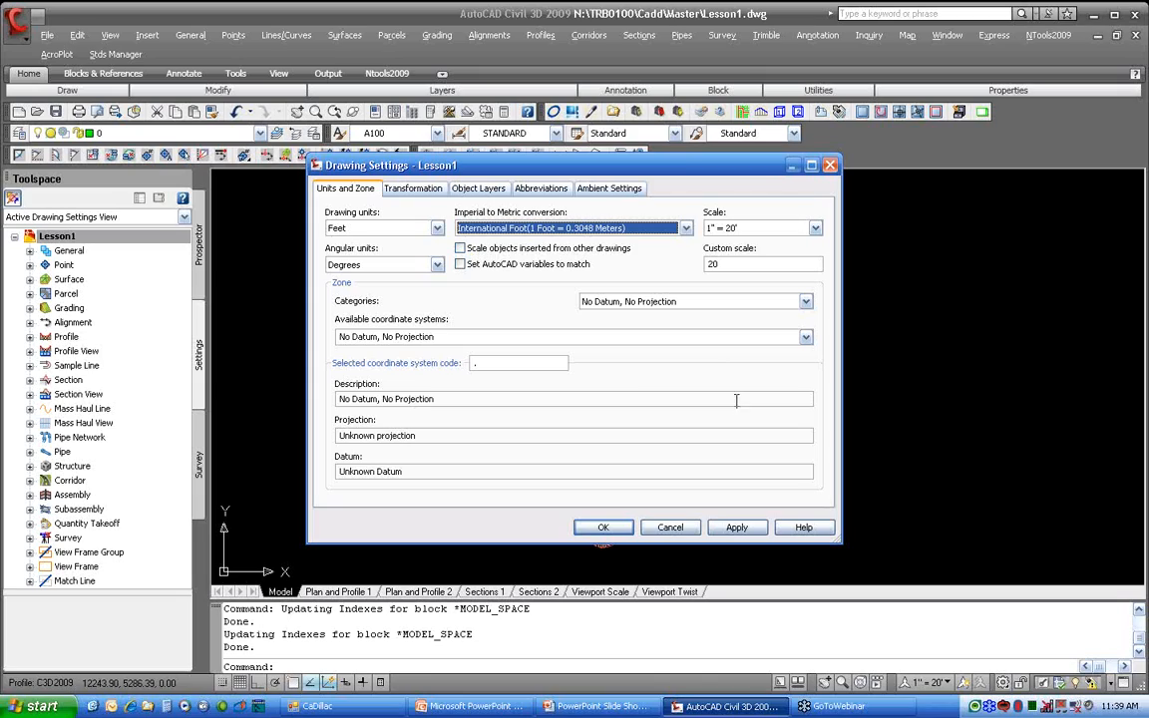
# Set the zone category to USA, Colorado and the coordinate system to NAD83 Colorado State Planes, Central Zone, US Foot
pyautogui.click(684, 302)
pyautogui.scroll(-2, 672, 514)
pyautogui.moveTo(807, 353); pyautogui.dragTo(806, 538)
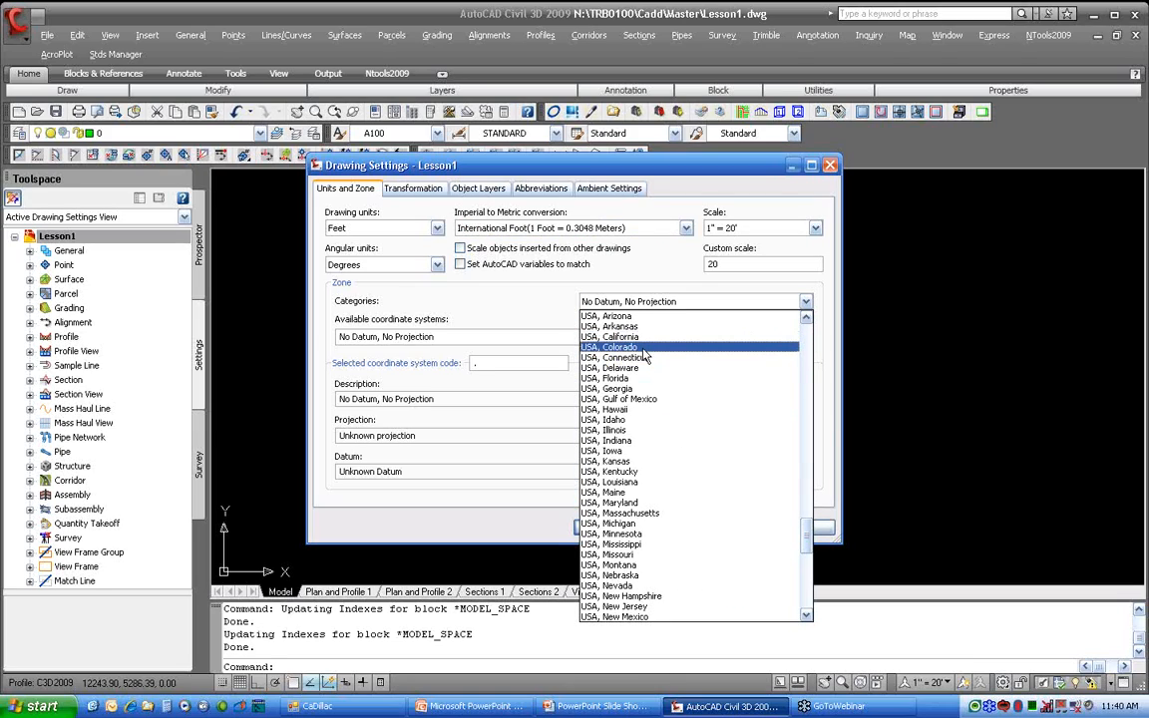
pyautogui.click(643, 348)
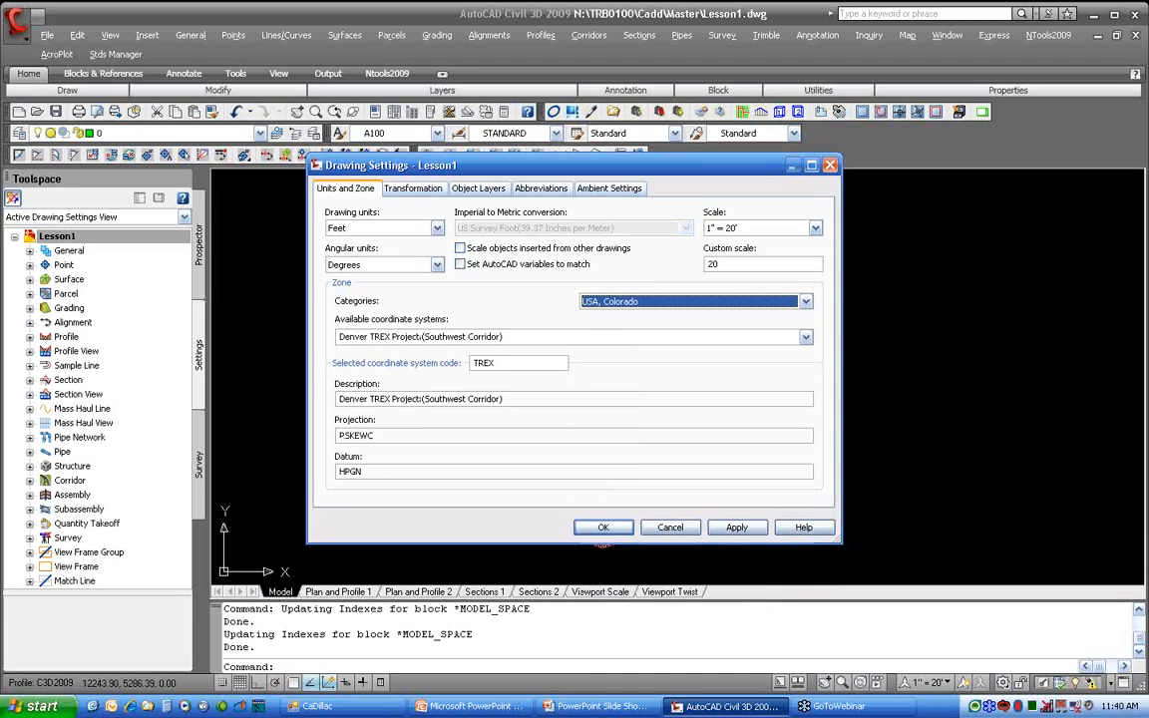
pyautogui.click(808, 339)
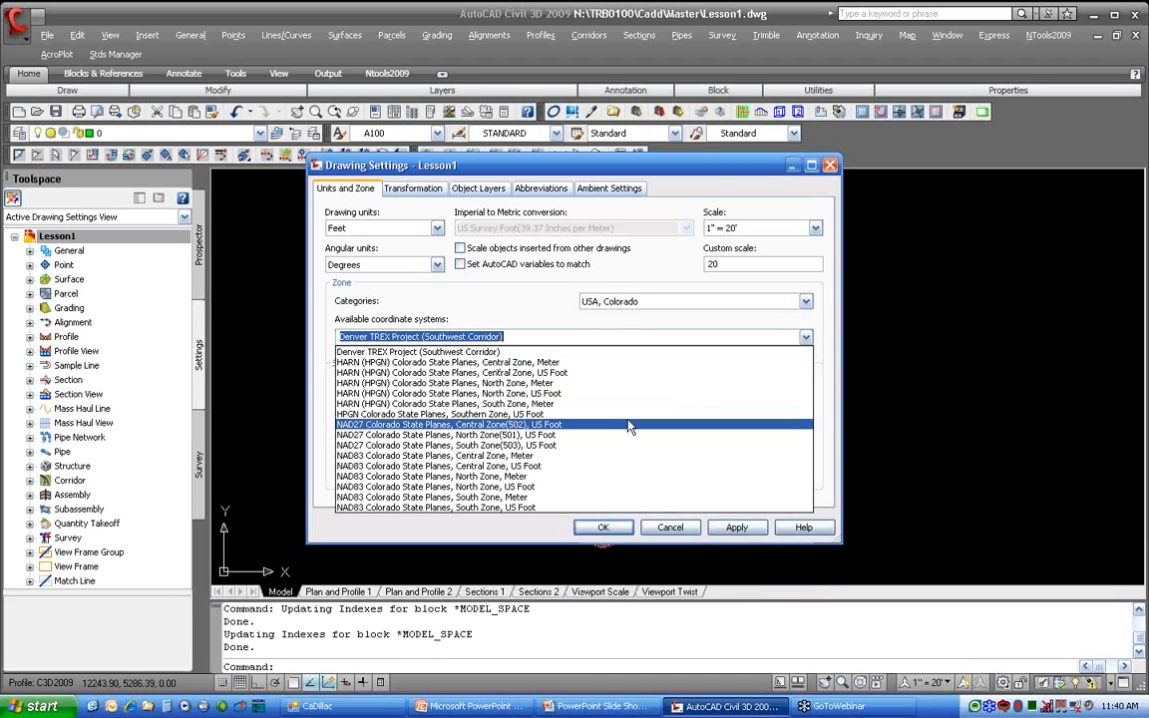
pyautogui.click(516, 467)
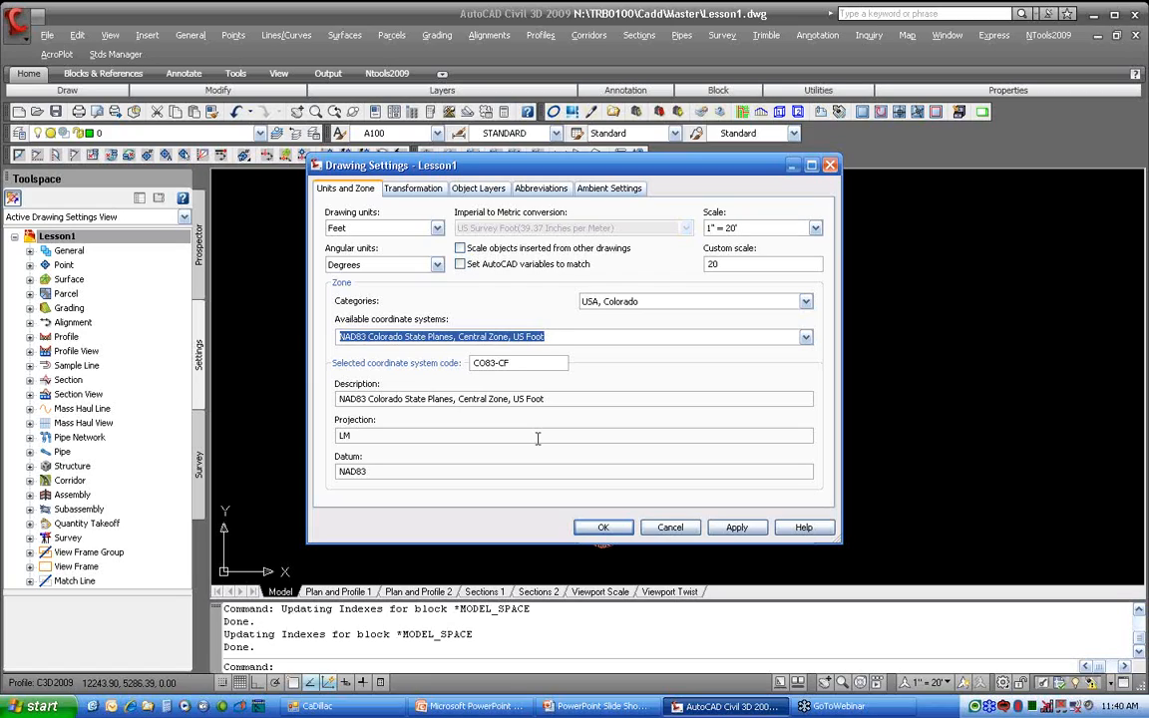
# Enable the transform settings without the sea level scale factor and set the grid scale factor computation to User-Defined
pyautogui.click(413, 189)
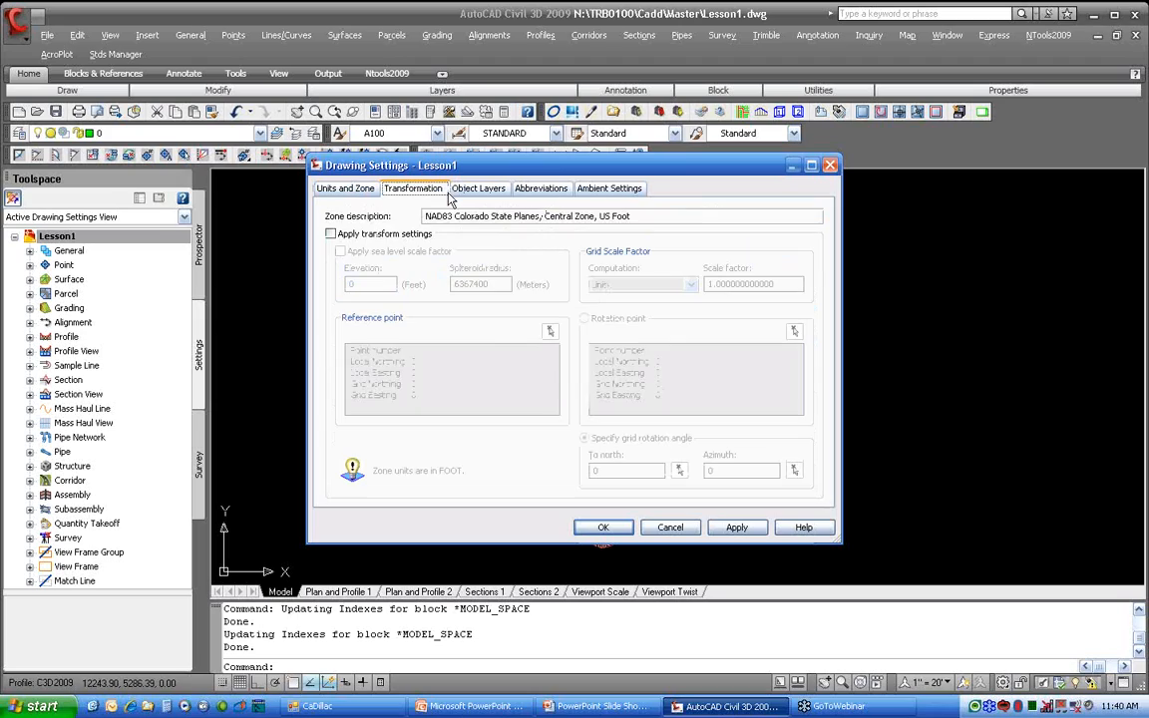
pyautogui.click(331, 233)
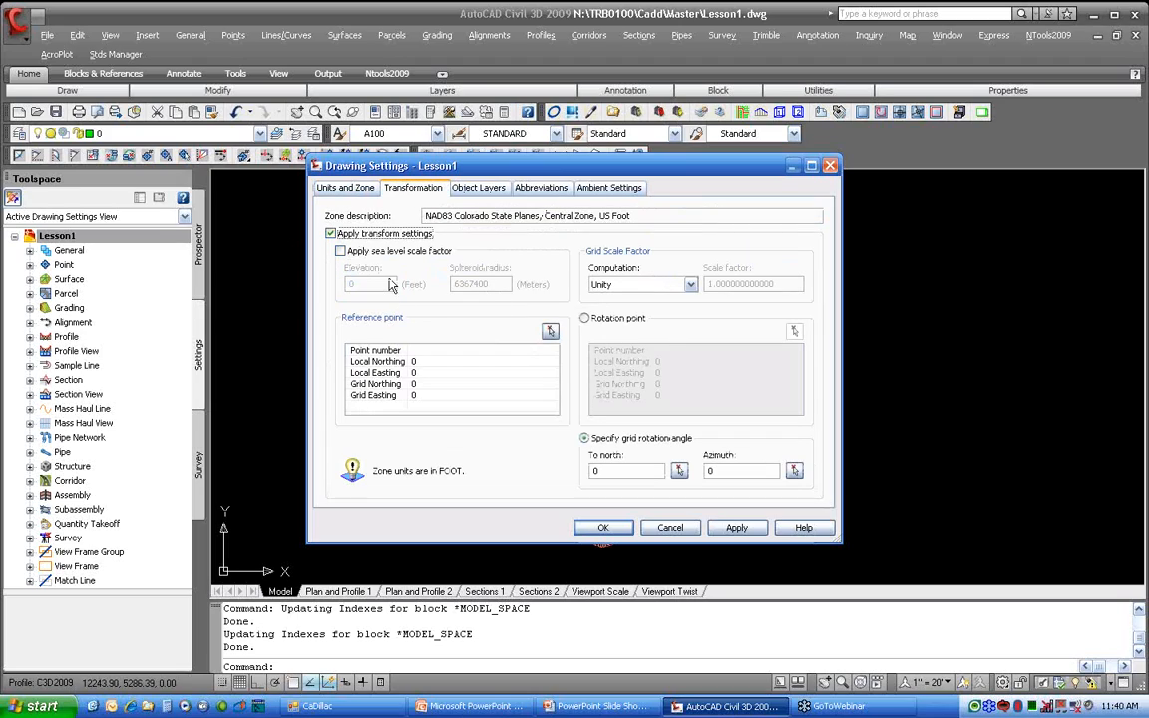
pyautogui.click(340, 252)
pyautogui.click(427, 258)
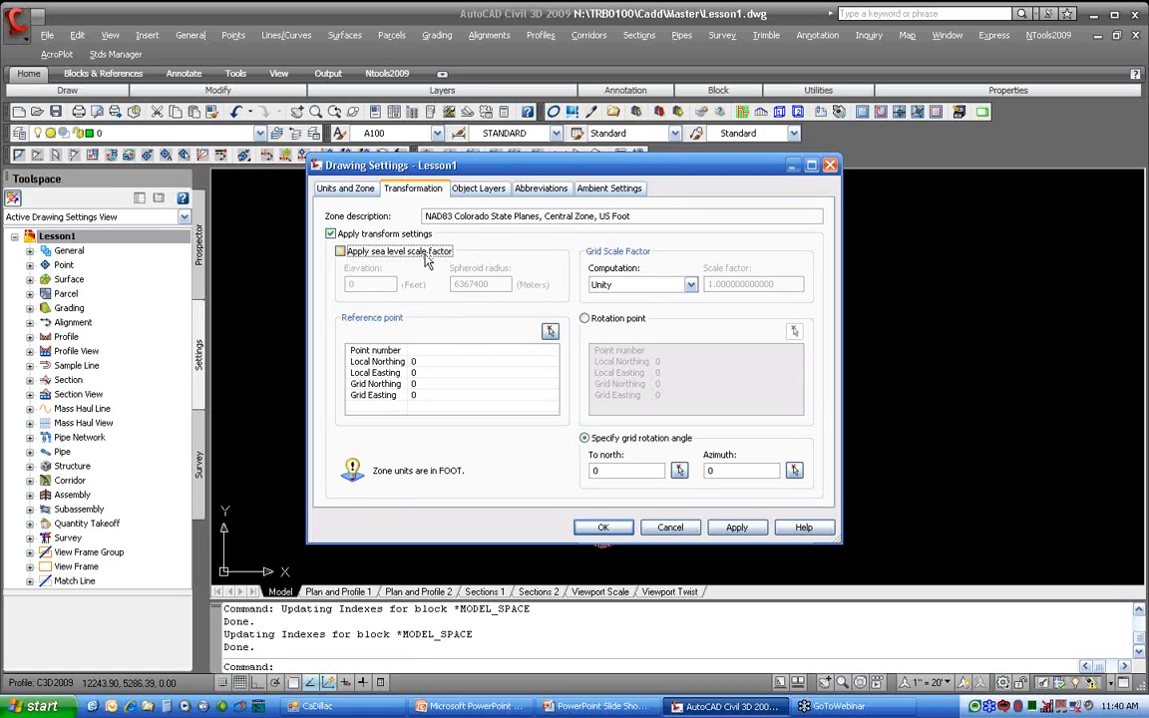
pyautogui.click(643, 285)
pyautogui.click(655, 311)
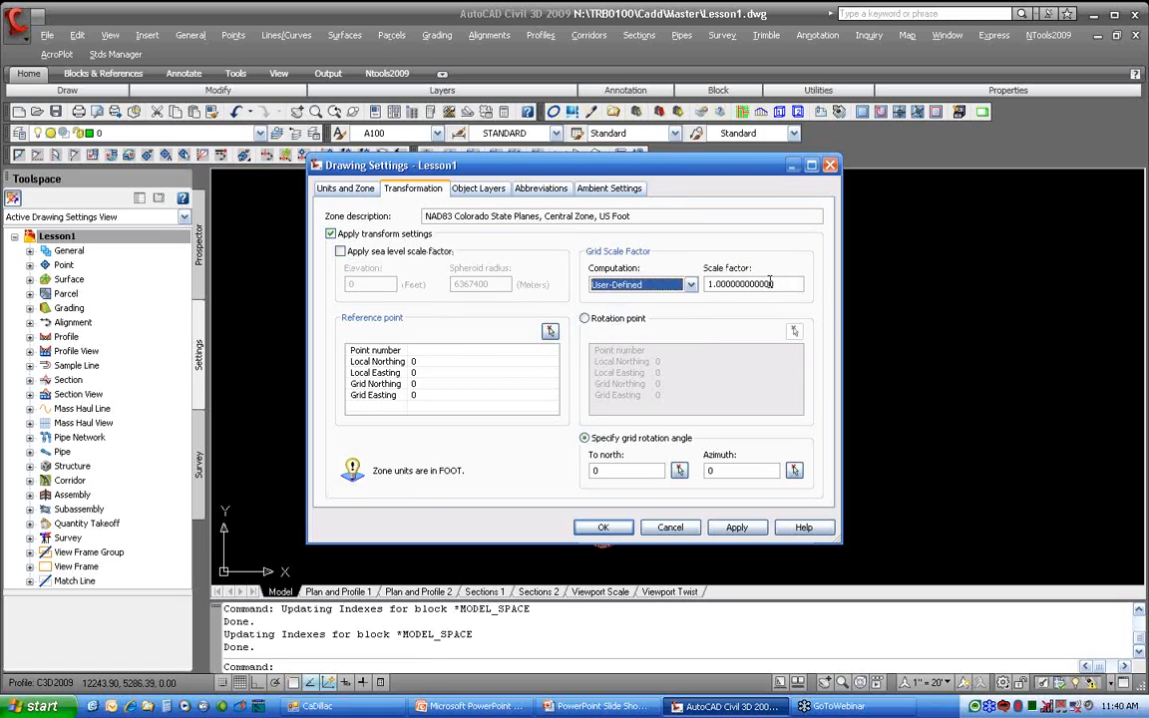
pyautogui.doubleClick(769, 283)
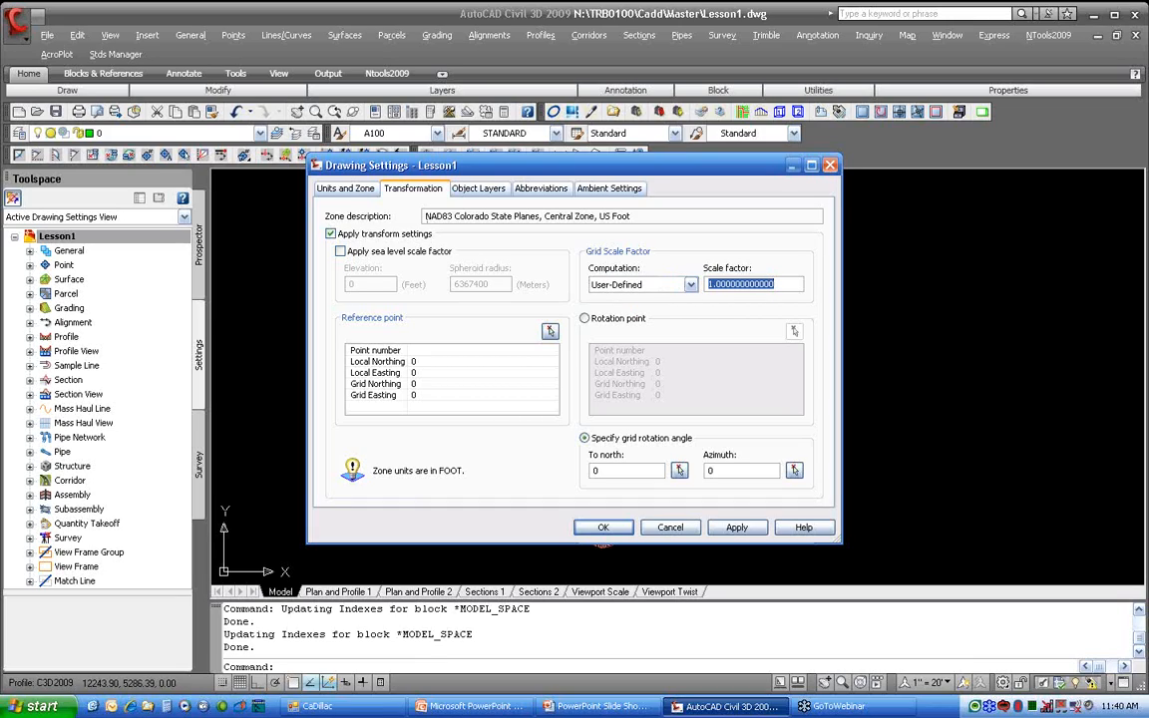
# Set the zone category to No Datum, No Projection and check the transformation settings
pyautogui.click(355, 190)
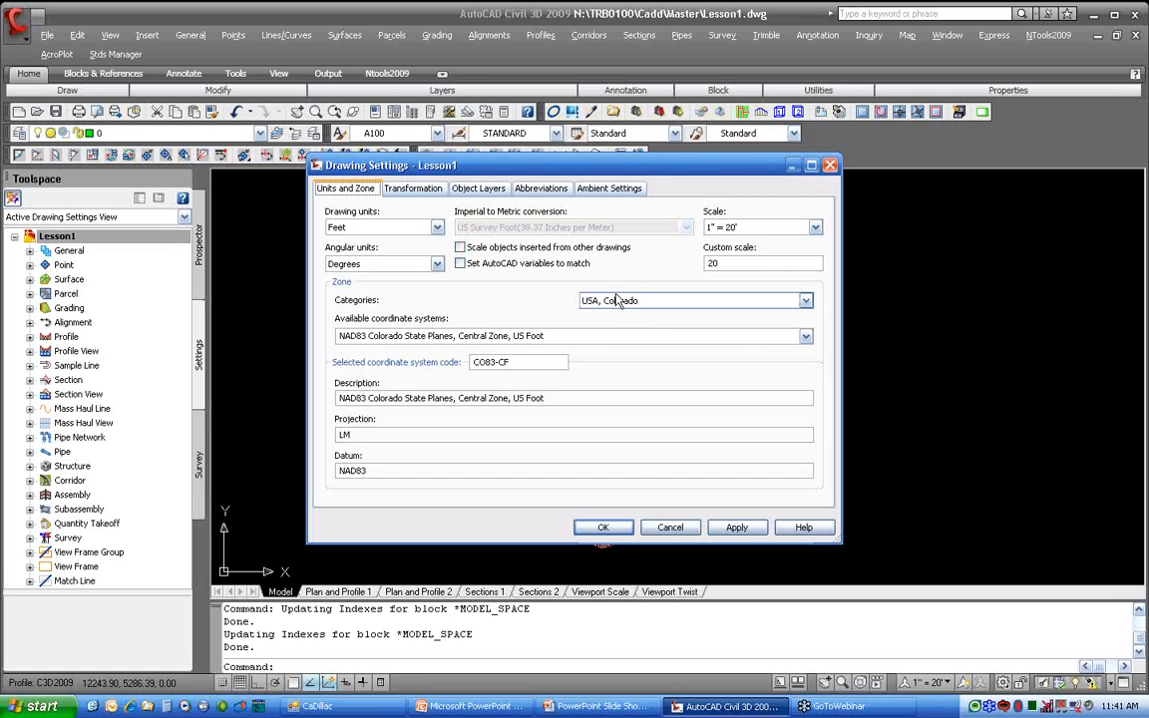
pyautogui.click(805, 300)
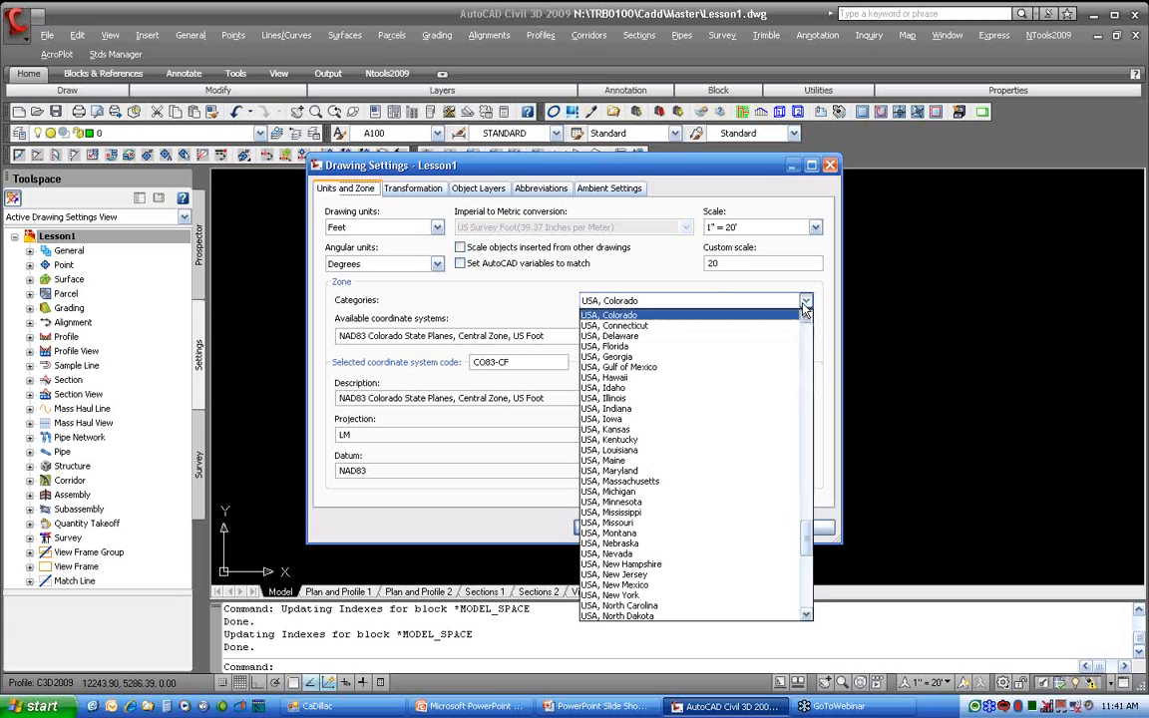
pyautogui.scroll(20, 725, 489)
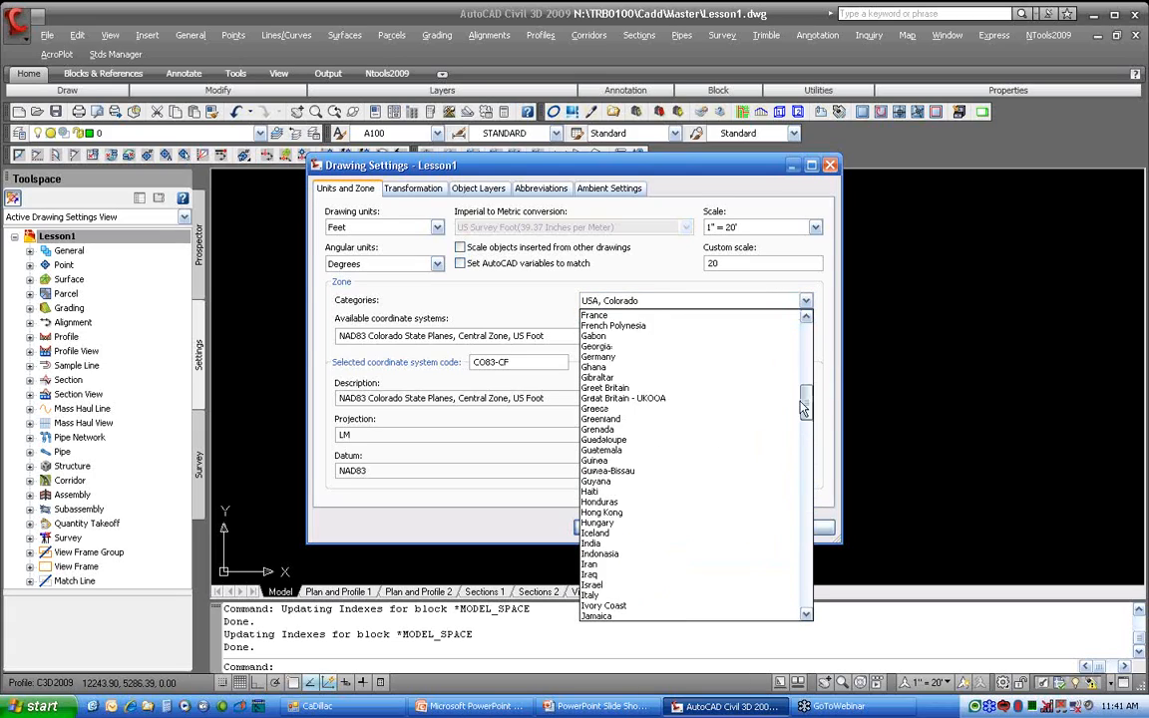
pyautogui.click(684, 315)
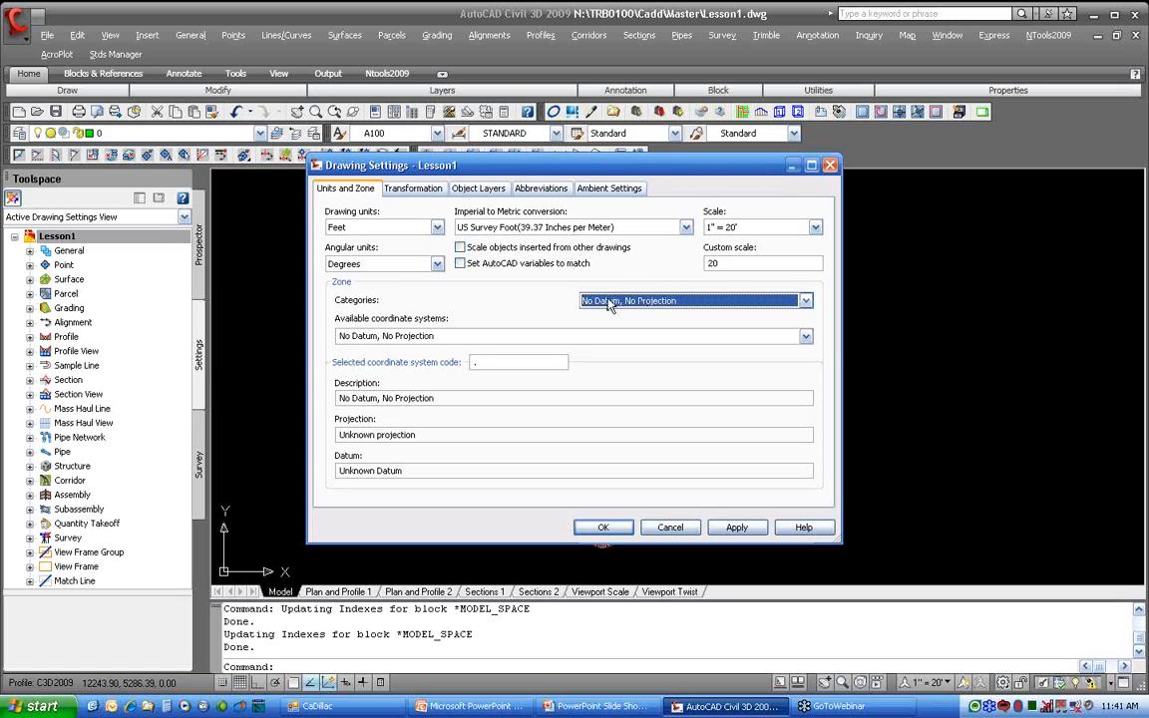
pyautogui.click(423, 198)
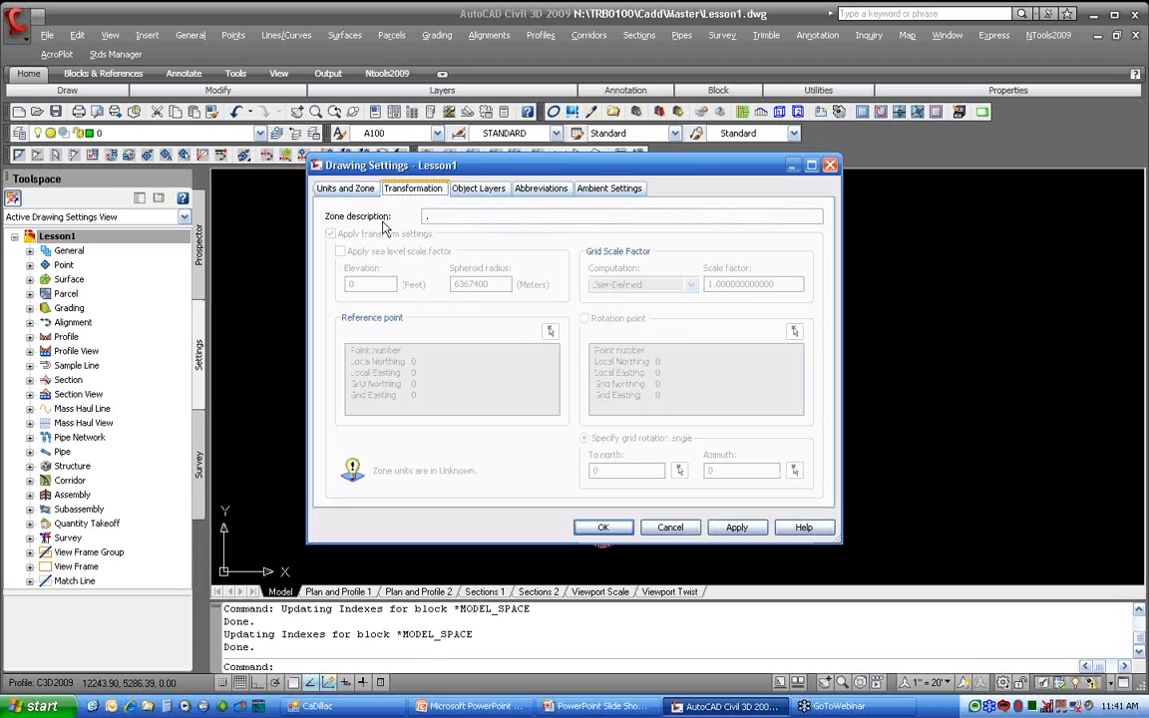
# Review the object layer assignments and the alignment geometry abbreviations, including the Curve-Spiral Intersect value
pyautogui.click(490, 193)
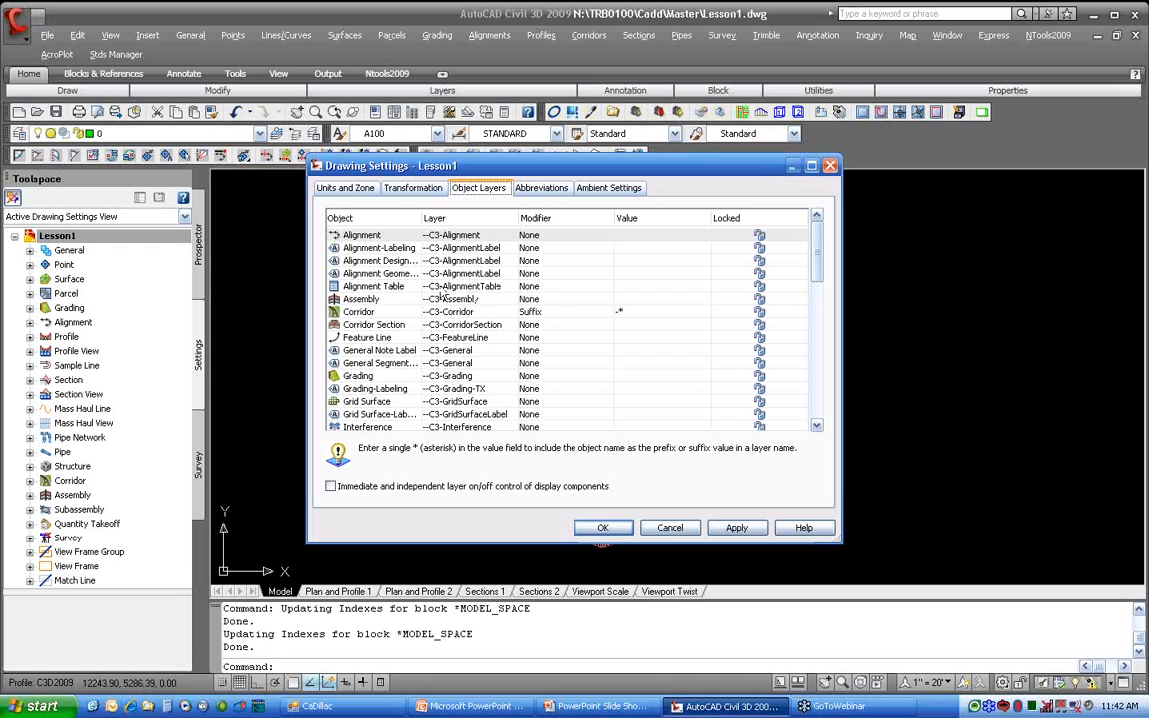
pyautogui.click(547, 196)
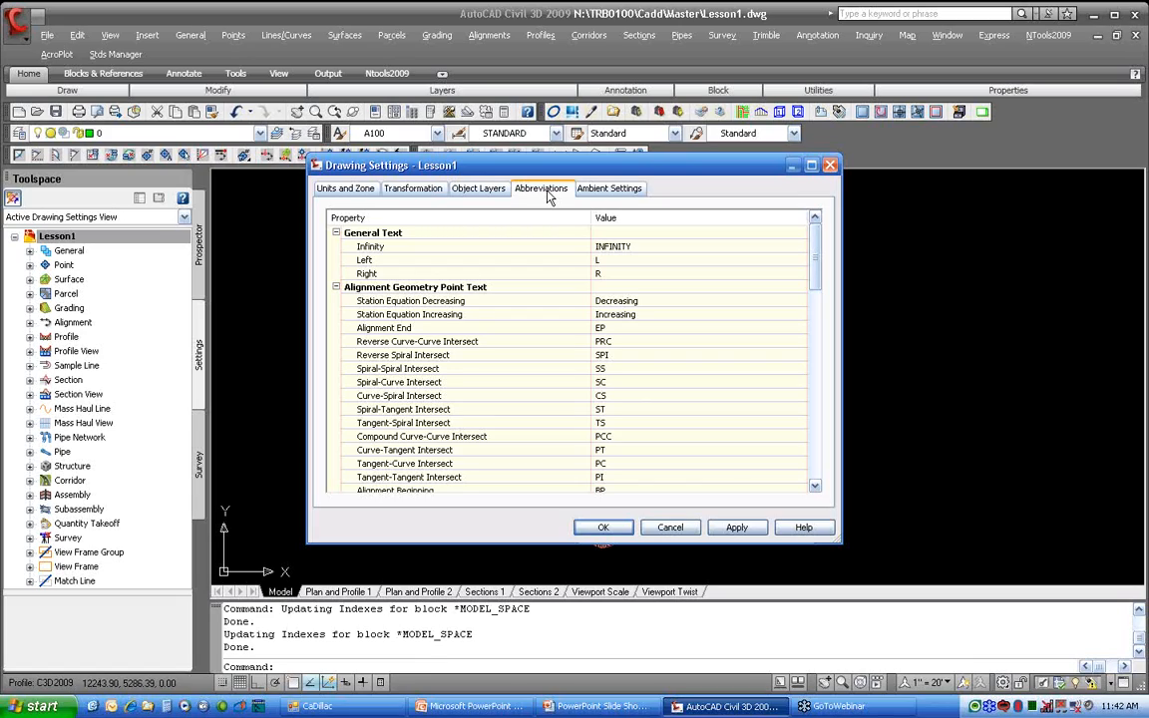
pyautogui.moveTo(814, 287)
pyautogui.mouseDown()
pyautogui.moveTo(815, 376)
pyautogui.moveTo(814, 264)
pyautogui.mouseUp()
pyautogui.click(453, 398)
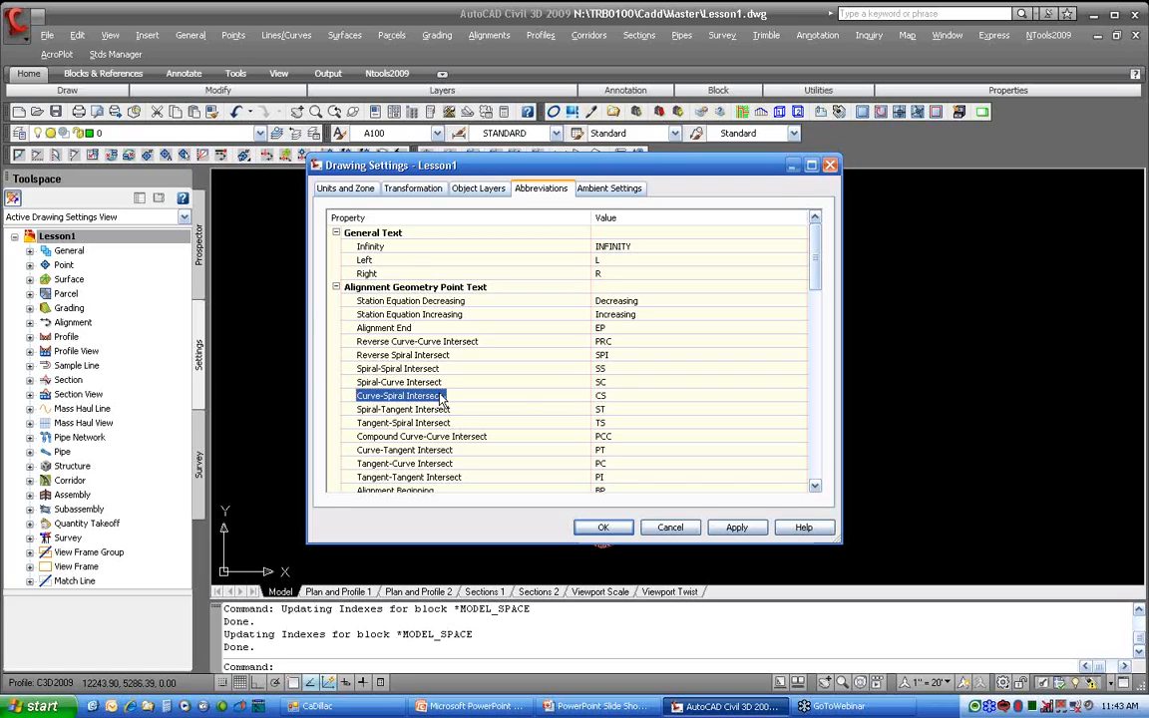
pyautogui.click(599, 396)
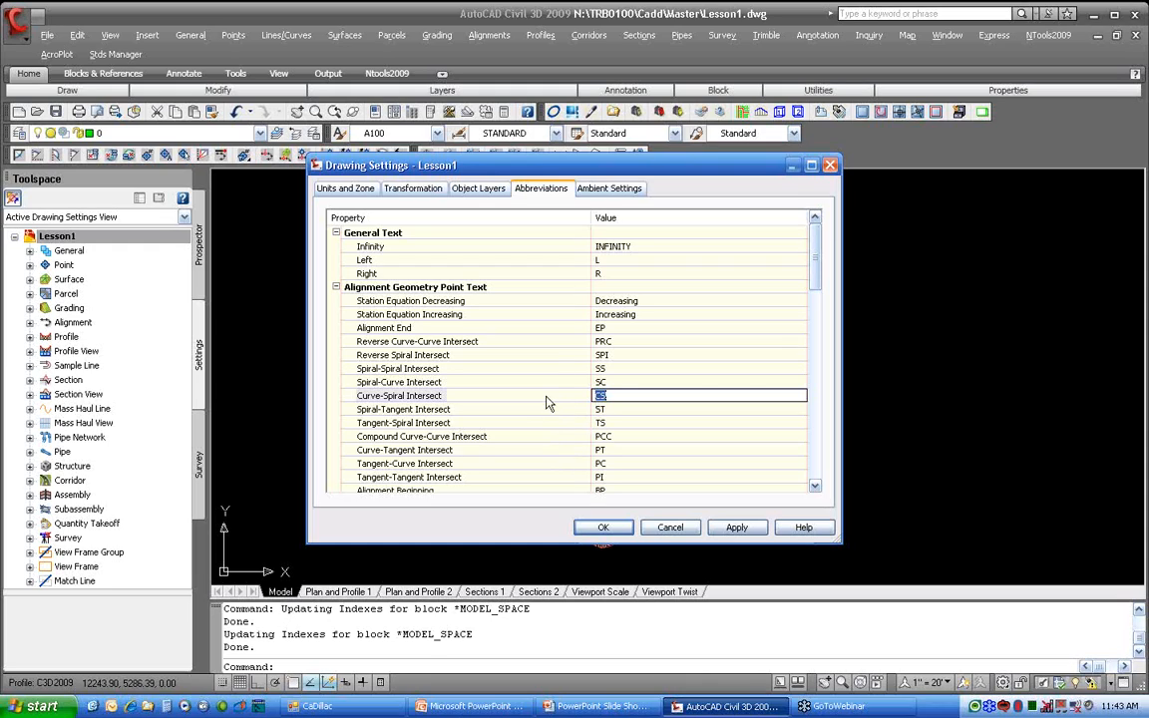
pyautogui.moveTo(815, 262)
pyautogui.mouseDown()
pyautogui.moveTo(811, 469)
pyautogui.moveTo(816, 239)
pyautogui.mouseUp()
# Expand the General ambient settings and read the descriptions of Show Tooltips and Show Event Viewer
pyautogui.click(590, 190)
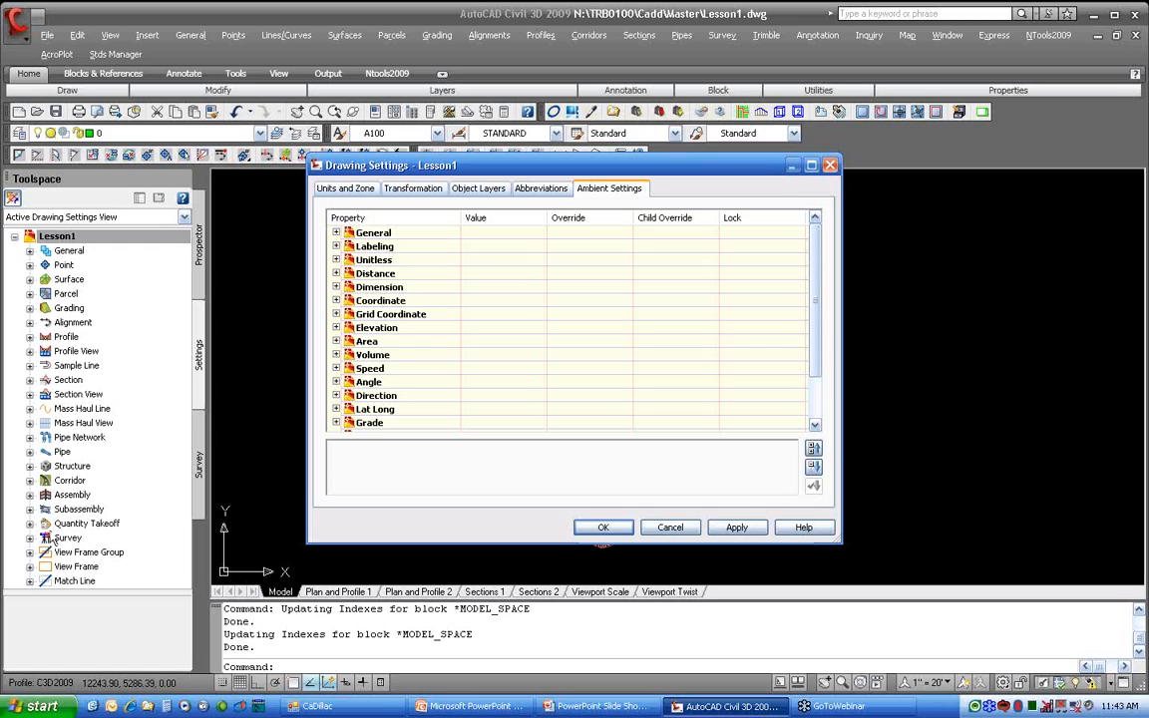
pyautogui.click(338, 234)
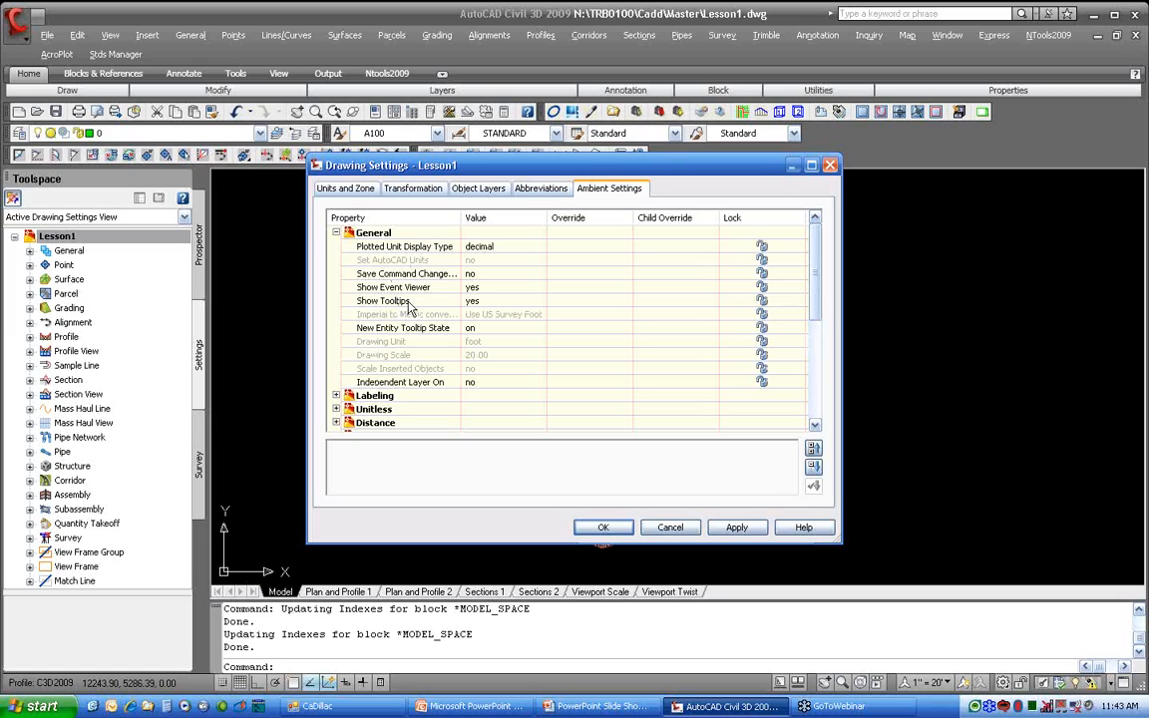
pyautogui.click(420, 302)
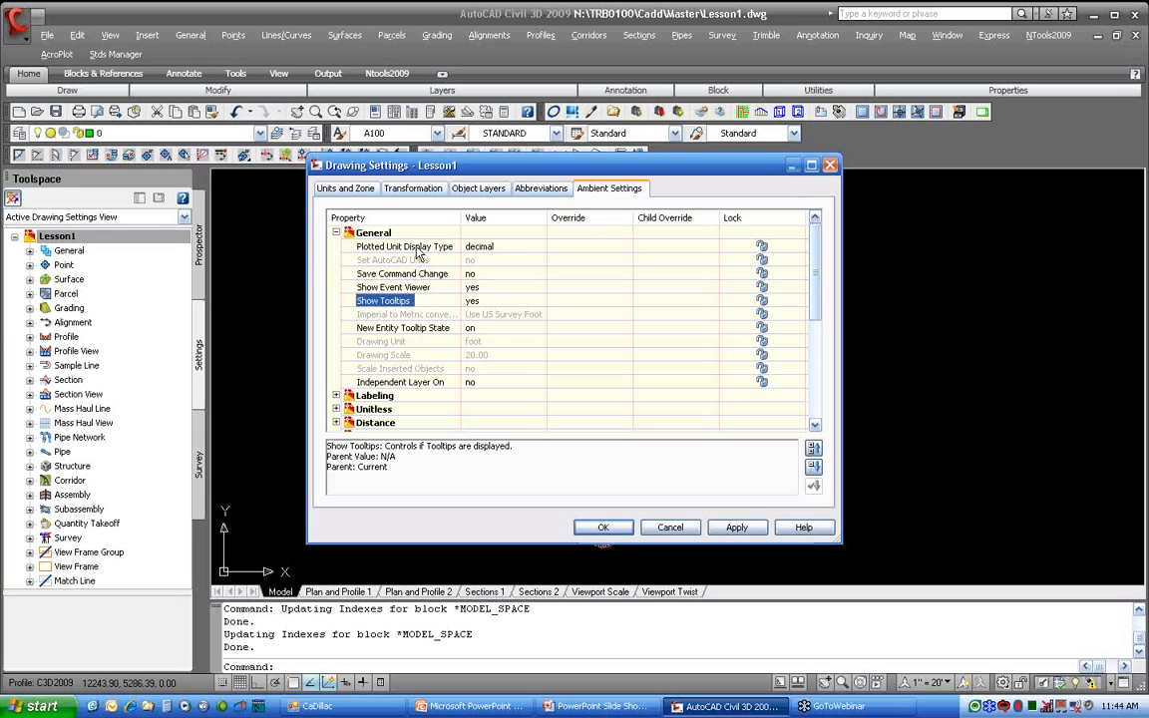
pyautogui.click(404, 288)
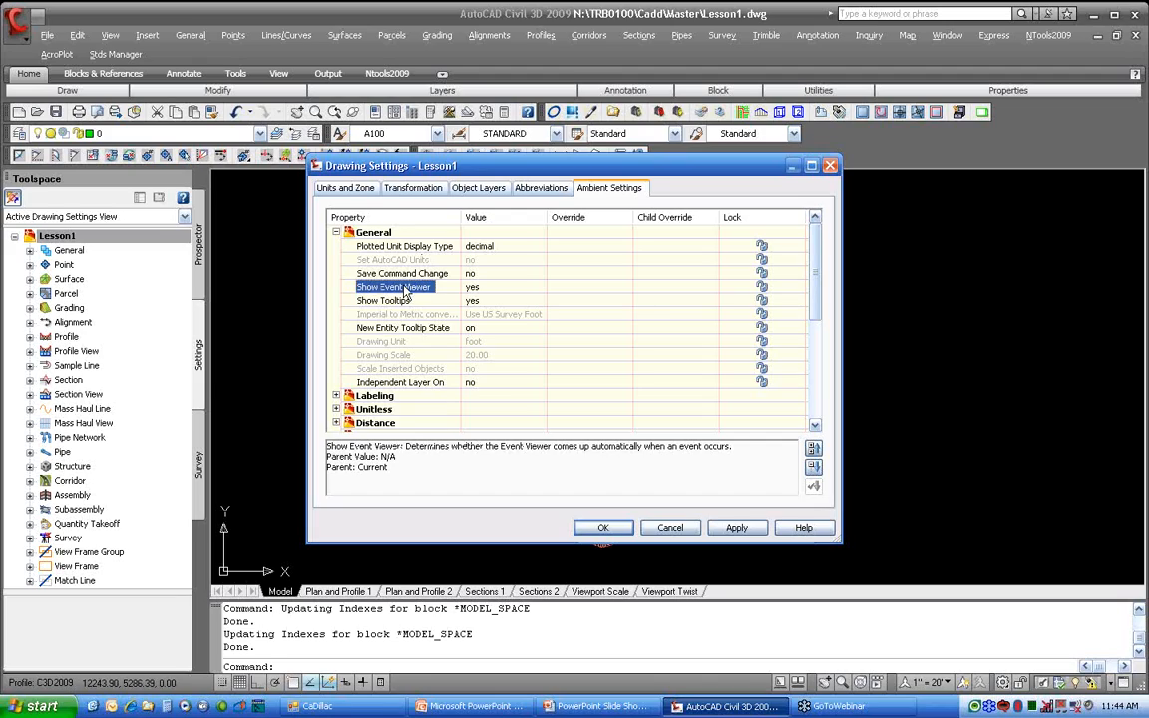
# Collapse the General group and expand all ambient setting categories to show the Unitless, Distance and Dimension values
pyautogui.click(336, 234)
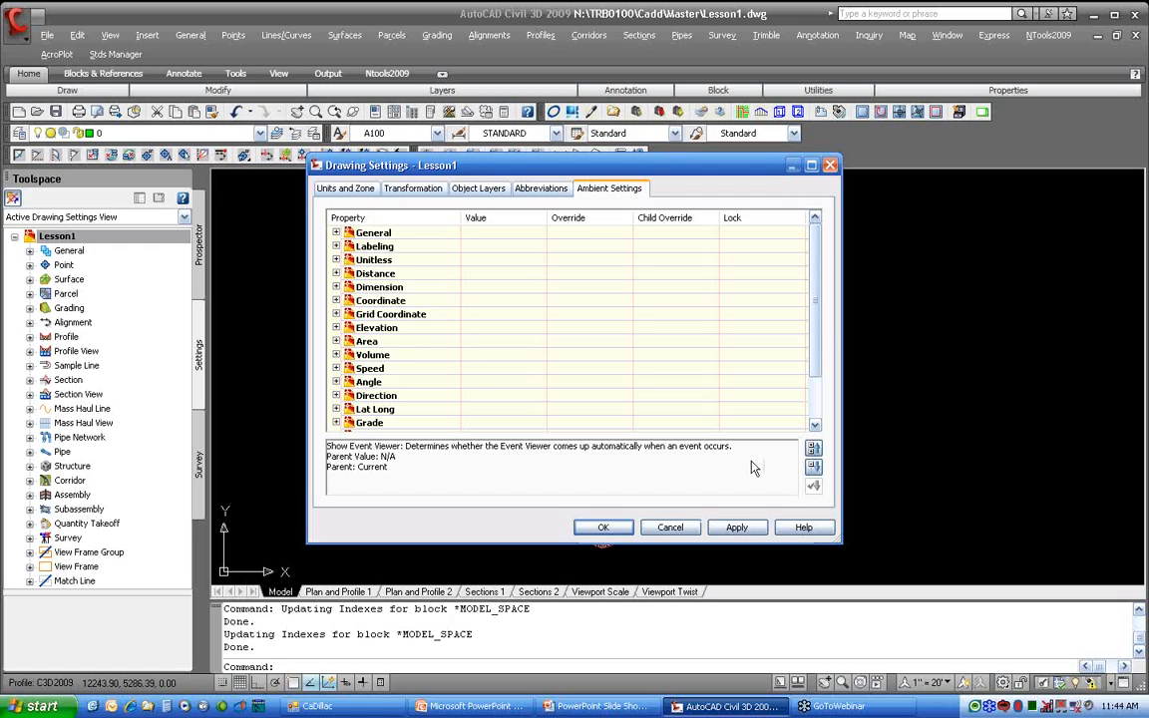
pyautogui.click(814, 467)
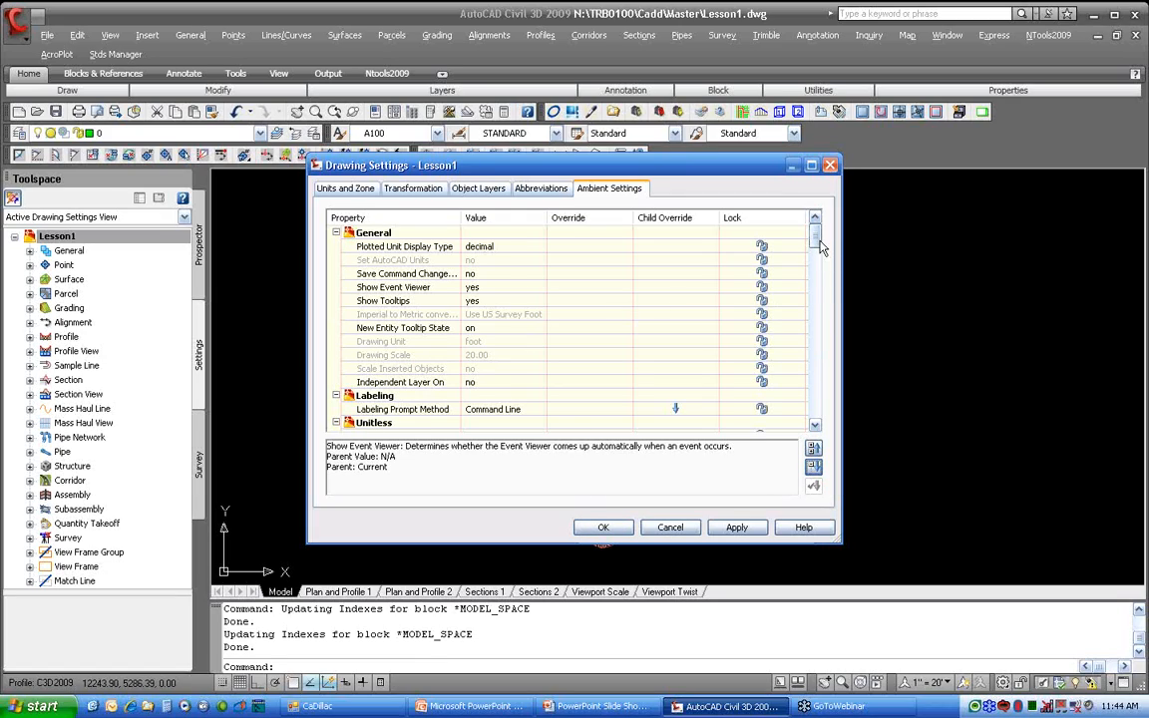
pyautogui.scroll(-4, 821, 247)
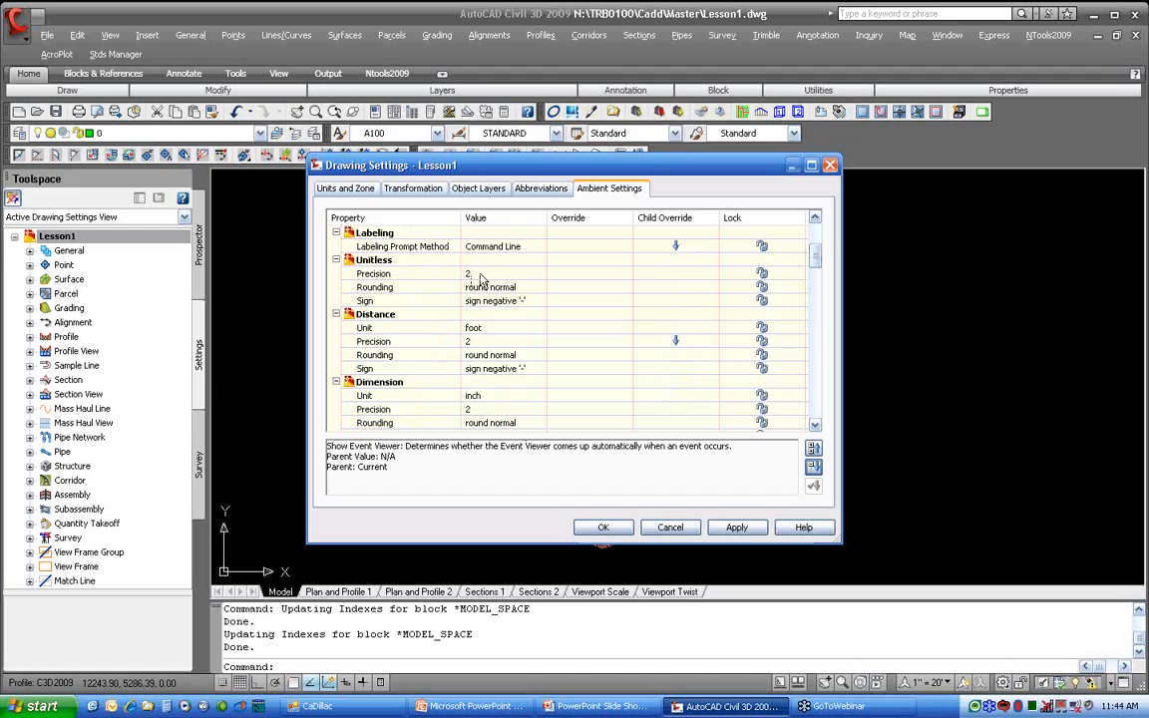
# Look through the available units for the ambient Distance setting and leave the list without choosing another unit
pyautogui.click(505, 330)
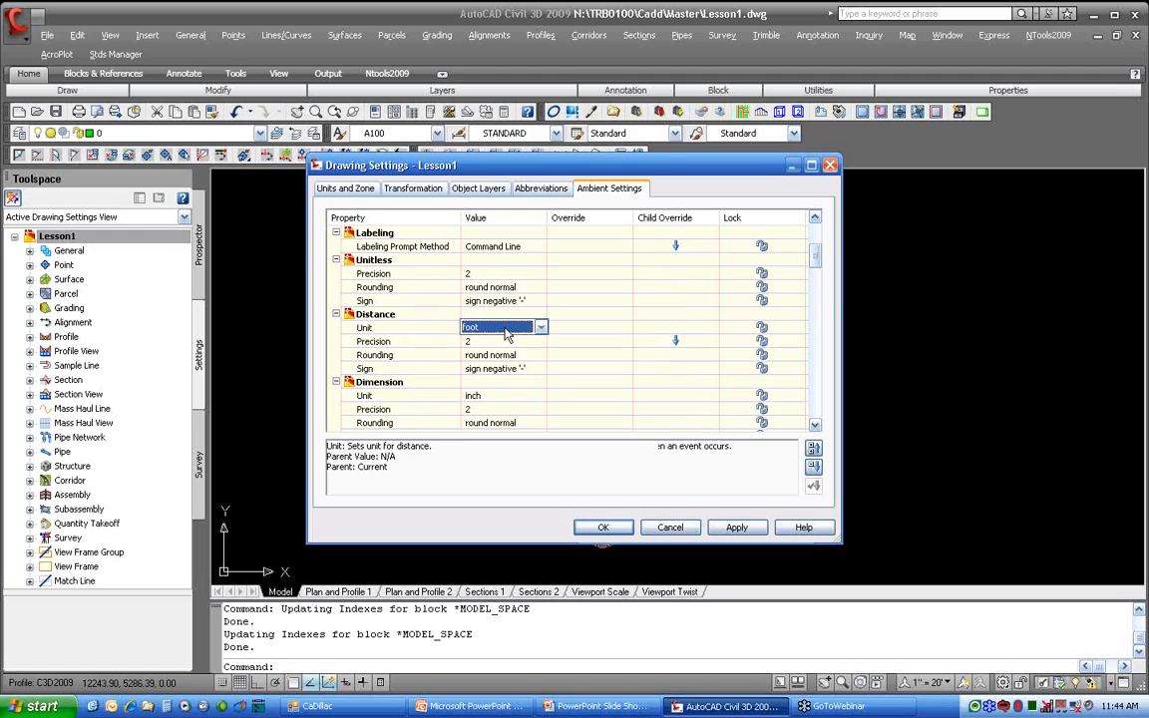
pyautogui.click(506, 329)
pyautogui.press('Up')
pyautogui.press('Up')
pyautogui.press('Up')
pyautogui.press('Up')
pyautogui.press('Up')
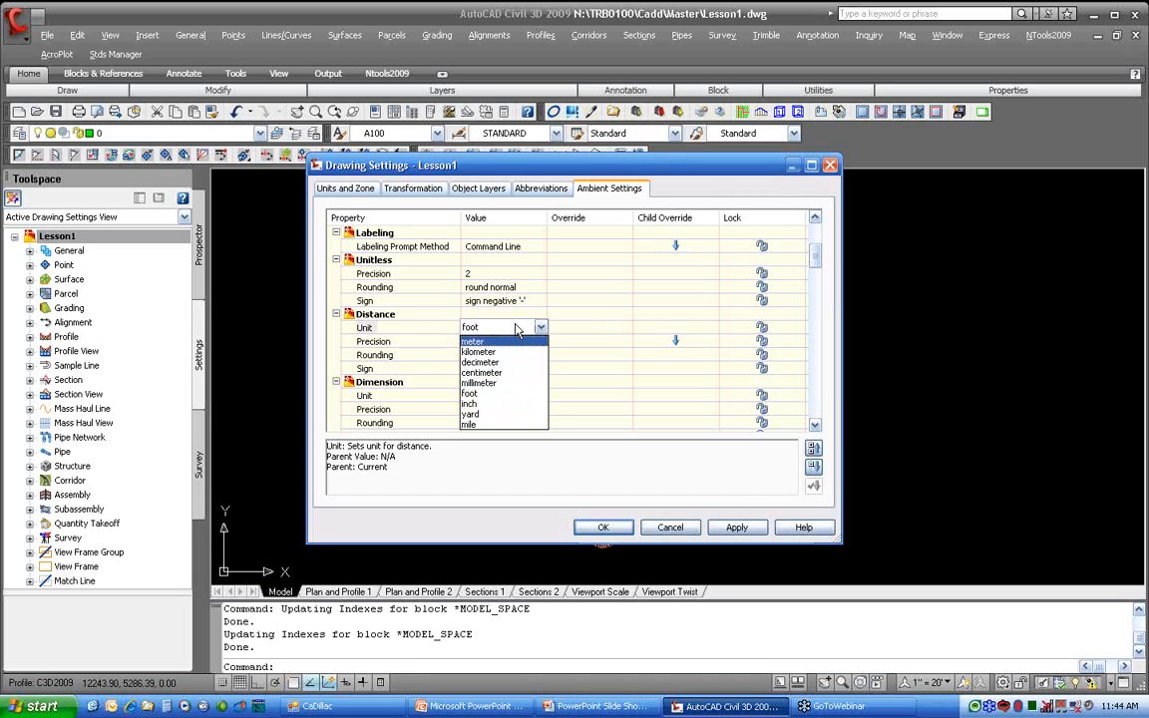
pyautogui.click(439, 333)
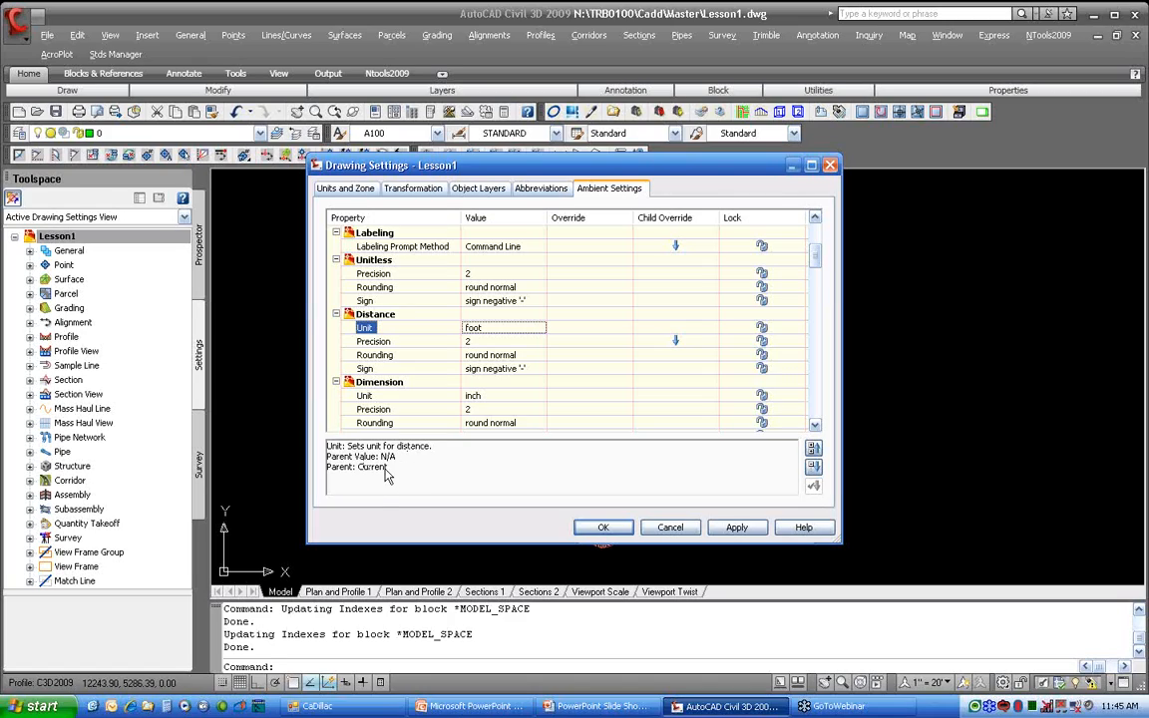
# Review the Distance precision and the remaining ambient categories down to Lat Long, and accept the drawing settings
pyautogui.click(375, 341)
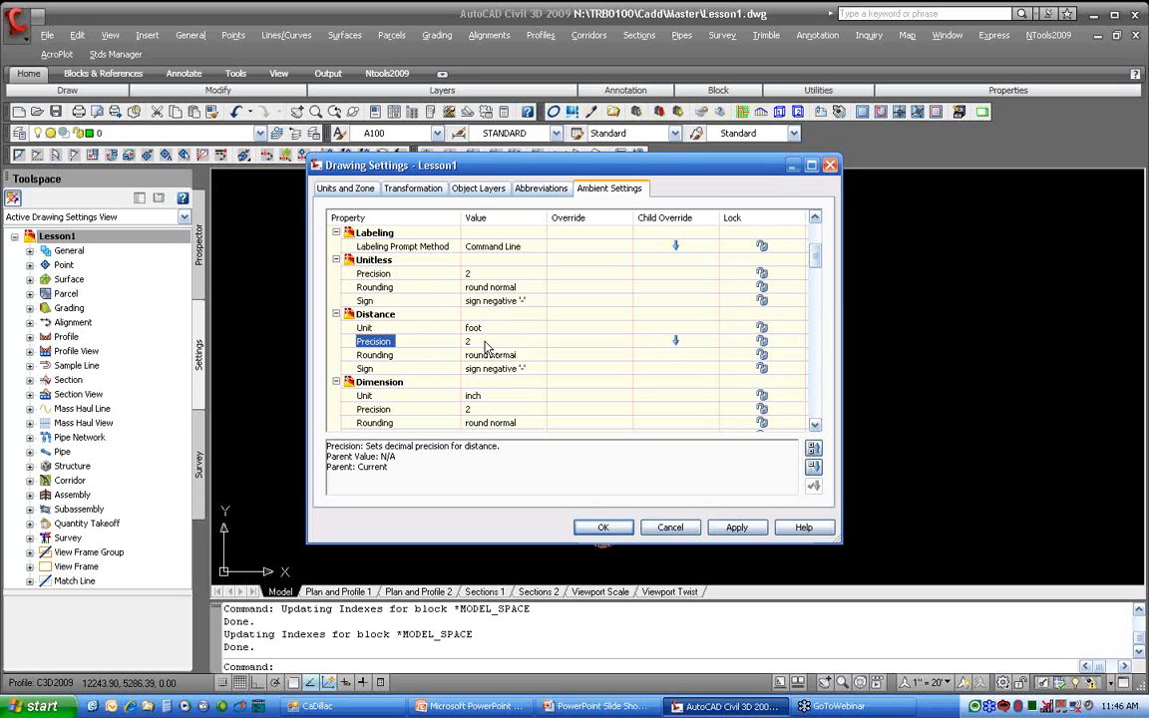
pyautogui.scroll(-5, 462, 379)
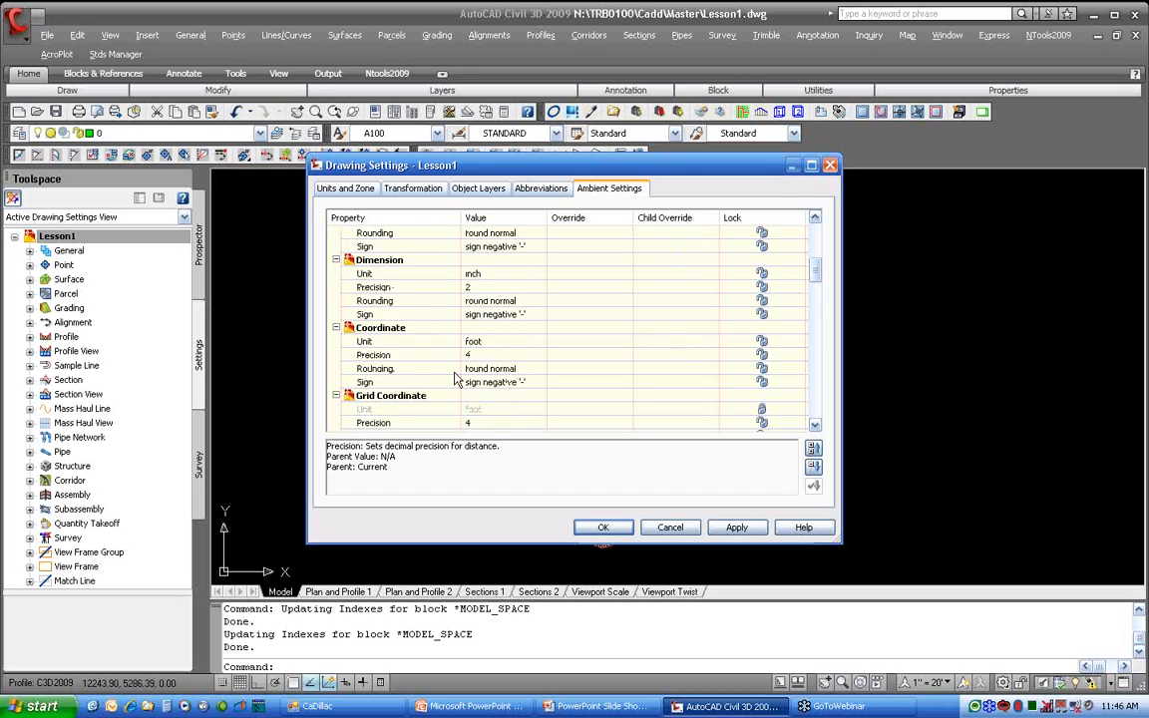
pyautogui.scroll(-2, 455, 379)
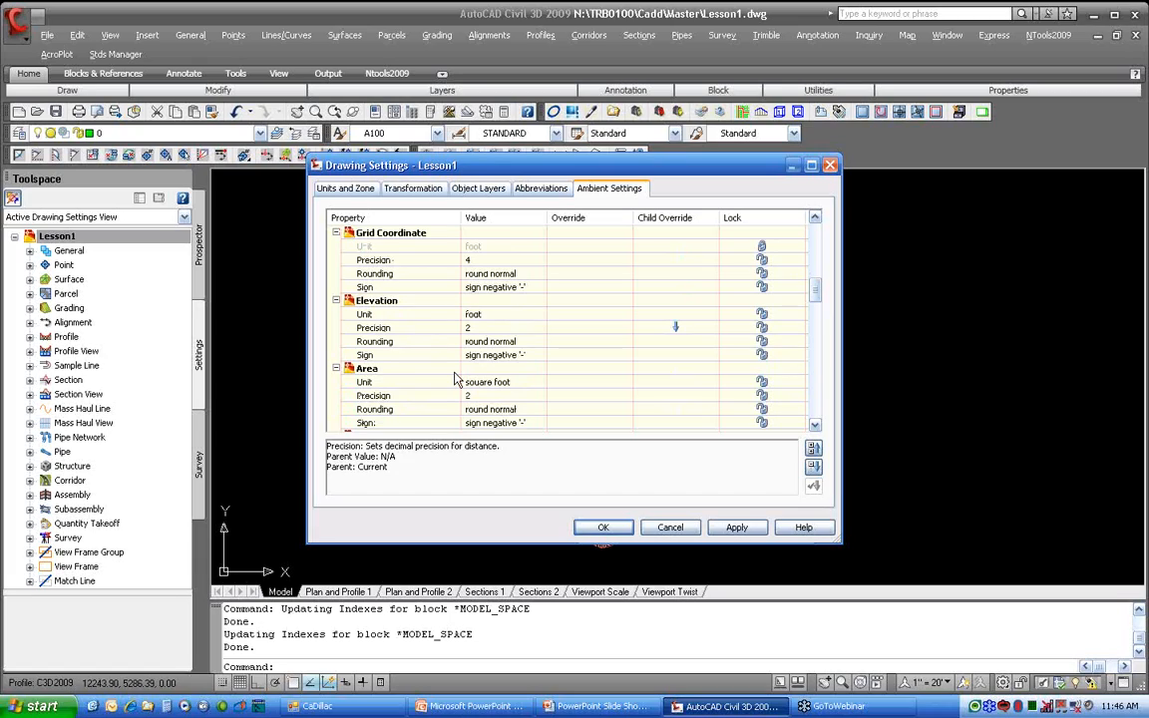
pyautogui.scroll(-8, 454, 379)
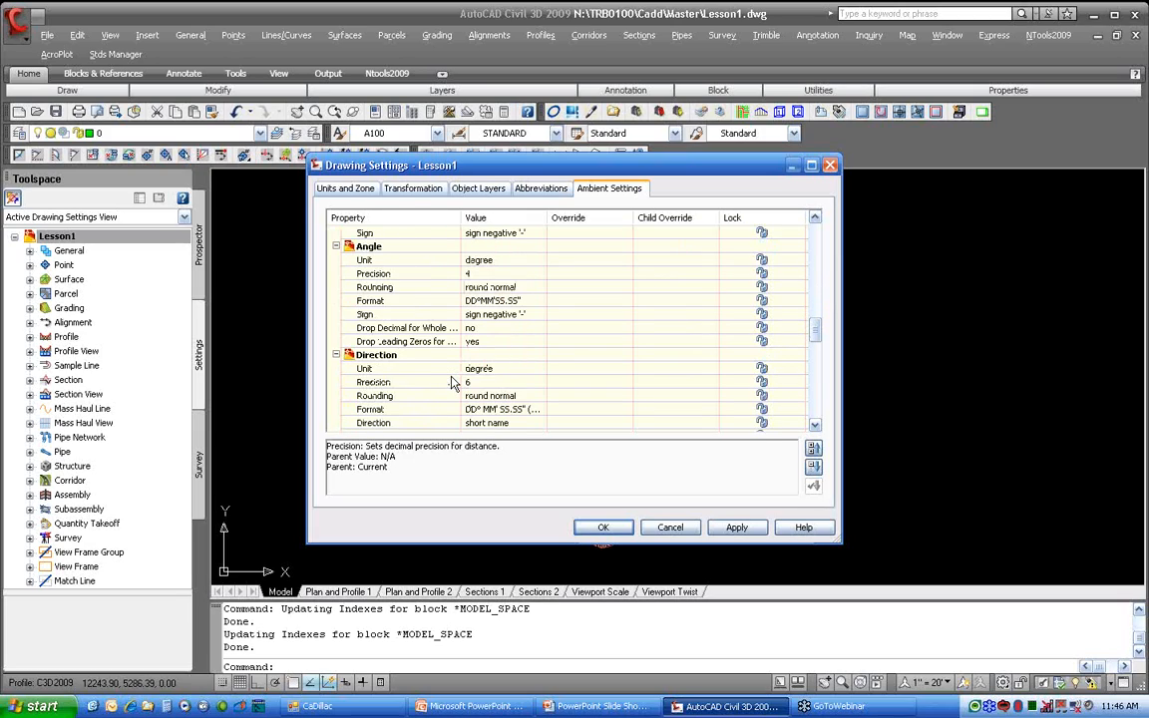
pyautogui.scroll(-4, 452, 382)
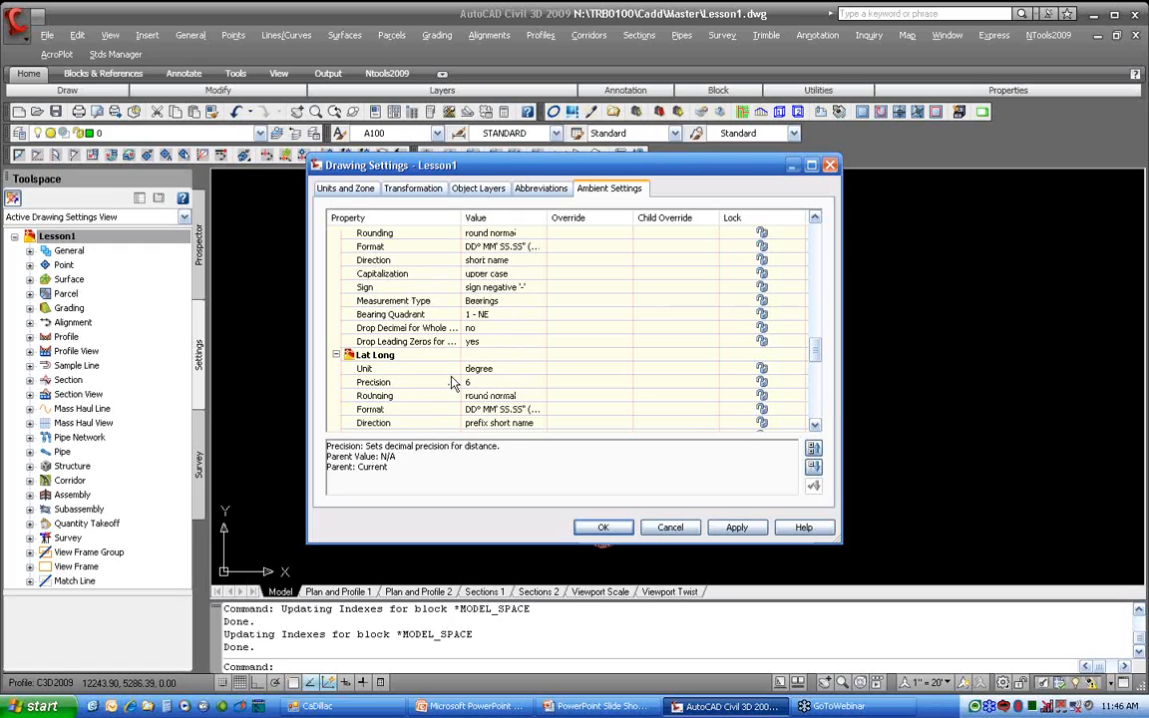
pyautogui.click(611, 531)
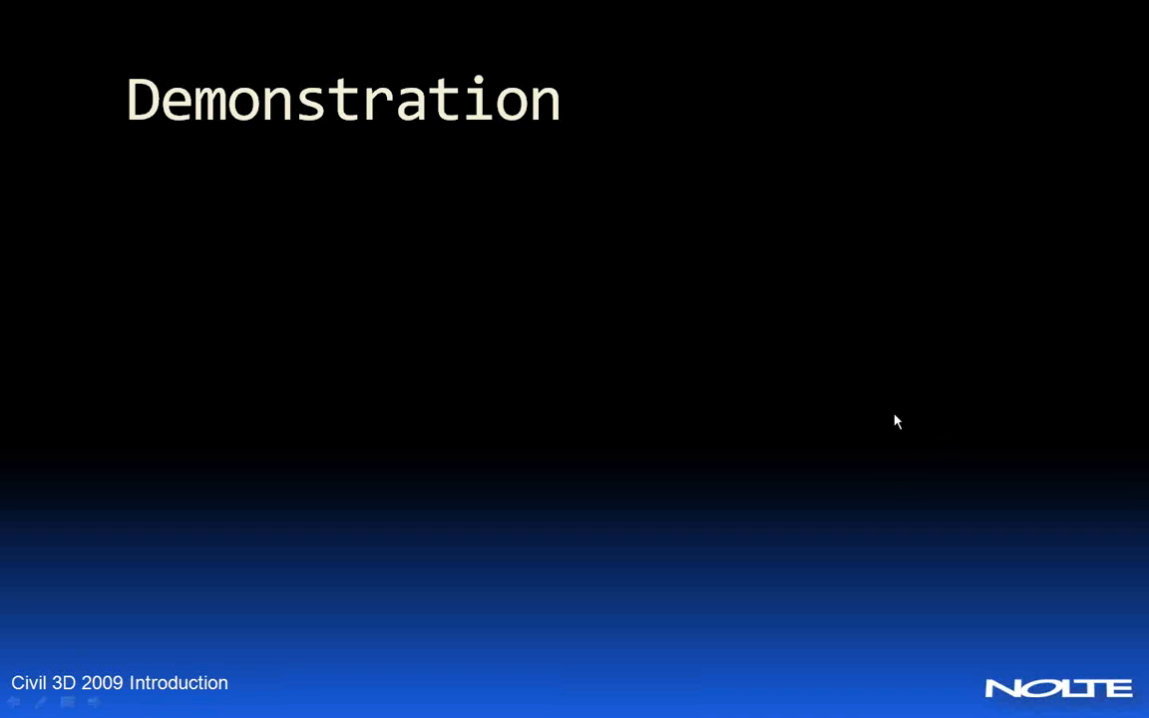
pyautogui.click(896, 421)
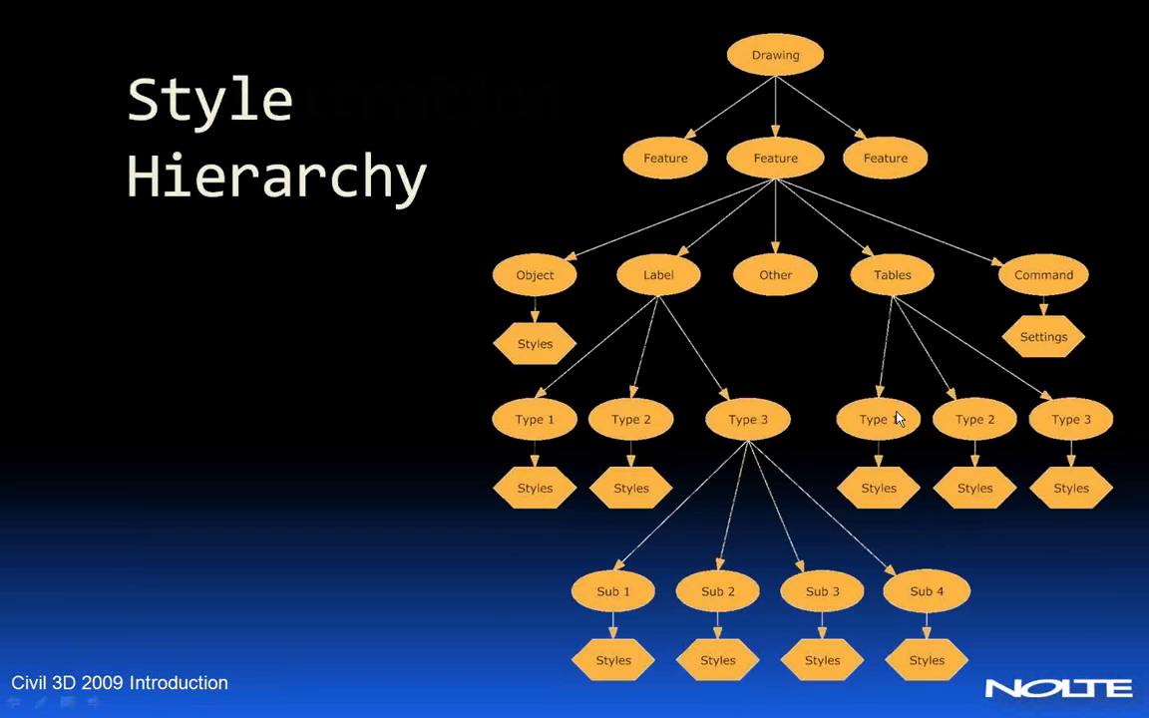
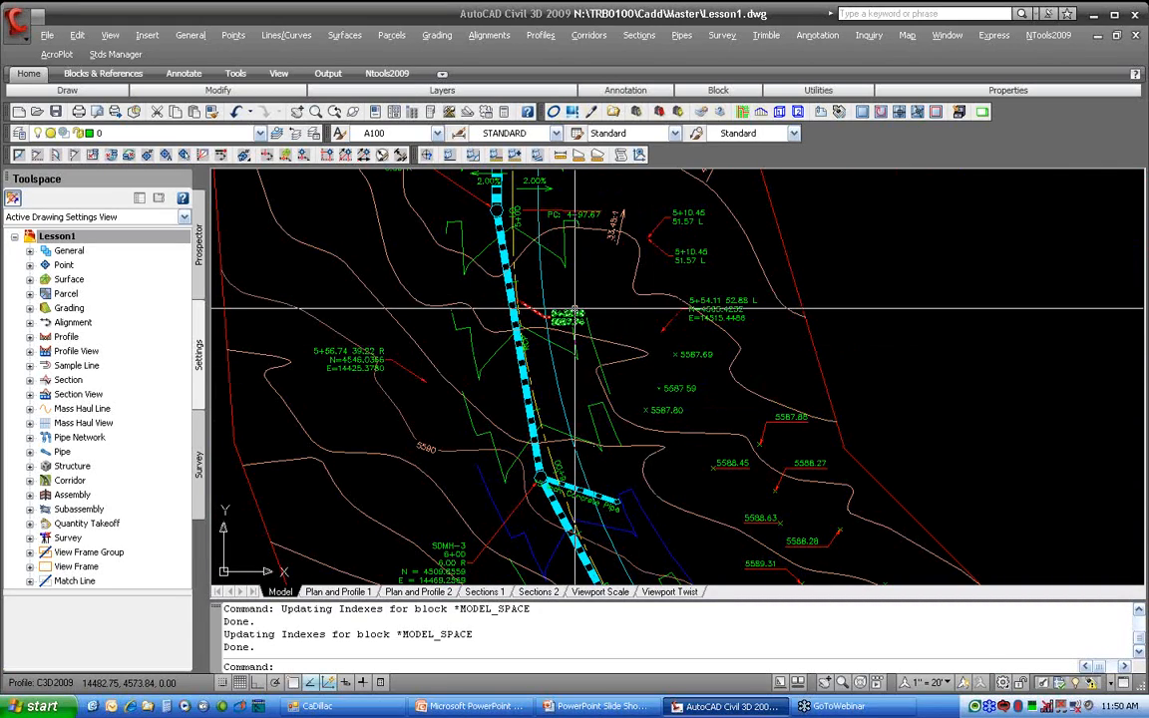
# Examine the label text in the plan, the profile view and the cross sections, and return to the drawing overview
pyautogui.moveTo(592, 272); pyautogui.dragTo(698, 702, button='middle')
pyautogui.scroll(-2, 734, 308)
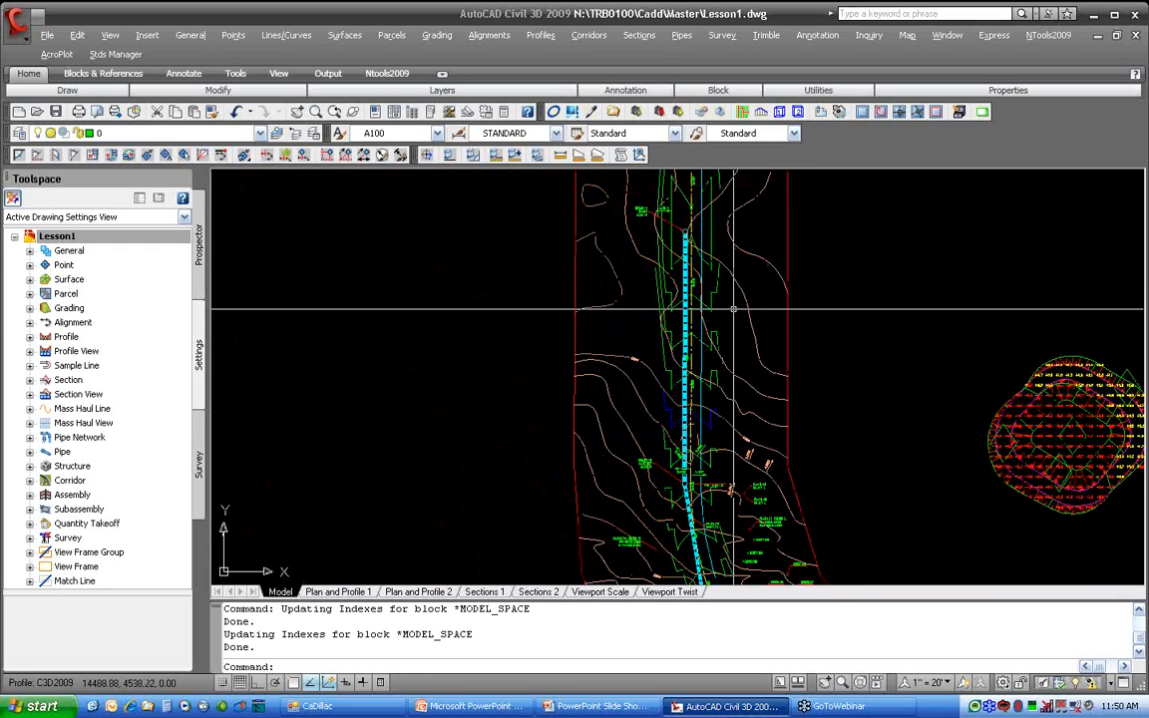
pyautogui.moveTo(734, 246)
pyautogui.mouseDown(button='middle')
pyautogui.moveTo(563, 518)
pyautogui.moveTo(599, 698)
pyautogui.mouseUp(button='middle')
pyautogui.scroll(3, 616, 504)
pyautogui.scroll(2, 469, 451)
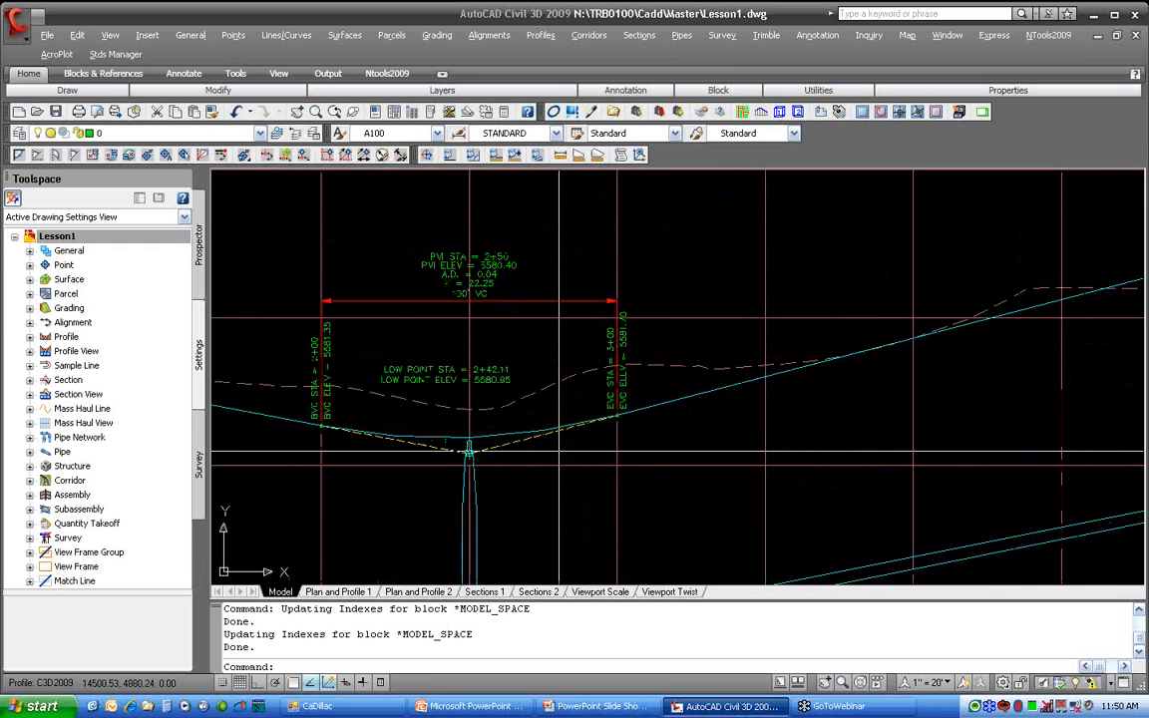
pyautogui.moveTo(936, 341)
pyautogui.mouseDown(button='middle')
pyautogui.moveTo(715, 410)
pyautogui.moveTo(279, 511)
pyautogui.mouseUp(button='middle')
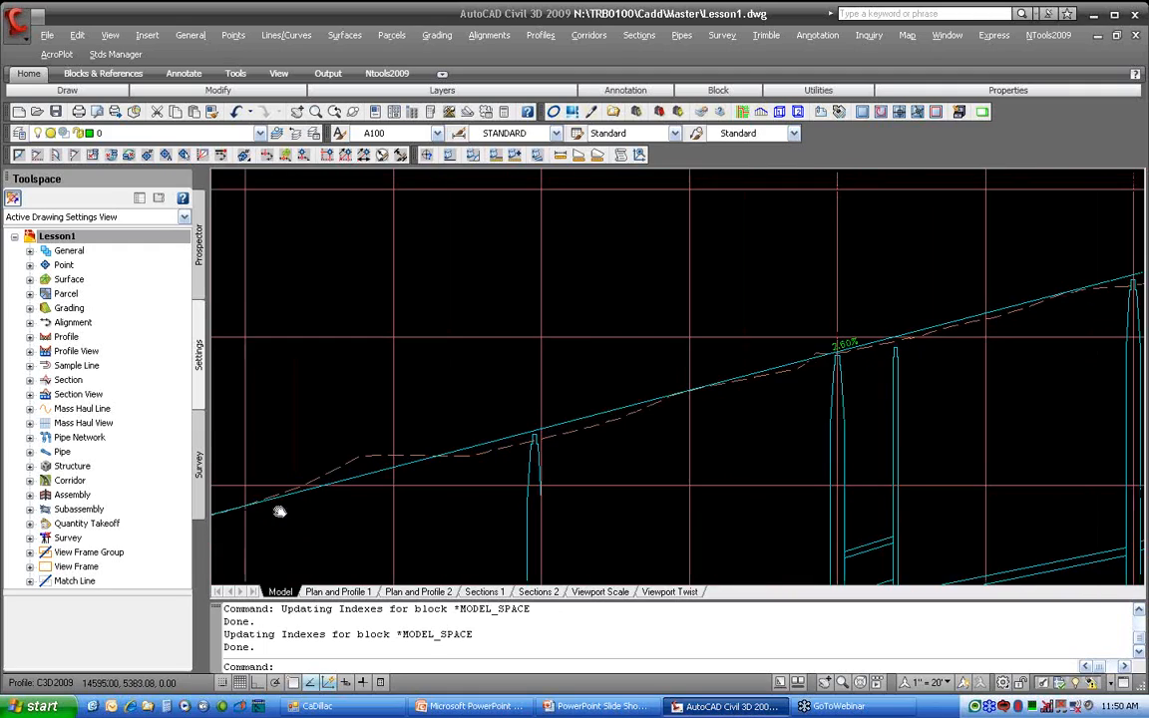
pyautogui.scroll(-4, 929, 361)
pyautogui.moveTo(929, 361); pyautogui.dragTo(504, 361, button='middle')
pyautogui.scroll(5, 675, 377)
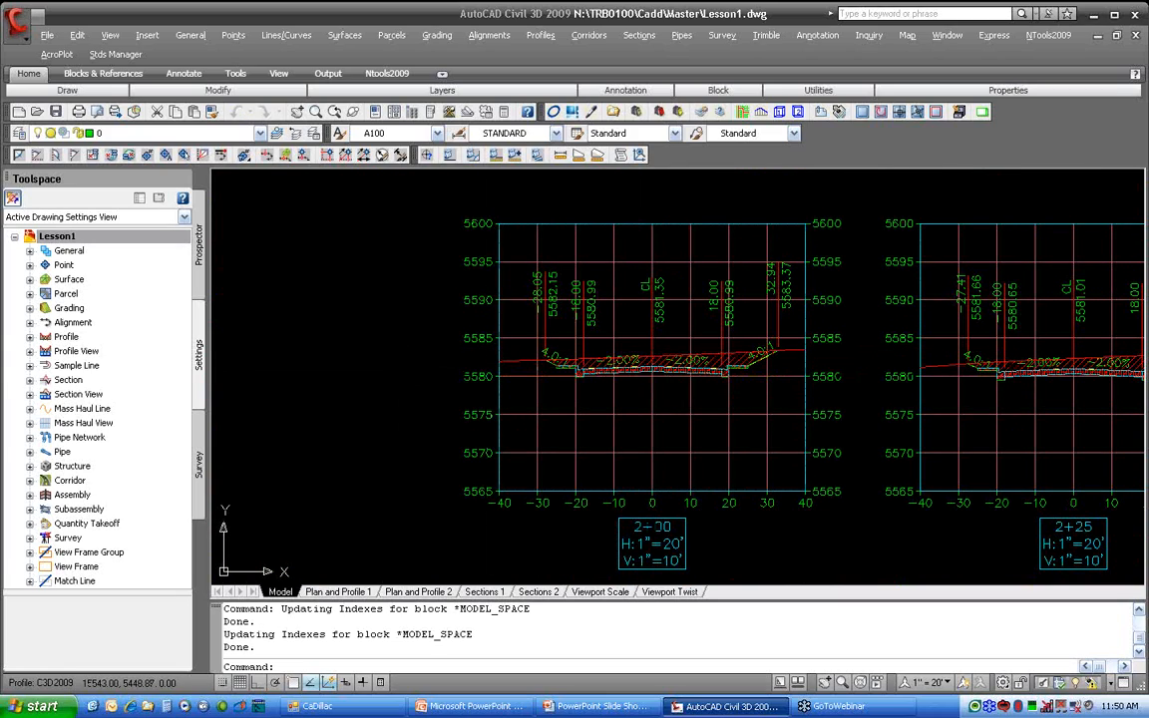
pyautogui.middleClick(404, 334)
pyautogui.middleClick(404, 334)
pyautogui.scroll(2, 404, 335)
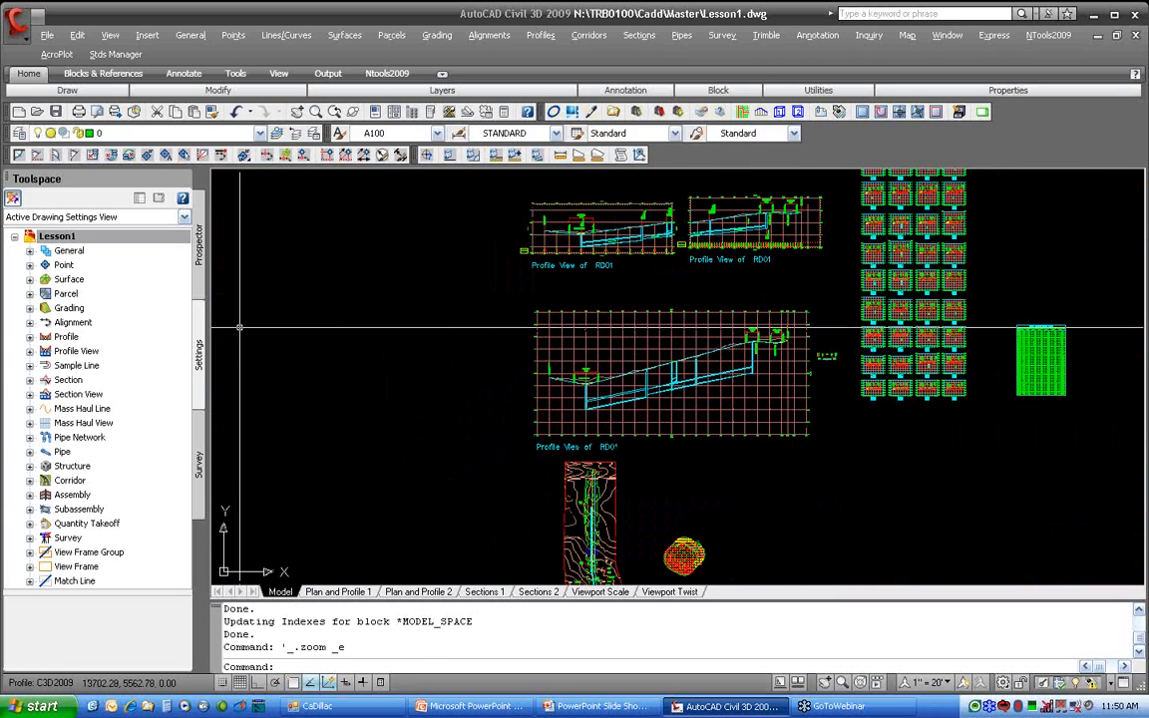
# Open the label style defaults of the Lesson1 drawing and expand all property groups for review
pyautogui.rightClick(95, 237)
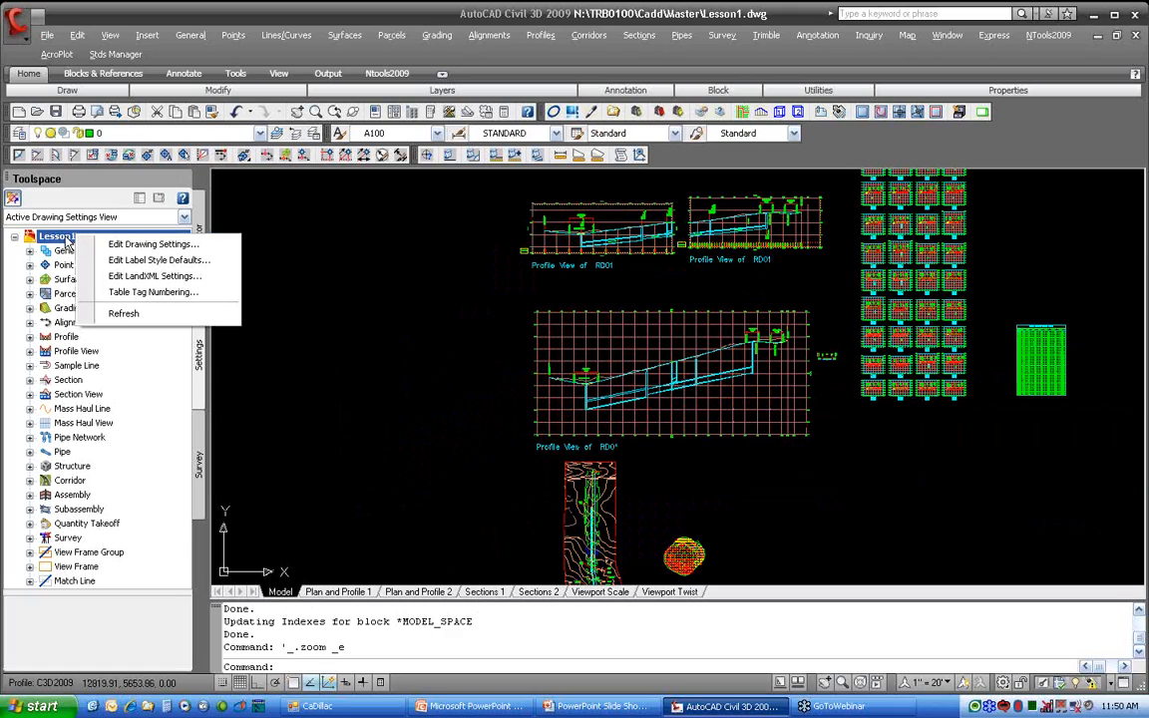
pyautogui.click(219, 265)
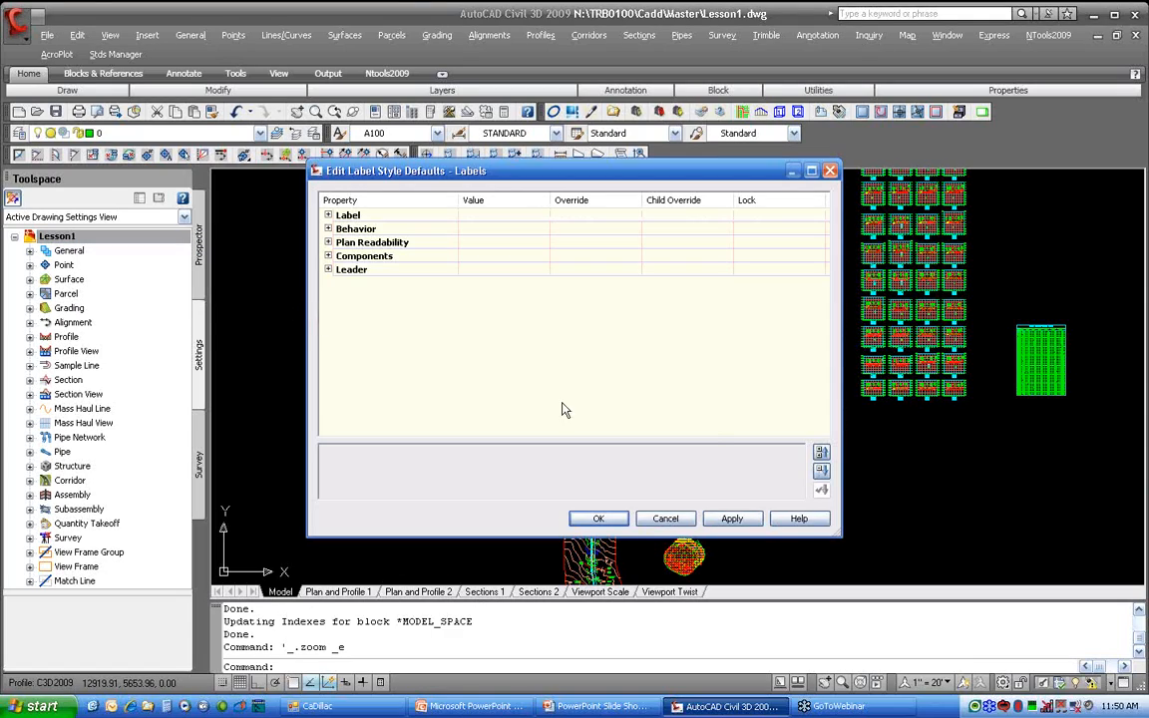
pyautogui.click(820, 452)
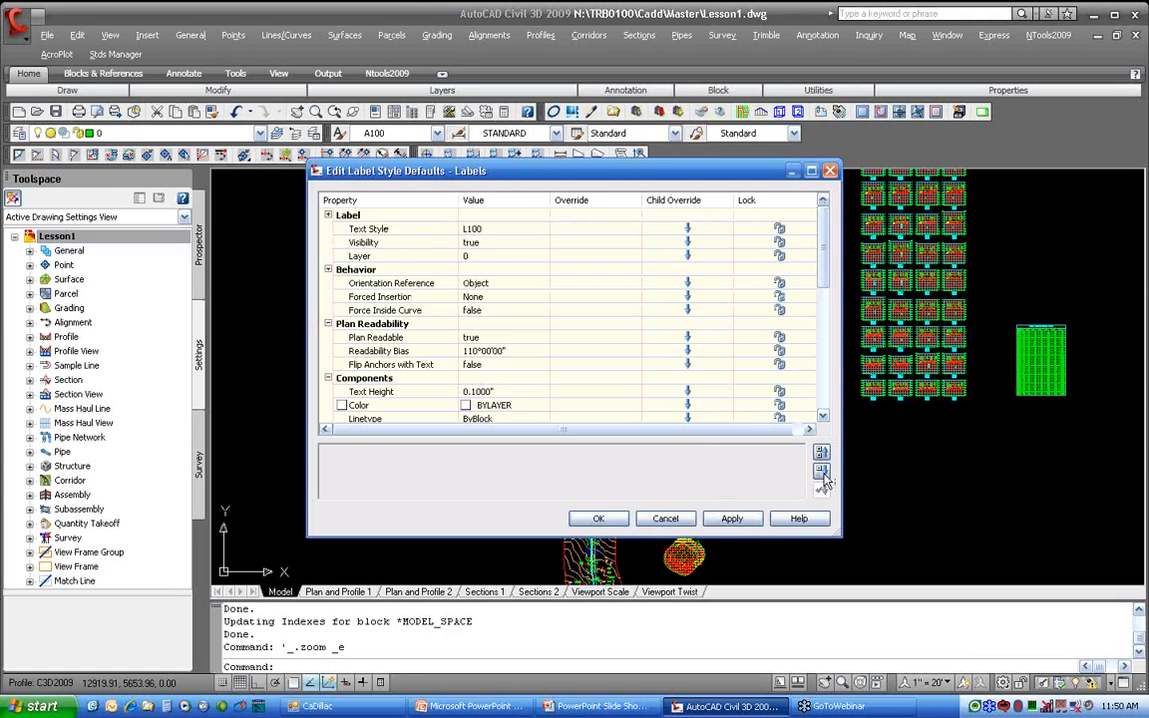
pyautogui.scroll(-3, 824, 284)
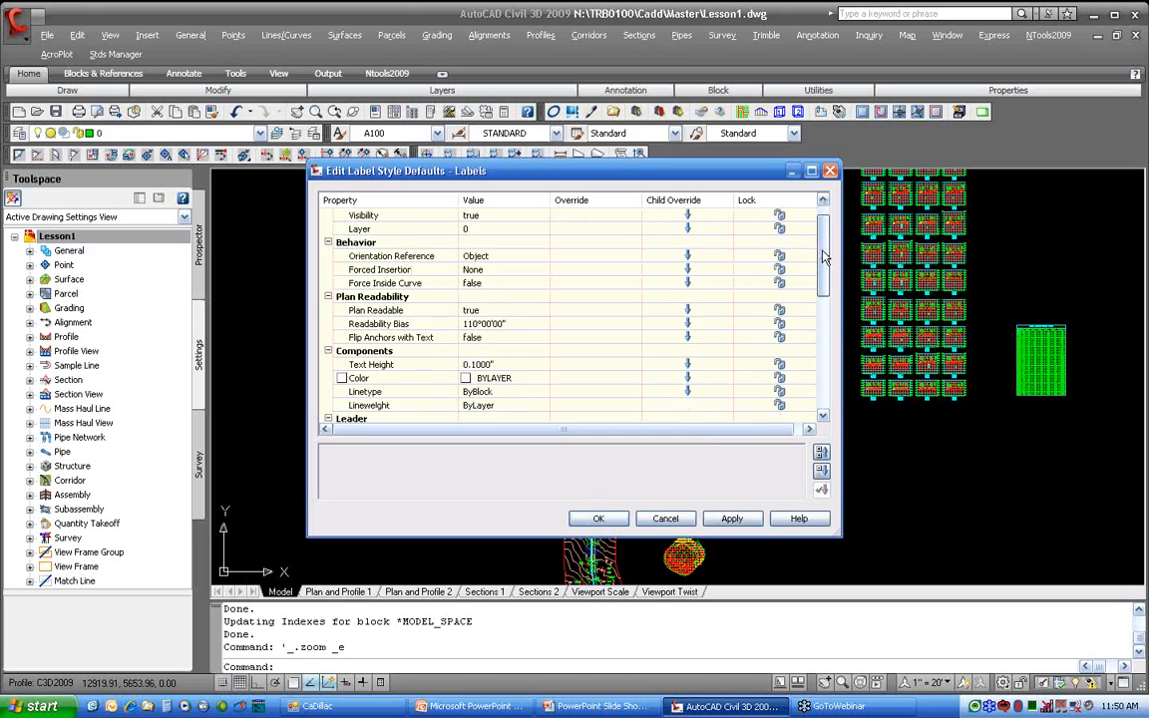
pyautogui.moveTo(824, 284); pyautogui.dragTo(834, 239)
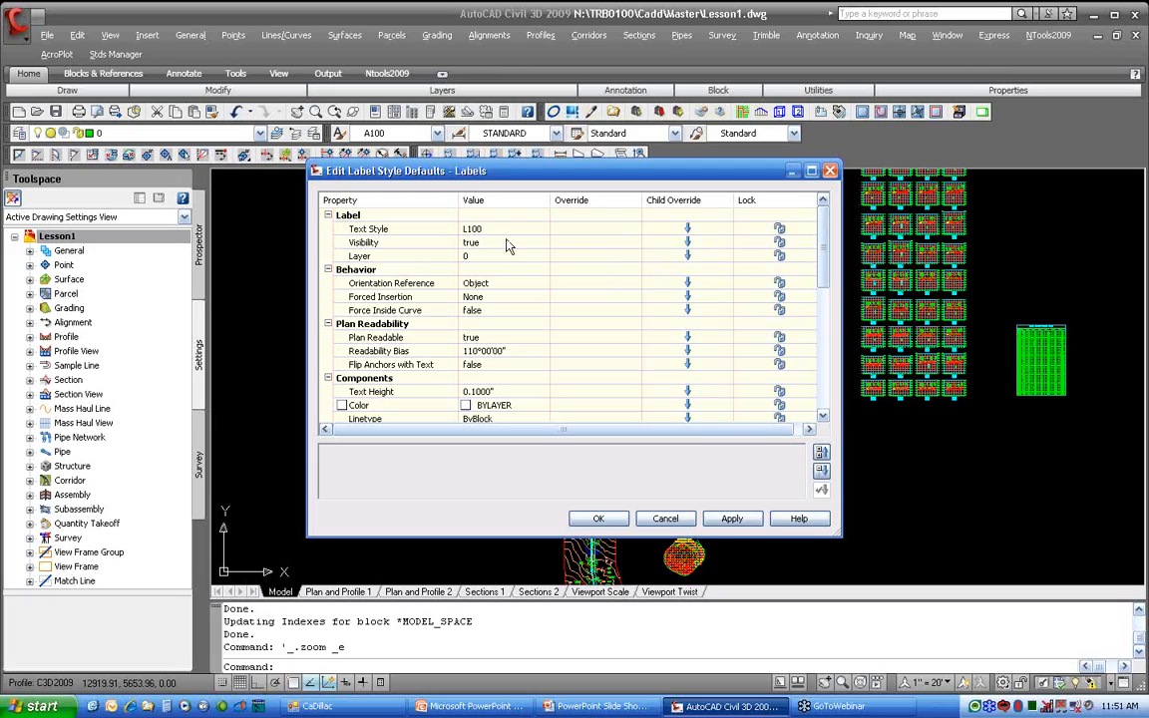
# Set the default label Text Style to H100 and accept the label style defaults
pyautogui.click(474, 230)
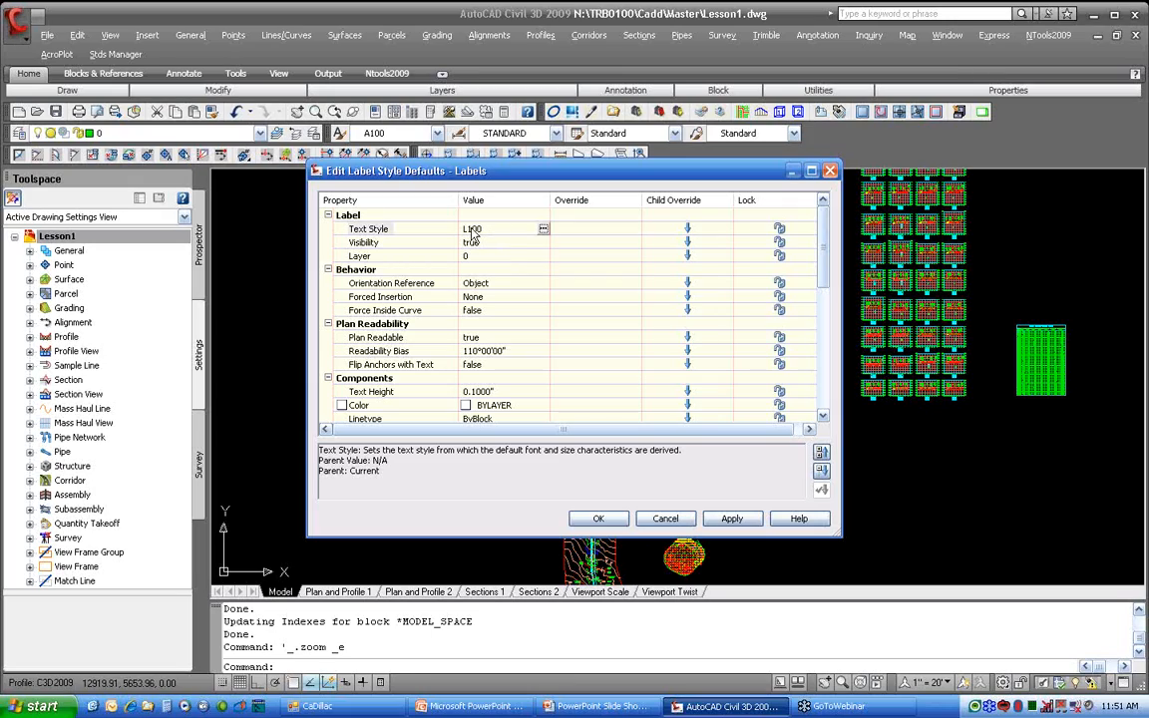
pyautogui.click(543, 230)
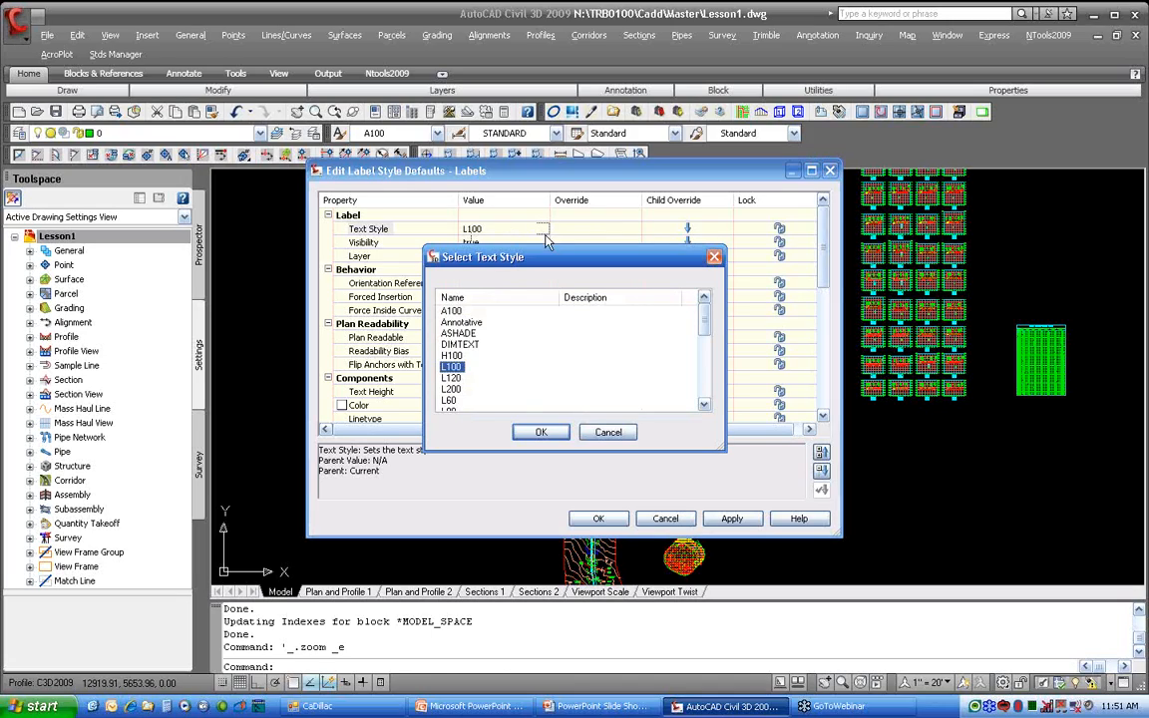
pyautogui.press('Up')
pyautogui.click(540, 433)
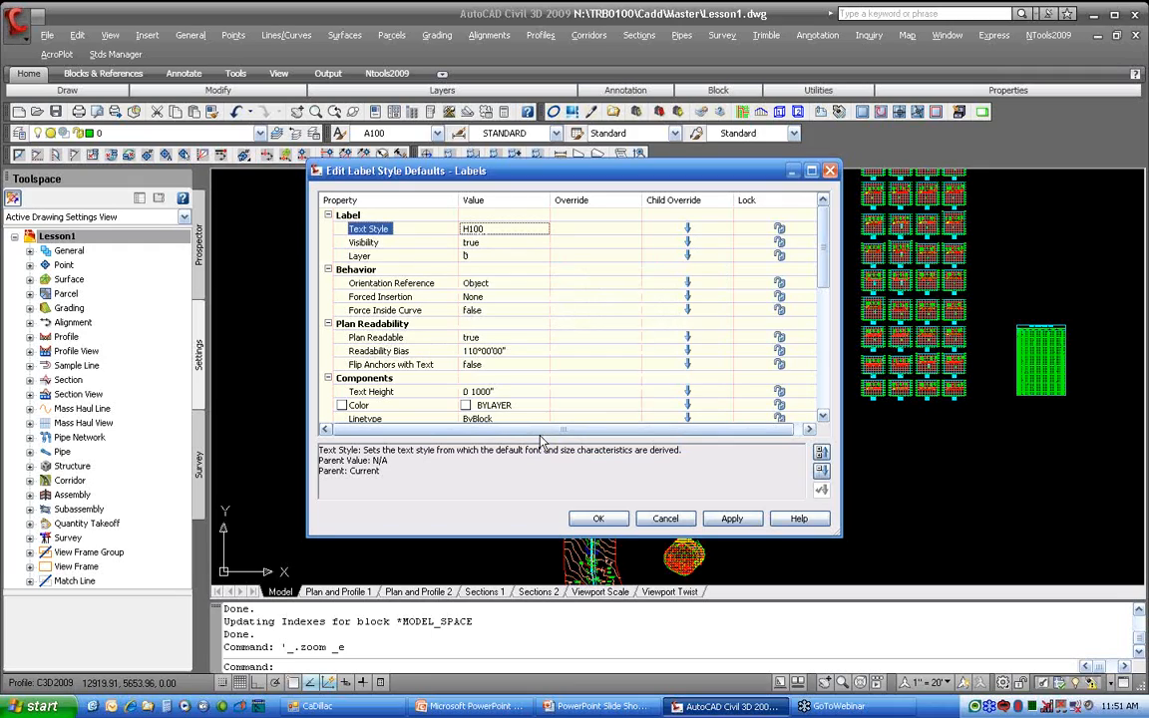
pyautogui.click(599, 519)
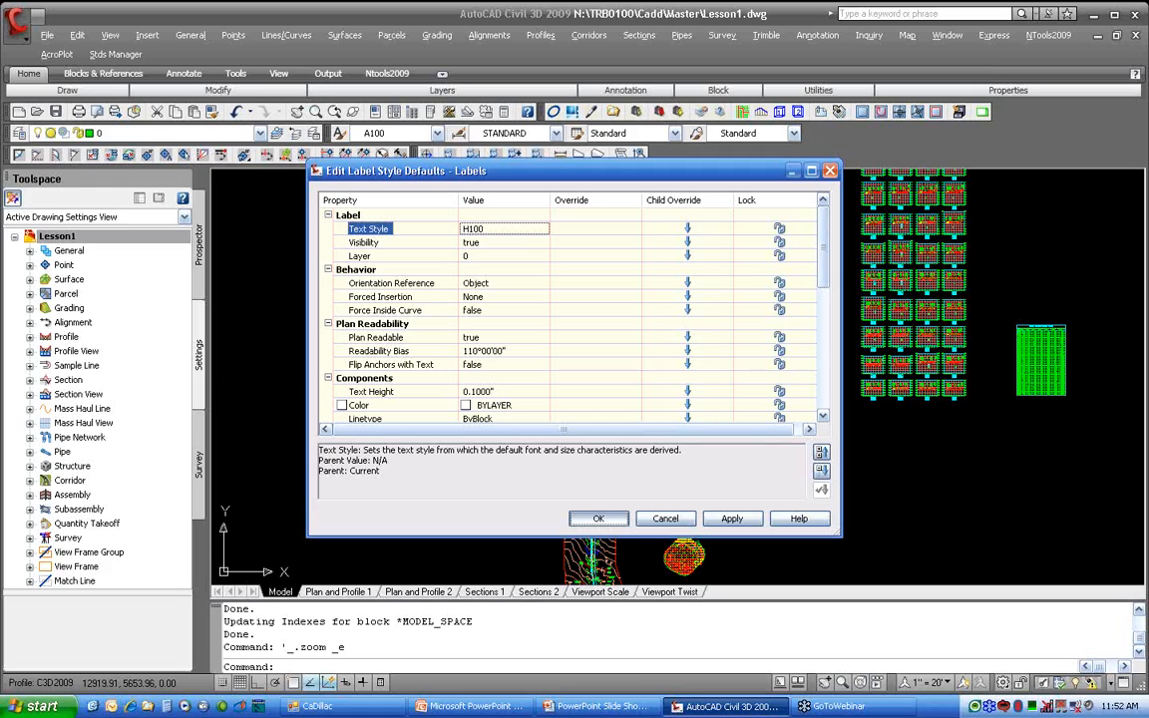
pyautogui.press('Return')
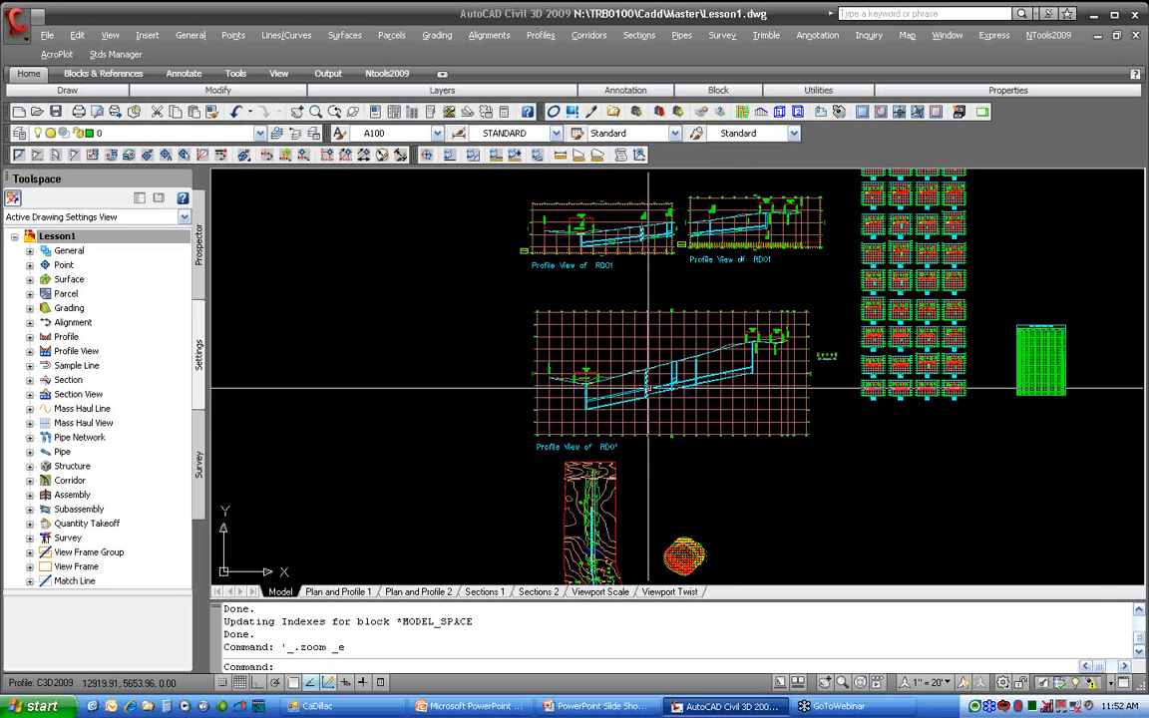
# Check the label lettering in the plan view and on the vertical curve labels in the profile view
pyautogui.scroll(2, 598, 566)
pyautogui.scroll(8, 598, 567)
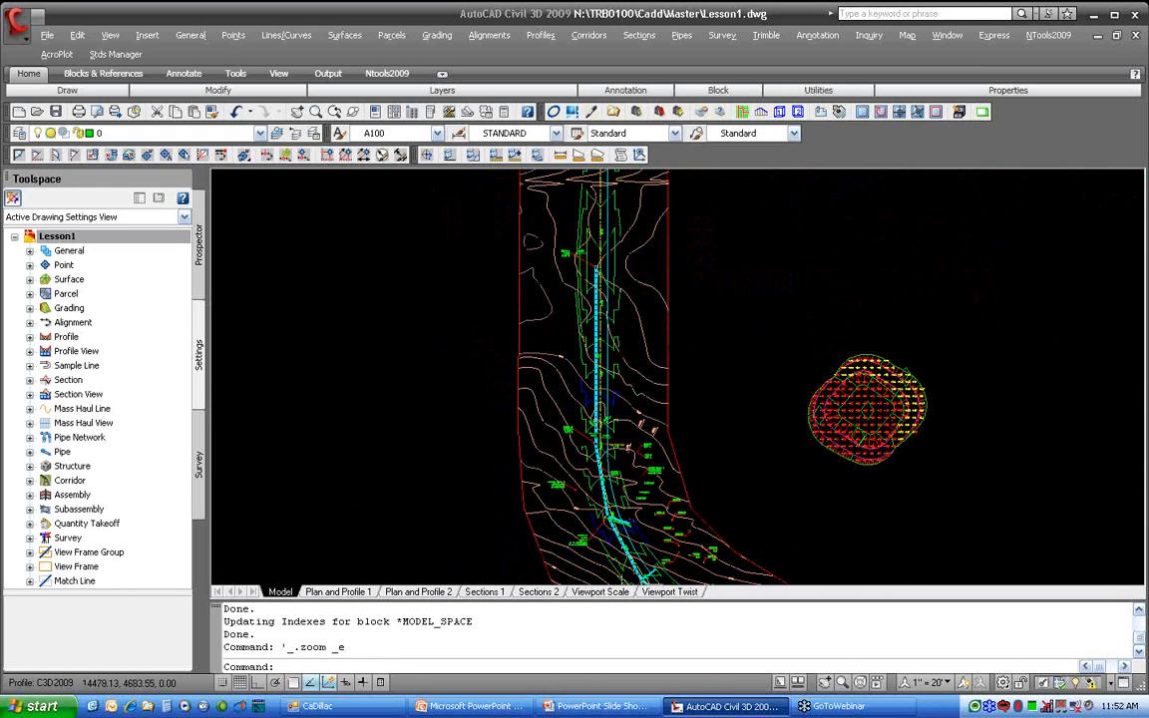
pyautogui.moveTo(659, 448)
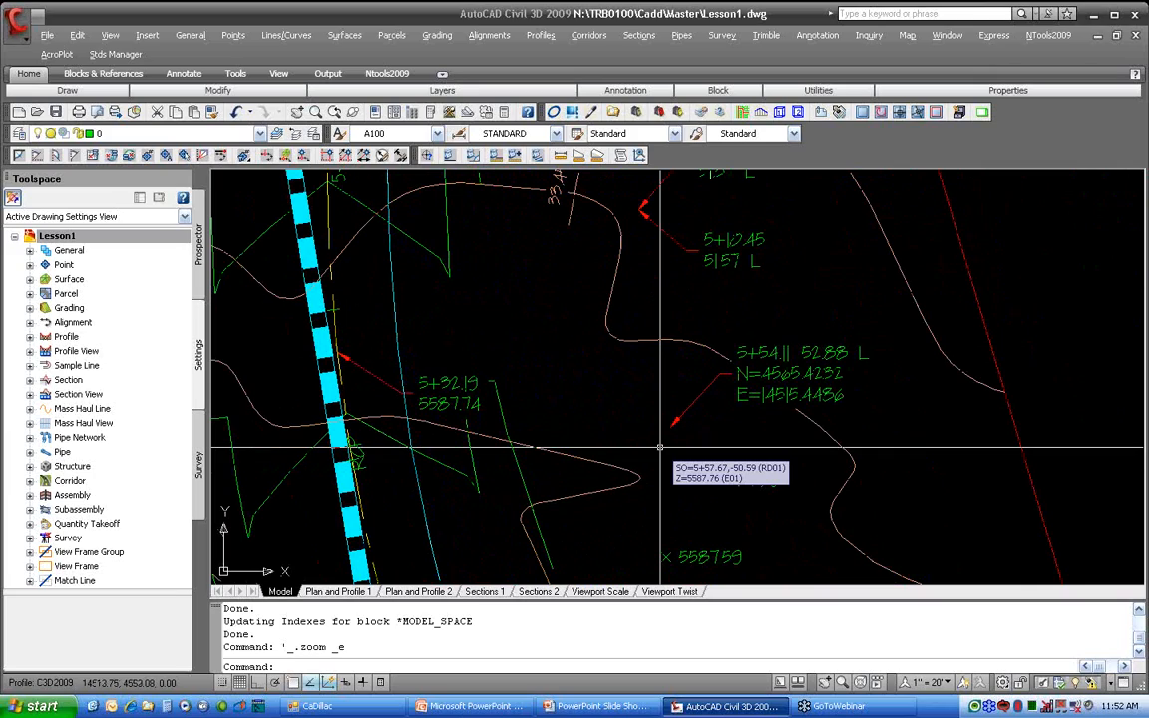
pyautogui.moveTo(763, 543)
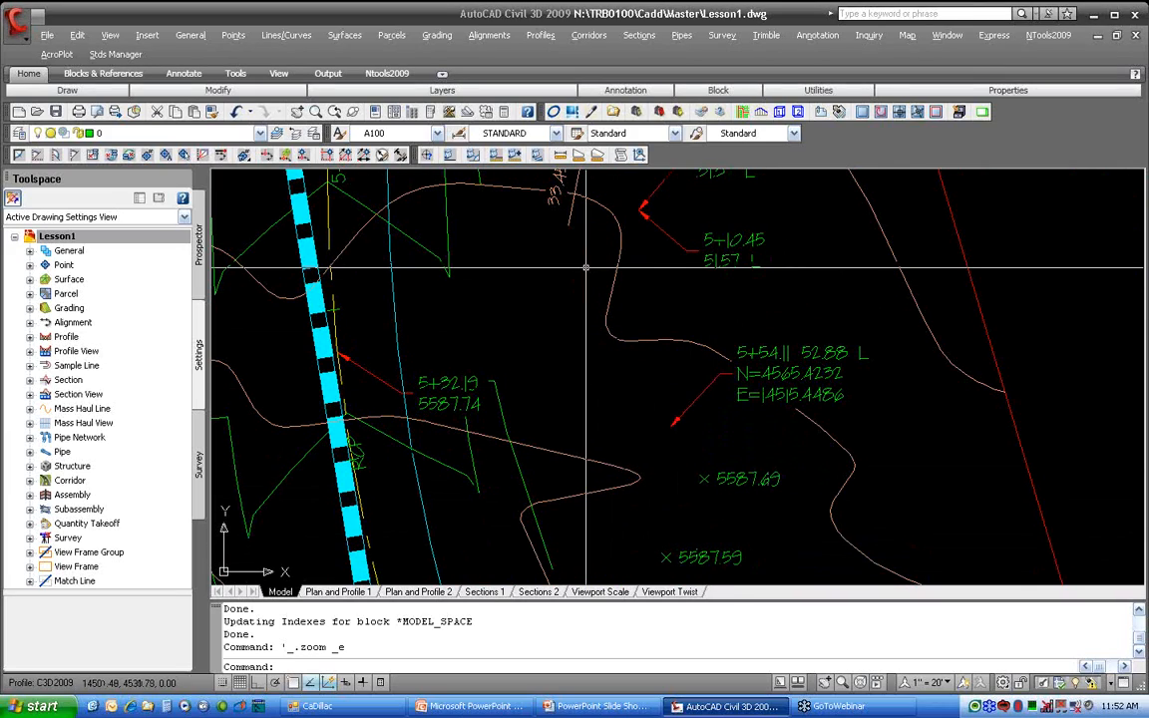
pyautogui.scroll(-2, 588, 278)
pyautogui.scroll(-2, 588, 271)
pyautogui.moveTo(734, 195); pyautogui.dragTo(595, 704, button='middle')
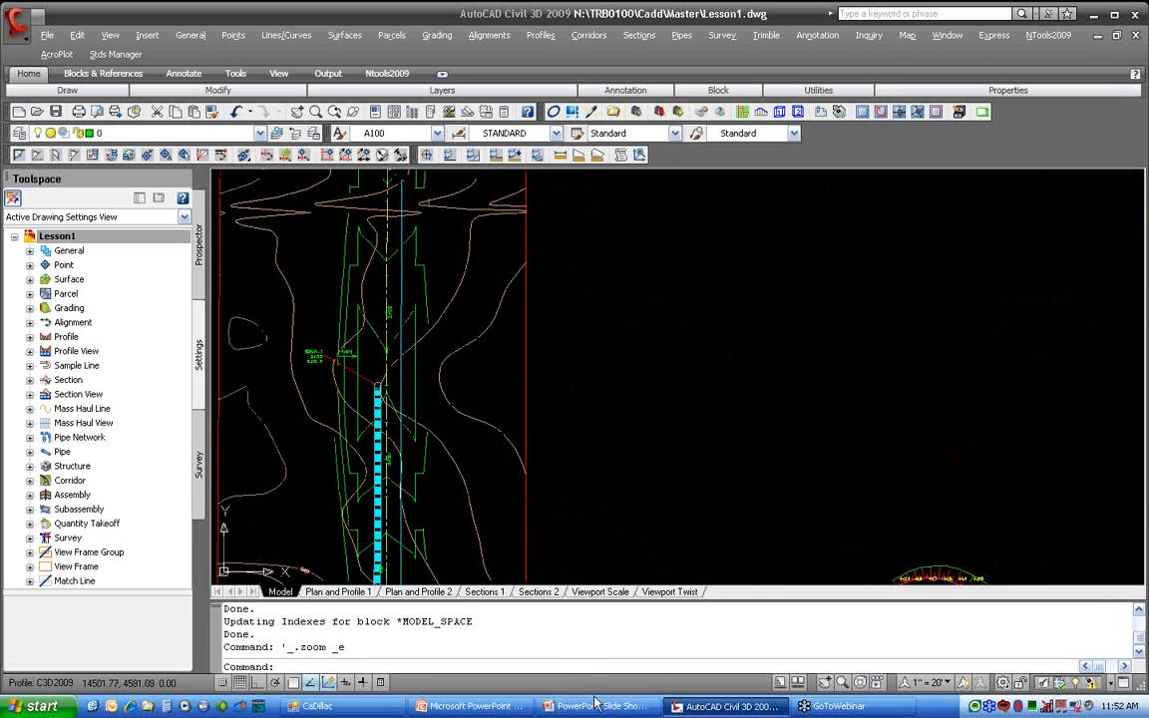
pyautogui.moveTo(599, 315); pyautogui.dragTo(561, 693, button='middle')
pyautogui.moveTo(490, 195); pyautogui.dragTo(542, 552, button='middle')
pyautogui.scroll(5, 285, 336)
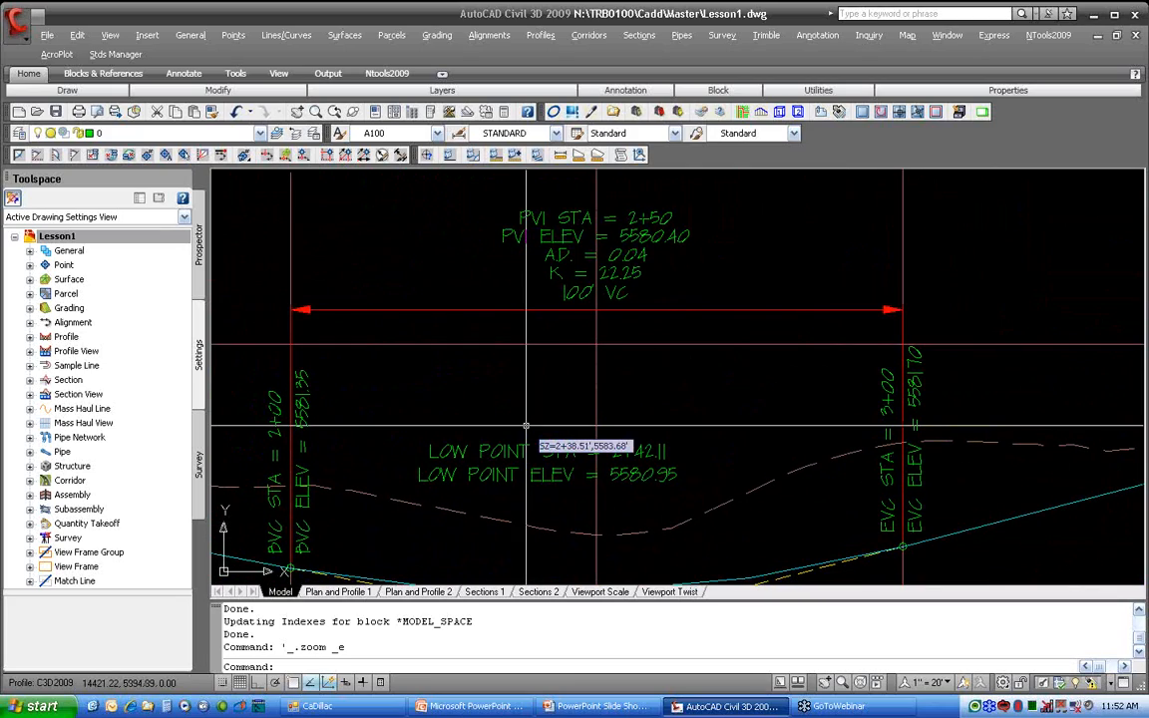
pyautogui.scroll(-5, 996, 329)
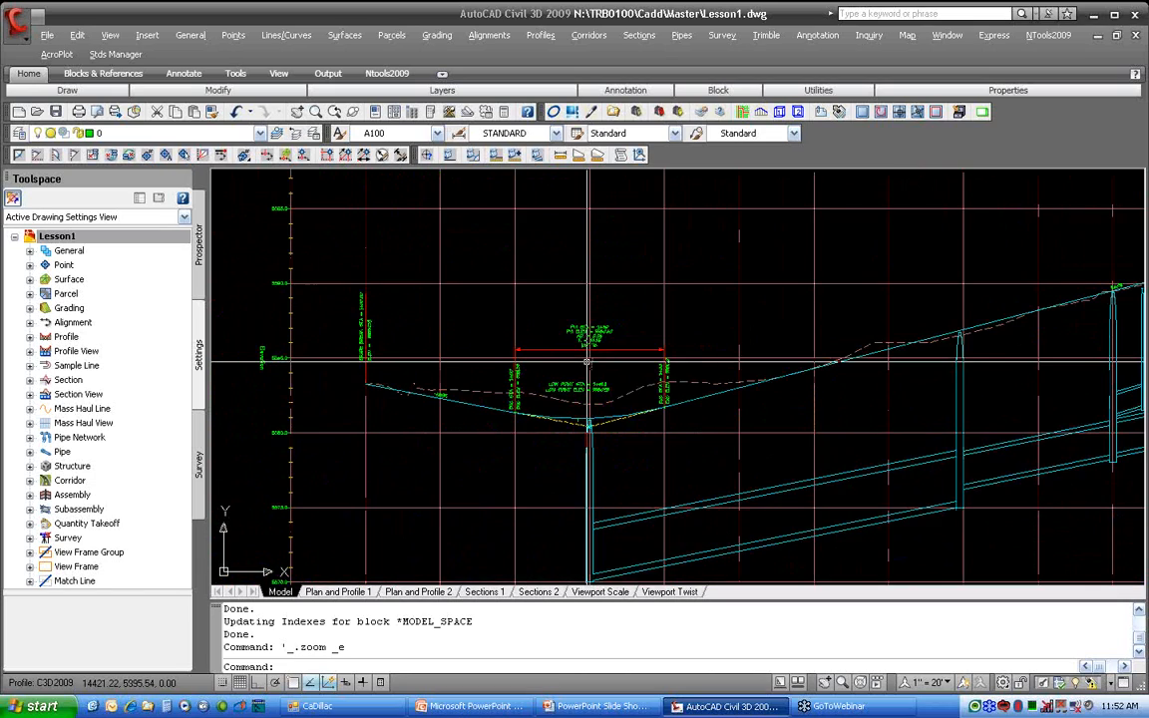
# Examine the label and axis lettering in the 3+00 cross section and select its section view to see which texts belong to it
pyautogui.moveTo(949, 331); pyautogui.dragTo(100, 387, button='middle')
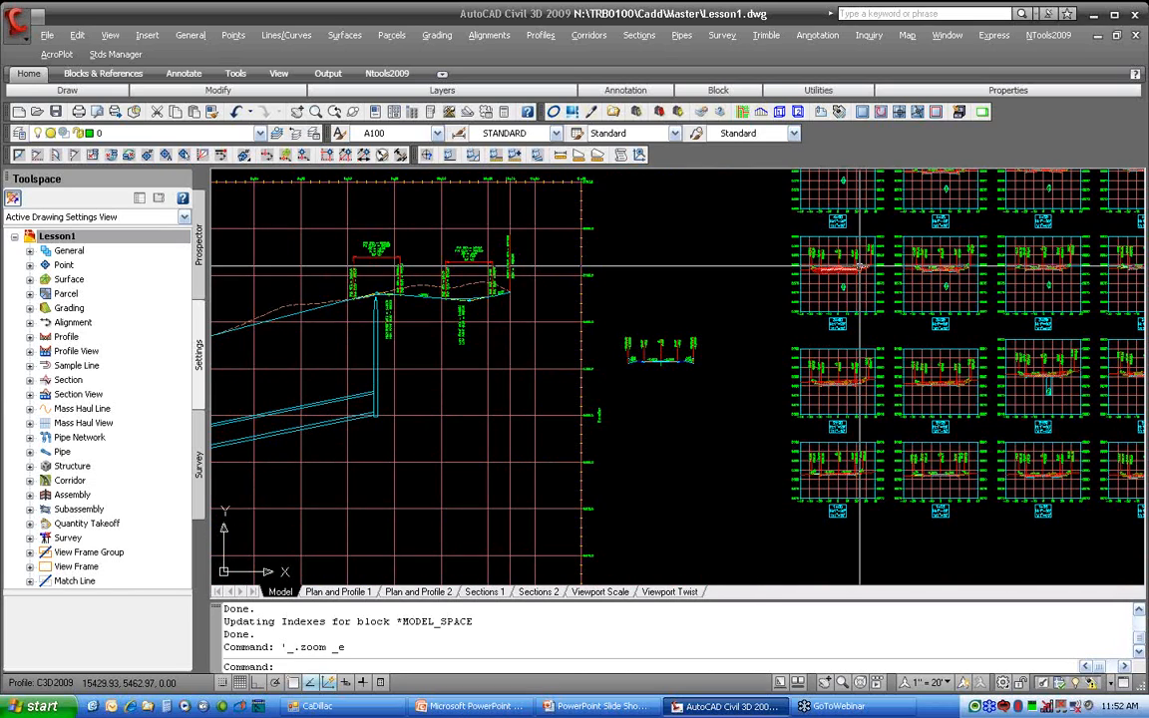
pyautogui.scroll(6, 858, 265)
pyautogui.moveTo(858, 265); pyautogui.dragTo(795, 340, button='middle')
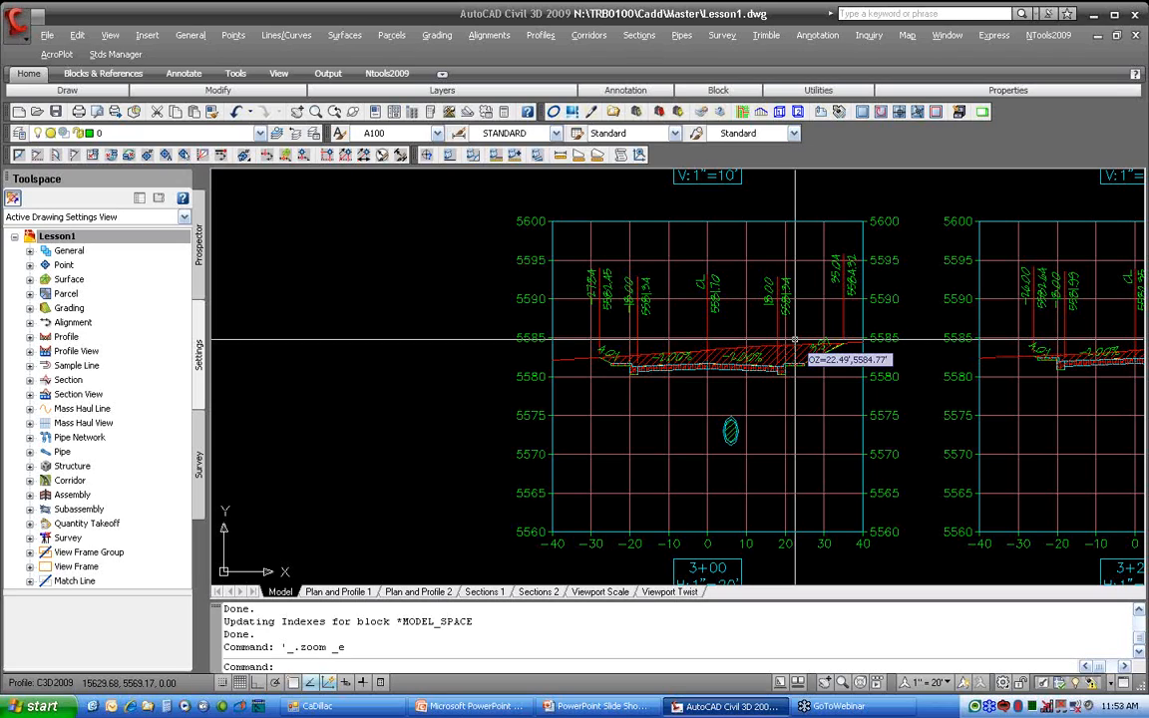
pyautogui.click(887, 233)
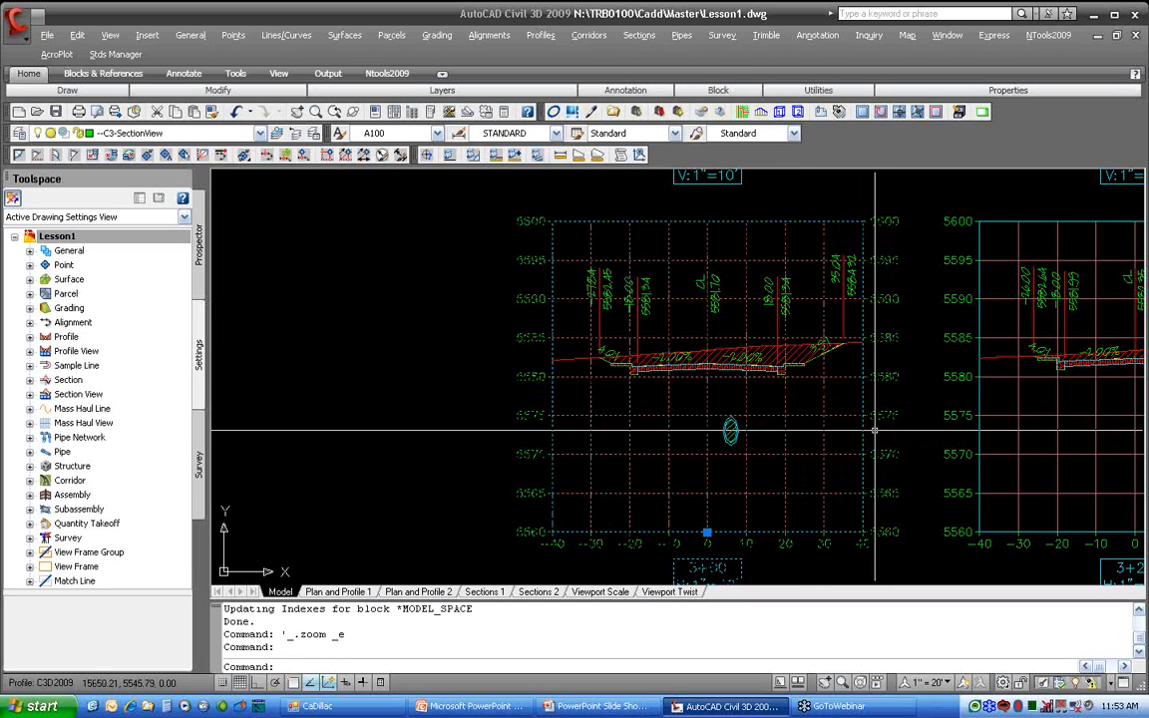
pyautogui.rightClick(521, 392)
pyautogui.press('Escape')
pyautogui.press('Escape')
pyautogui.scroll(-5, 474, 384)
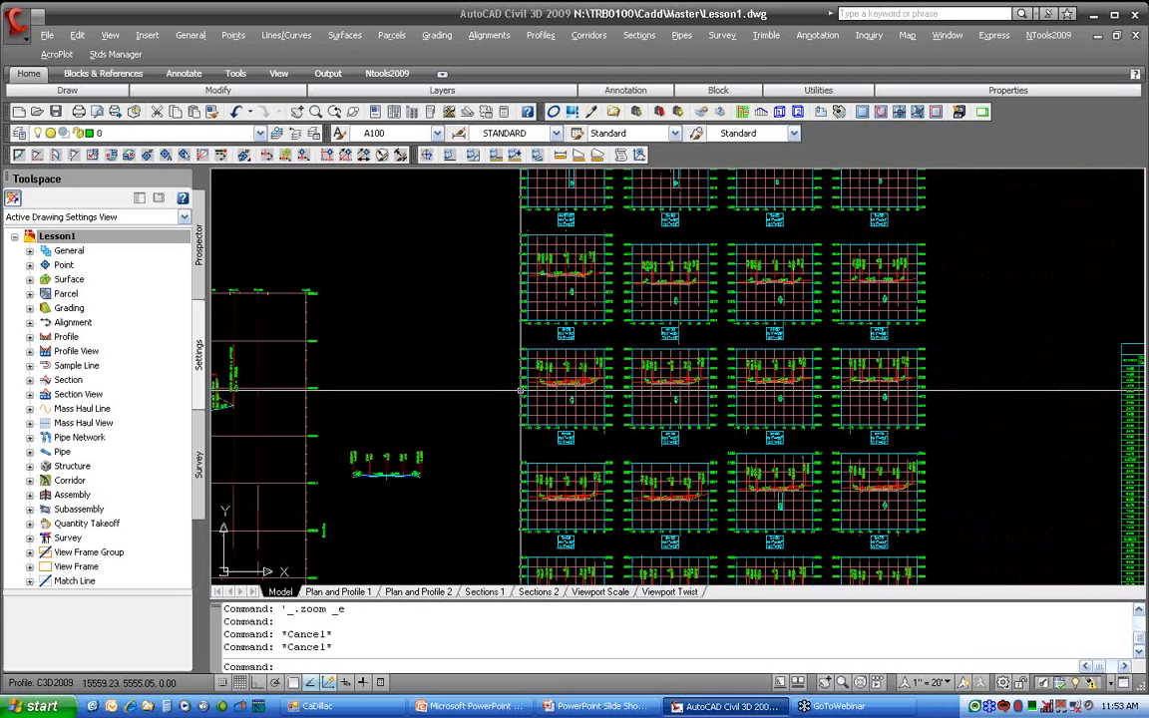
# Select the profile view grid to see which texts belong to it, then inspect the nearby high and low point labels
pyautogui.moveTo(472, 385); pyautogui.dragTo(991, 308, button='middle')
pyautogui.scroll(4, 973, 399)
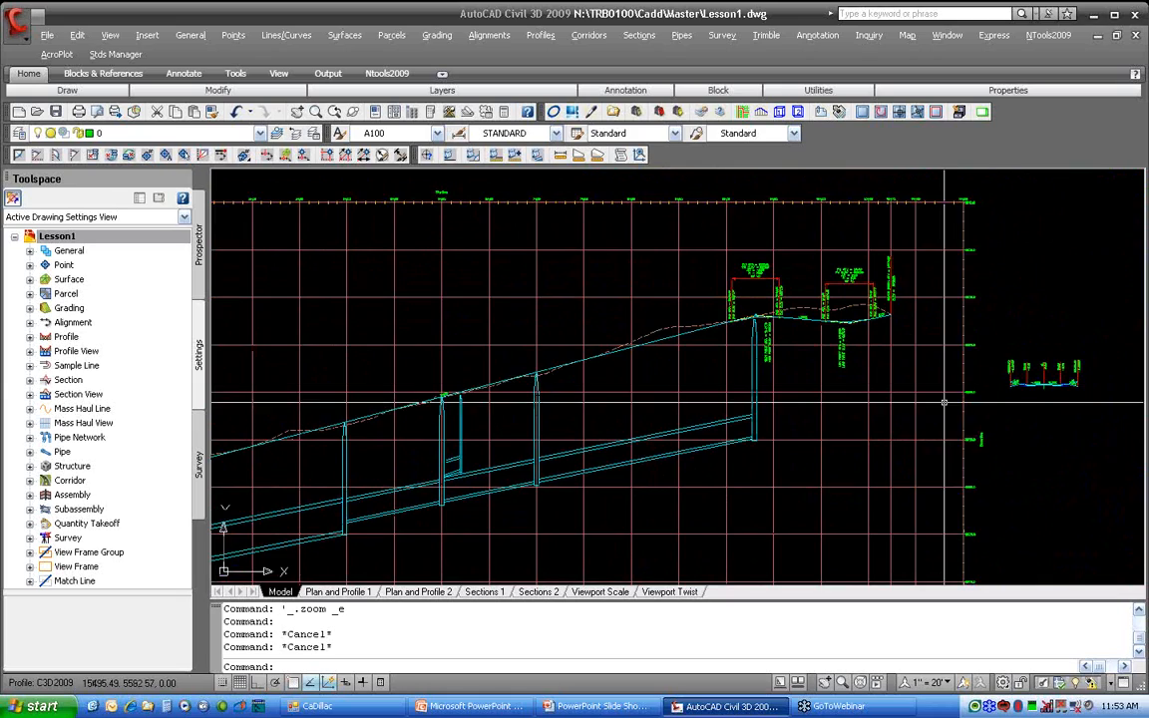
pyautogui.click(865, 401)
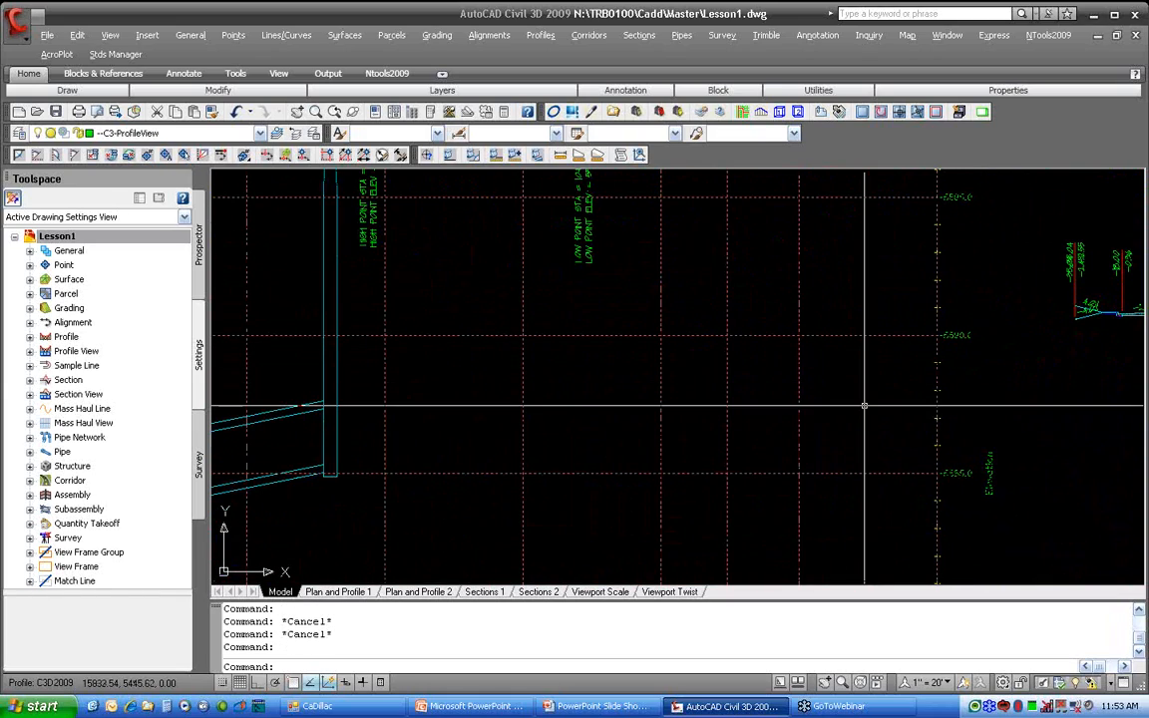
pyautogui.press('Escape')
pyautogui.press('Escape')
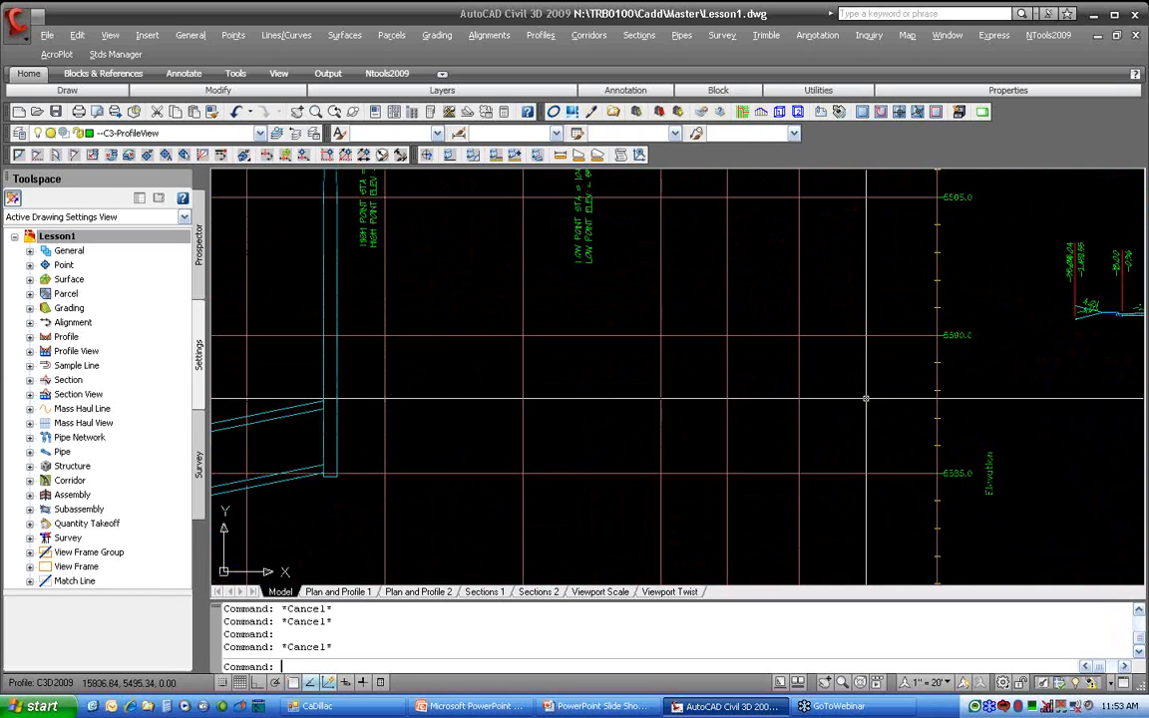
pyautogui.scroll(-2, 865, 400)
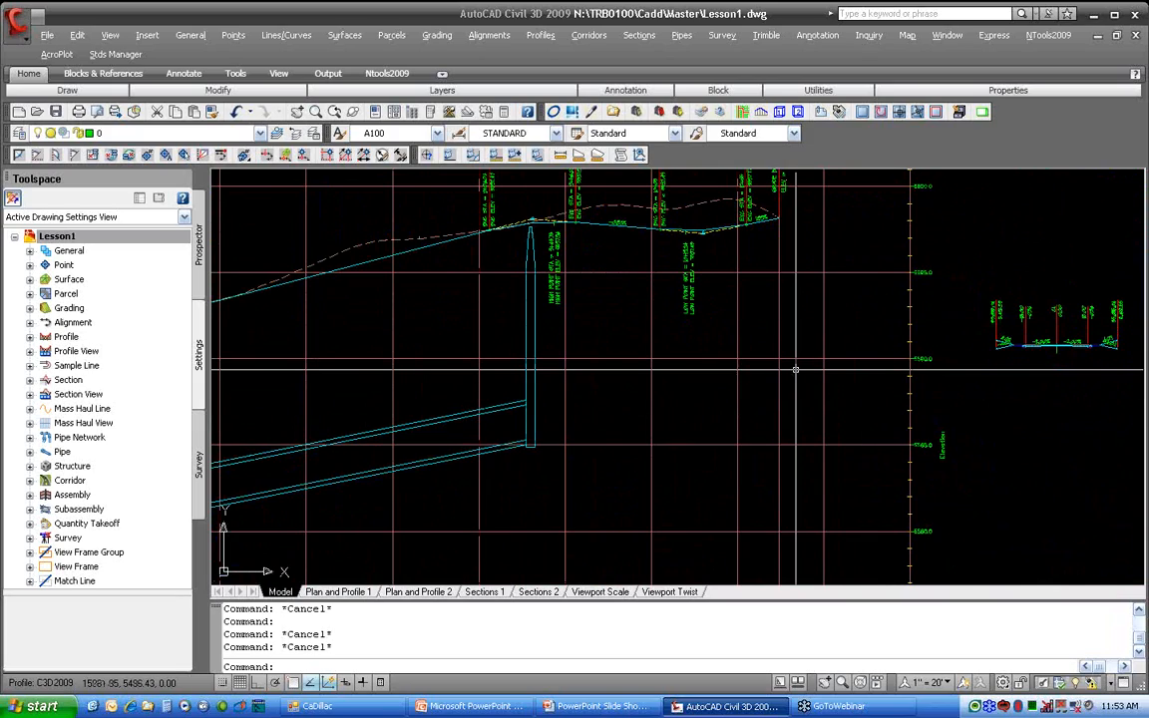
pyautogui.moveTo(694, 317)
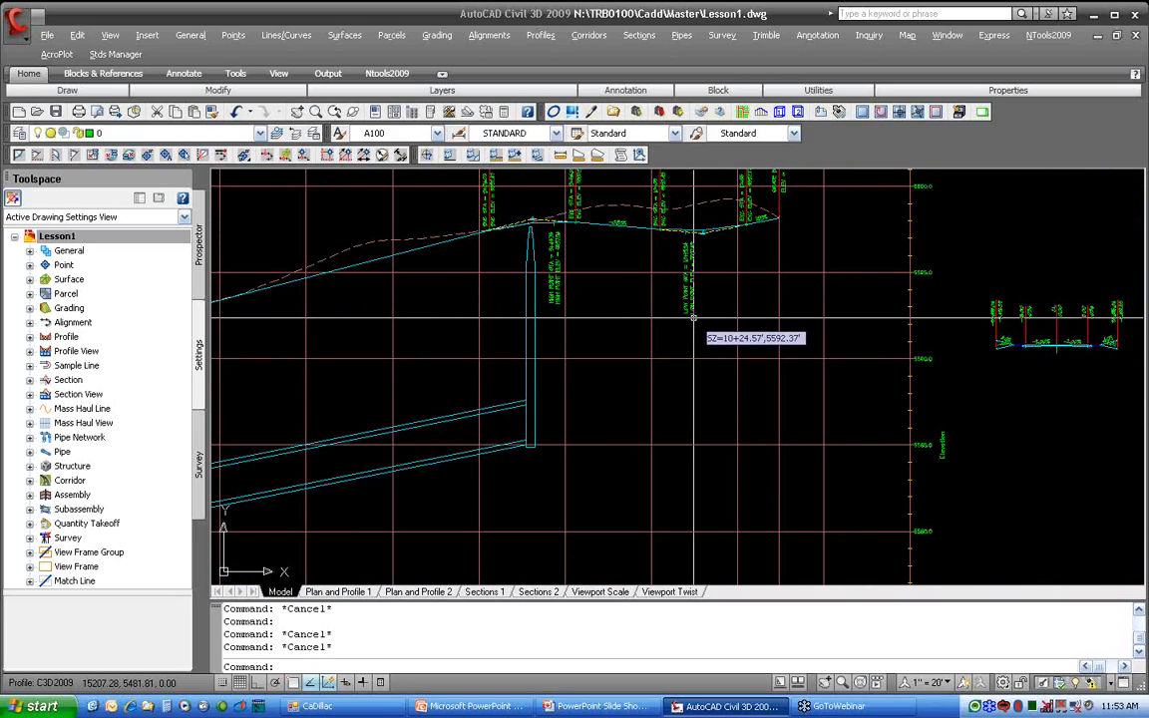
# Set the Text Style in the Lesson1 drawing's label style defaults to L100 and accept the change
pyautogui.rightClick(144, 236)
pyautogui.click(206, 262)
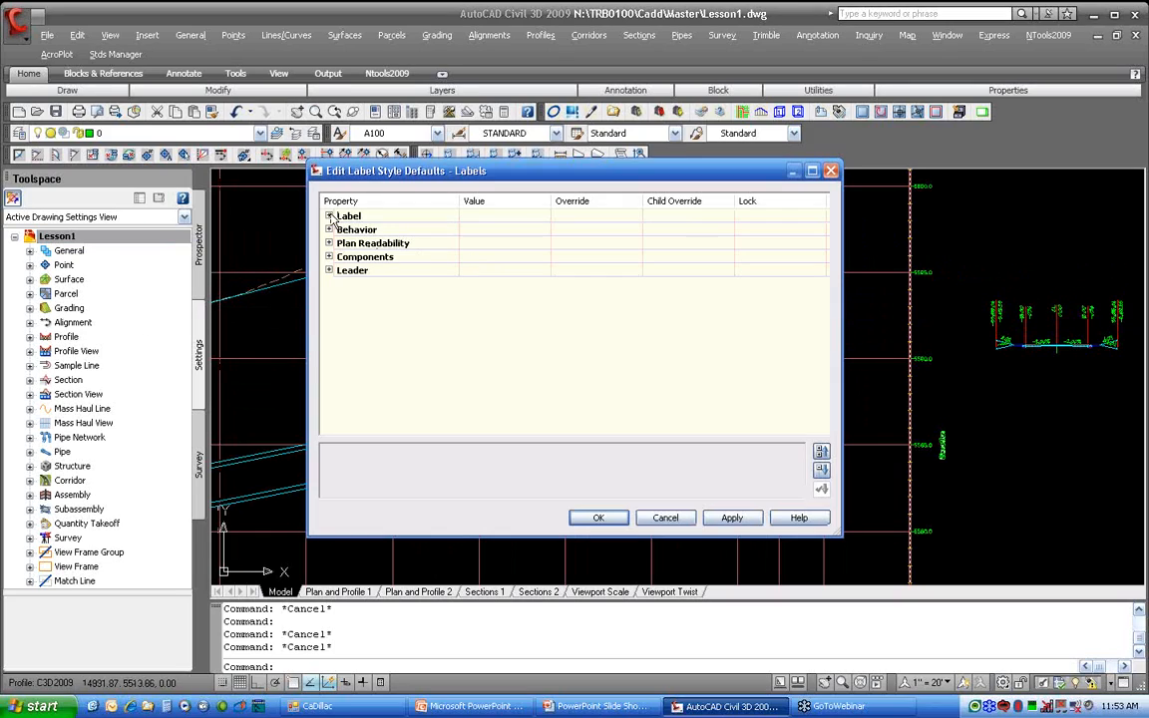
pyautogui.click(329, 216)
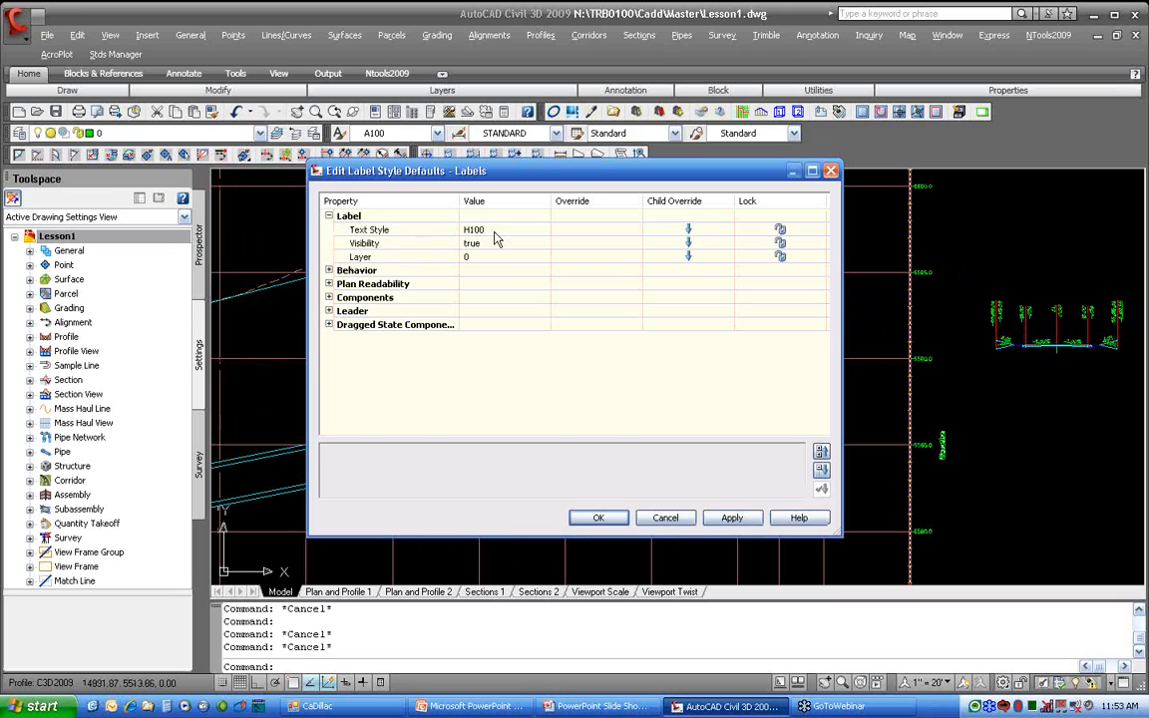
pyautogui.click(495, 231)
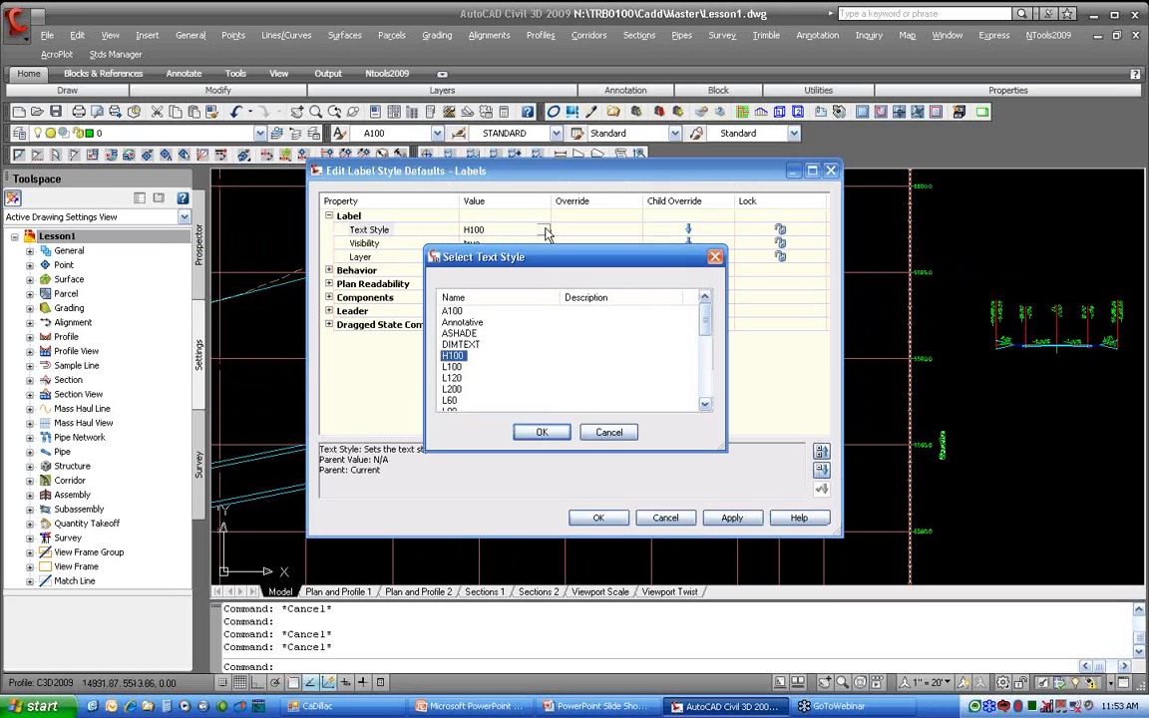
pyautogui.click(452, 366)
pyautogui.click(541, 432)
pyautogui.click(597, 519)
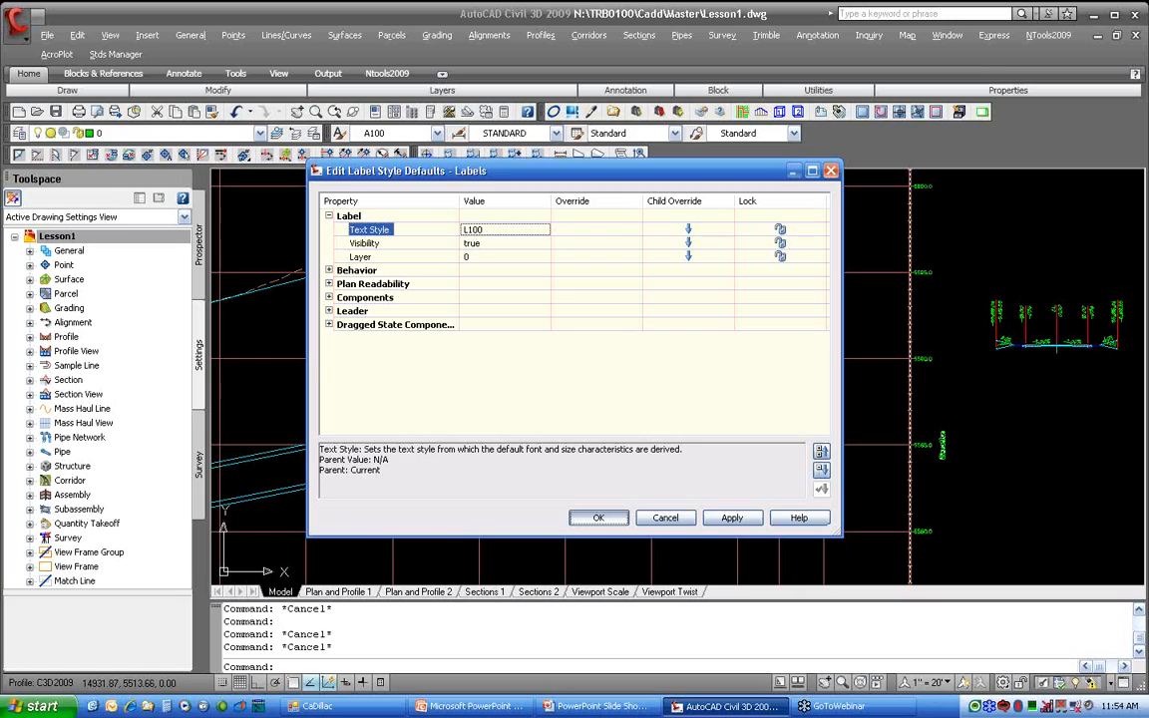
pyautogui.press('Escape')
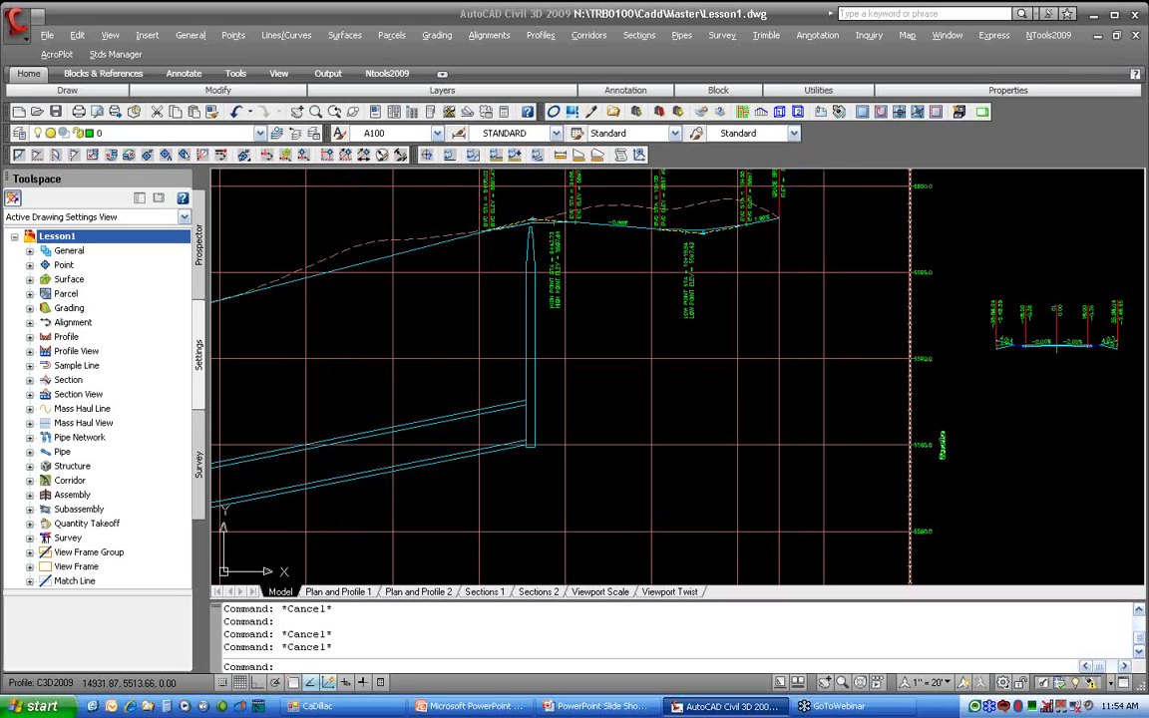
# Check the label lettering on the profile view's vertical curves and on the spot elevations and pipes in the plan
pyautogui.scroll(6, 723, 310)
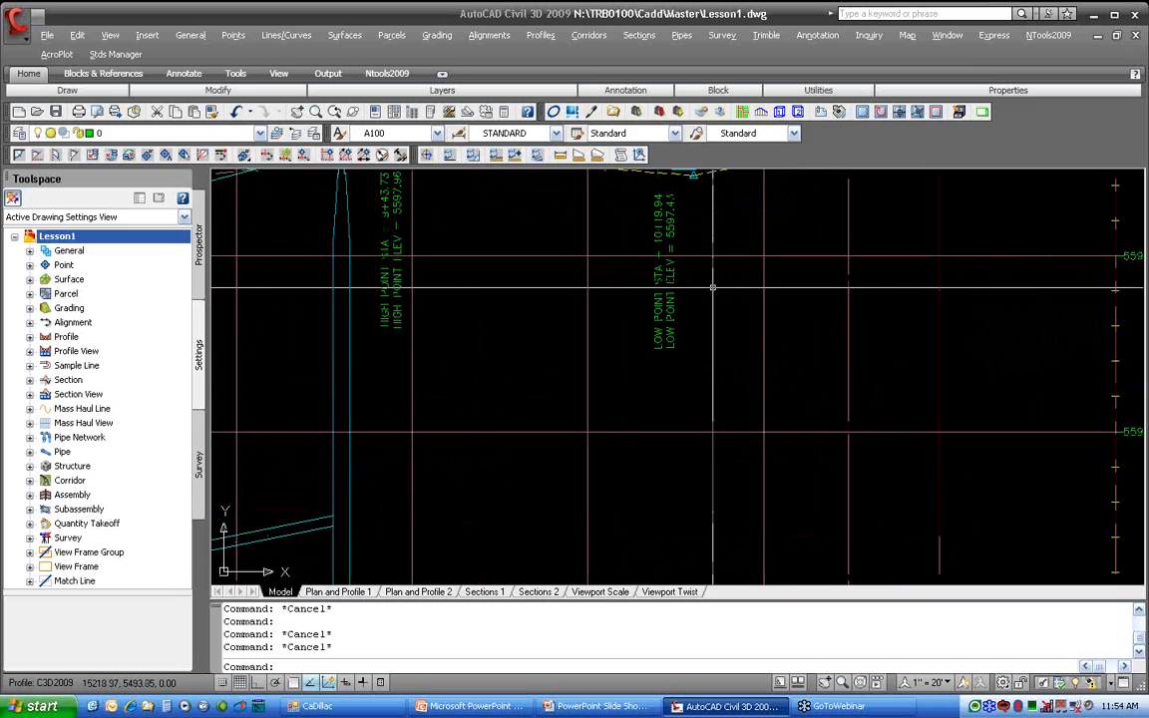
pyautogui.scroll(-3, 712, 313)
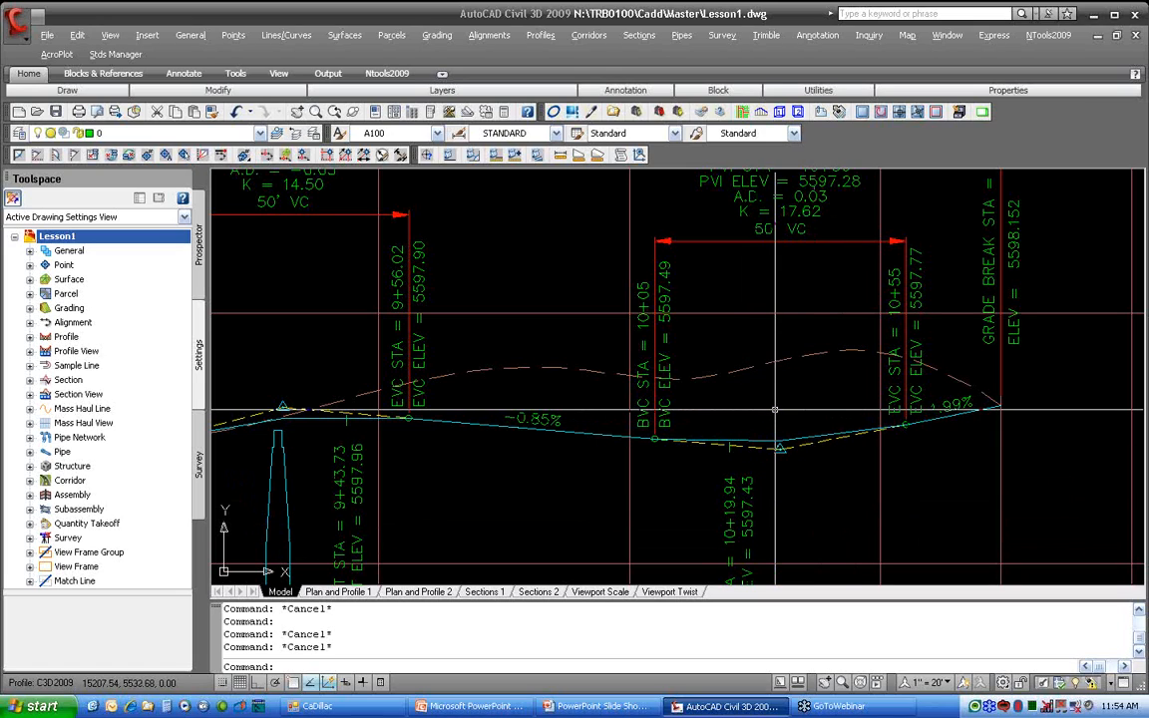
pyautogui.scroll(-4, 774, 409)
pyautogui.scroll(-2, 775, 409)
pyautogui.moveTo(672, 486); pyautogui.dragTo(818, 190, button='middle')
pyautogui.moveTo(678, 478); pyautogui.dragTo(765, 250, button='middle')
pyautogui.scroll(-2, 696, 433)
pyautogui.moveTo(693, 433); pyautogui.dragTo(903, 220, button='middle')
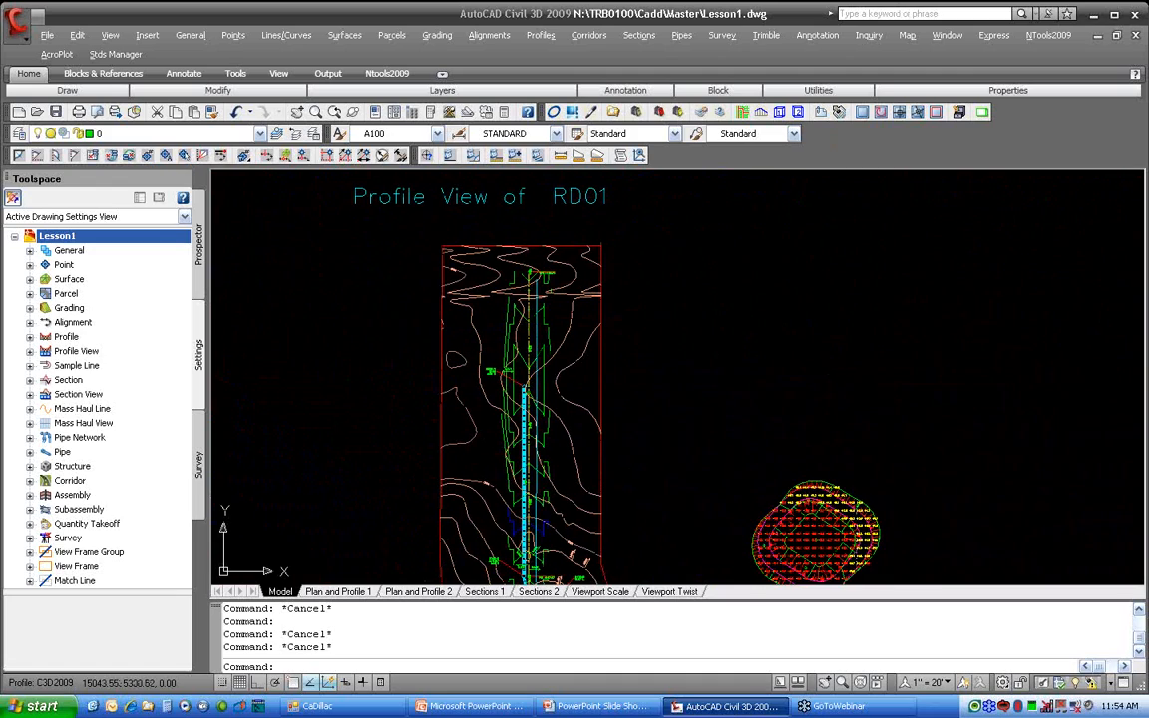
pyautogui.moveTo(653, 497); pyautogui.dragTo(769, 301, button='middle')
pyautogui.scroll(3, 699, 431)
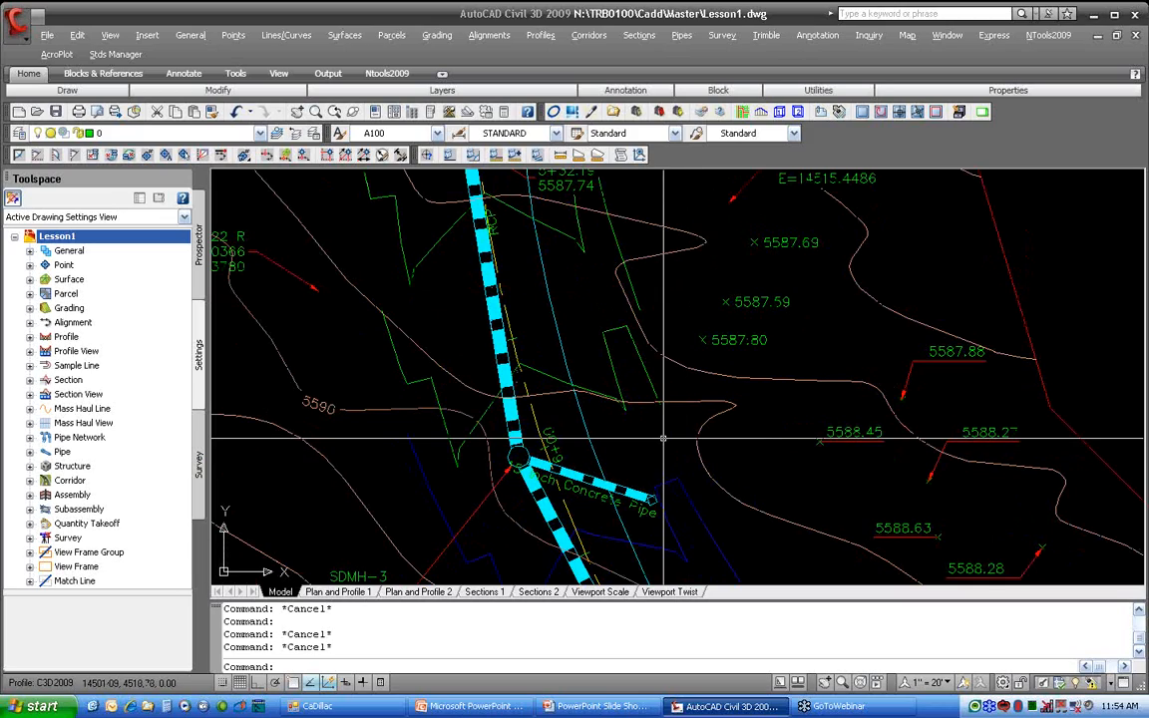
# Override the Text Style in the Profile label style defaults with H100 and accept the change
pyautogui.rightClick(65, 337)
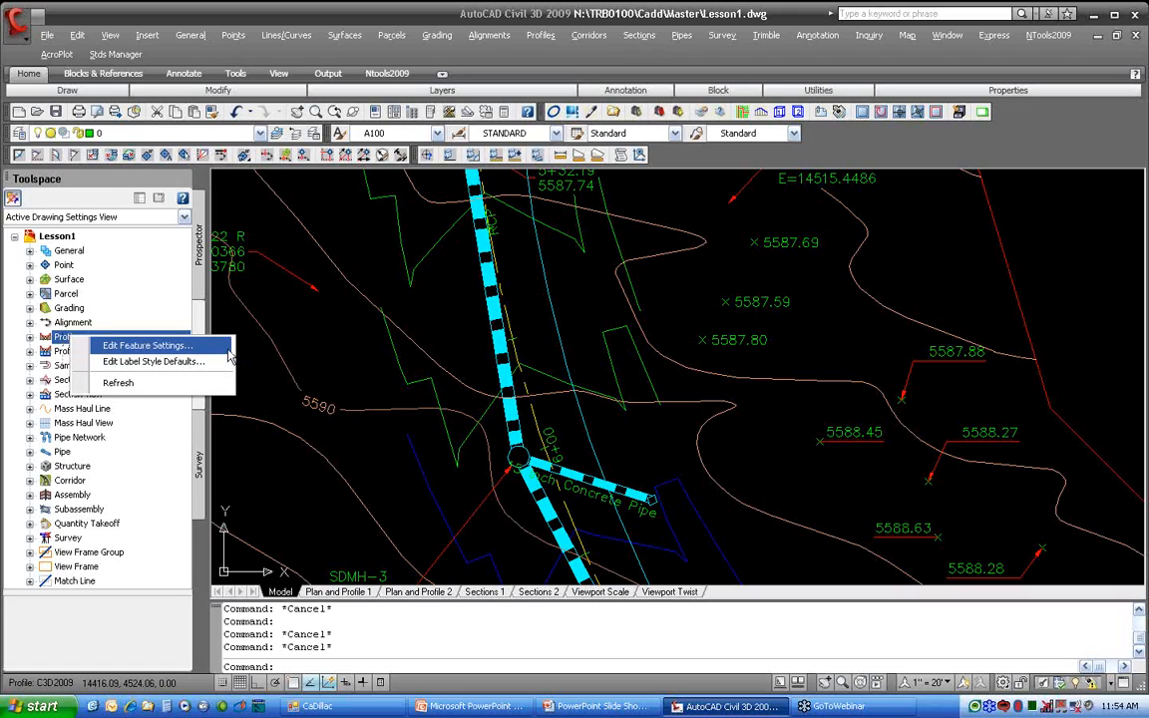
pyautogui.click(194, 368)
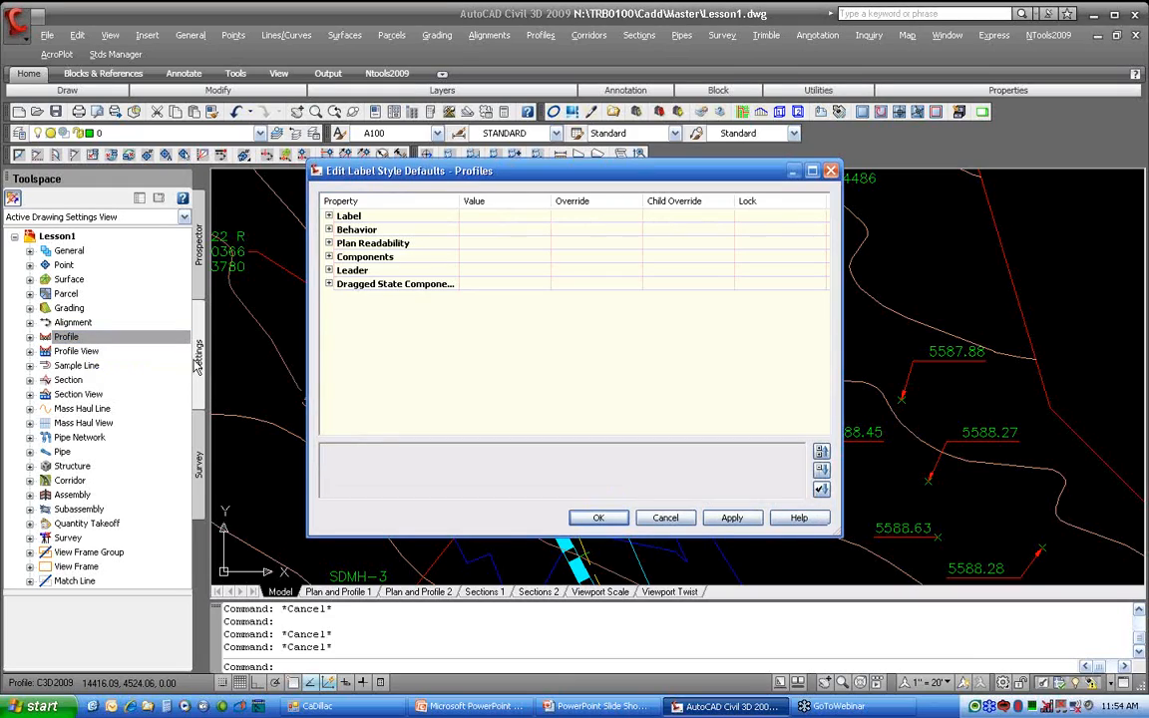
pyautogui.click(328, 216)
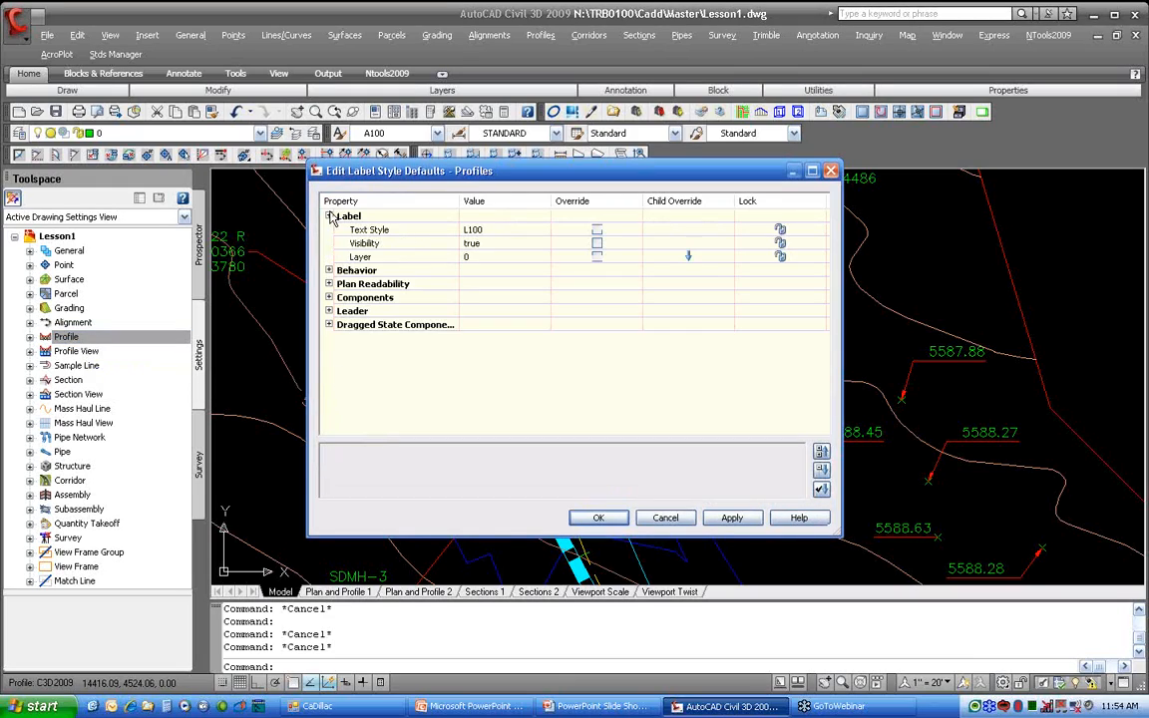
pyautogui.click(468, 230)
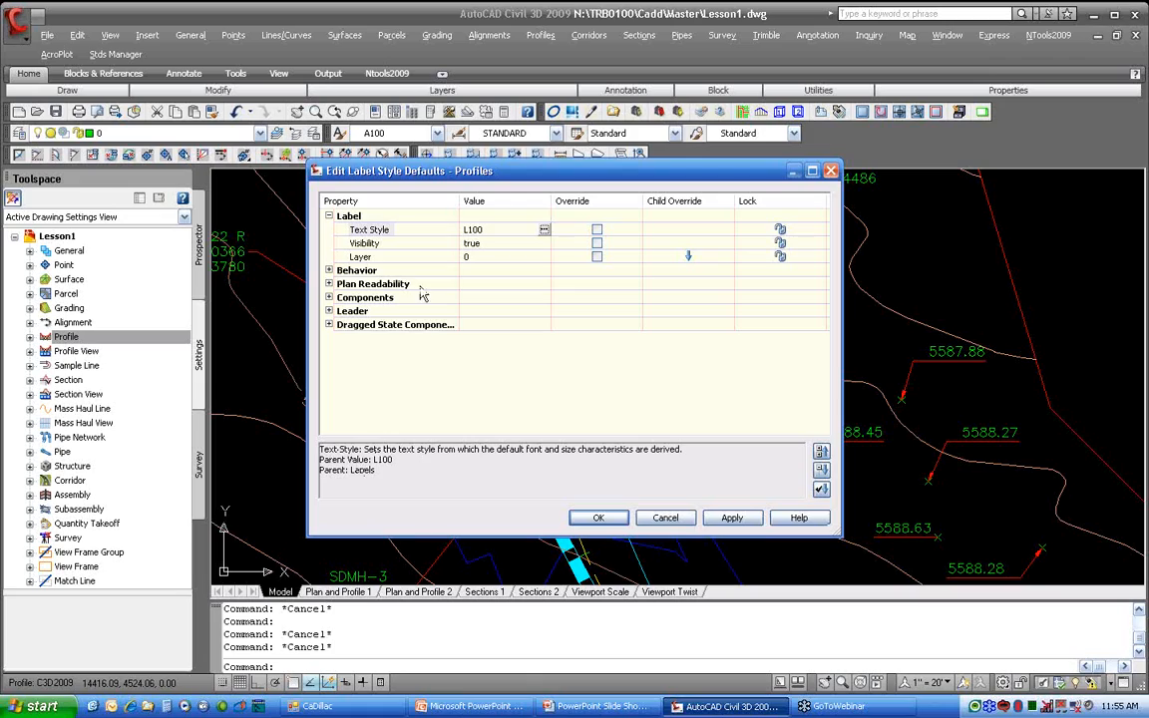
pyautogui.click(543, 229)
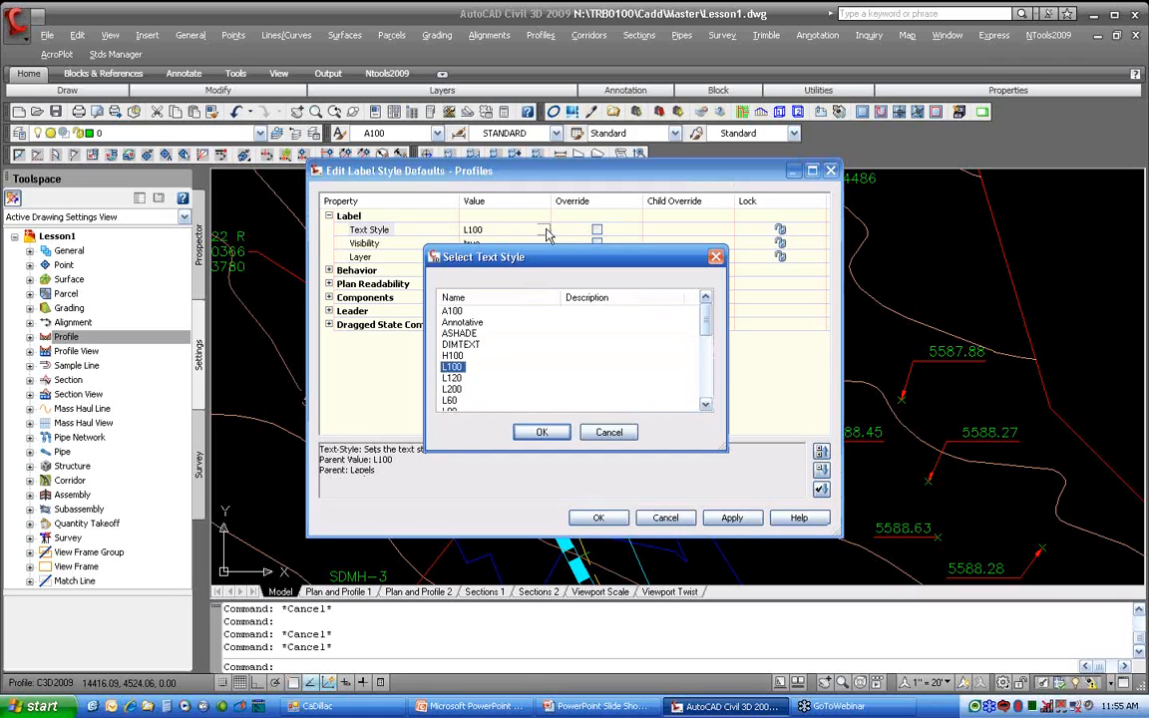
pyautogui.click(458, 355)
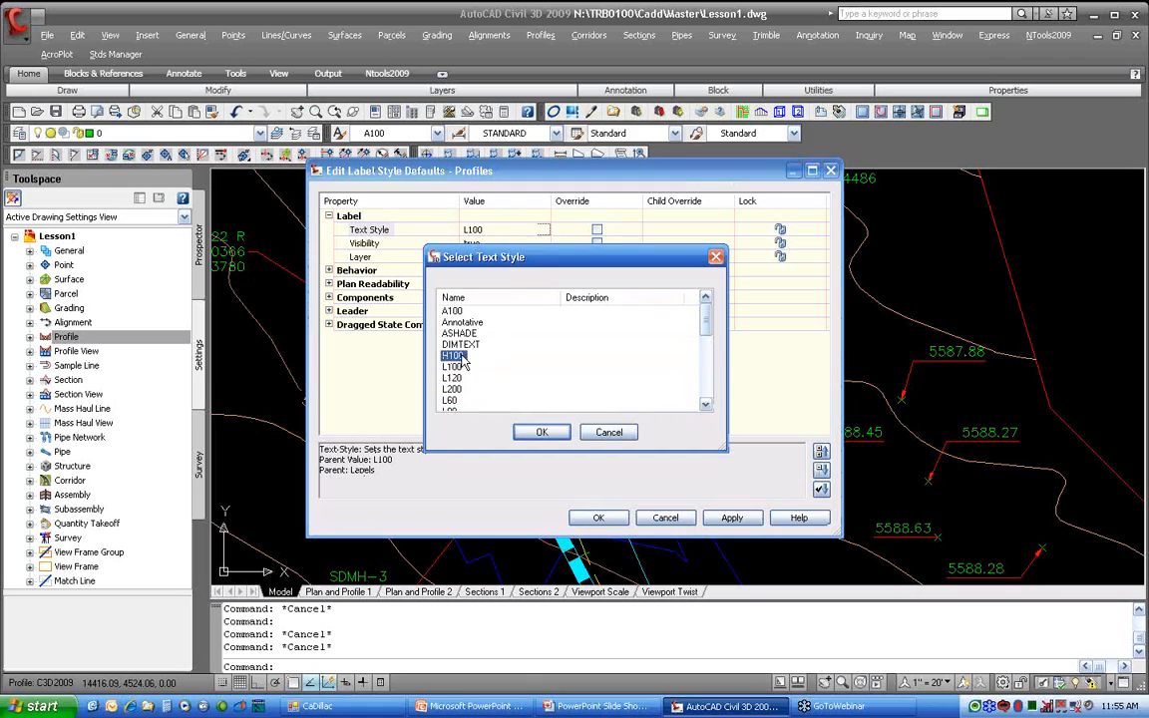
pyautogui.click(538, 433)
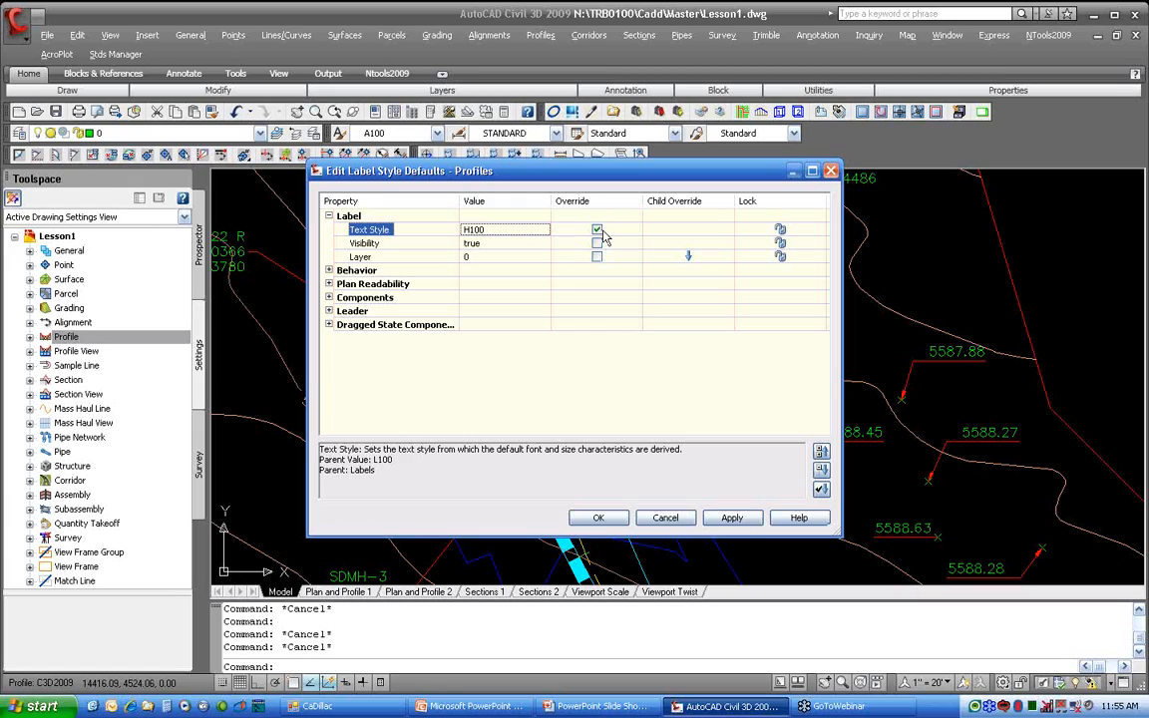
pyautogui.click(599, 518)
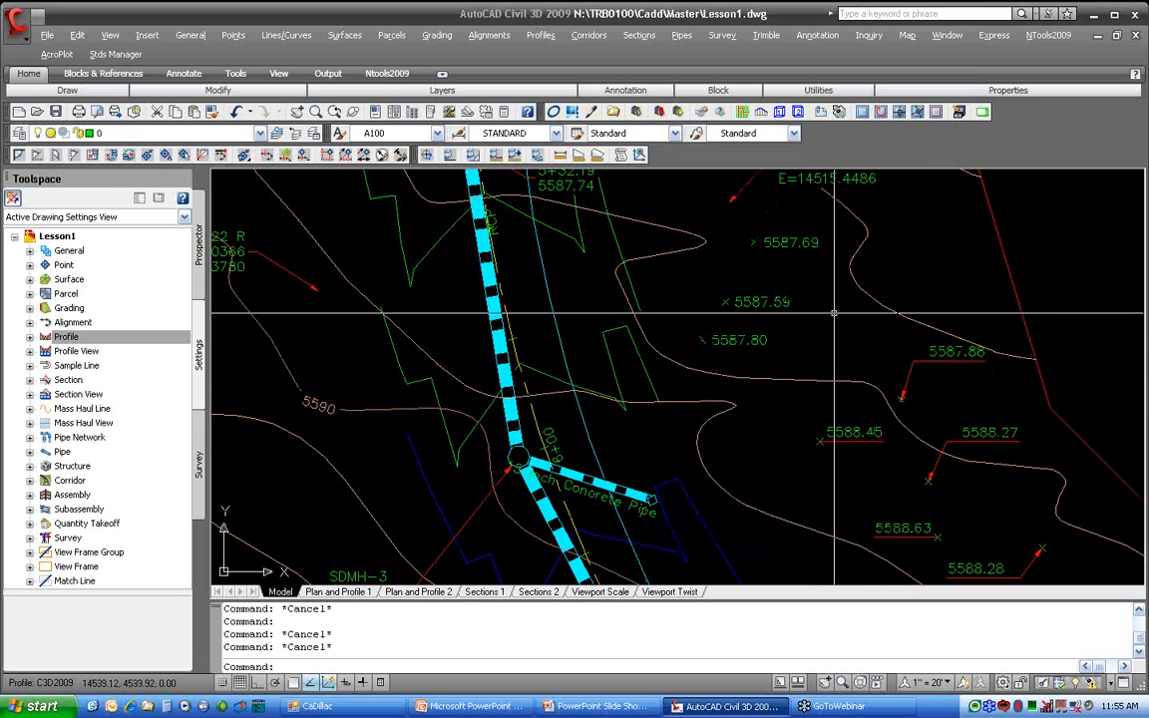
# Compare the label lettering in the plan with the grade break and vertical curve labels in the profile view
pyautogui.moveTo(834, 319); pyautogui.dragTo(821, 480, button='middle')
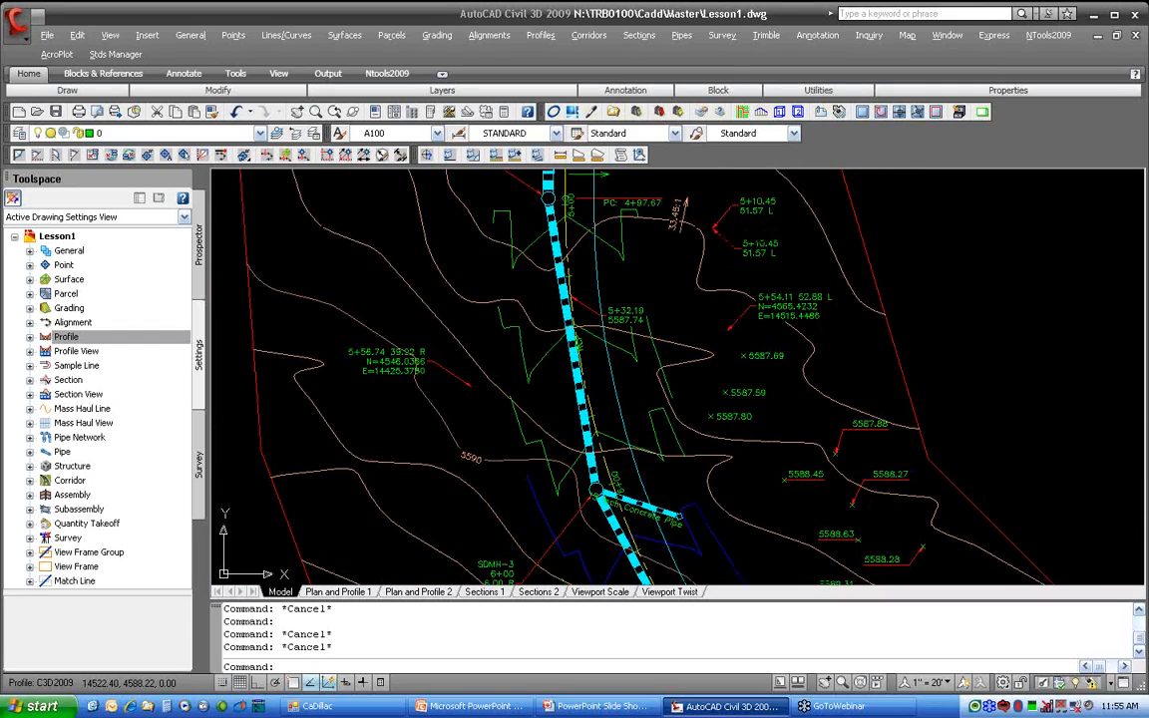
pyautogui.scroll(-5, 736, 244)
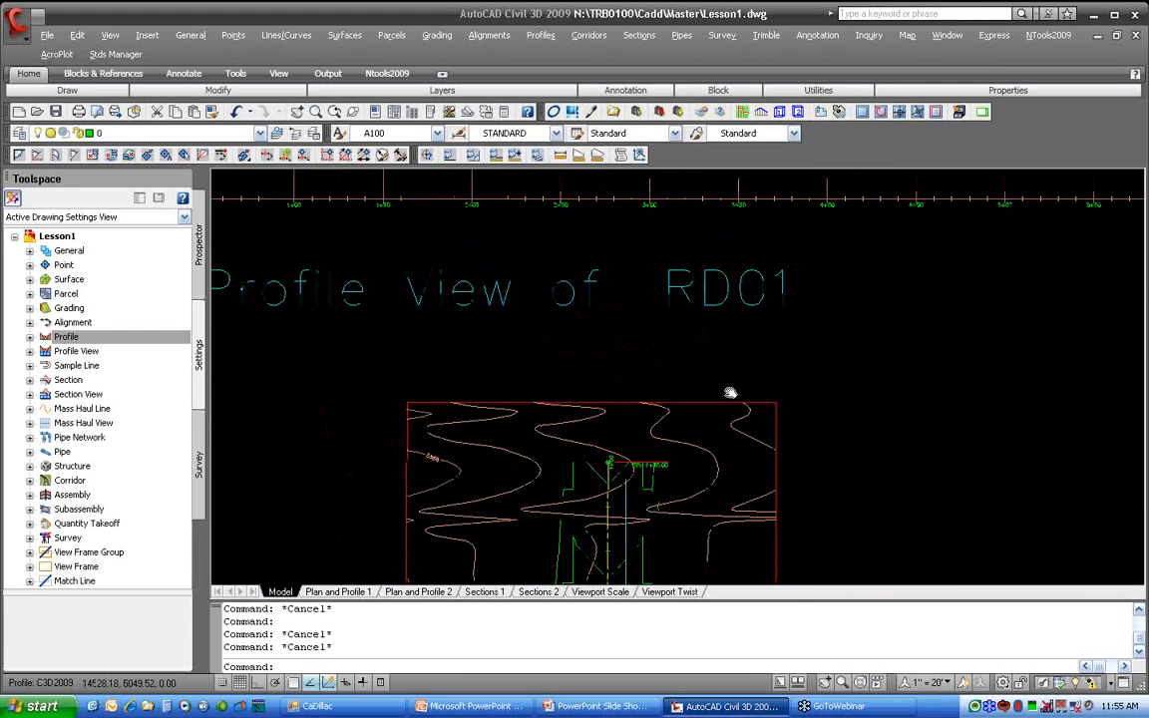
pyautogui.scroll(5, 698, 449)
pyautogui.moveTo(779, 518); pyautogui.dragTo(907, 610, button='middle')
pyautogui.scroll(3, 552, 386)
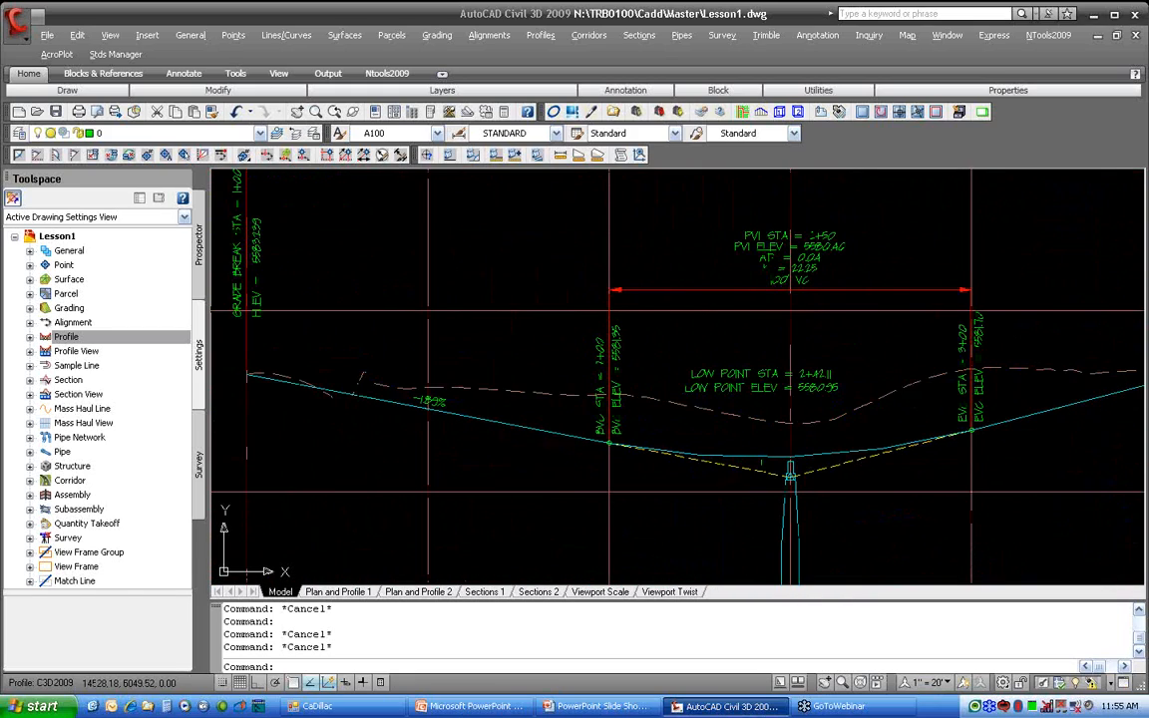
pyautogui.moveTo(553, 393); pyautogui.dragTo(603, 419, button='middle')
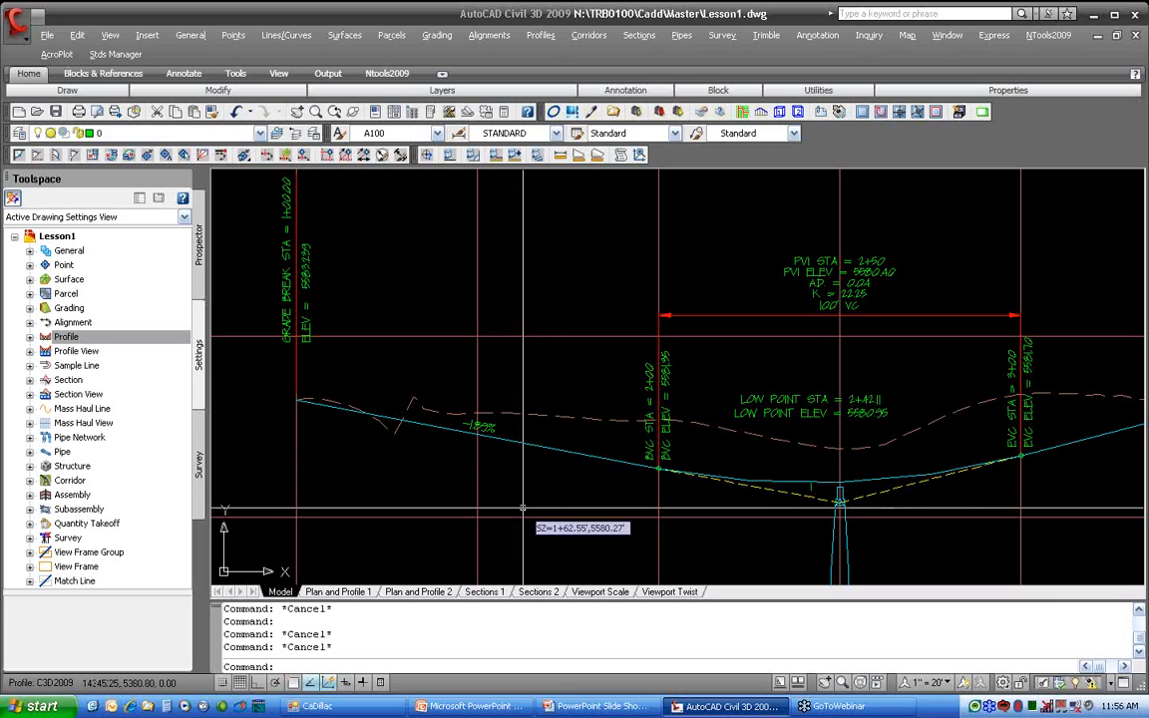
# Examine the Profile Curve label style defaults to see which parent level supplies the Text Style, leaving them unchanged
pyautogui.click(30, 337)
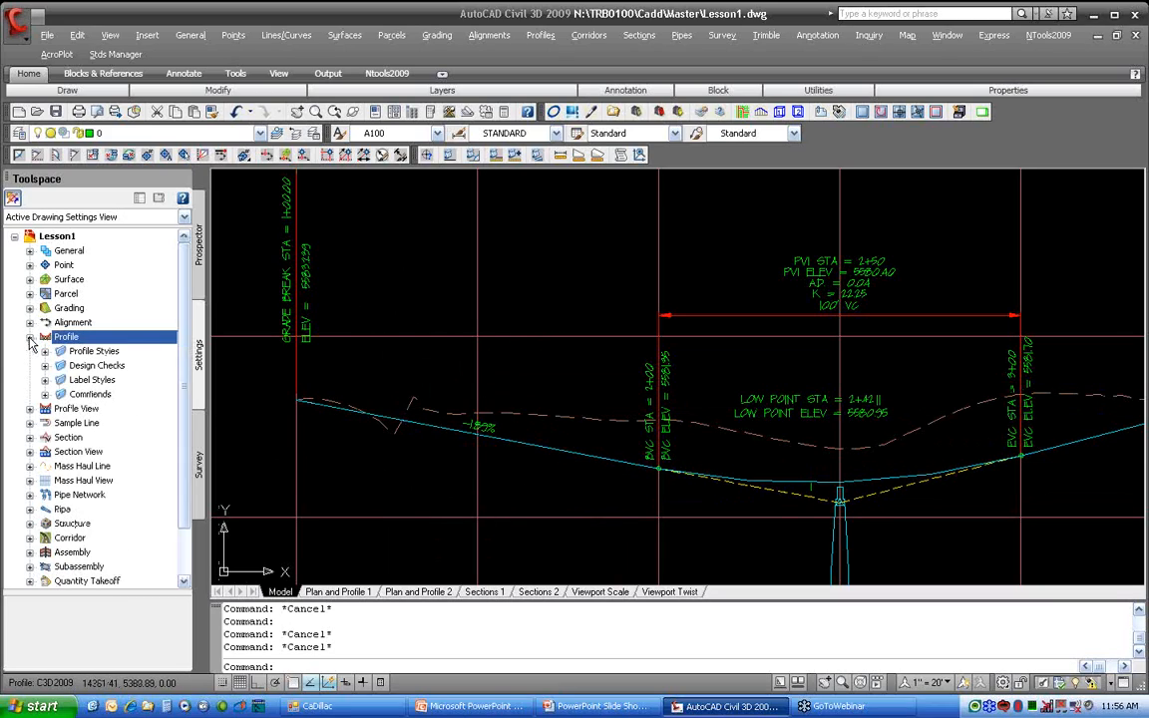
pyautogui.click(44, 381)
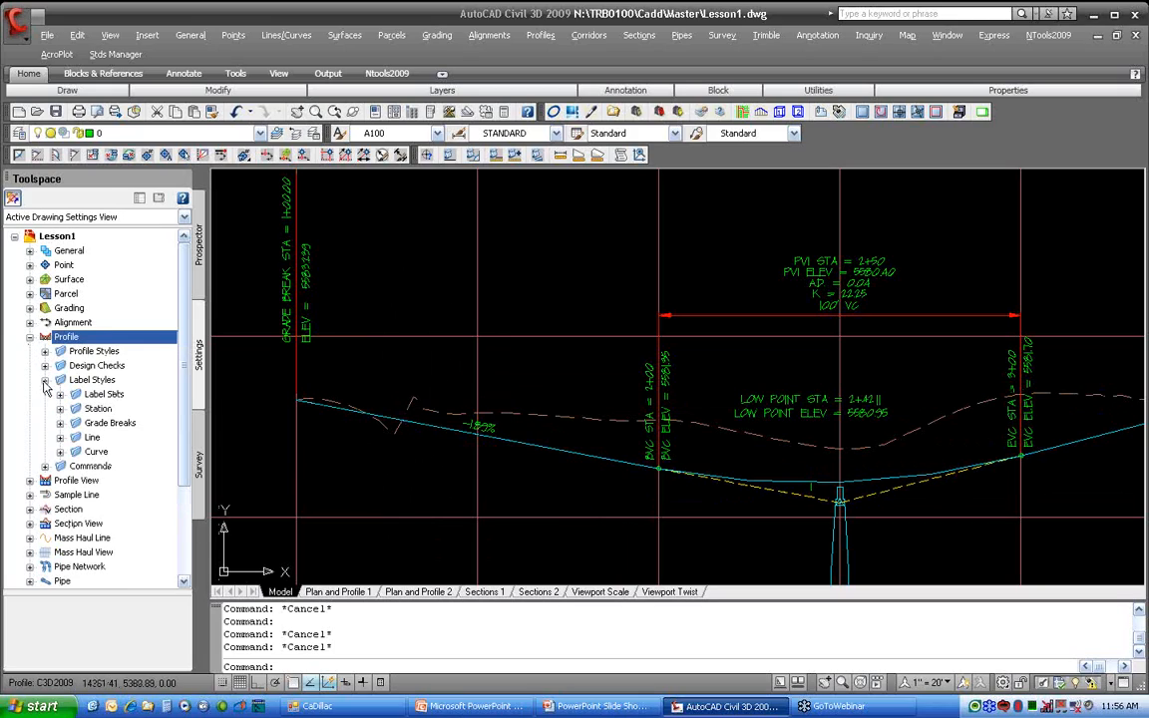
pyautogui.rightClick(97, 453)
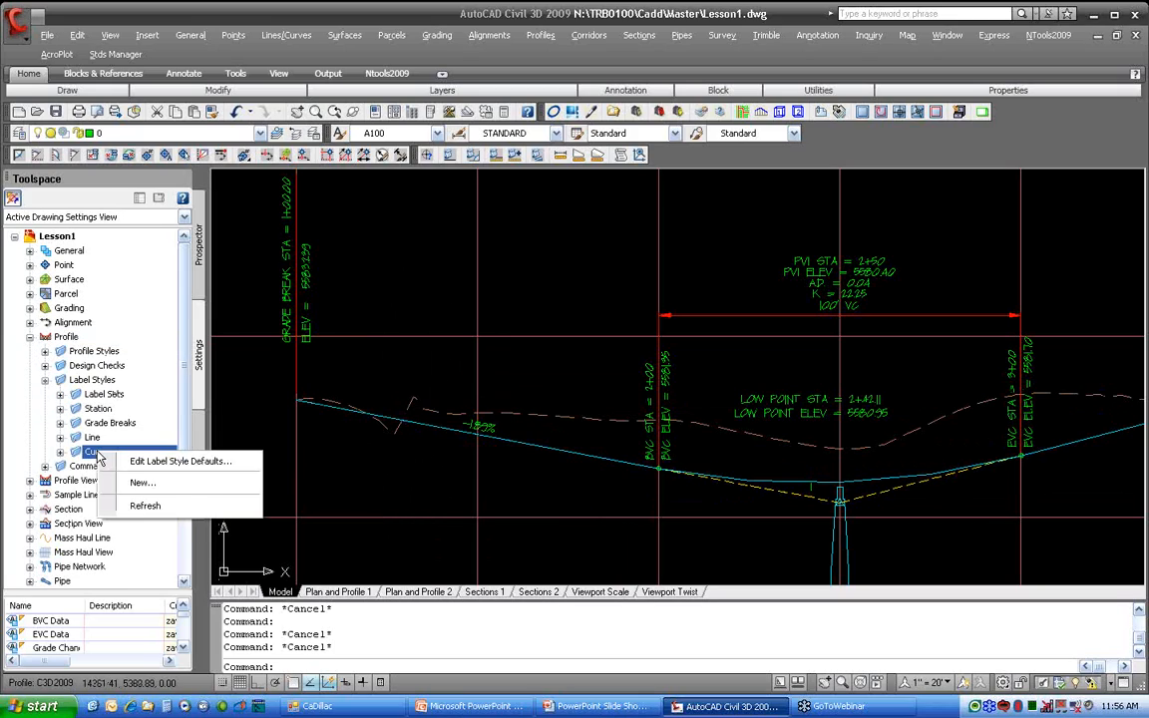
pyautogui.click(240, 462)
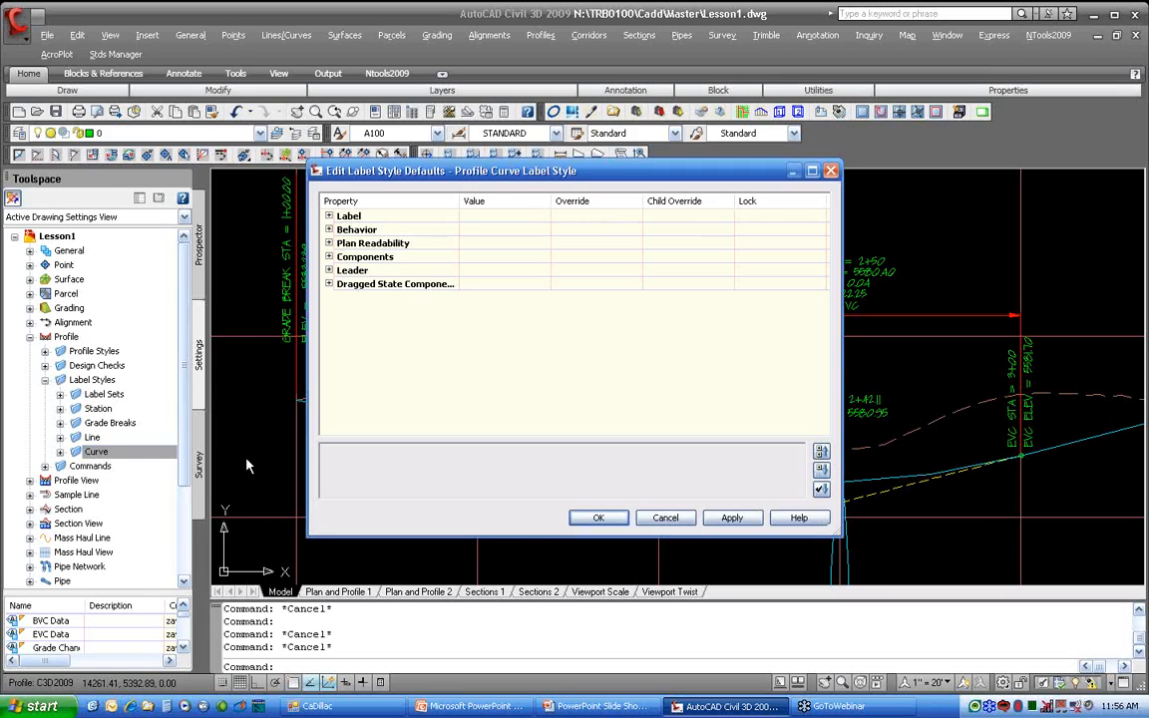
pyautogui.click(328, 215)
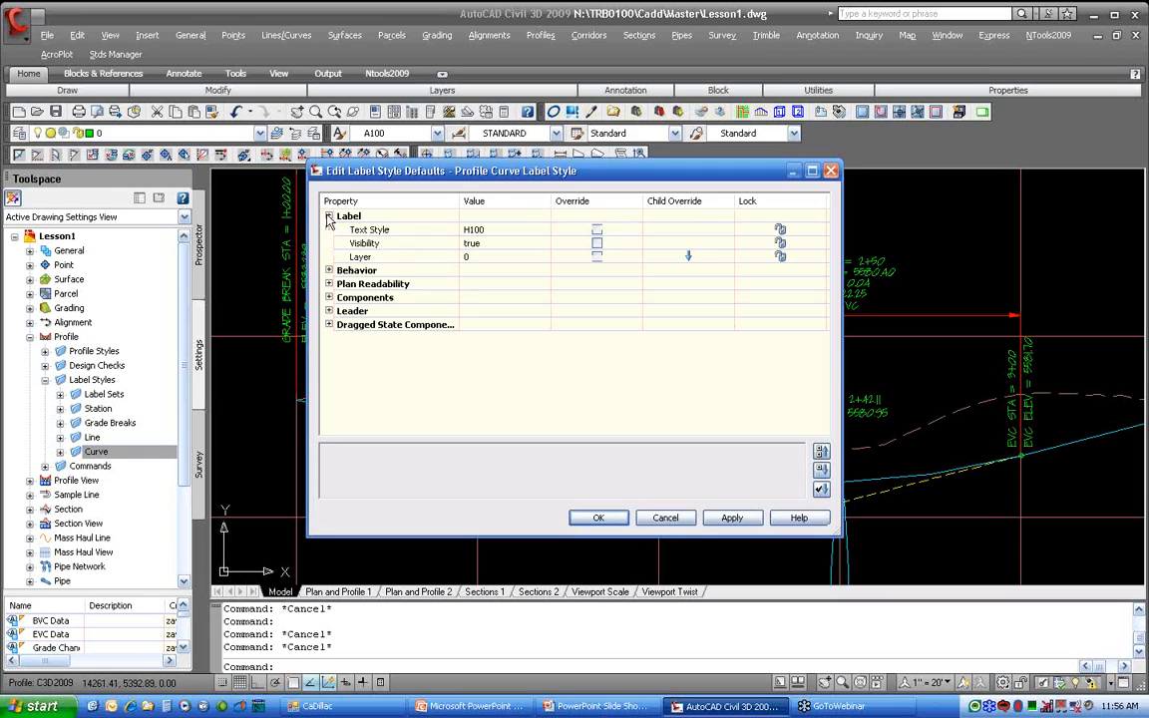
pyautogui.click(395, 232)
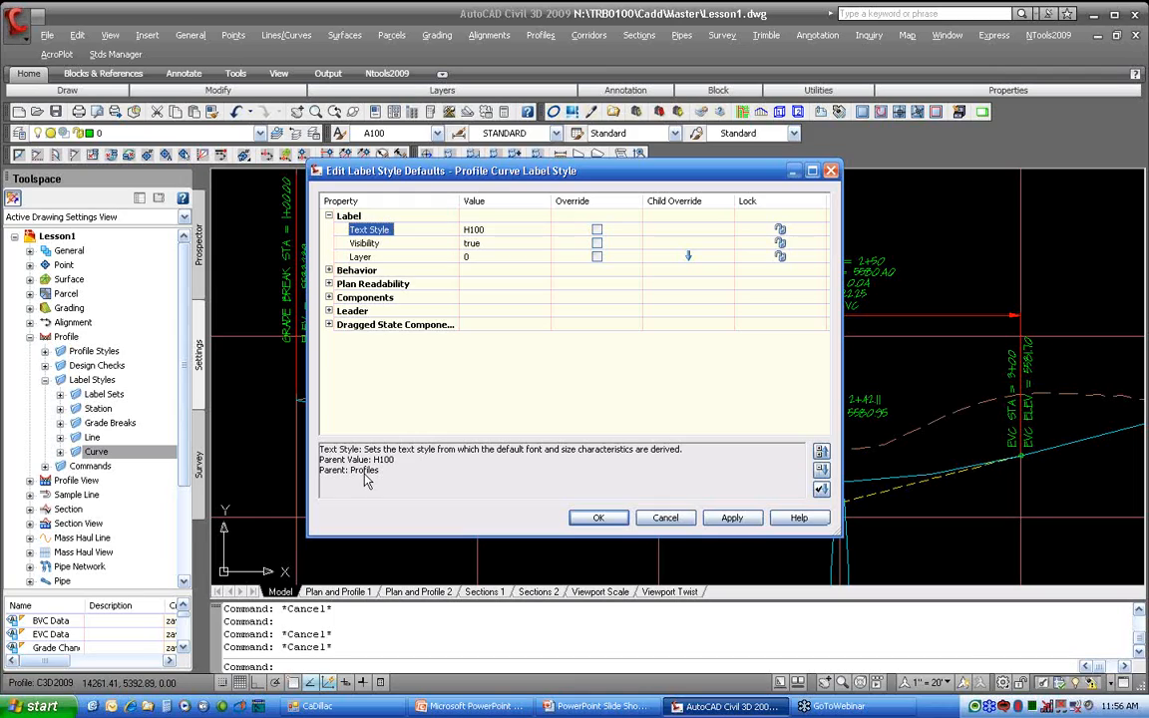
pyautogui.click(664, 517)
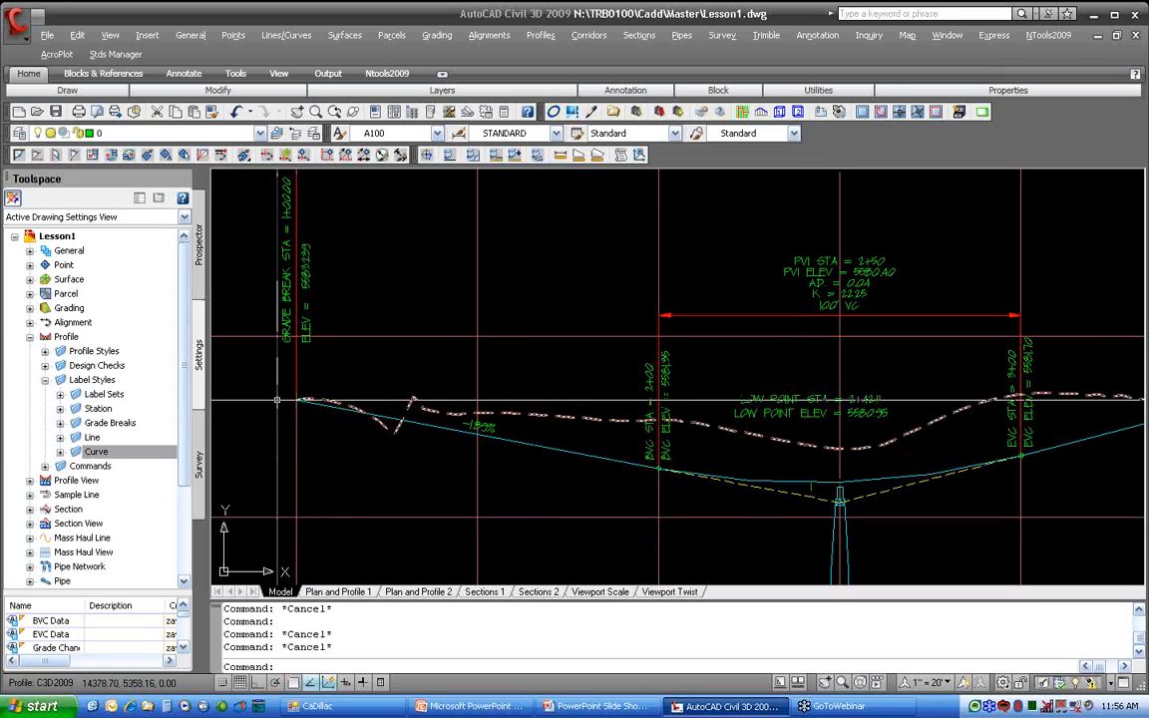
# Remove the Text Style override from the Profile label style defaults and accept the change
pyautogui.rightClick(66, 337)
pyautogui.click(149, 361)
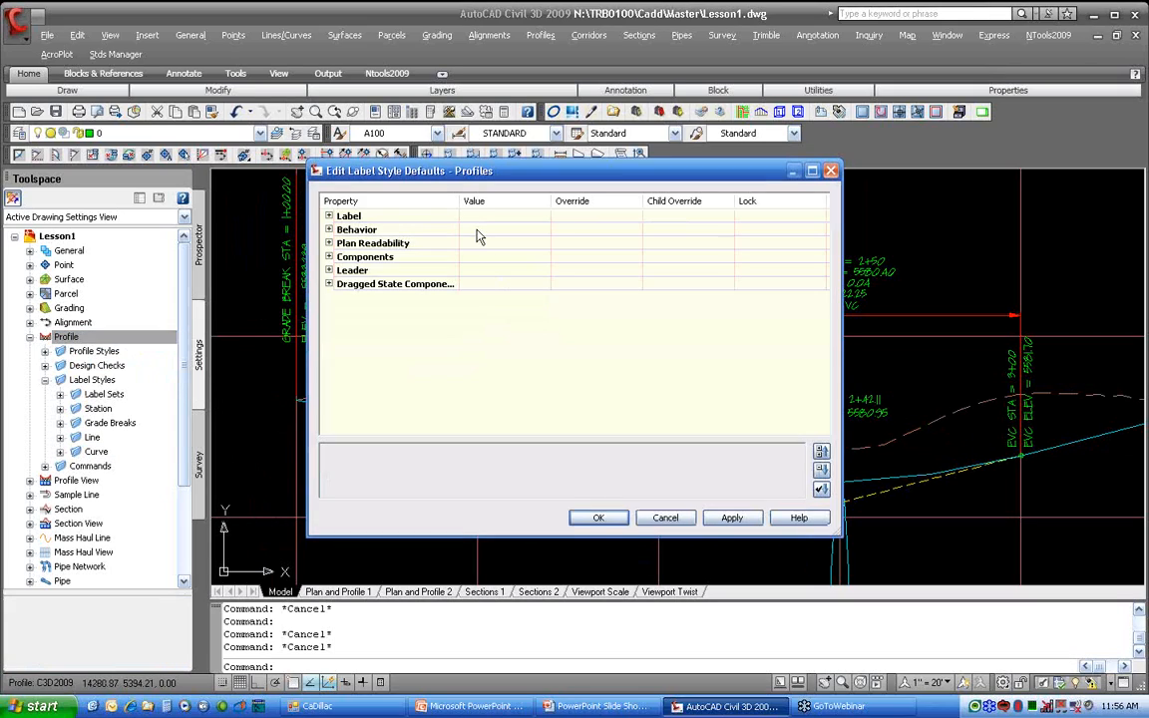
pyautogui.click(328, 216)
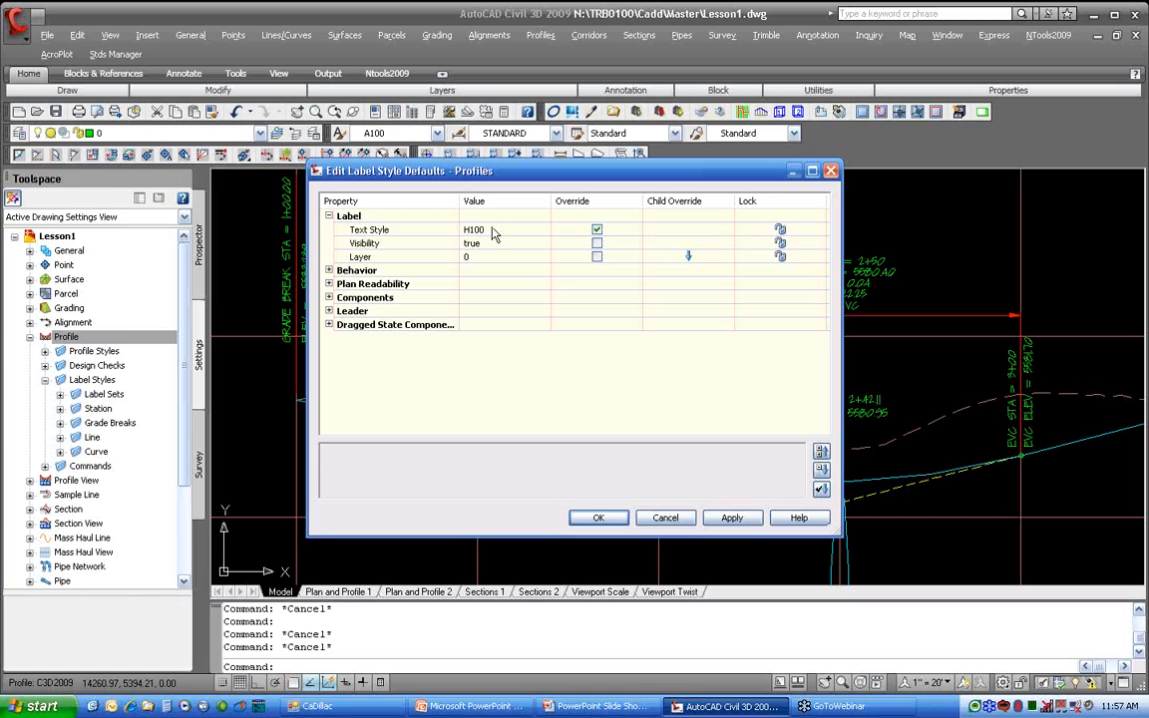
pyautogui.click(597, 230)
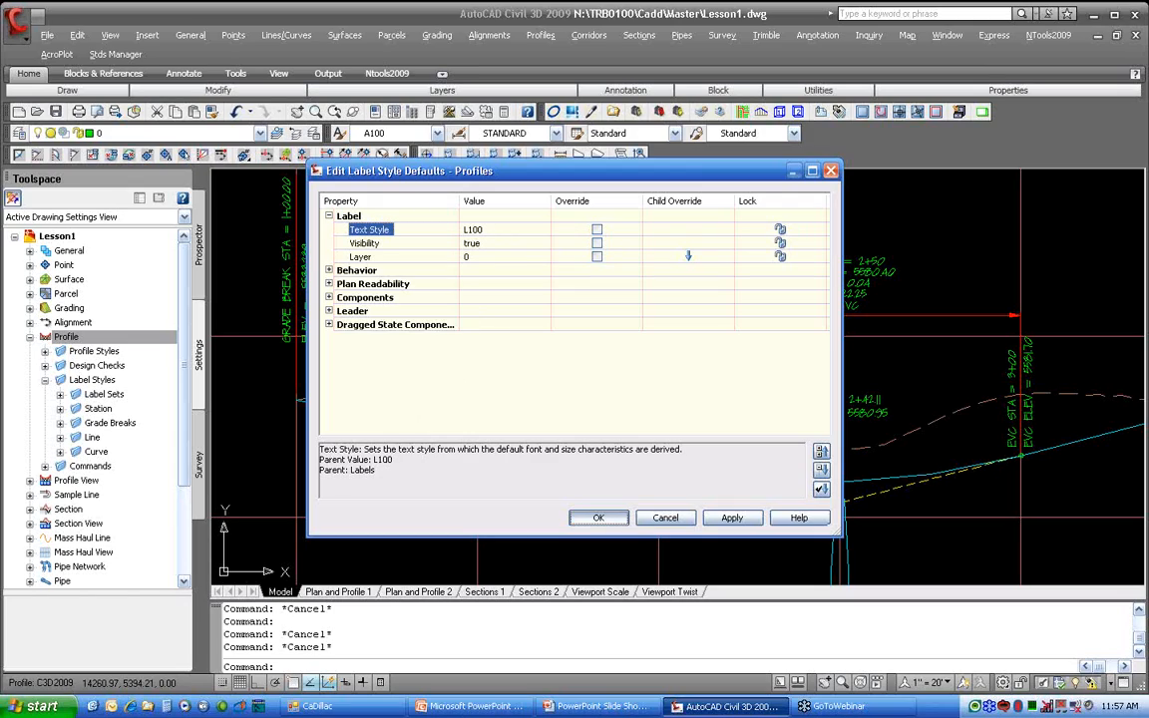
pyautogui.click(599, 518)
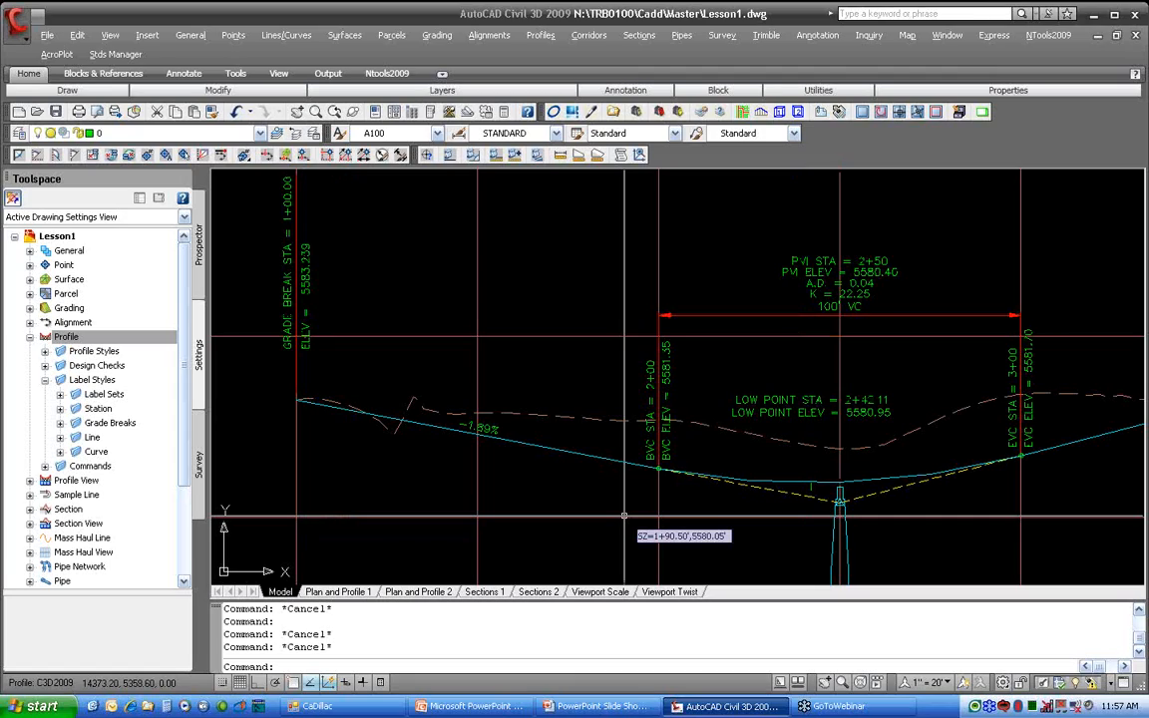
# Override the Text Style in the Profile Curve label style defaults with H100 and accept the change
pyautogui.rightClick(104, 454)
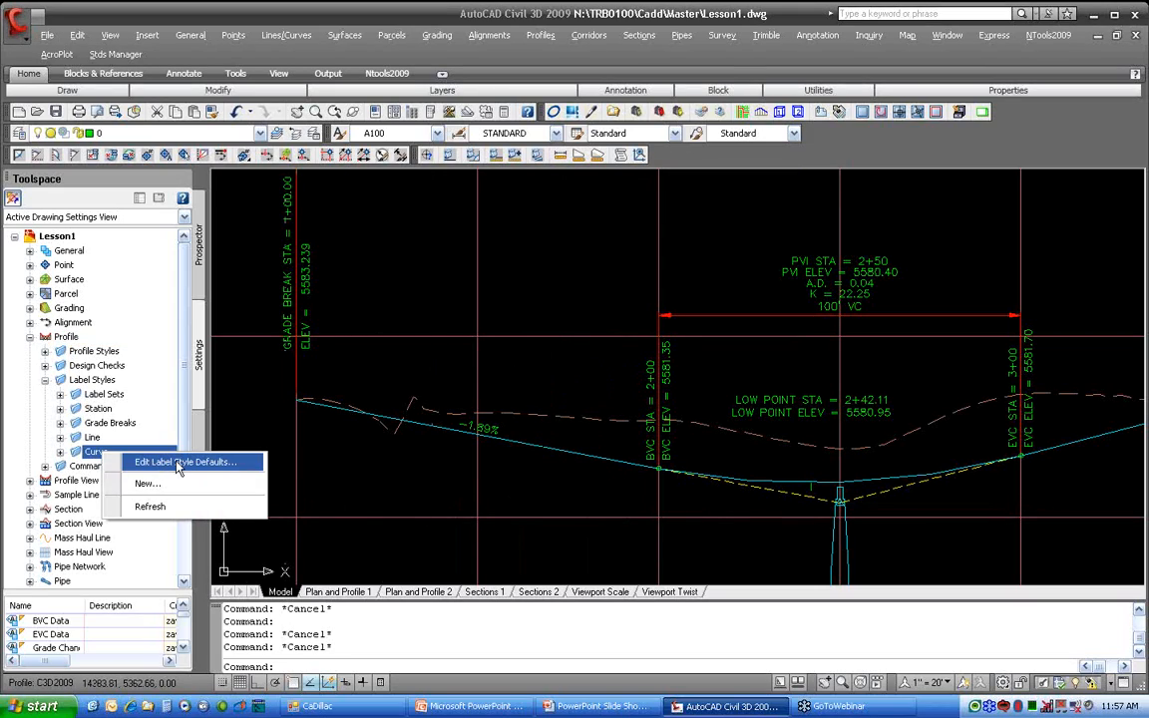
pyautogui.click(179, 463)
pyautogui.click(330, 216)
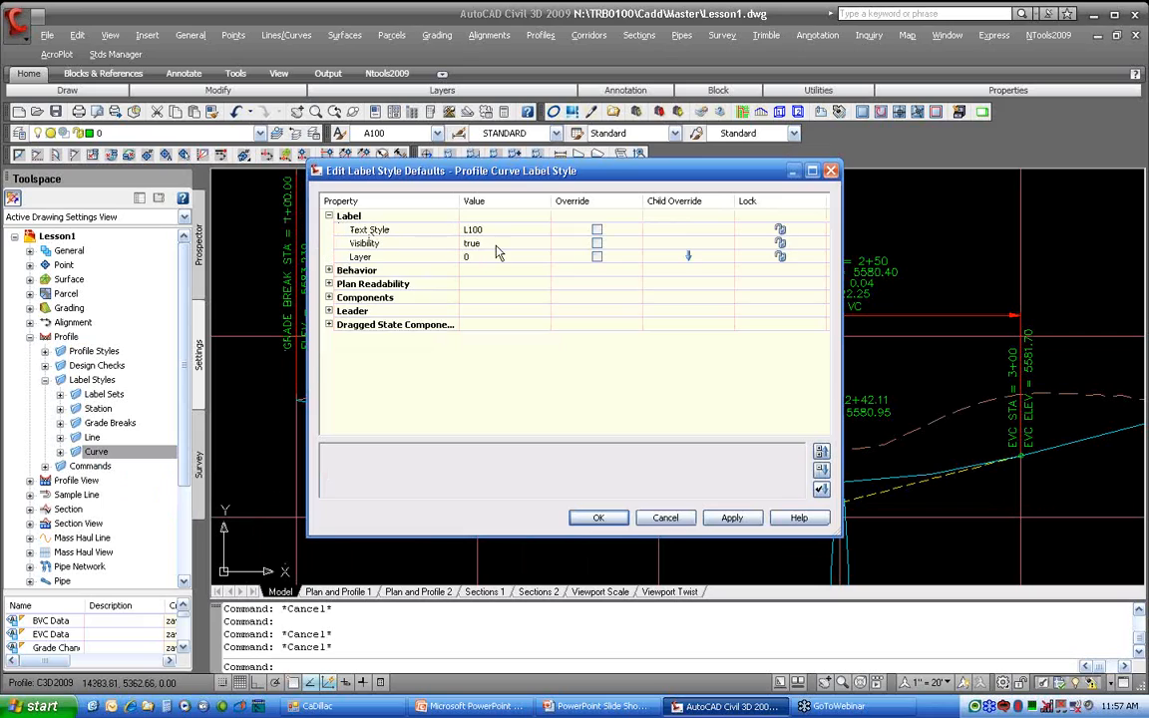
pyautogui.click(495, 231)
pyautogui.click(543, 230)
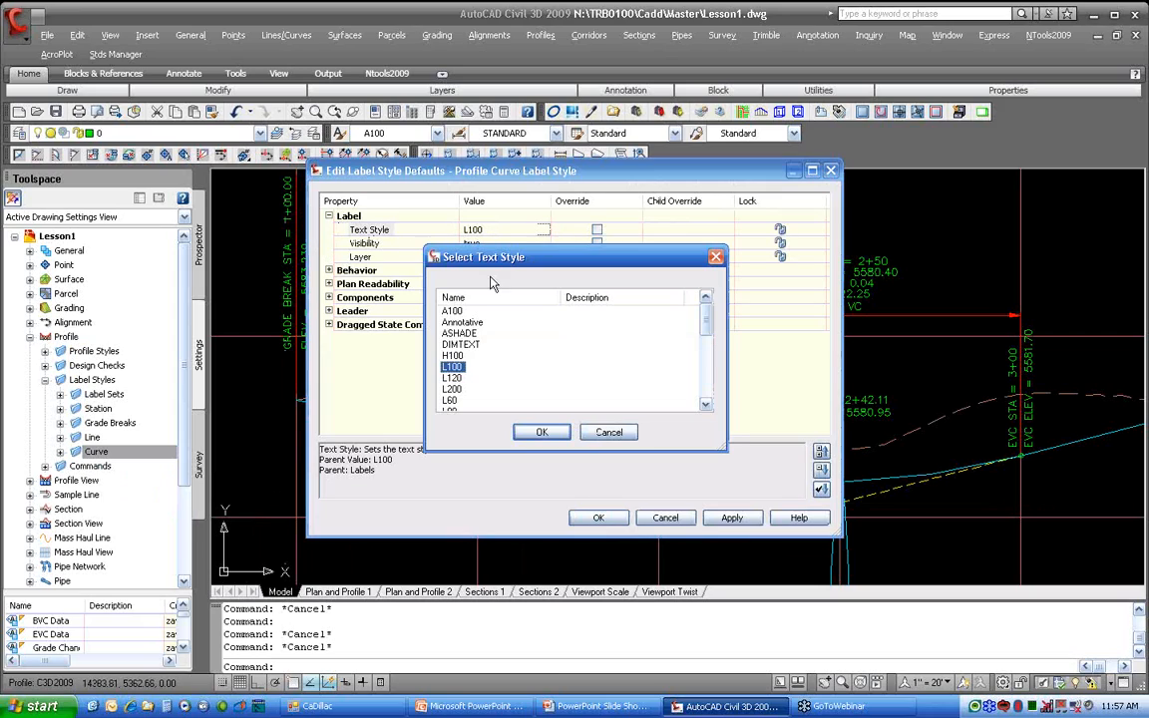
pyautogui.click(452, 355)
pyautogui.click(542, 432)
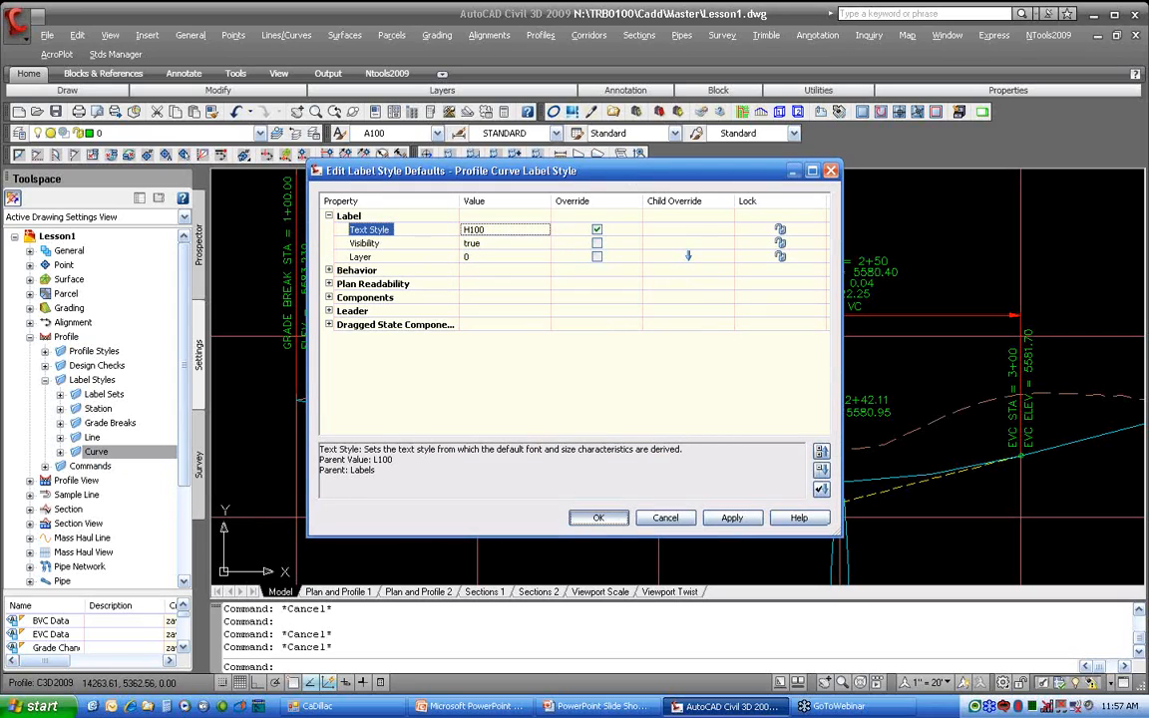
pyautogui.click(577, 514)
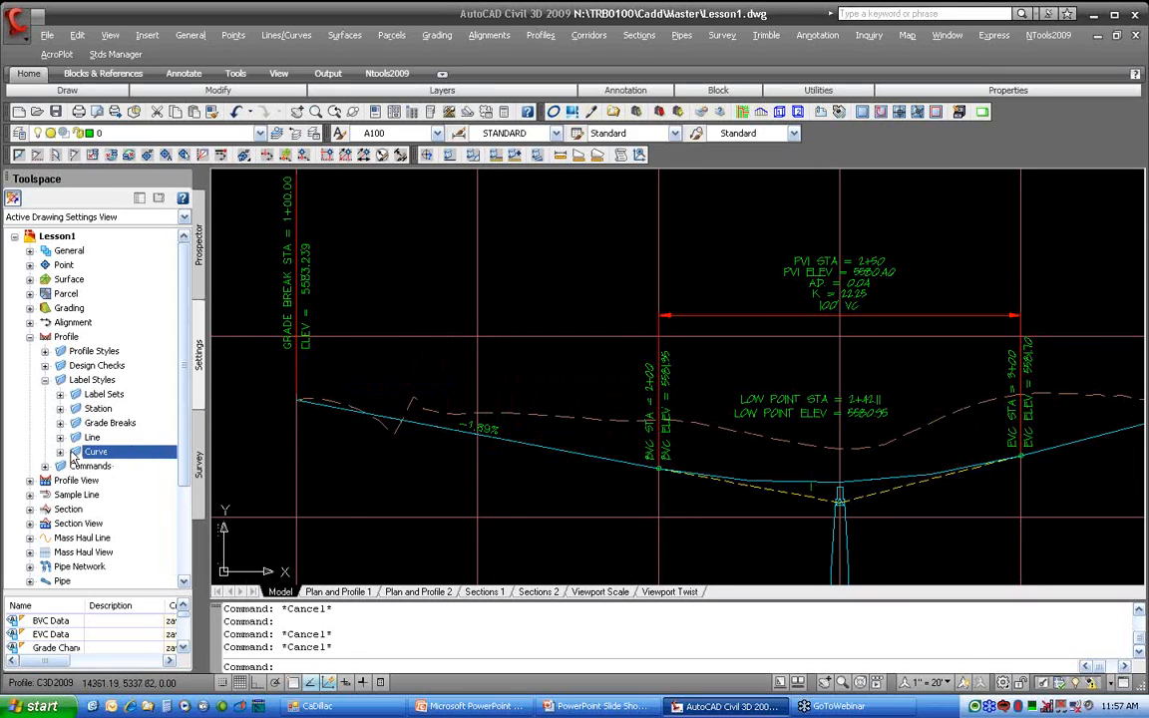
# Clear the child override on Text Style in the Profile label style defaults and accept the change
pyautogui.rightClick(64, 337)
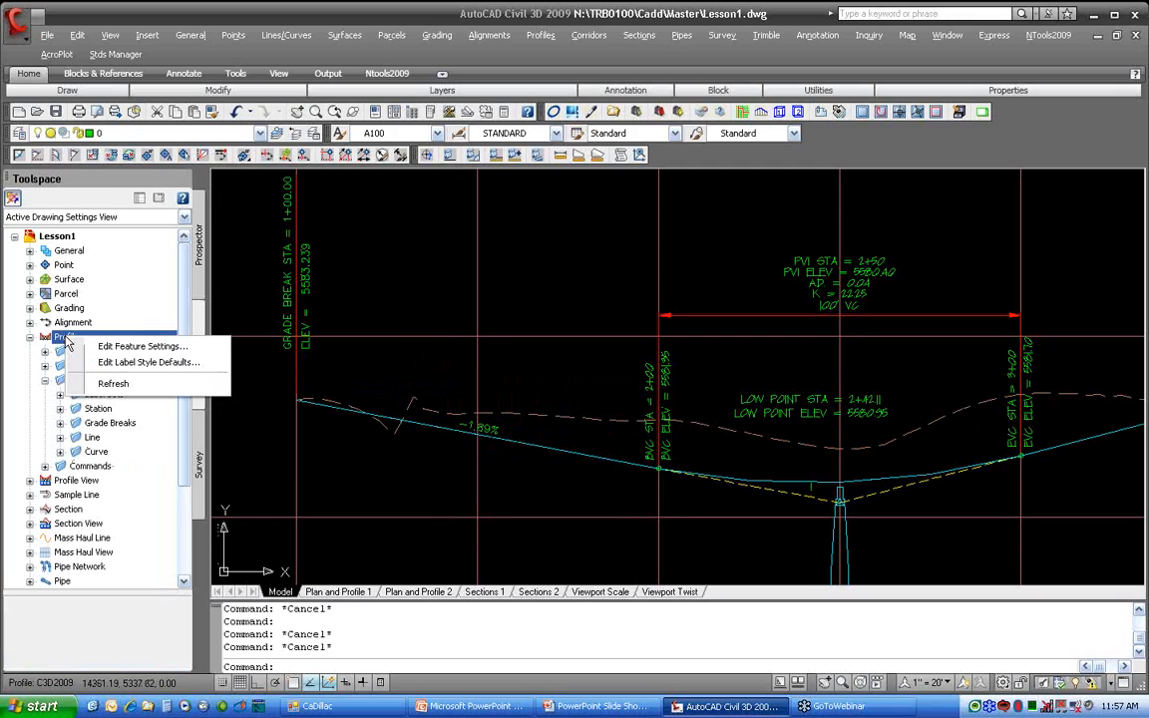
pyautogui.click(205, 364)
pyautogui.click(329, 217)
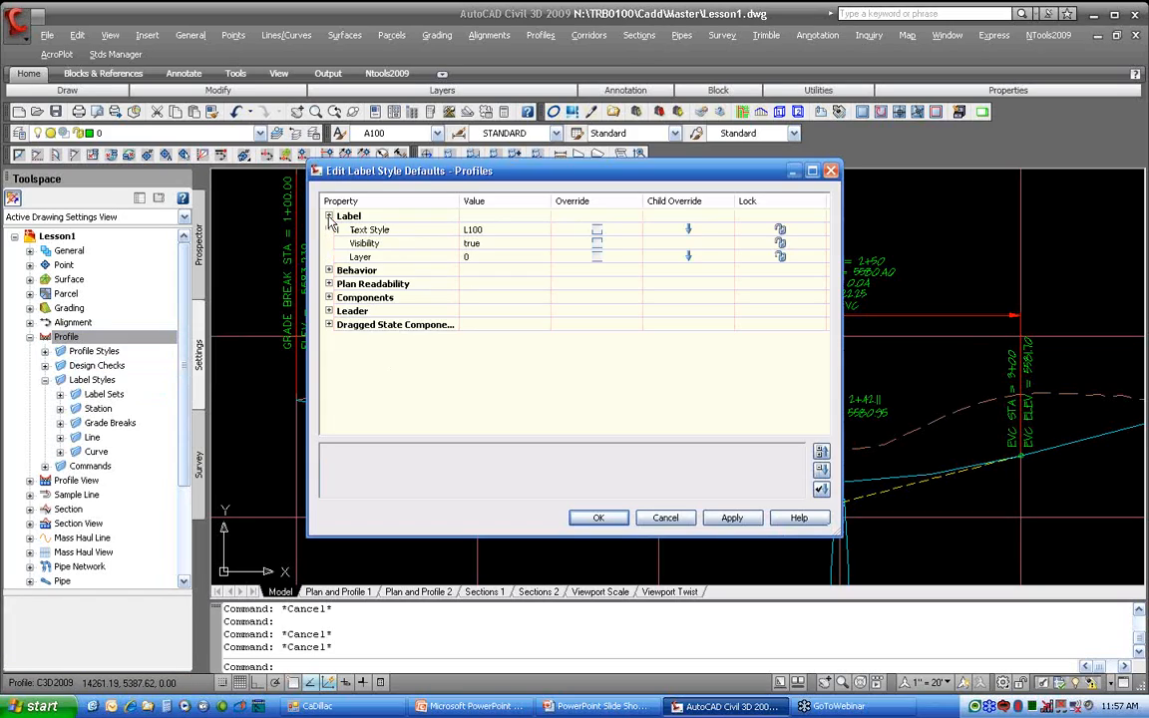
pyautogui.click(371, 230)
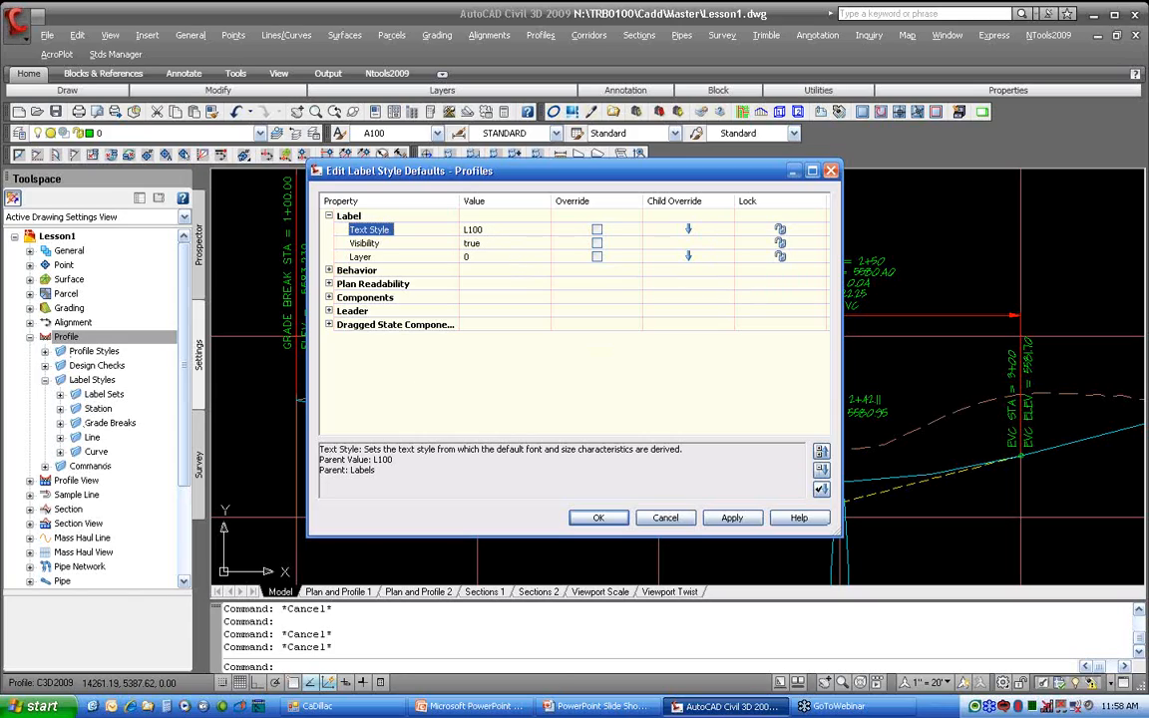
pyautogui.click(691, 231)
pyautogui.click(600, 516)
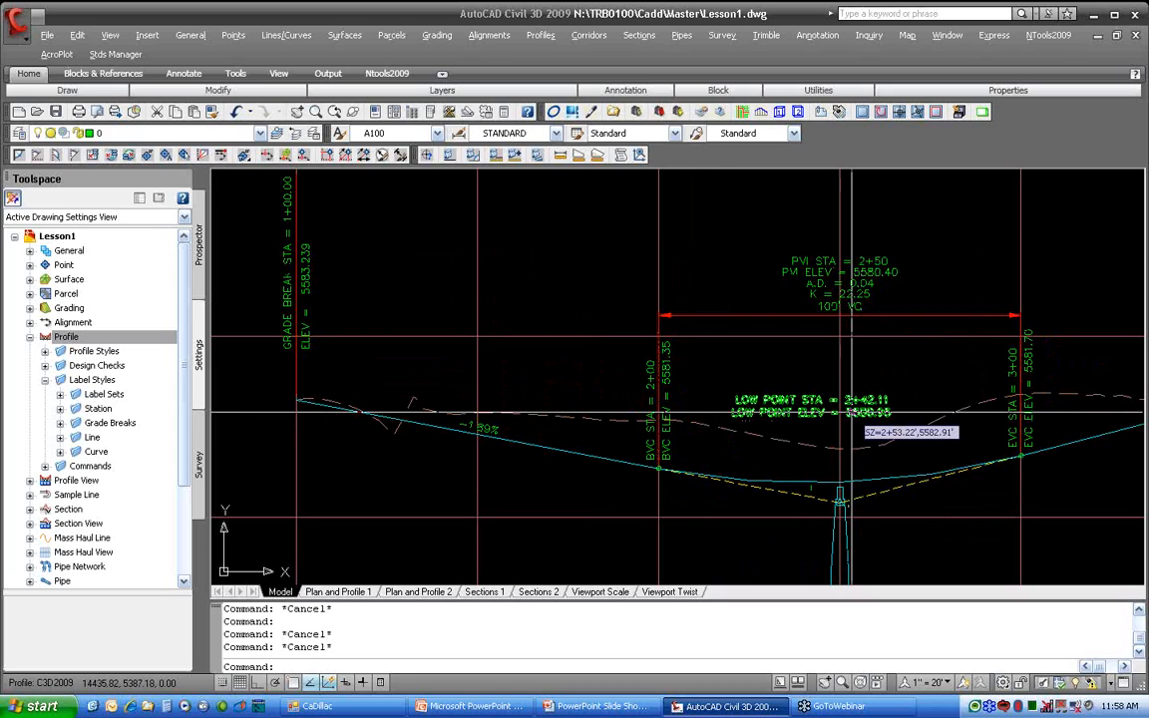
# Open the profile curve label style Low Point for editing and review its general, layout, dragged state and summary settings
pyautogui.click(60, 452)
pyautogui.scroll(-3, 188, 421)
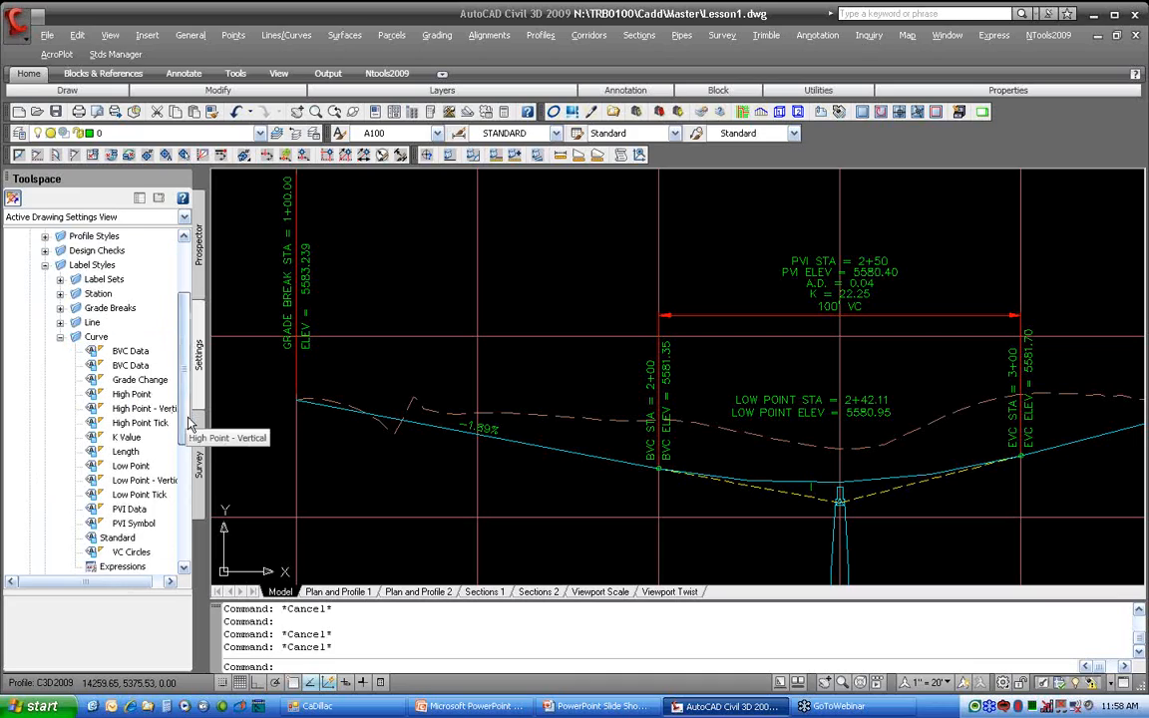
pyautogui.scroll(-2, 188, 421)
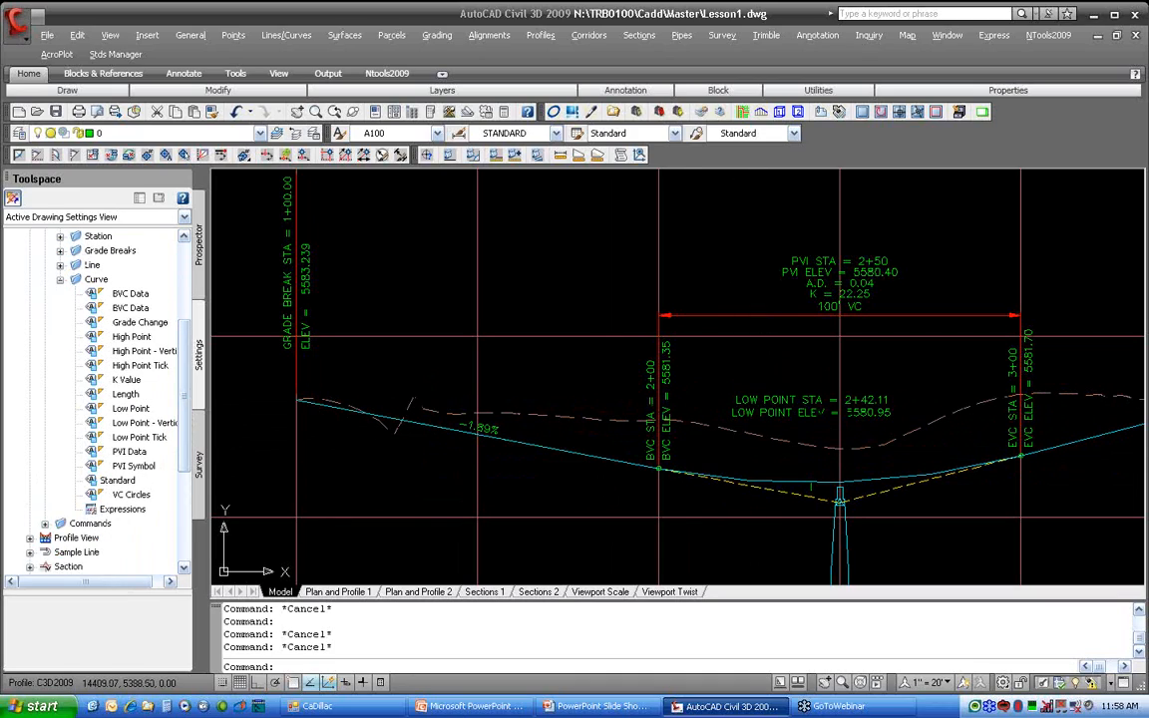
pyautogui.rightClick(132, 411)
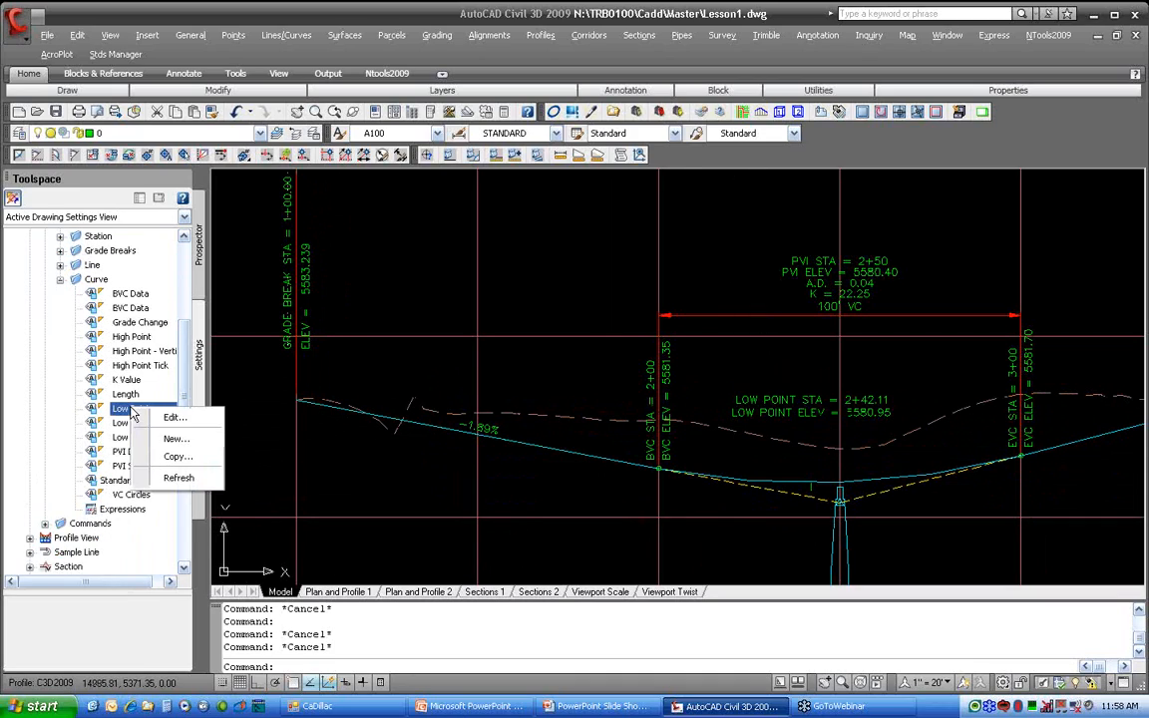
pyautogui.click(174, 417)
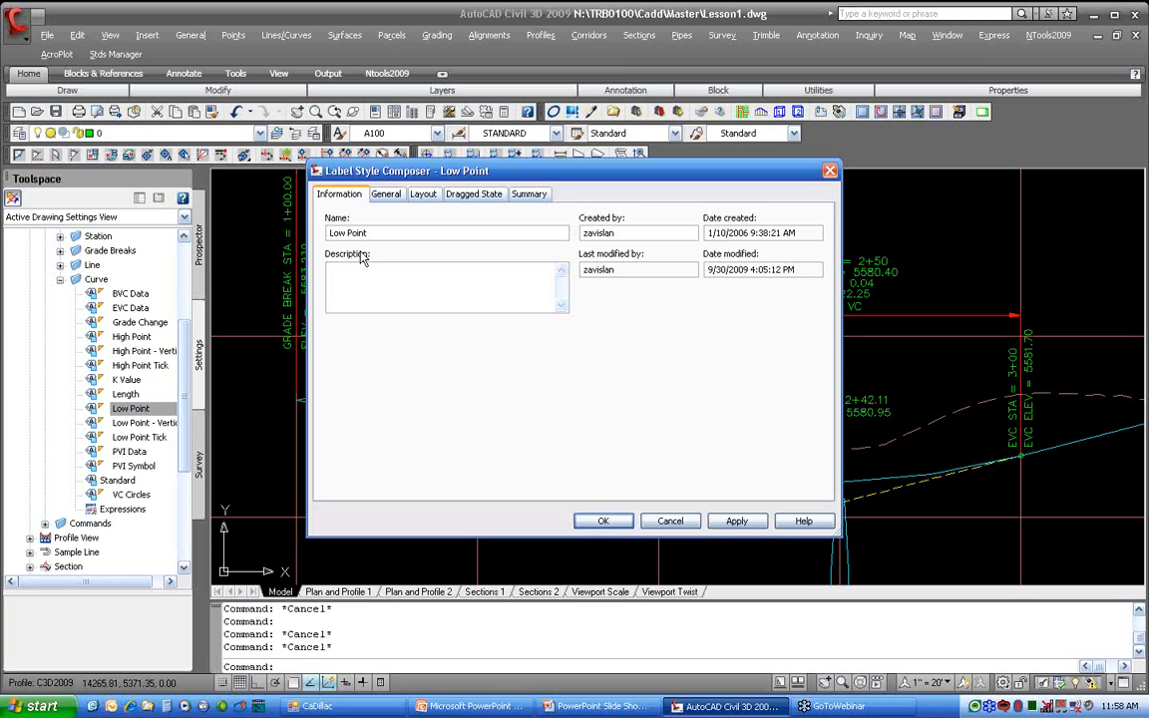
pyautogui.click(387, 198)
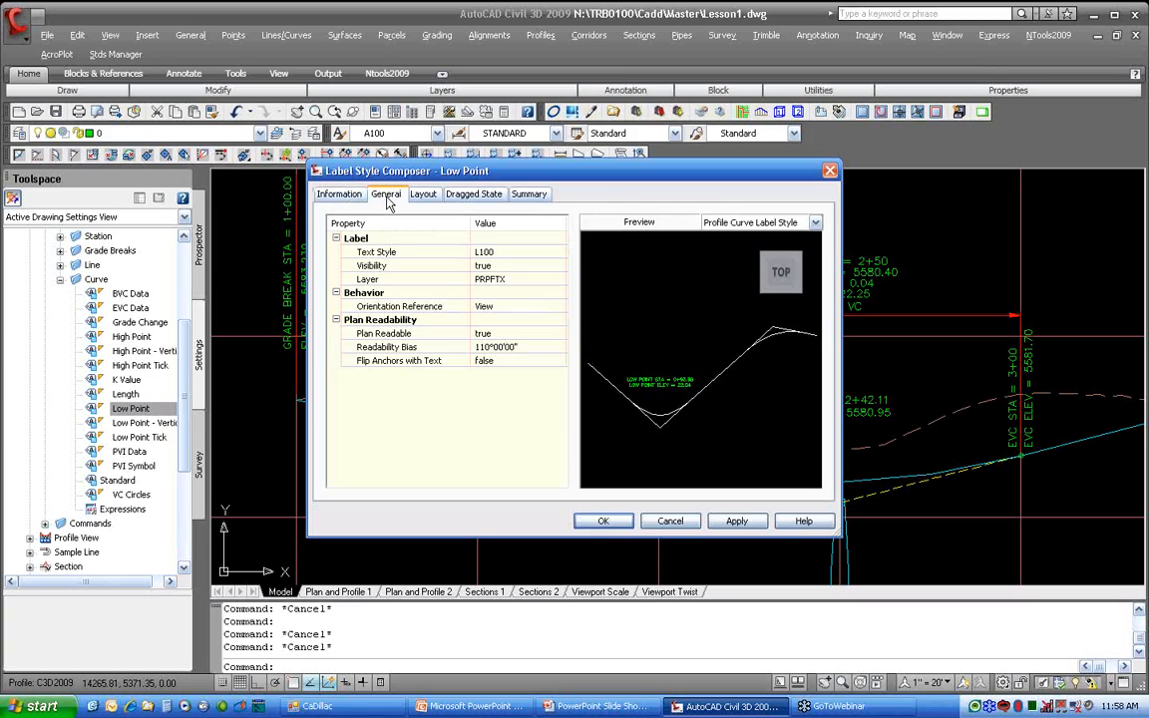
pyautogui.click(517, 254)
pyautogui.click(435, 200)
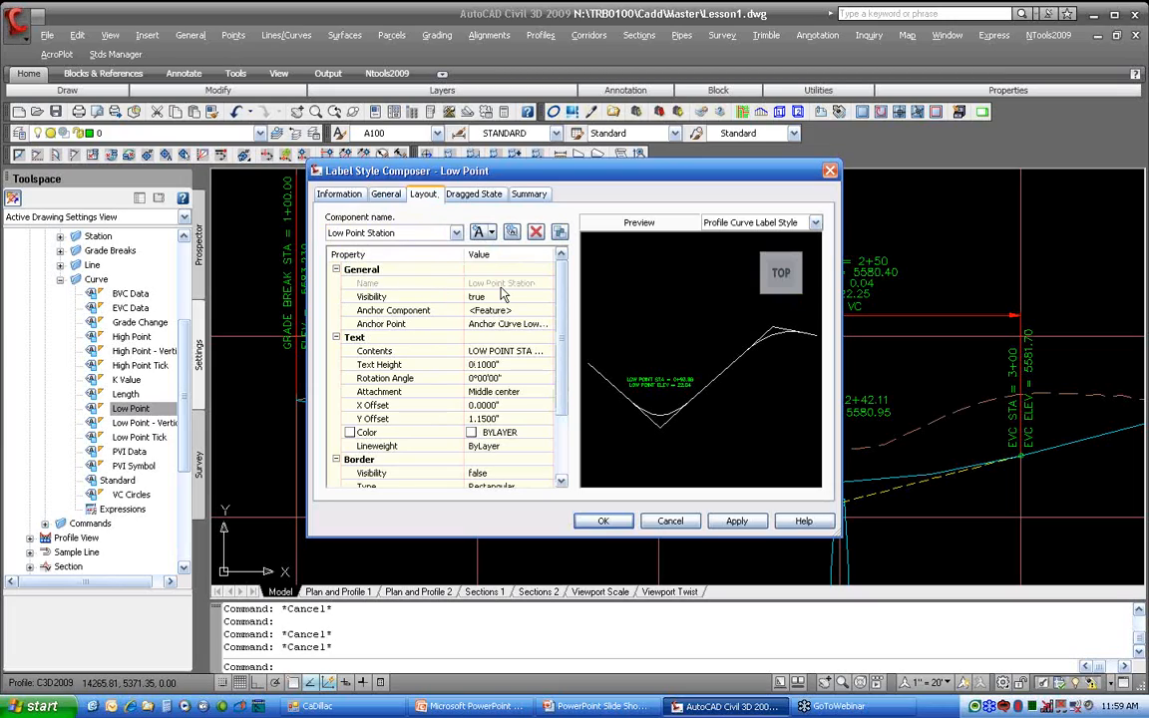
pyautogui.click(483, 198)
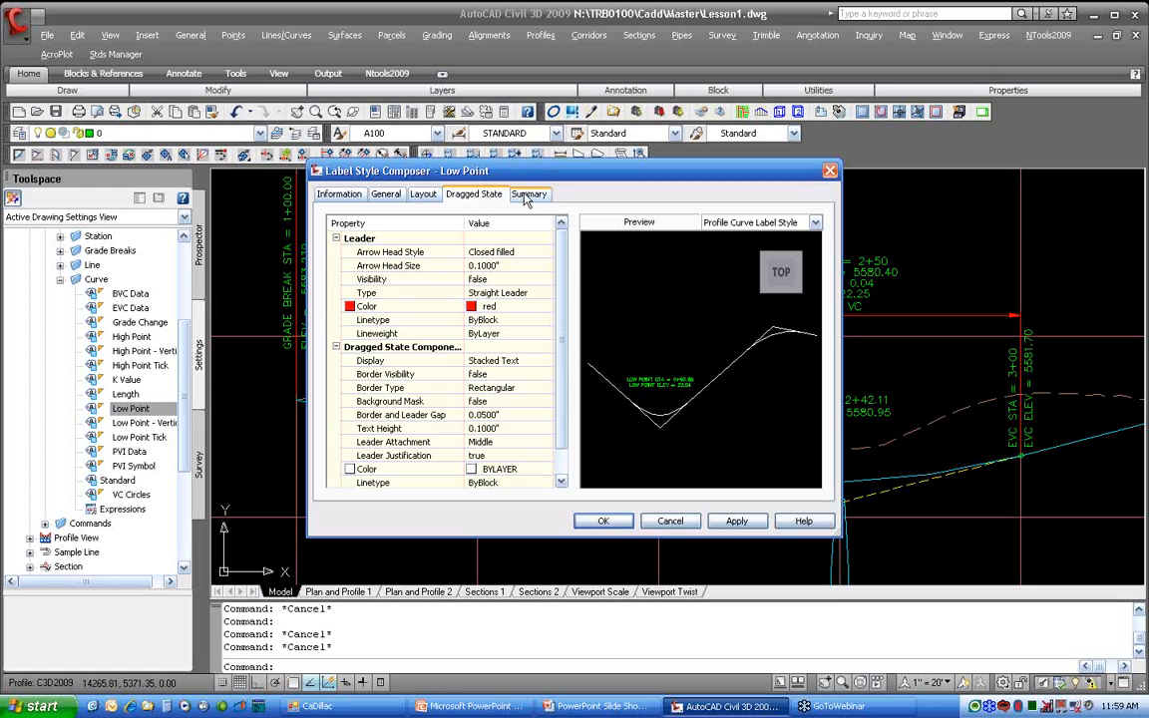
pyautogui.click(526, 196)
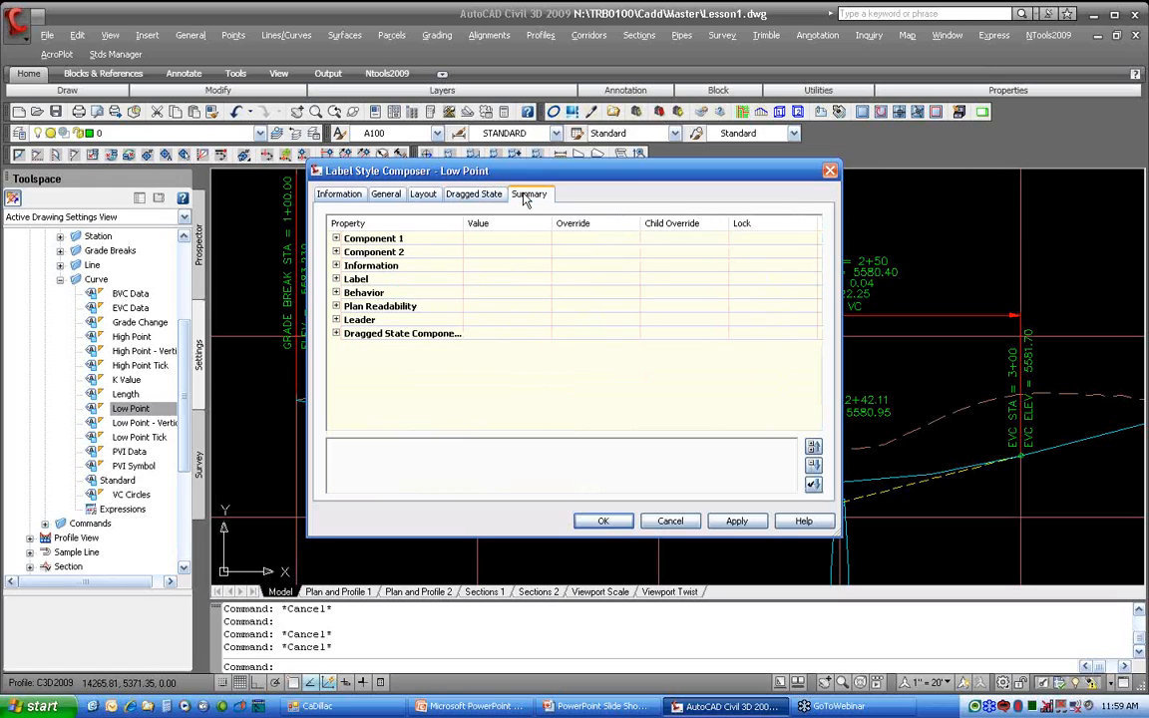
# Override the Text Style of the Low Point curve label style with H100 in its summary and accept the change
pyautogui.click(337, 280)
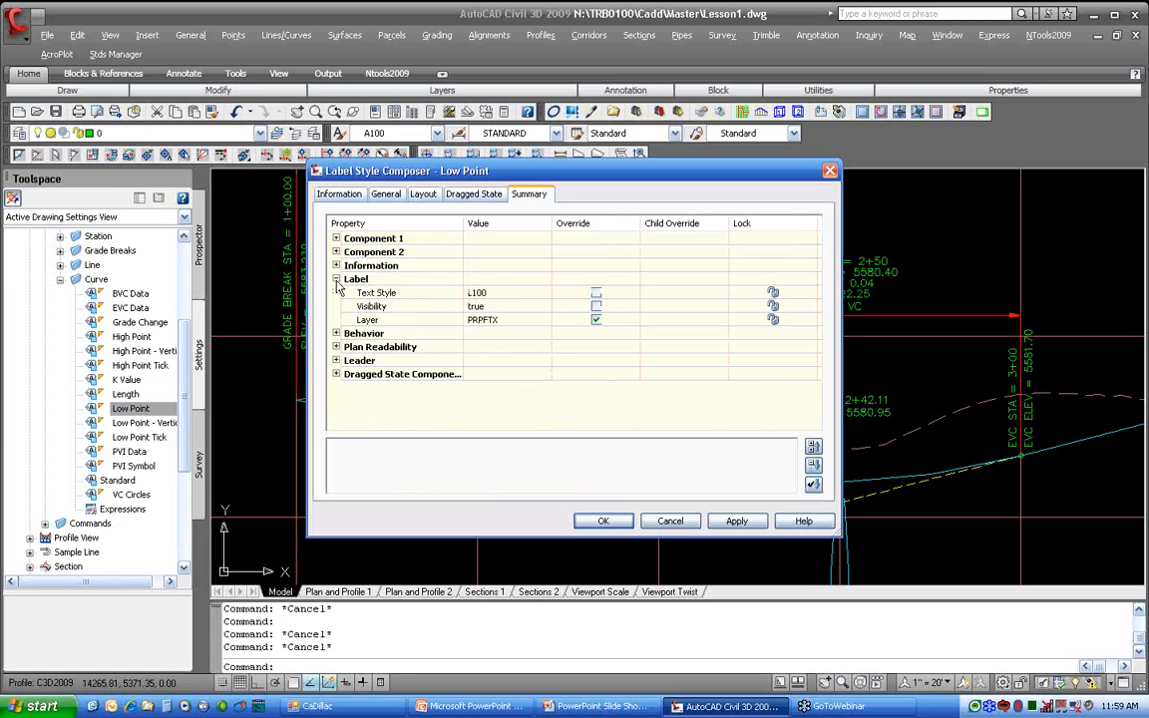
pyautogui.click(389, 293)
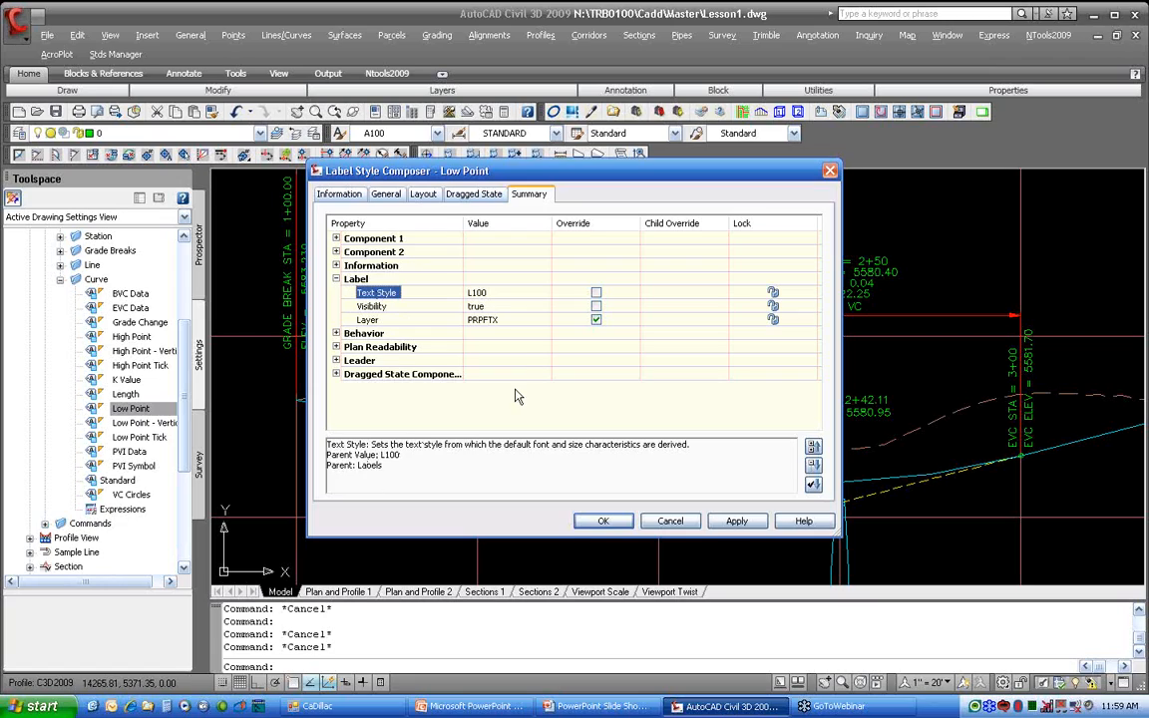
pyautogui.click(539, 294)
pyautogui.click(544, 294)
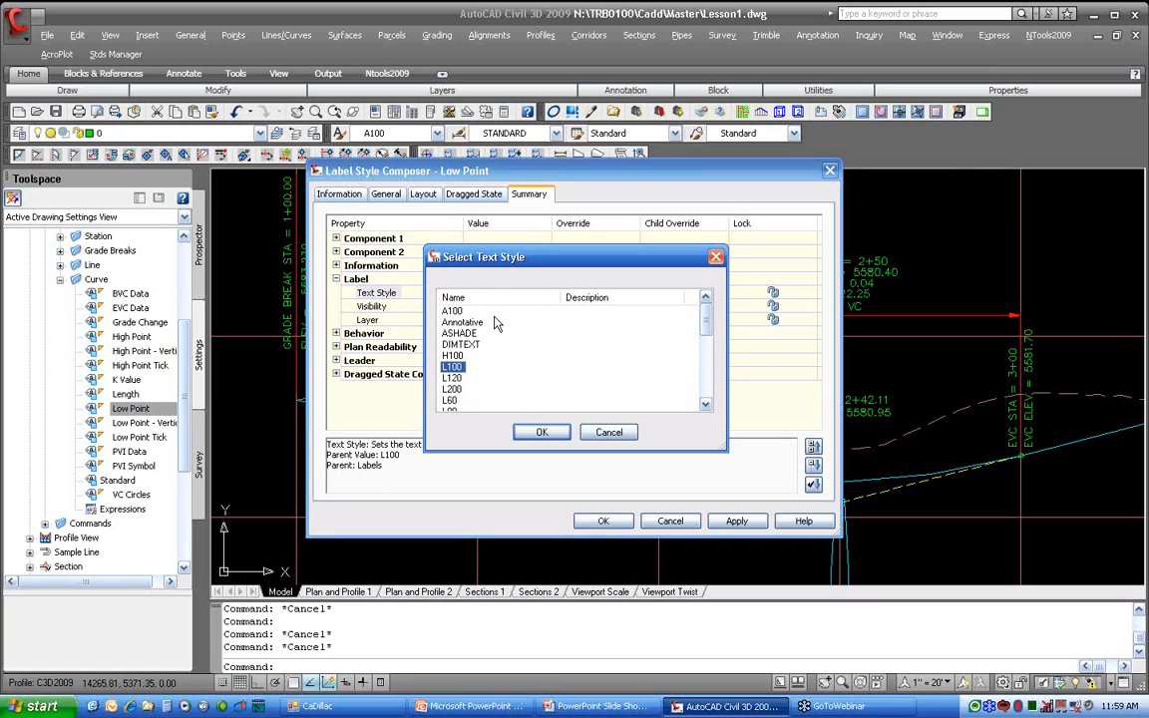
pyautogui.click(452, 356)
pyautogui.click(542, 433)
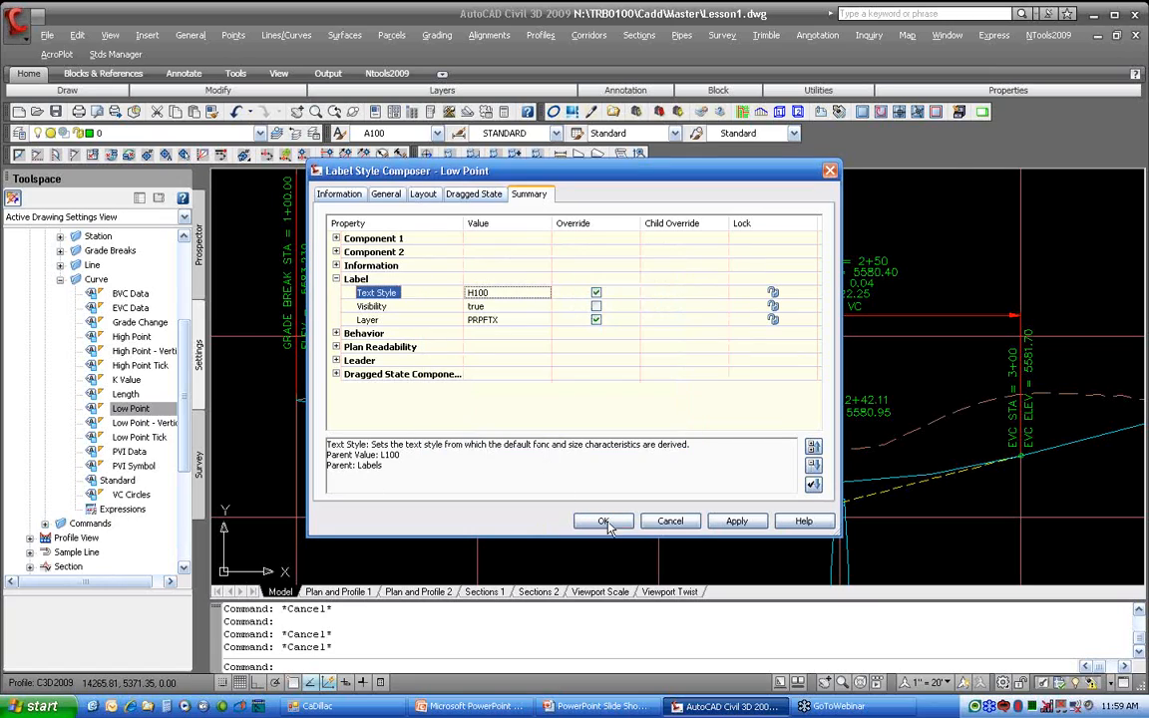
pyautogui.click(603, 521)
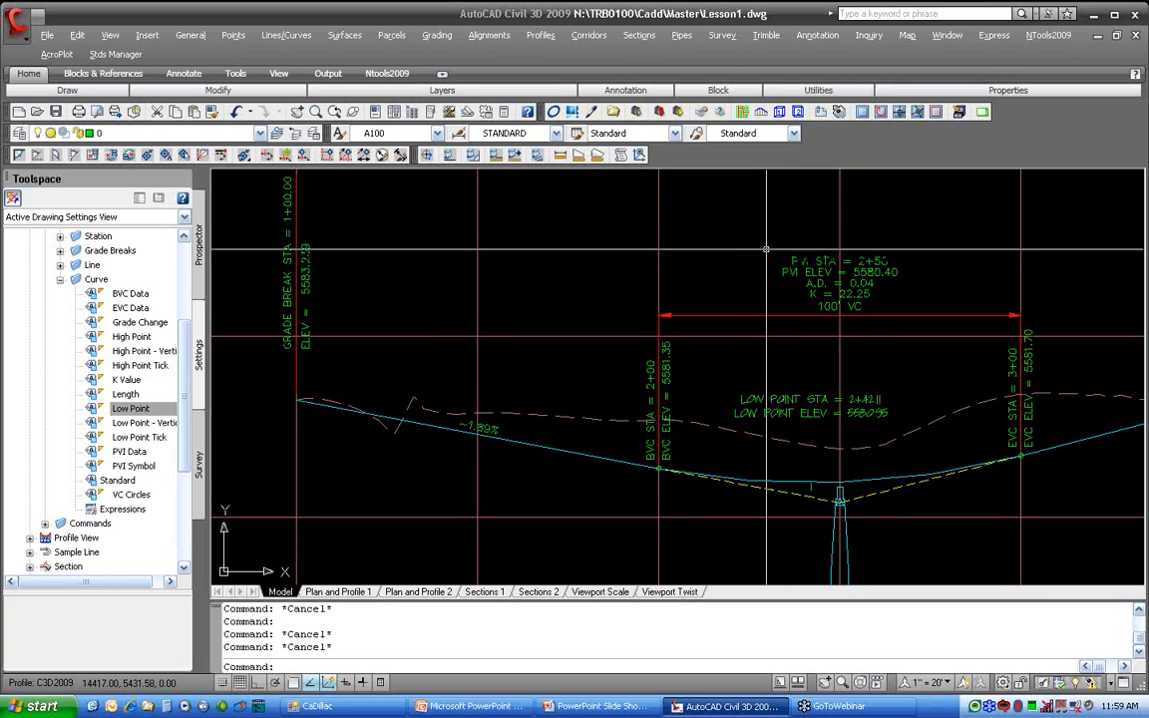
# Clear the Text Style override in the summary of the Low Point curve label style and accept the change
pyautogui.rightClick(140, 413)
pyautogui.click(182, 417)
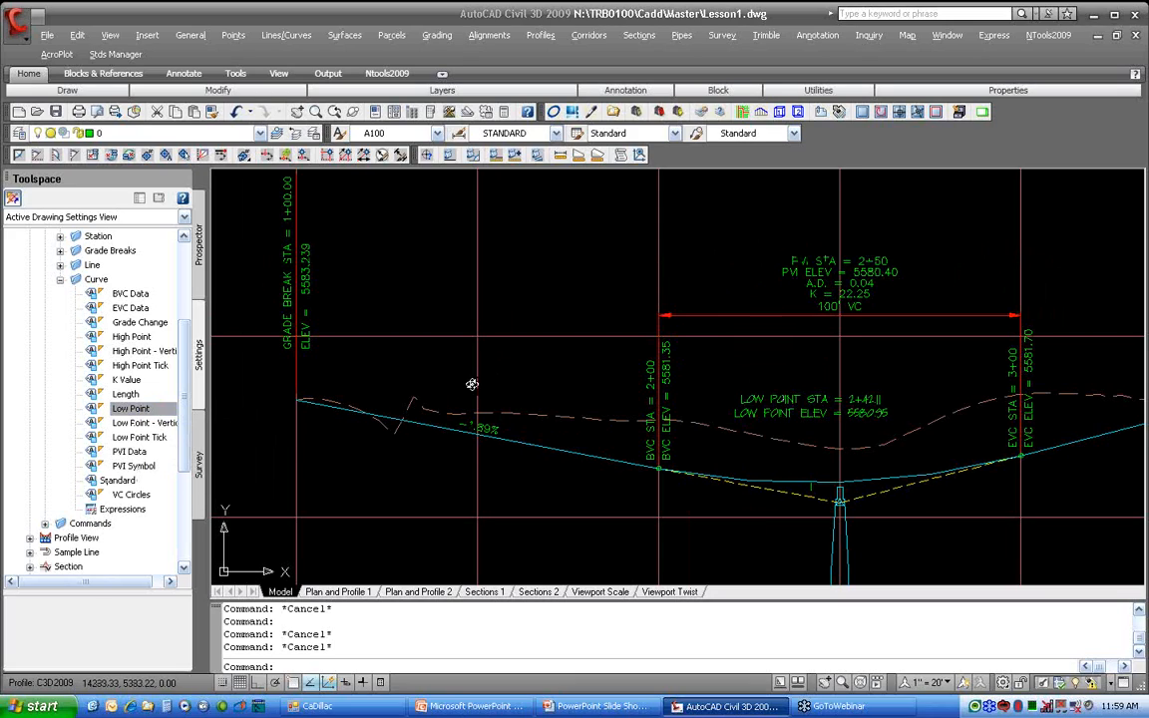
pyautogui.click(336, 280)
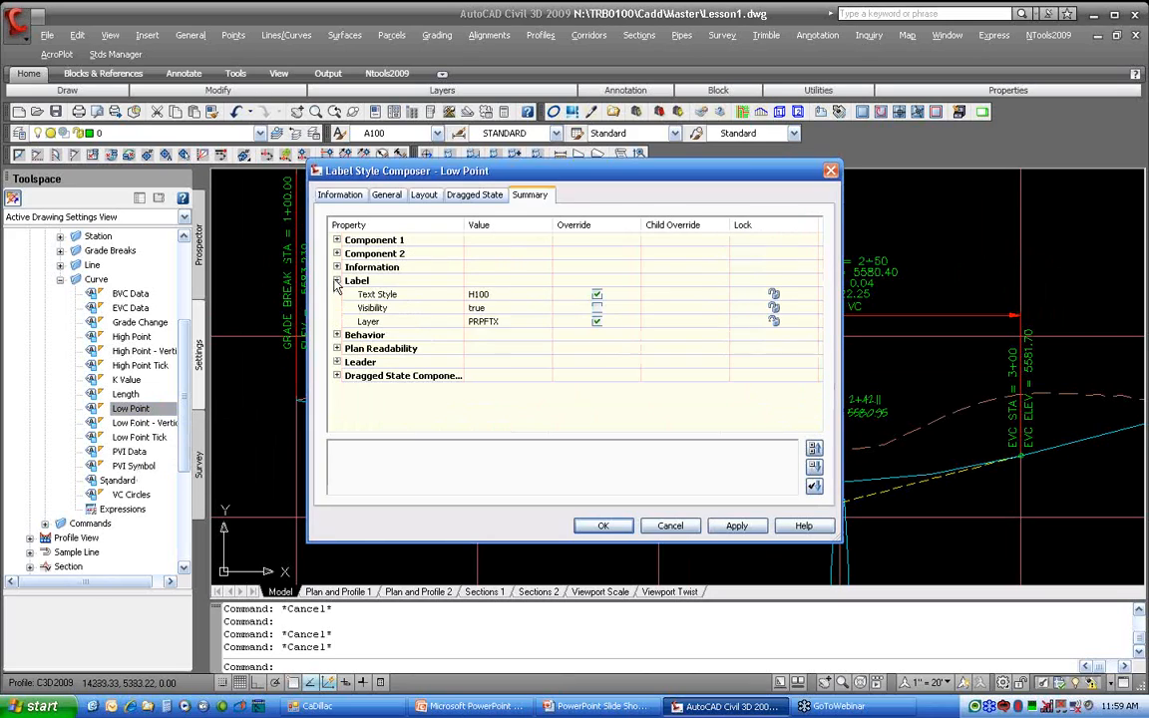
pyautogui.click(600, 297)
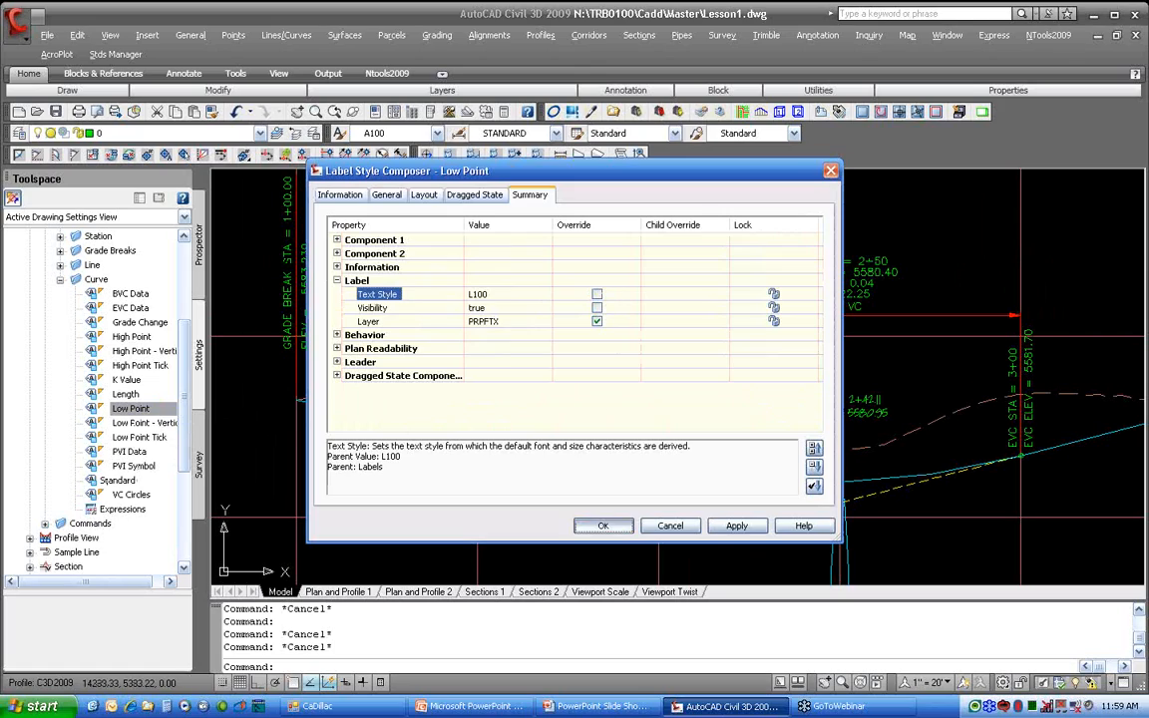
pyautogui.click(602, 526)
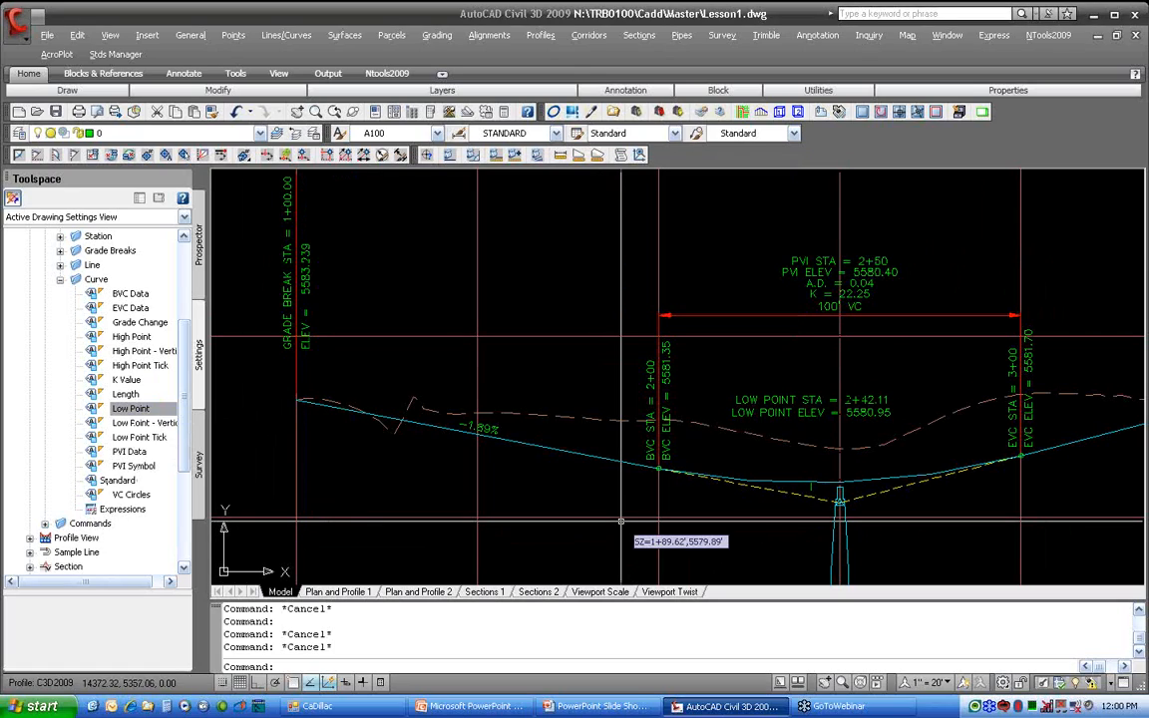
# Switch to the PowerPoint slide show and advance it to the Style Hierarchy slide
pyautogui.hotkey('alt', 'Tab')
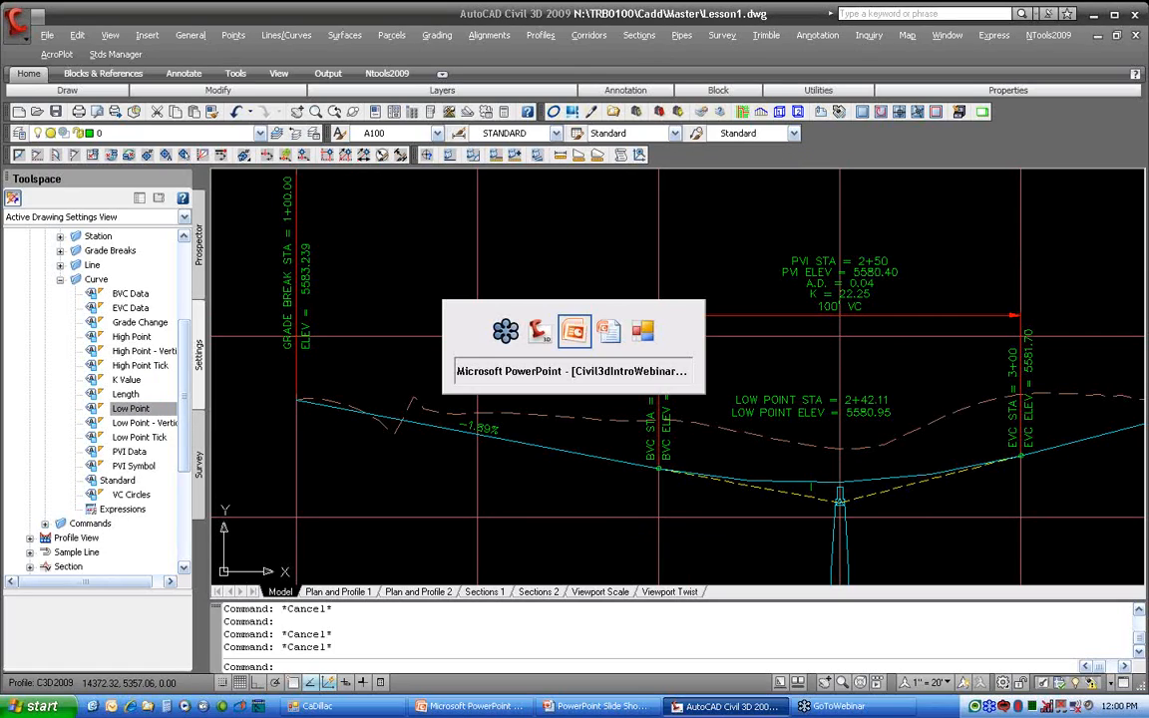
pyautogui.hotkey('alt', 'Tab')
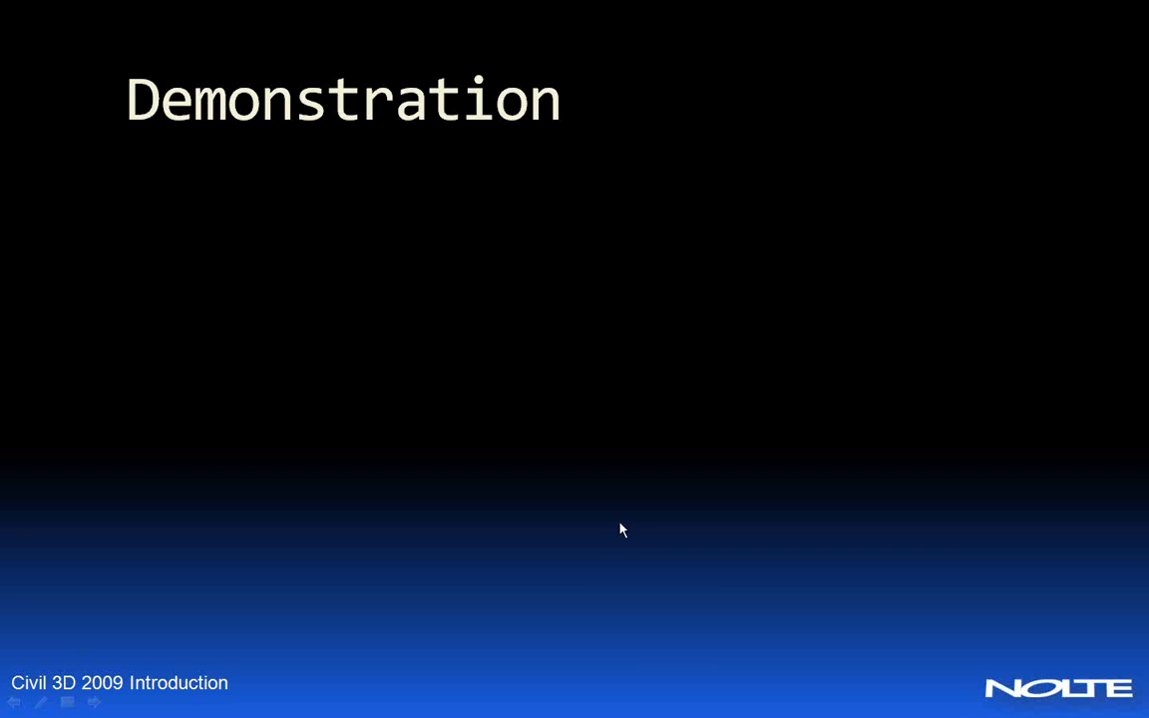
pyautogui.press('Right')
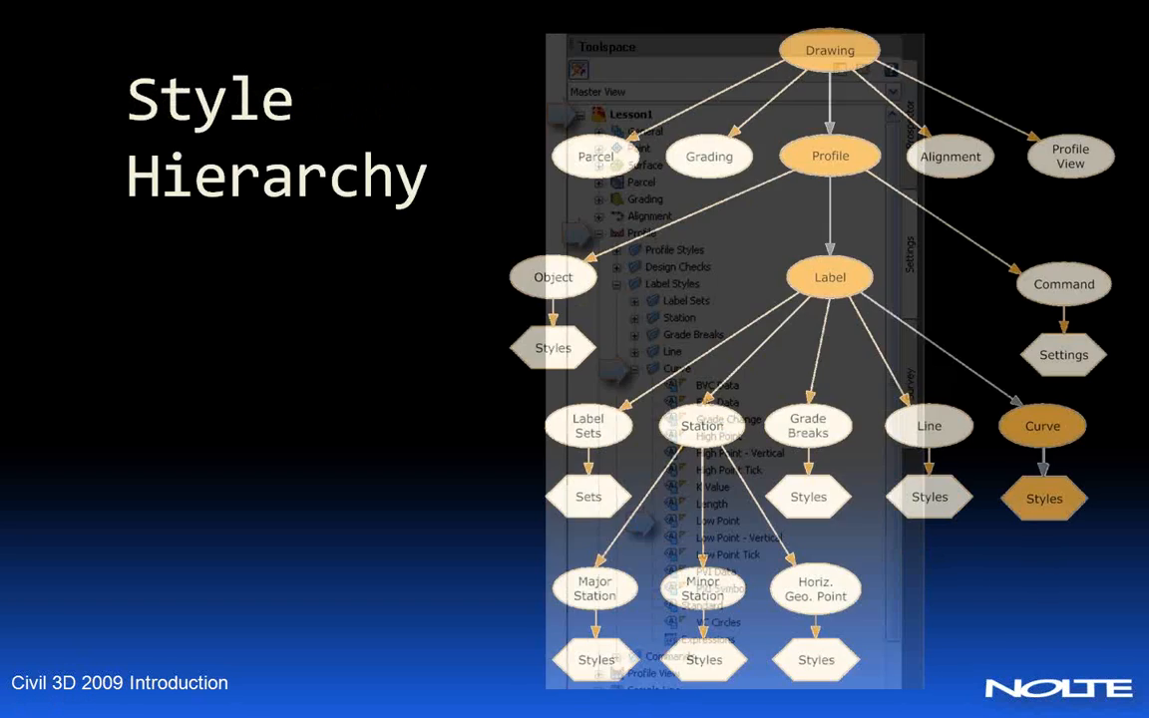
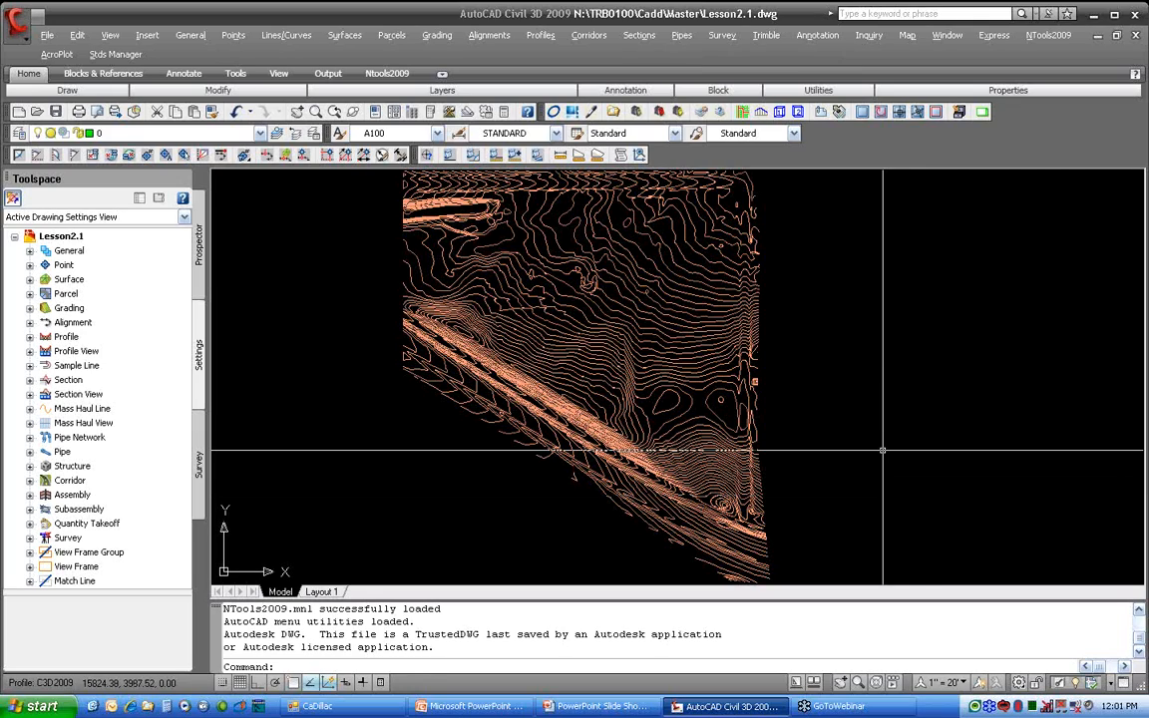
# Select the surface contours in the Lesson2.1 drawing and review the commands available for the surface
pyautogui.click(663, 352)
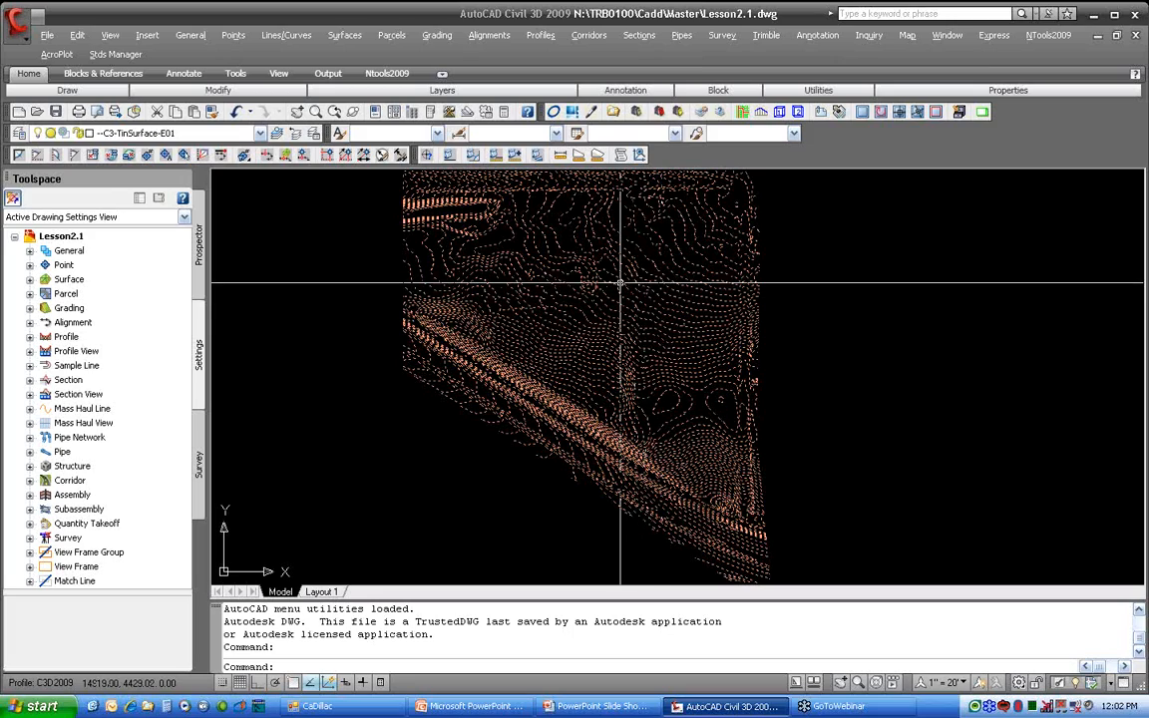
pyautogui.click(199, 239)
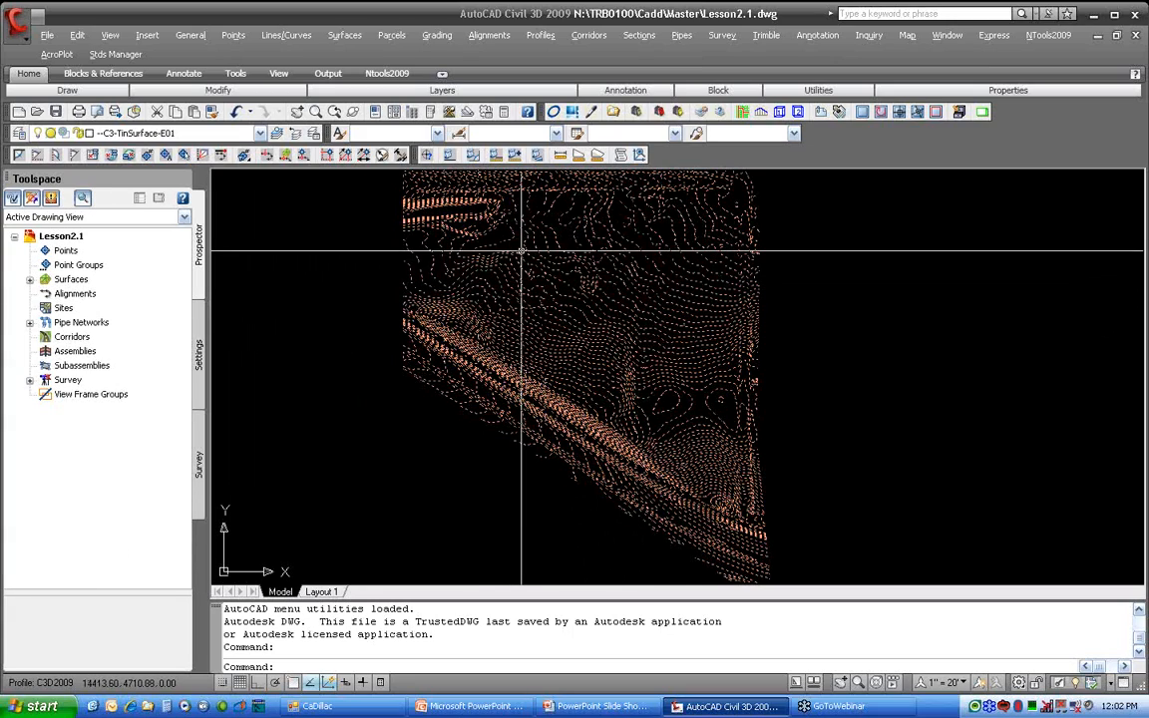
pyautogui.rightClick(522, 253)
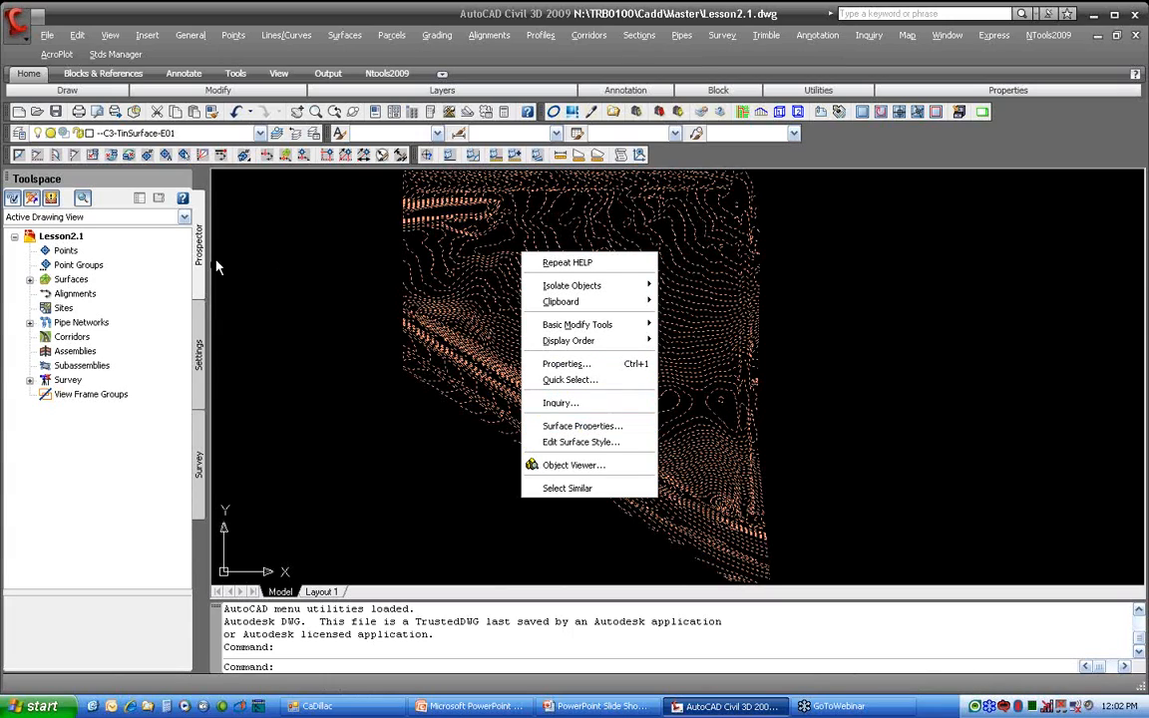
# Open the properties of surface E01, try the _No Display surface style, and accept with EX 1-5 selected
pyautogui.click(30, 281)
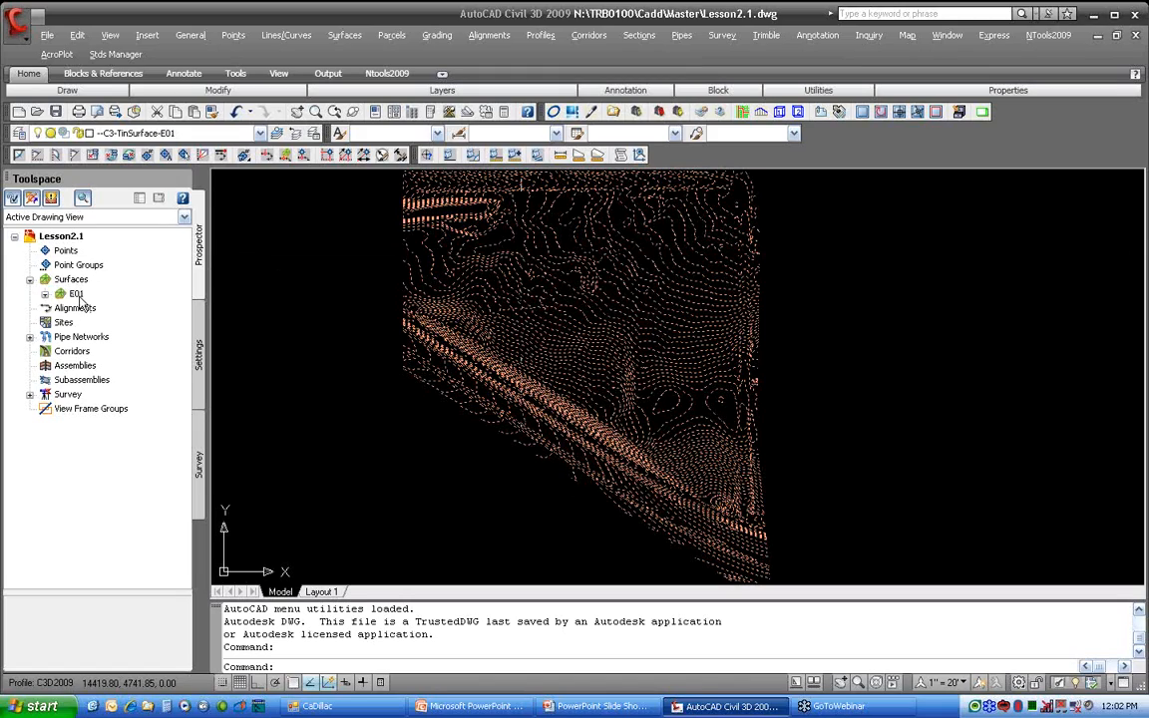
pyautogui.rightClick(77, 295)
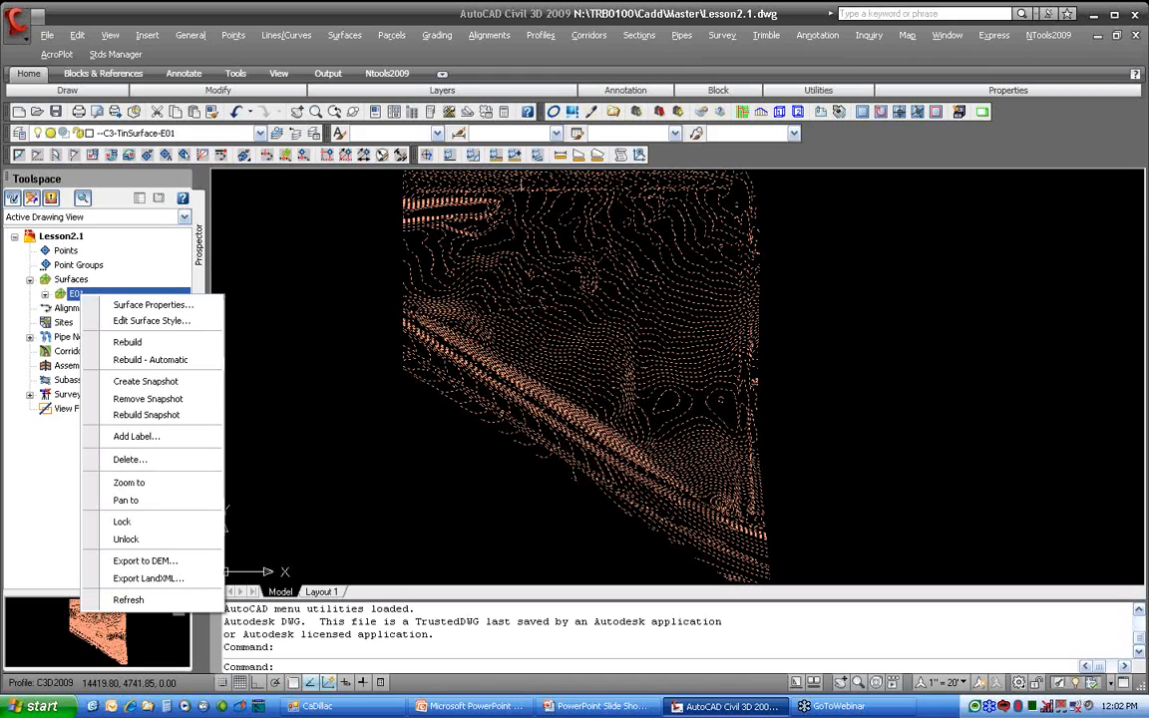
pyautogui.click(197, 310)
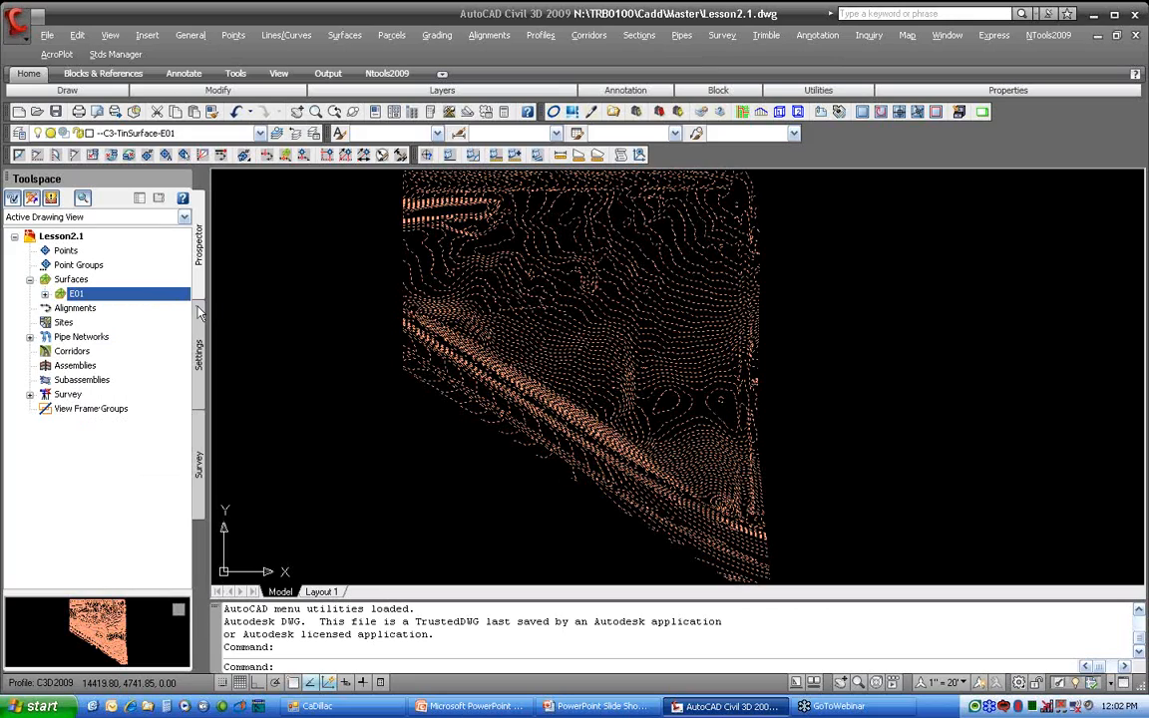
pyautogui.click(399, 357)
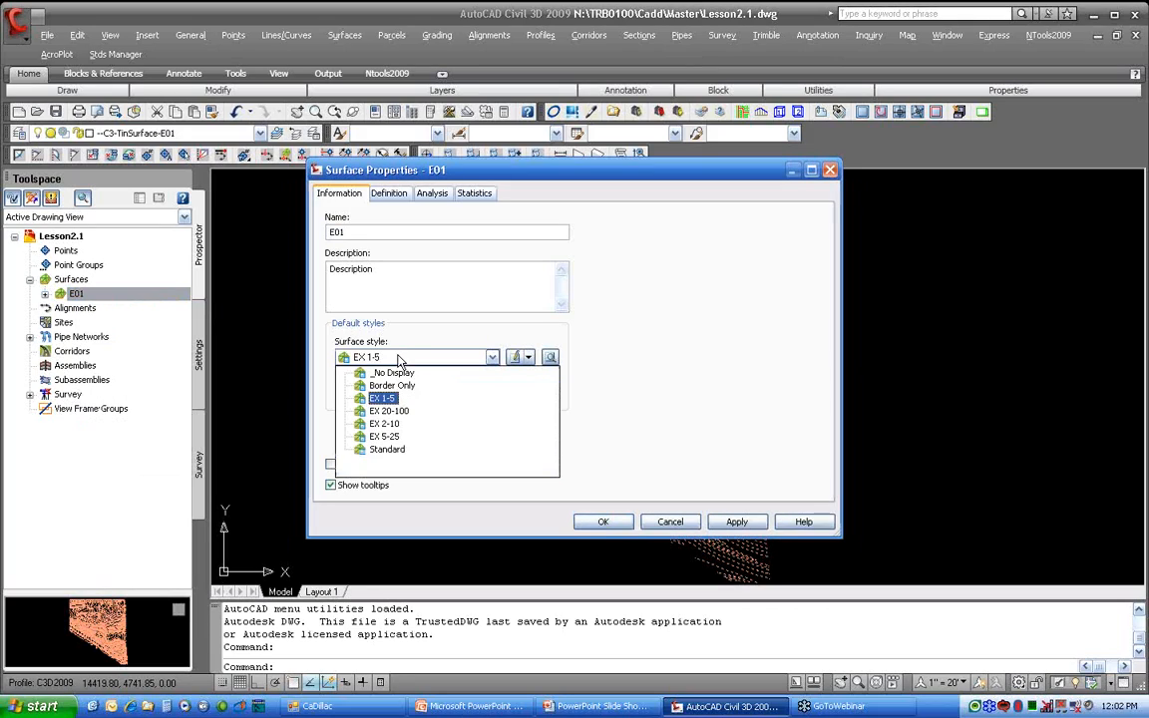
pyautogui.click(404, 373)
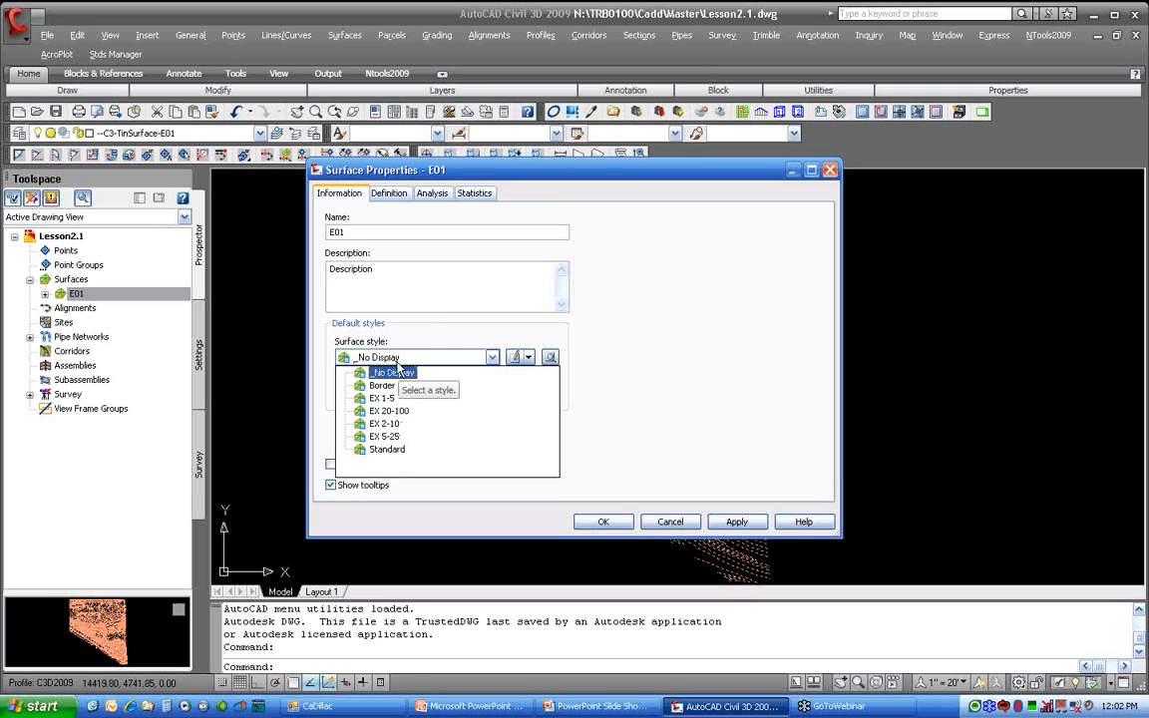
pyautogui.click(395, 398)
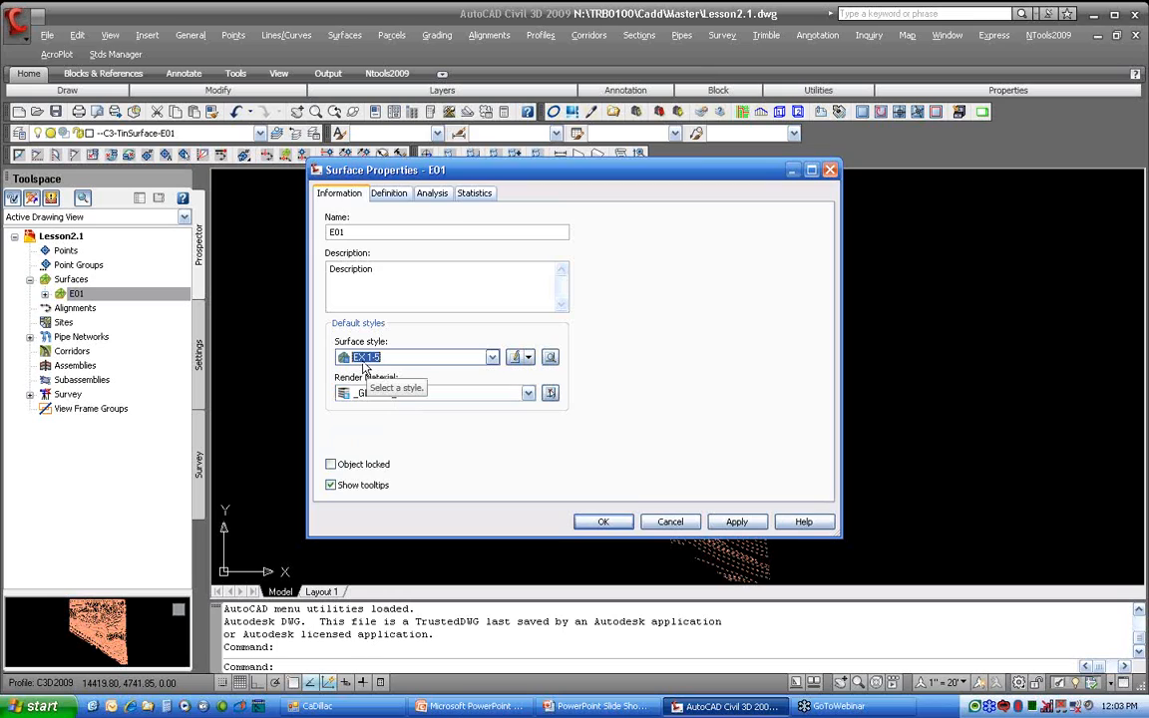
pyautogui.click(602, 522)
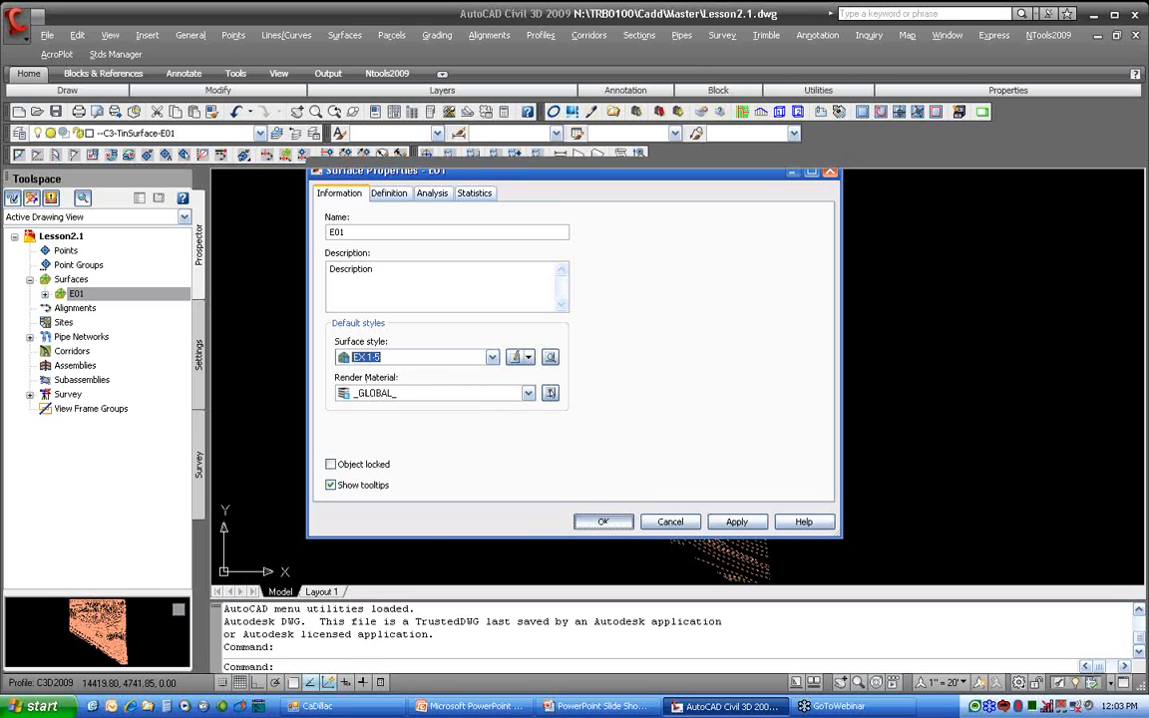
# Open surface E01's style for editing and review its component display settings and view directions, keeping Plan
pyautogui.rightClick(147, 297)
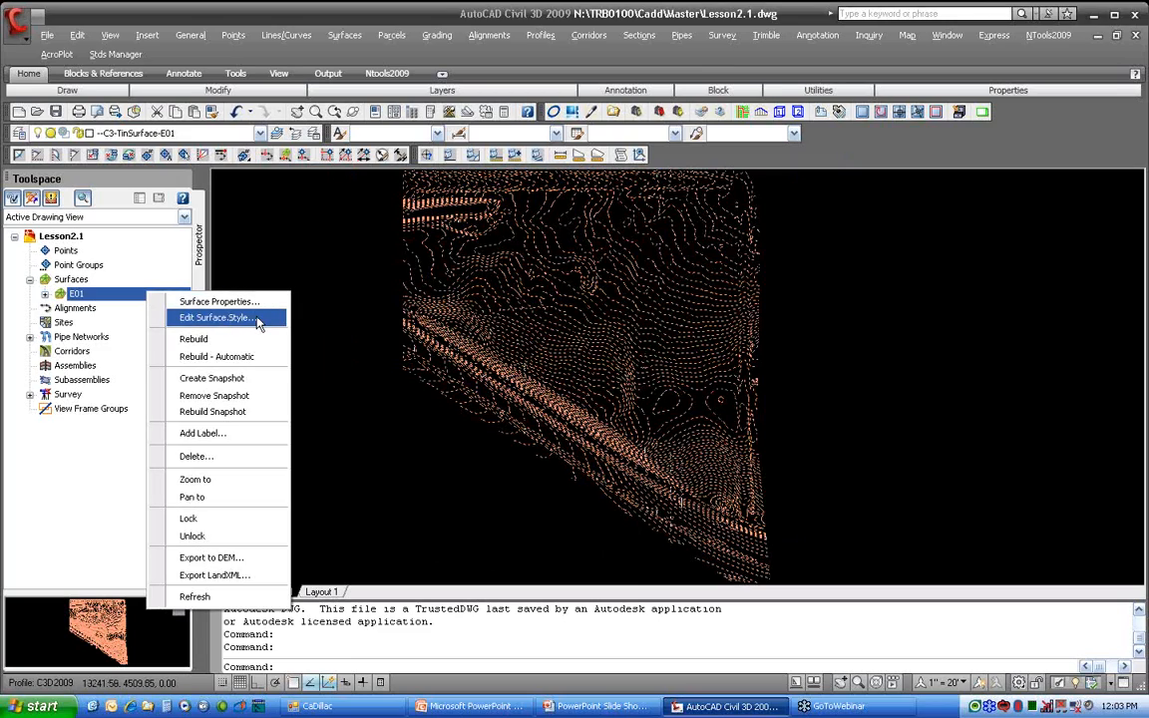
pyautogui.click(215, 317)
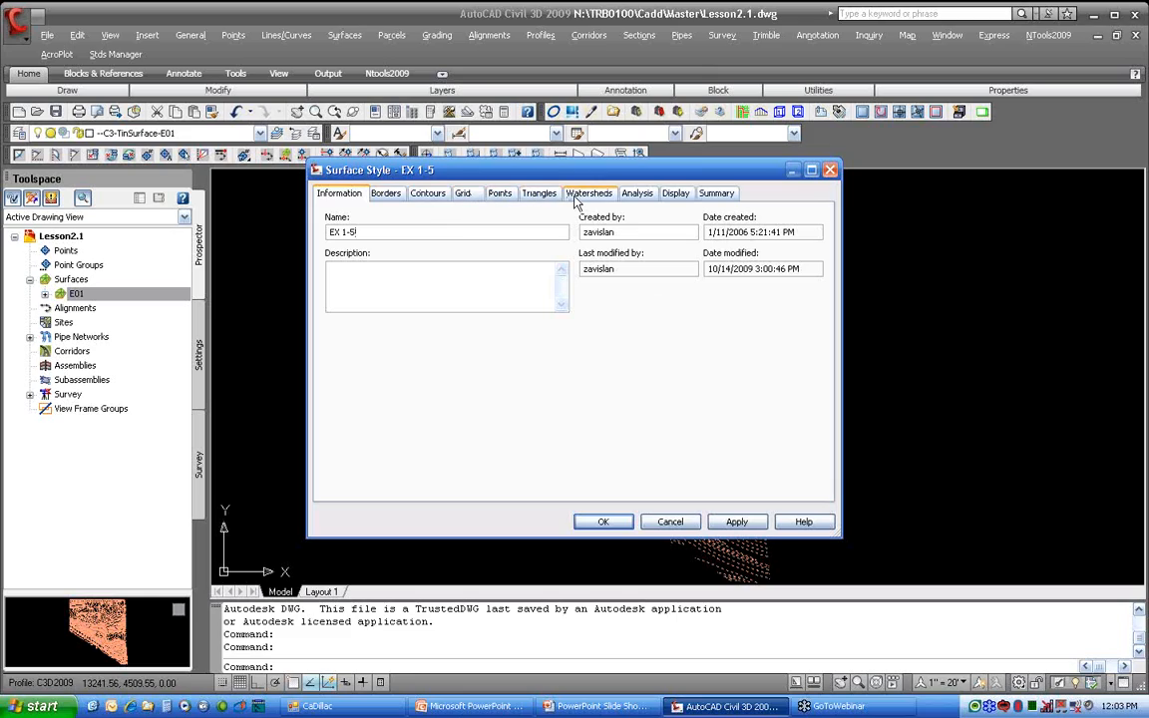
pyautogui.click(678, 194)
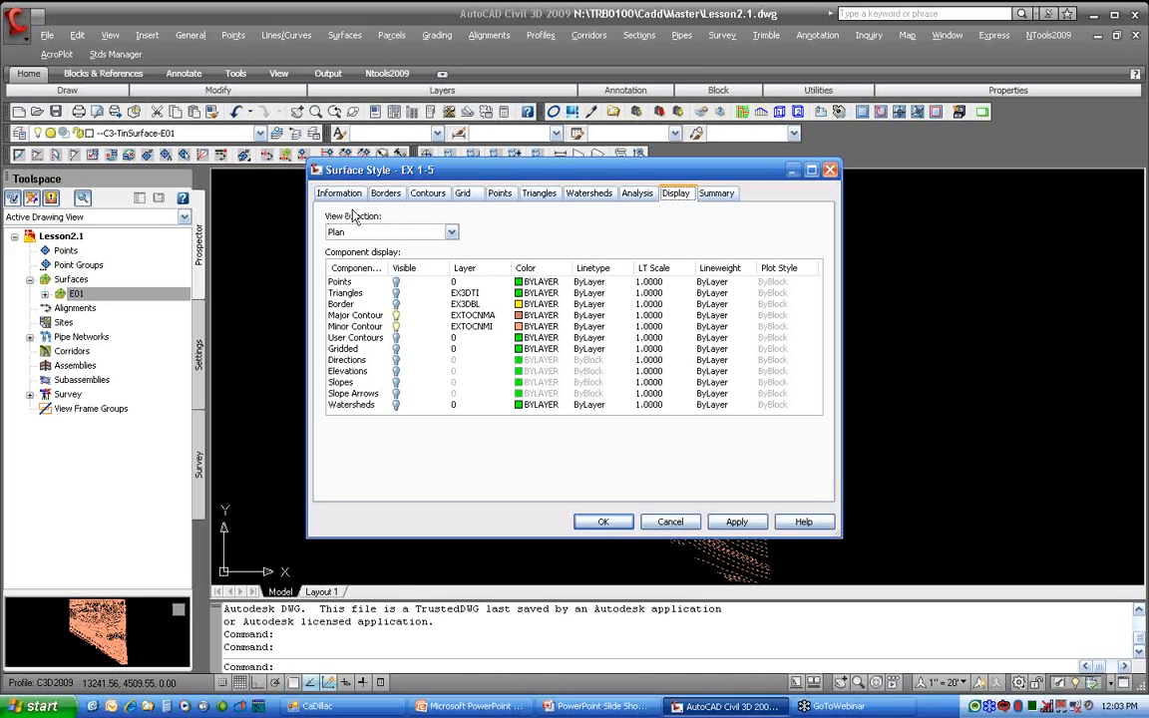
pyautogui.click(451, 232)
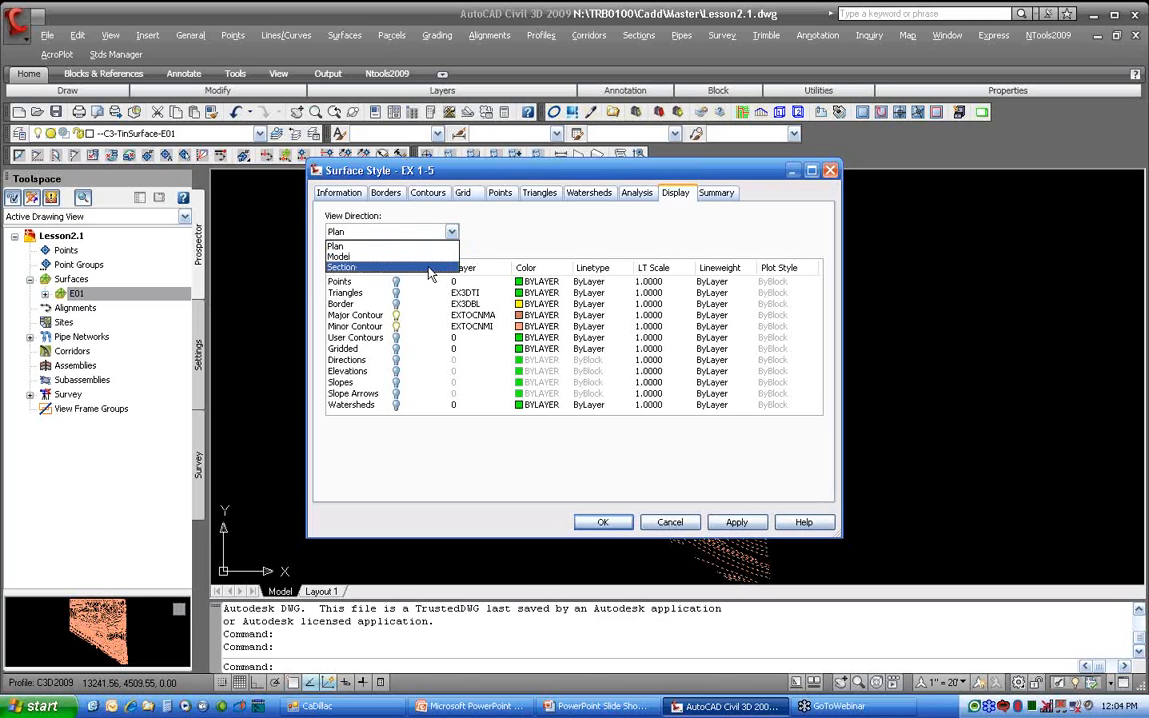
pyautogui.click(364, 246)
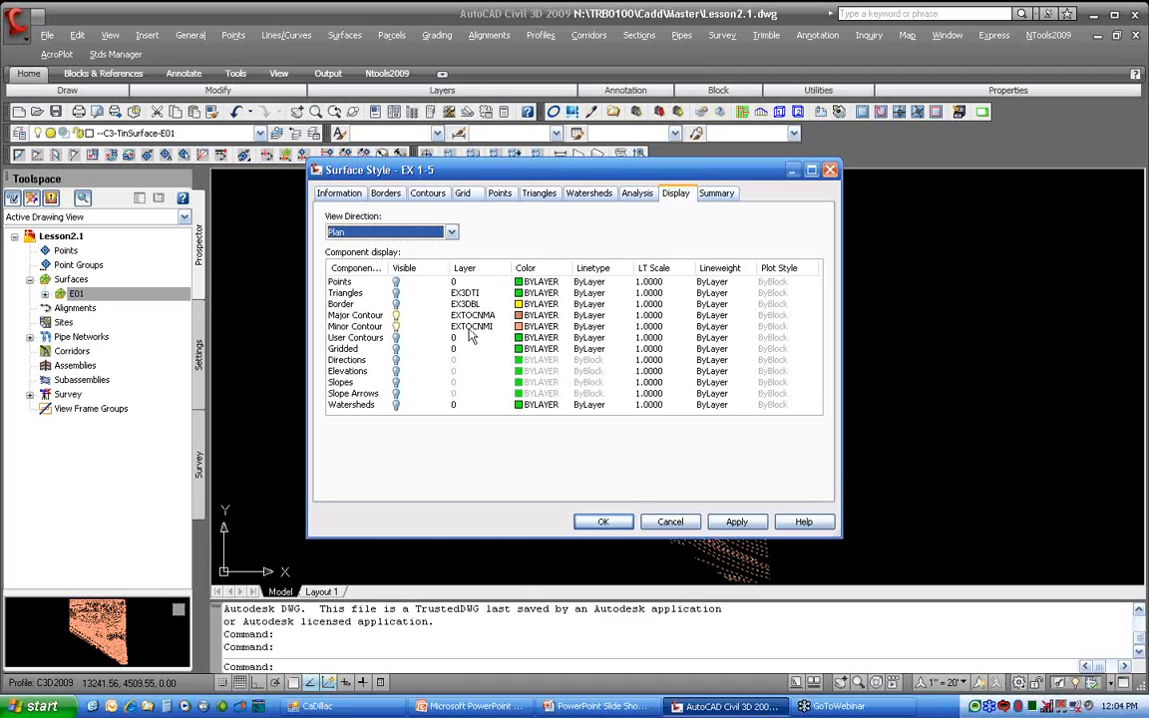
# Turn off the Minor Contour component in the plan display of surface style EX 1-5, accept, and deselect the surface
pyautogui.click(395, 327)
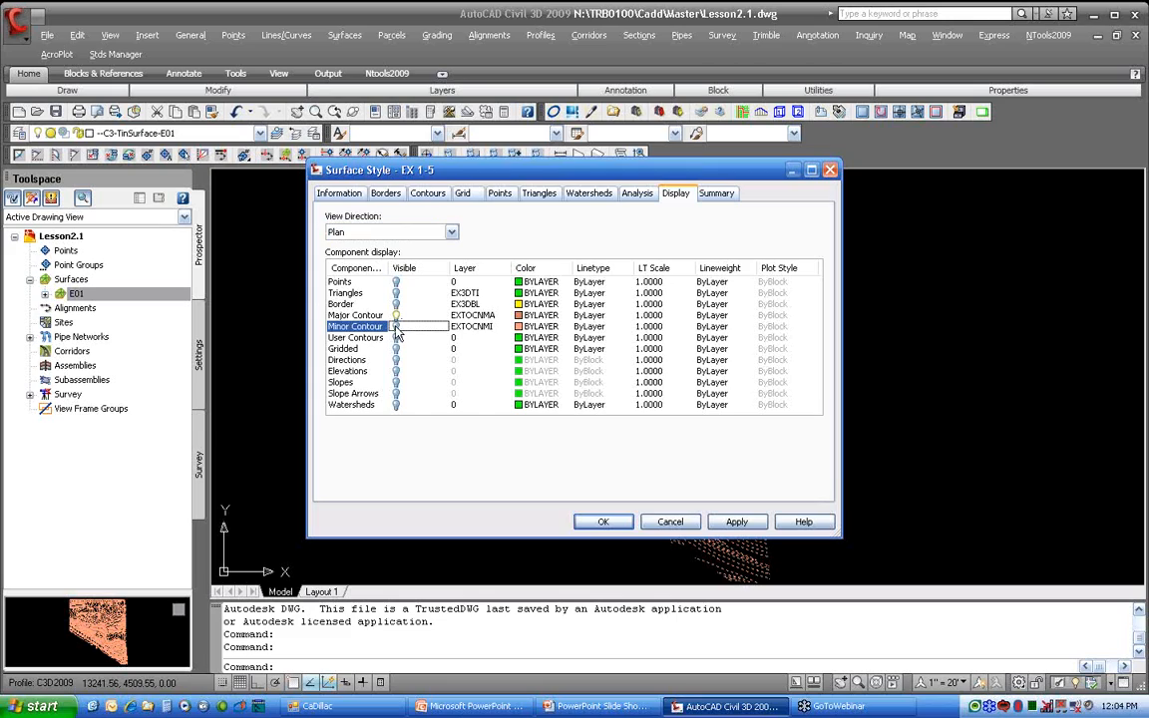
pyautogui.click(602, 522)
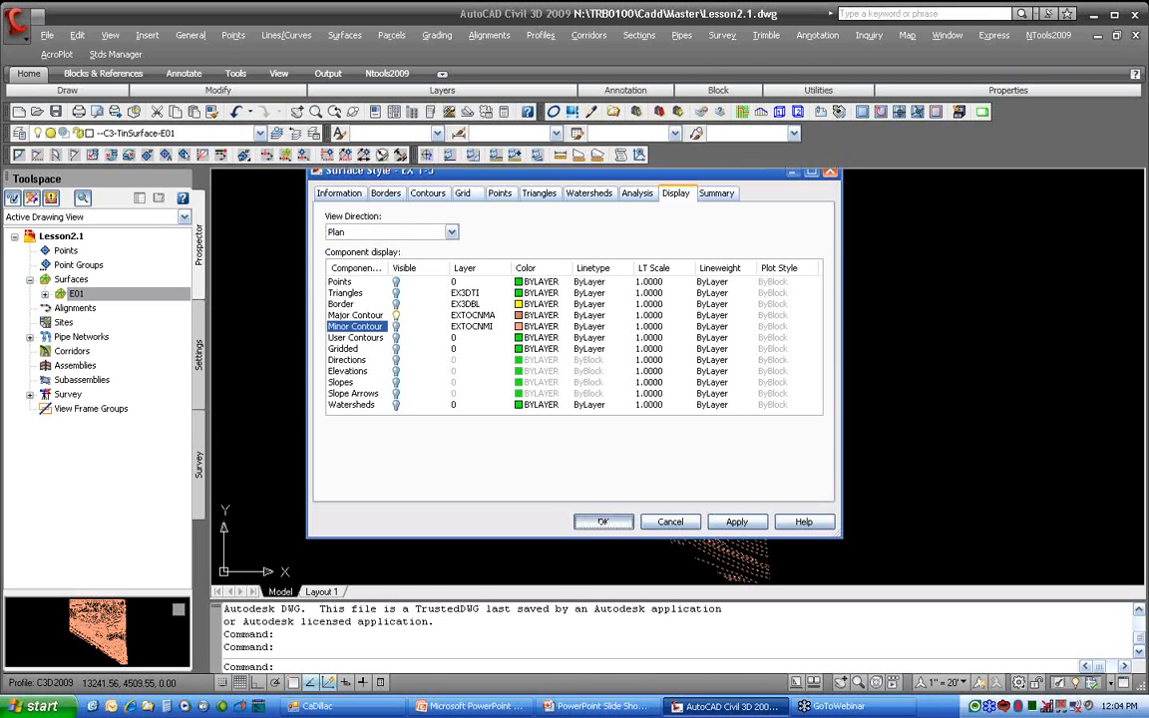
pyautogui.press('Escape')
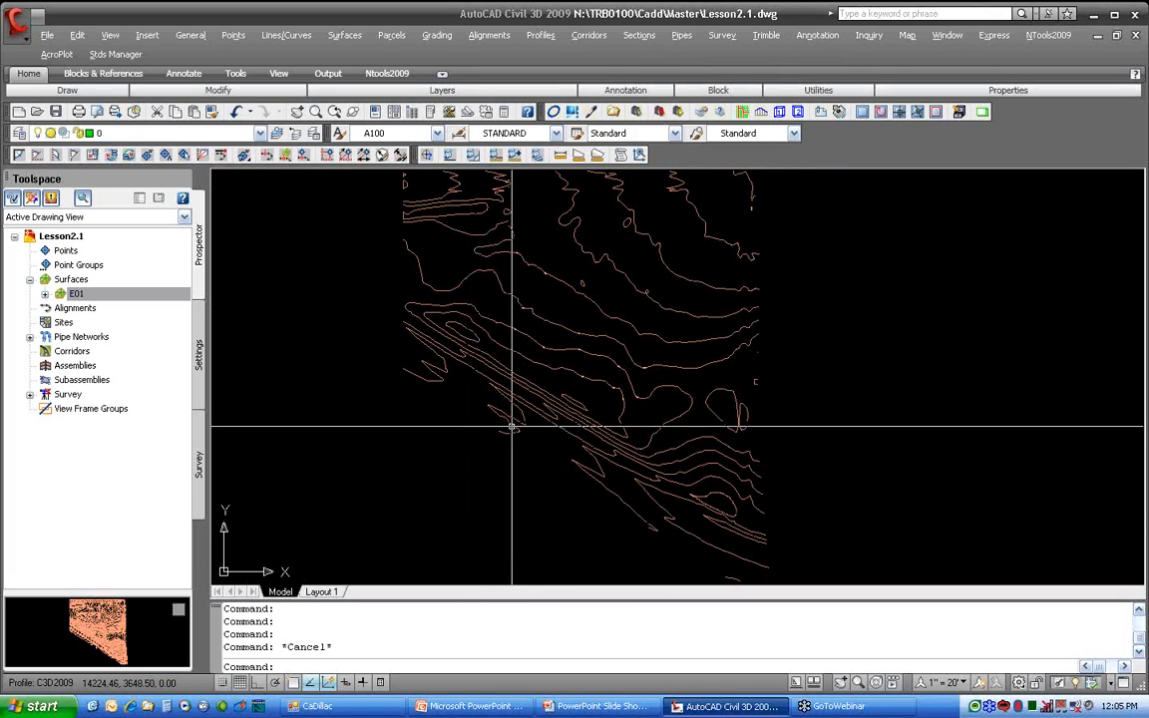
# Edit the surface's style from the drawing to turn the Minor Contour component back on in plan display and accept
pyautogui.click(410, 324)
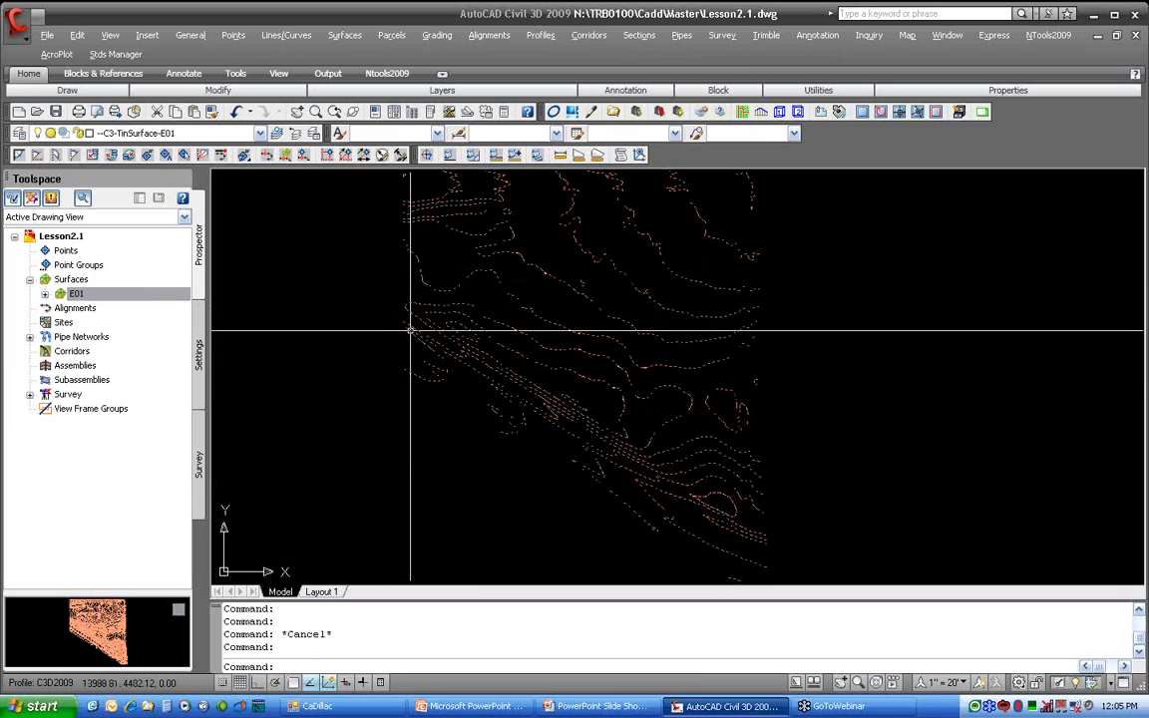
pyautogui.rightClick(410, 330)
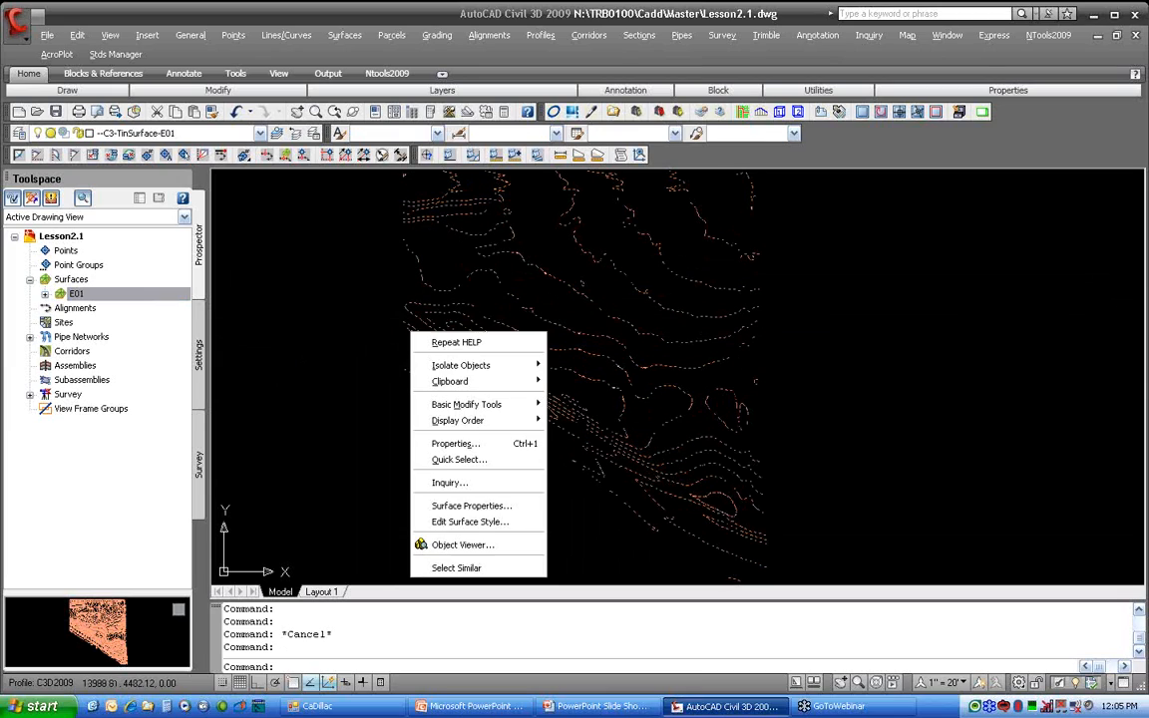
pyautogui.click(467, 522)
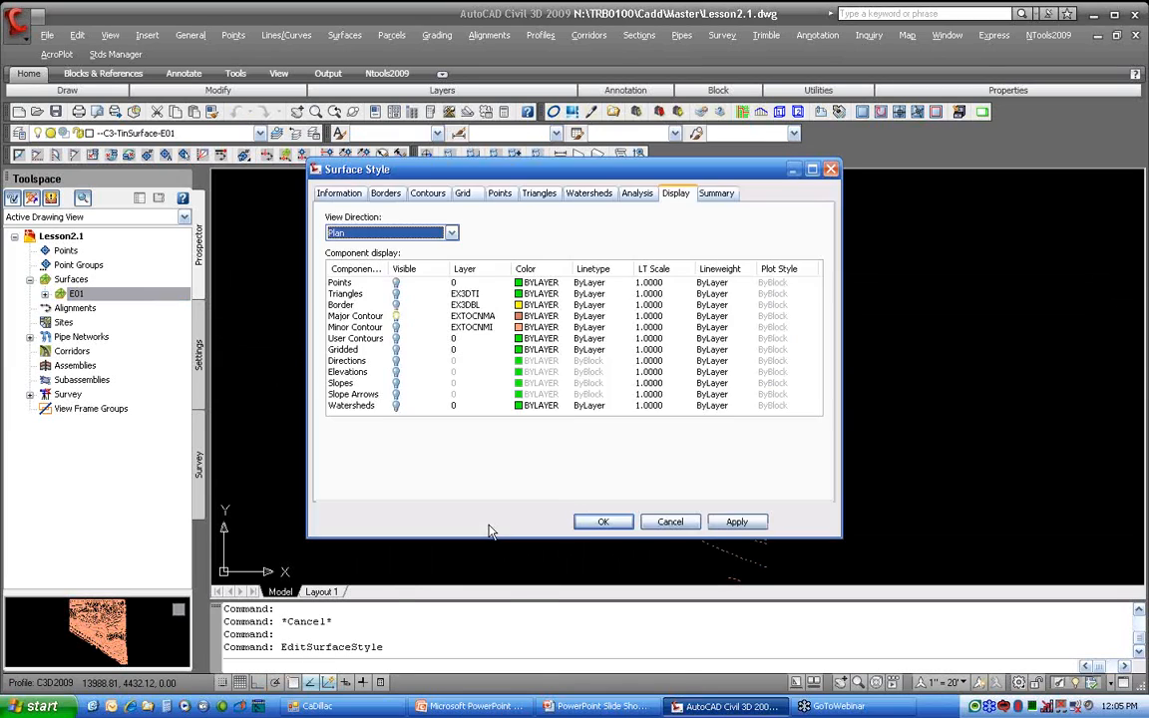
pyautogui.click(397, 329)
pyautogui.click(603, 526)
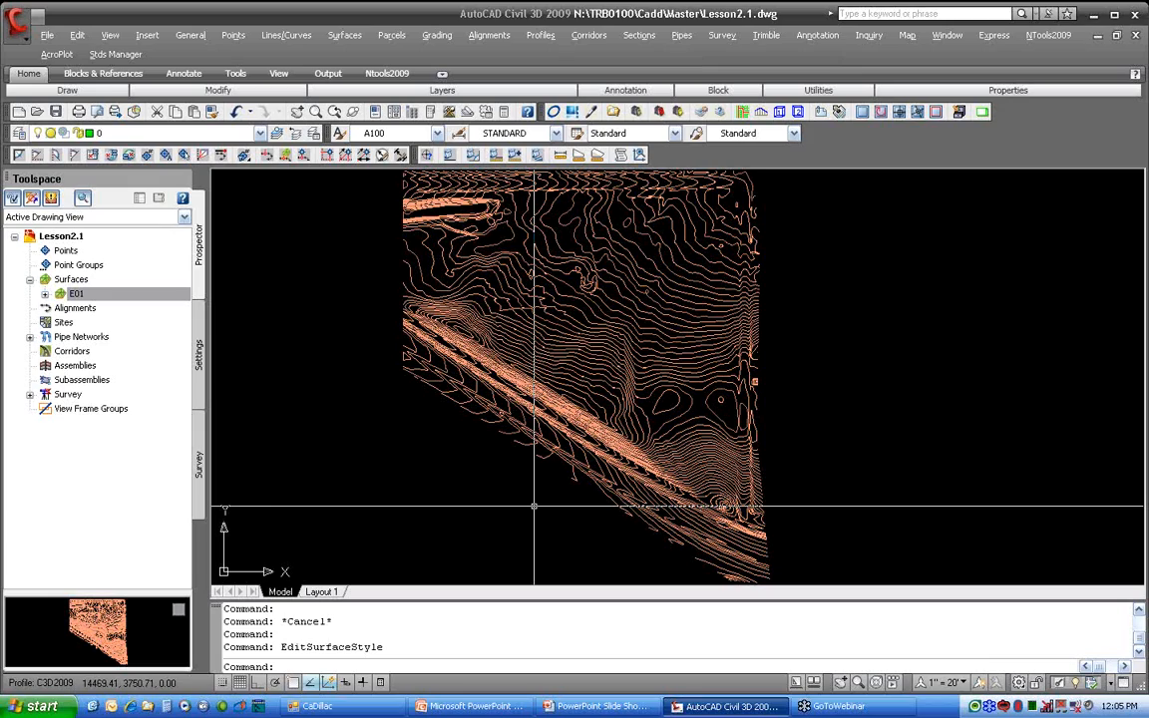
# Turn off the minor contour layer EXTOCNMI and turn it back on
pyautogui.click(261, 134)
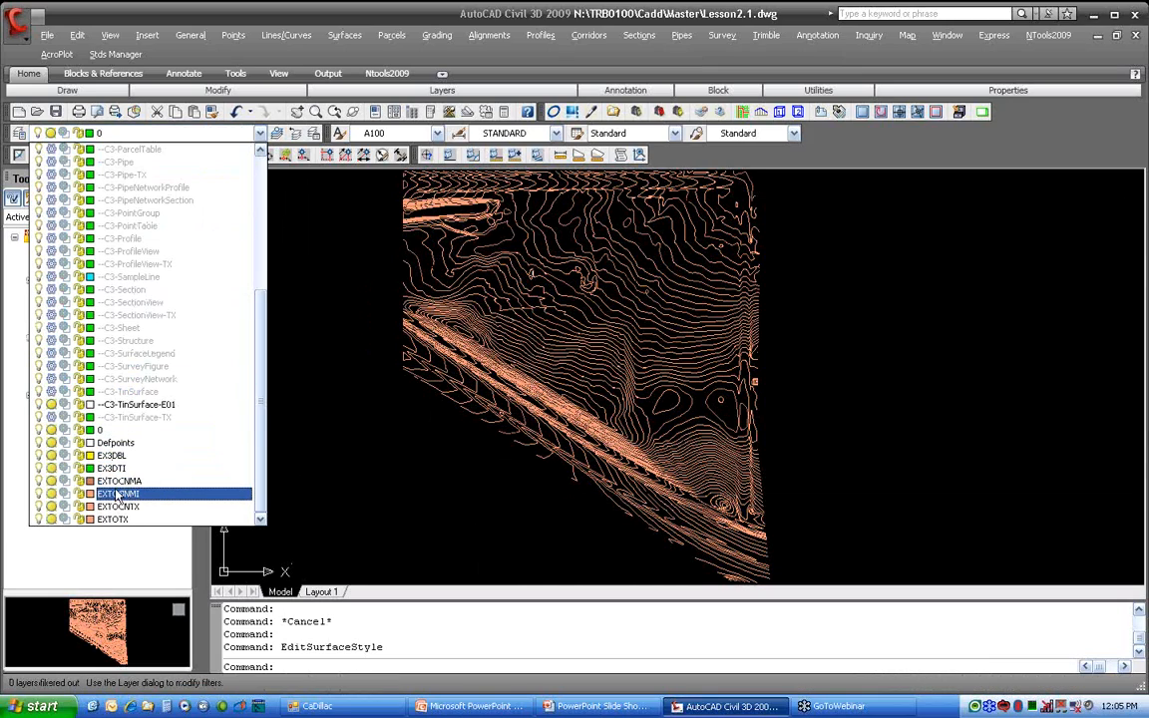
pyautogui.click(39, 494)
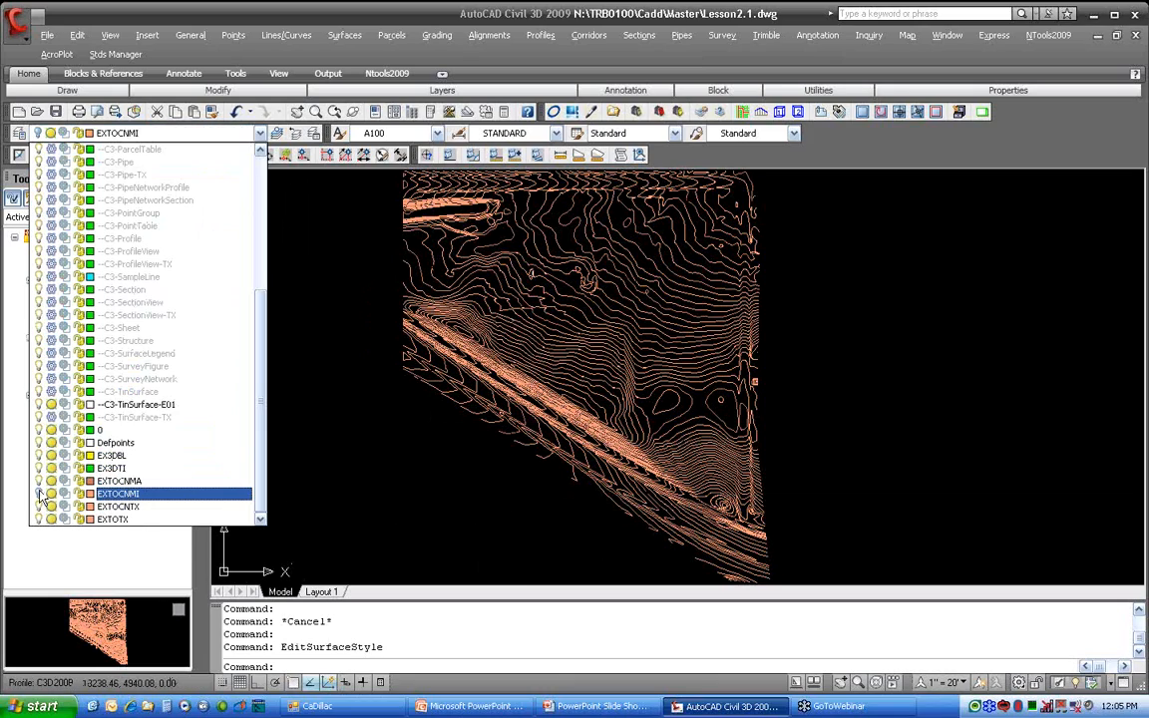
pyautogui.click(413, 449)
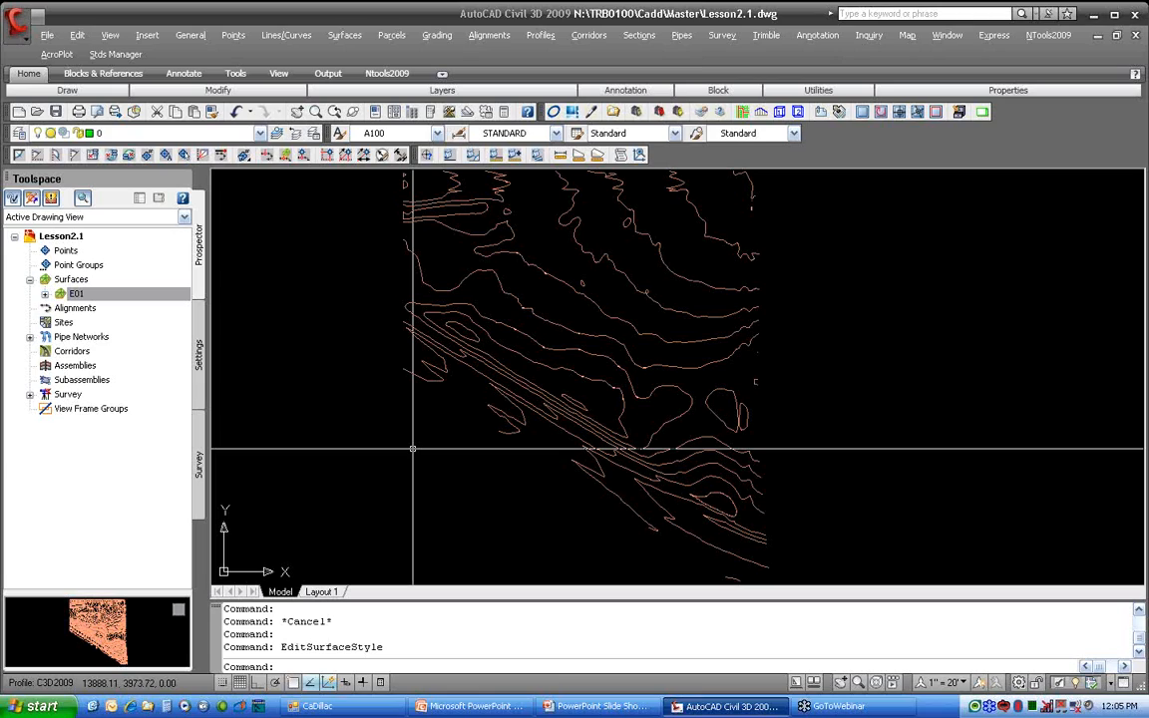
pyautogui.click(262, 134)
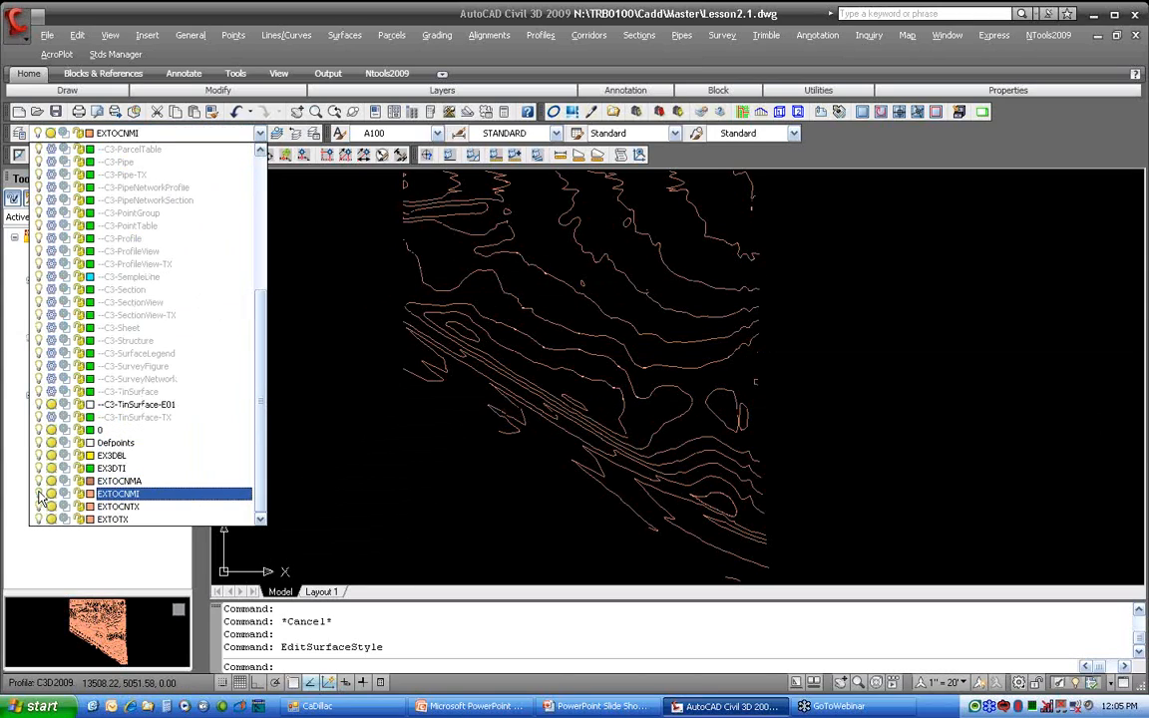
pyautogui.click(372, 504)
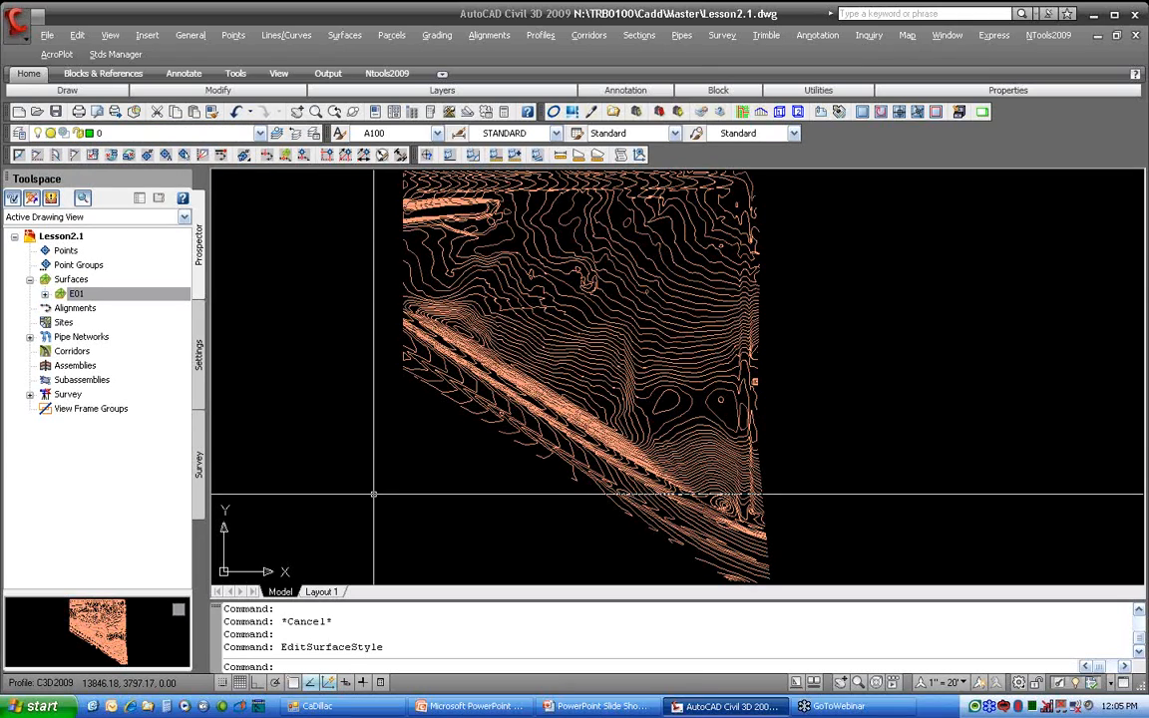
# Check which layer the surface is on, deselect it, and turn off layer --C3-TinSurface-E01
pyautogui.click(527, 326)
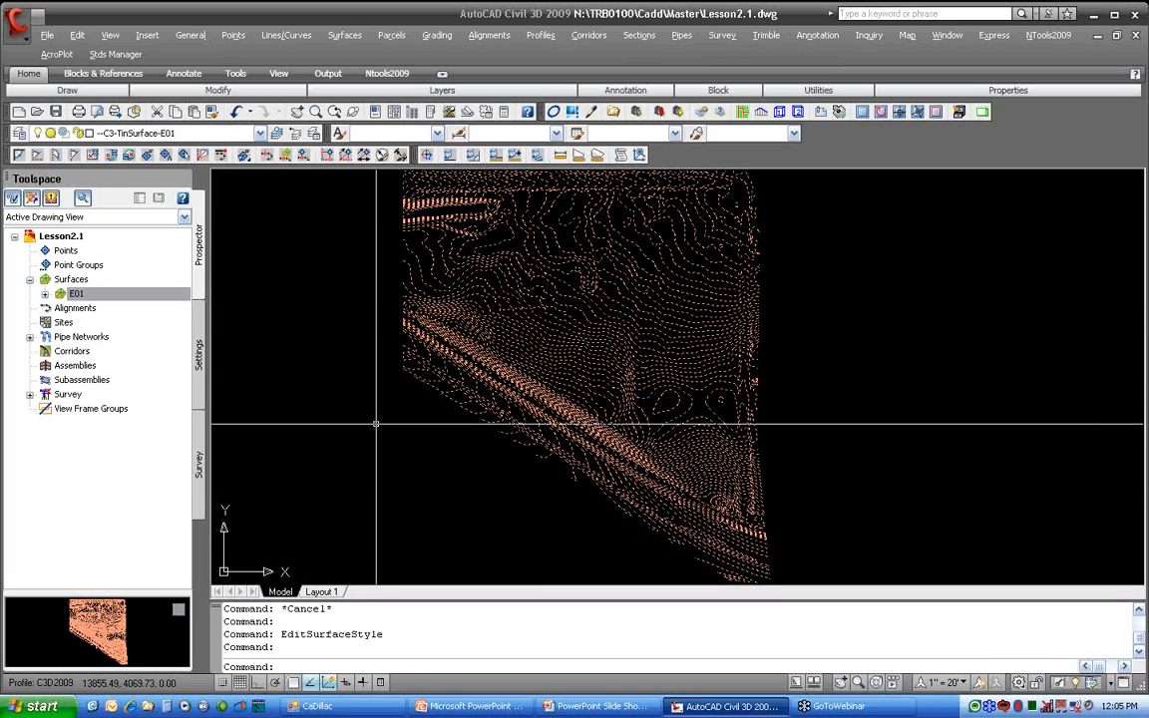
pyautogui.press('Escape')
pyautogui.press('Escape')
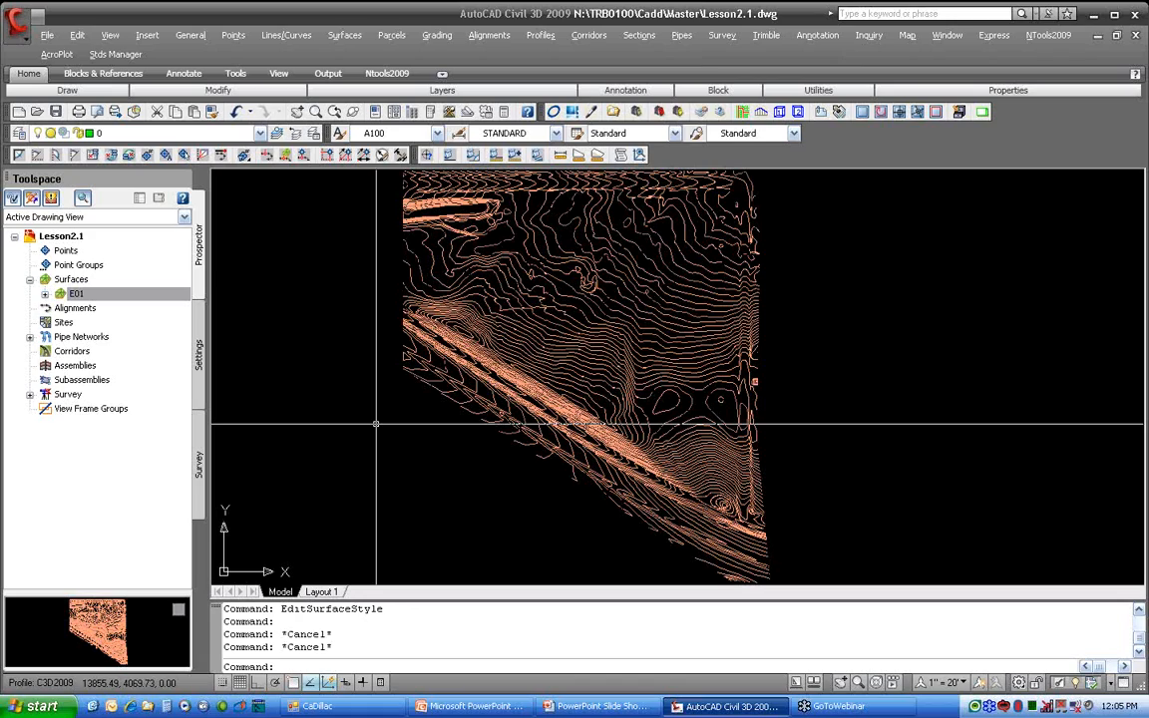
pyautogui.click(230, 133)
pyautogui.scroll(6, 234, 243)
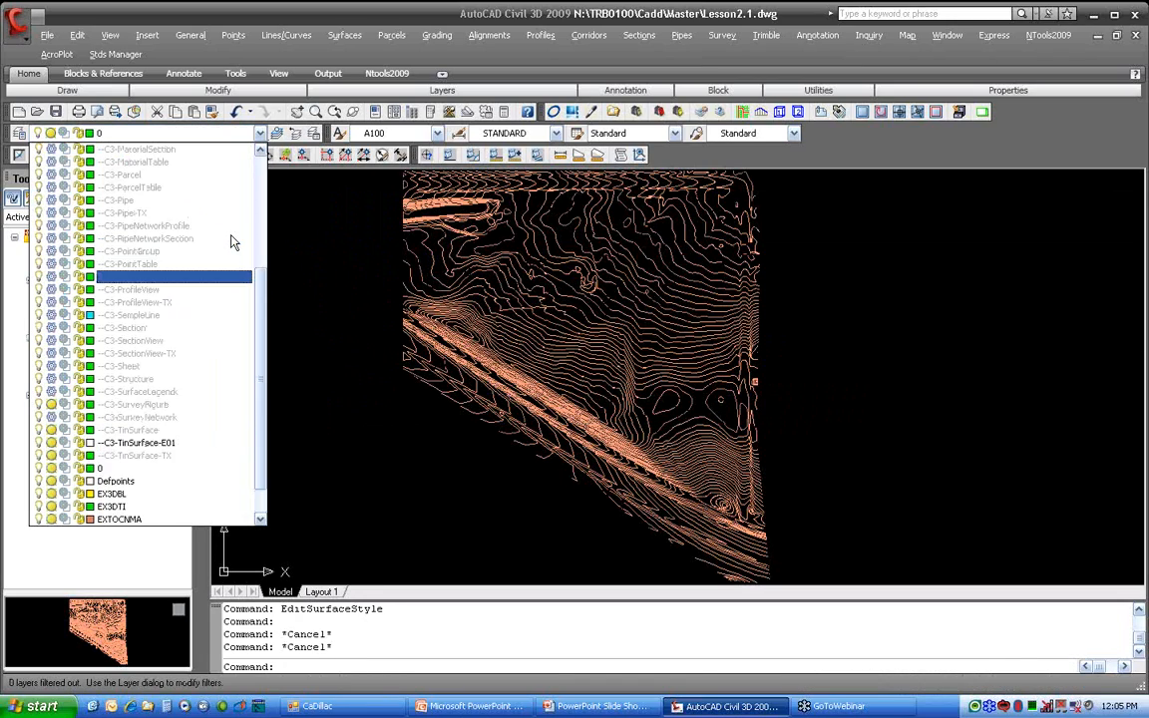
pyautogui.scroll(-5, 175, 441)
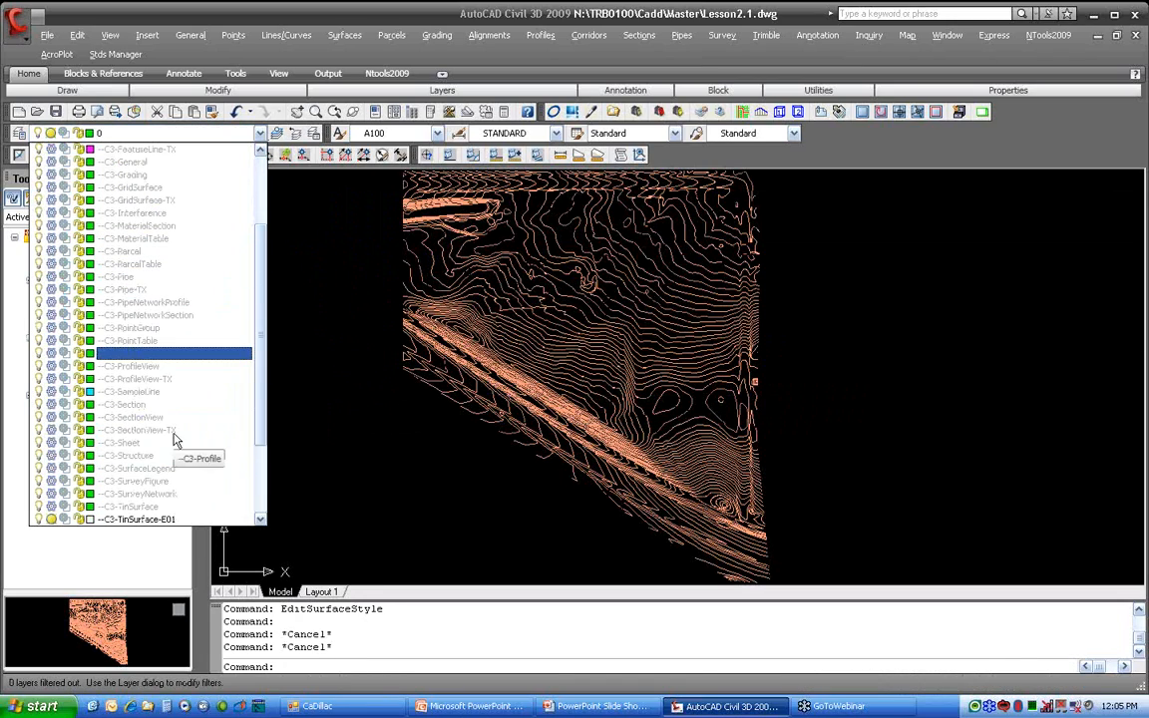
pyautogui.click(50, 443)
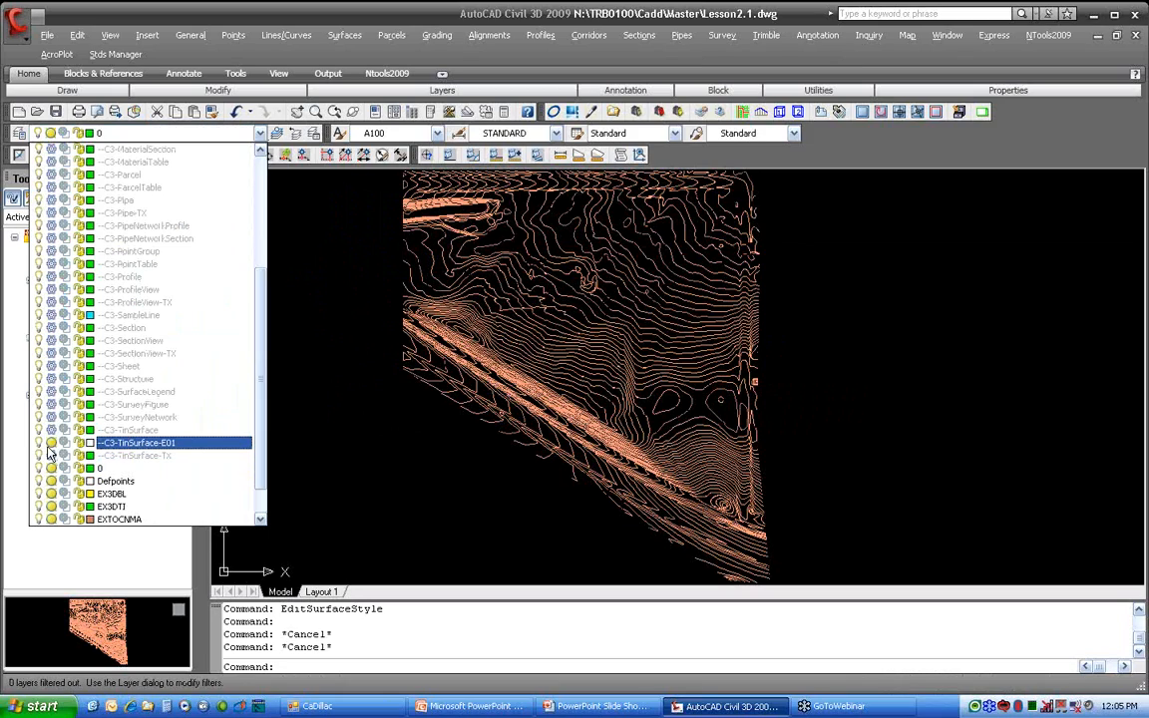
pyautogui.click(352, 469)
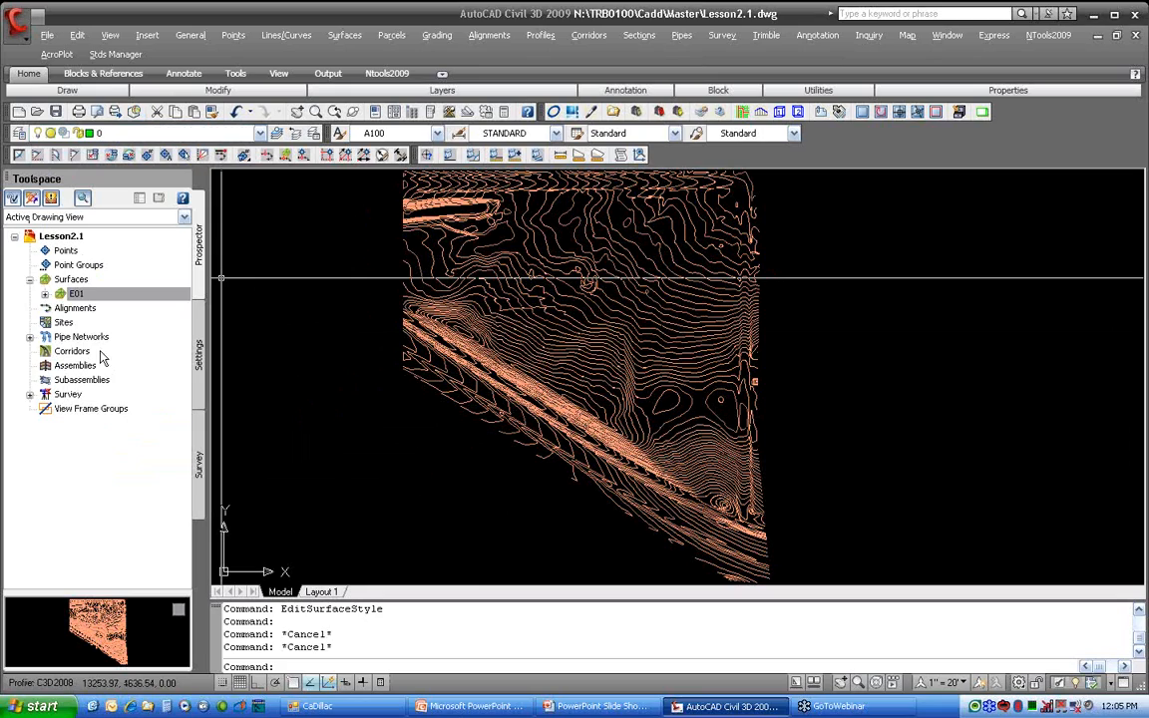
# Turn layer --C3-TinSurface-E01 back on and freeze it
pyautogui.click(160, 132)
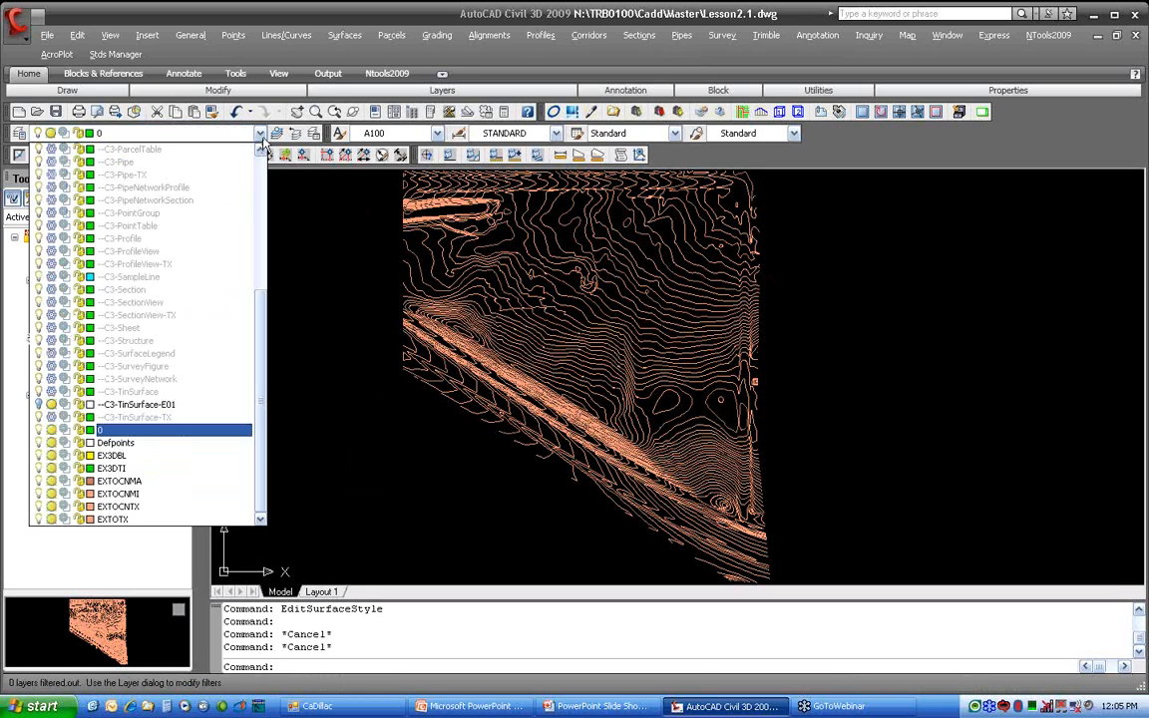
pyautogui.click(39, 406)
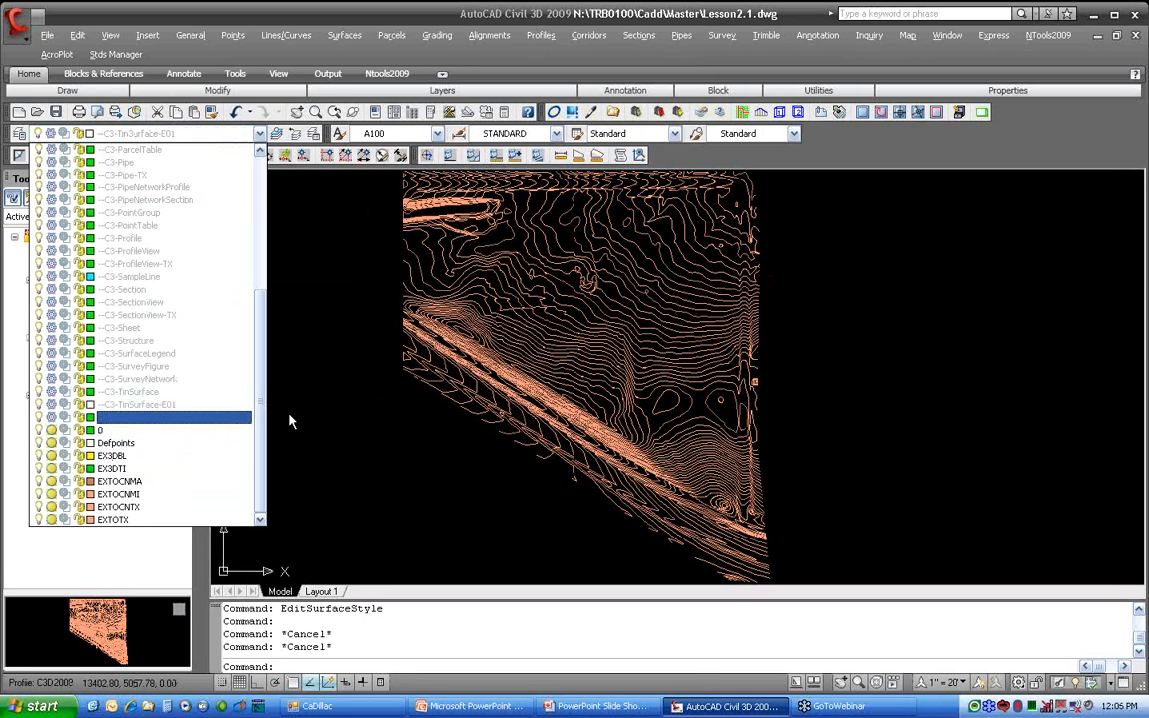
pyautogui.click(299, 416)
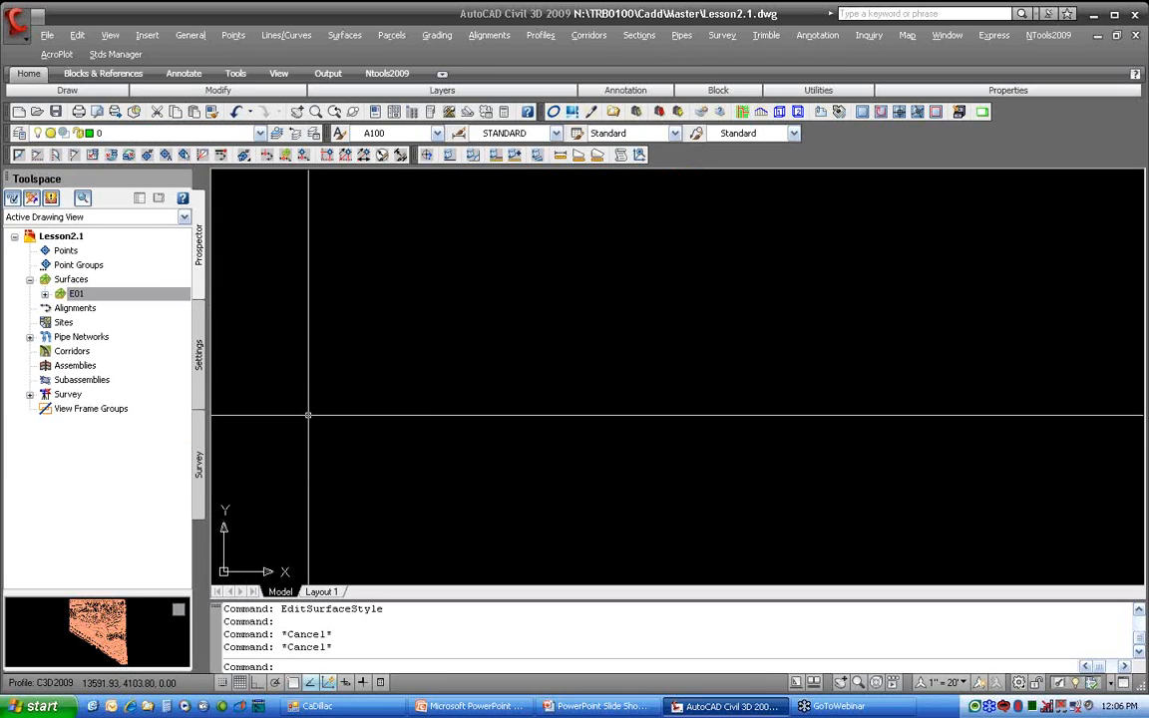
# Thaw layer --C3-TinSurface-E01
pyautogui.click(243, 130)
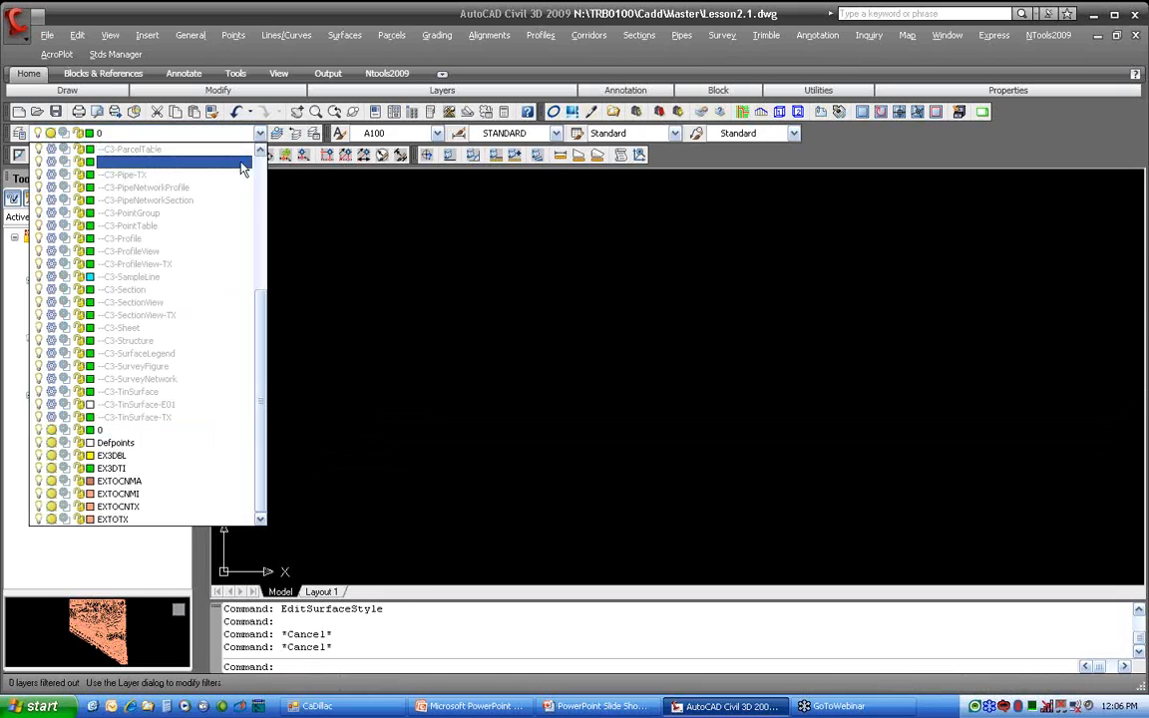
pyautogui.click(51, 405)
pyautogui.click(327, 470)
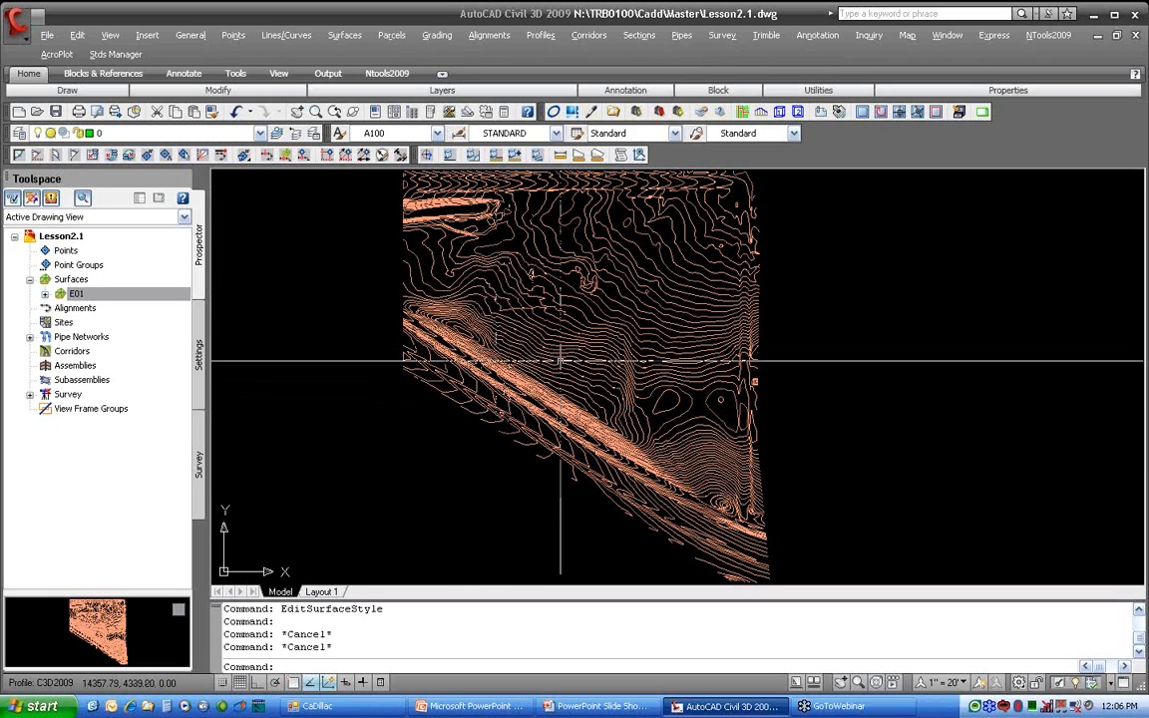
# Restore the saved view 3D1 and turn on the Major Contour component in the Model display of surface E01's style, accepting the change
pyautogui.click(780, 113)
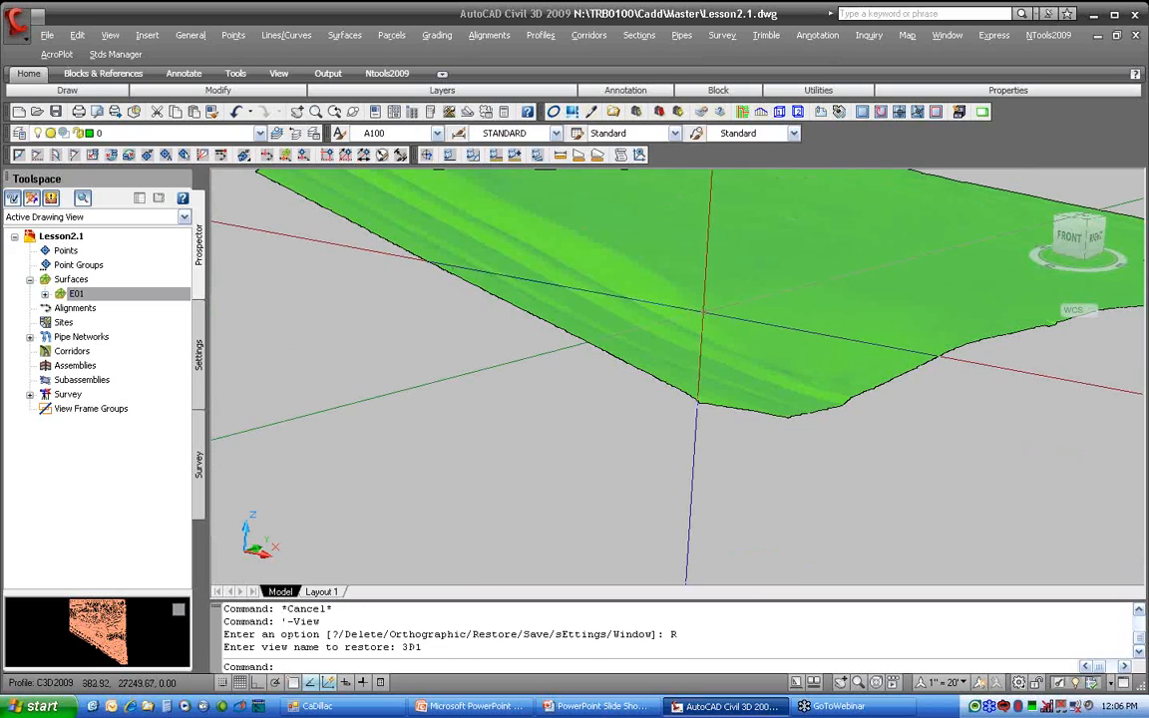
pyautogui.moveTo(679, 295); pyautogui.dragTo(638, 423, button='middle')
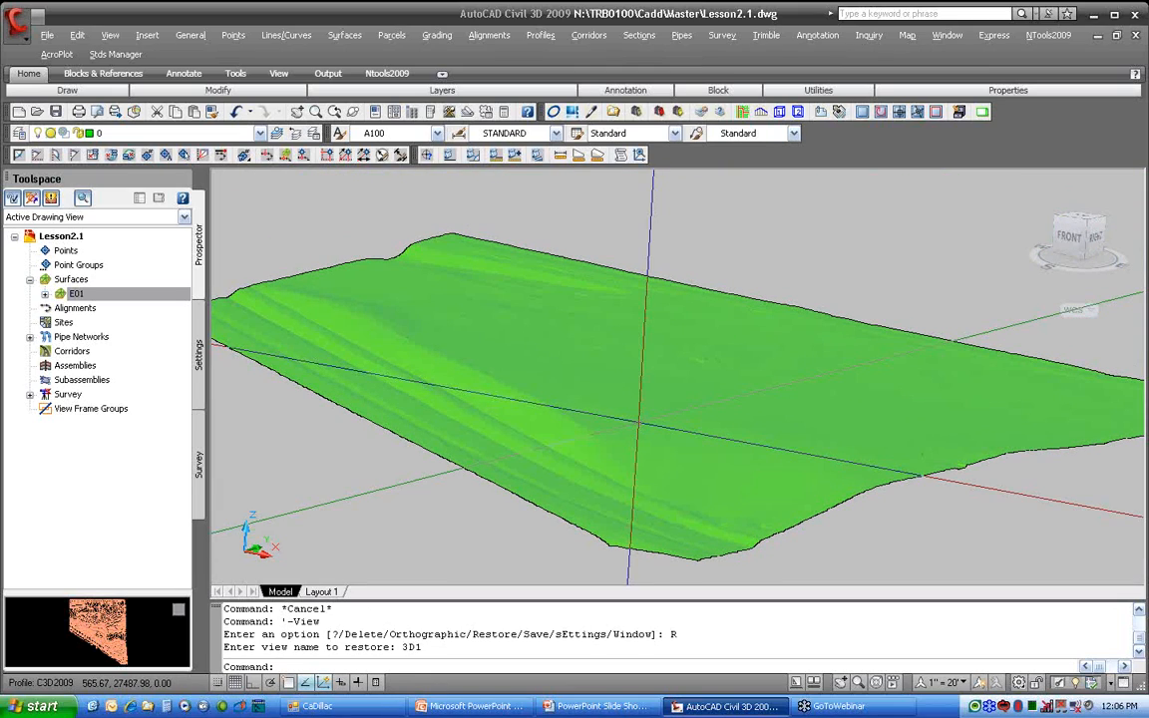
pyautogui.rightClick(146, 296)
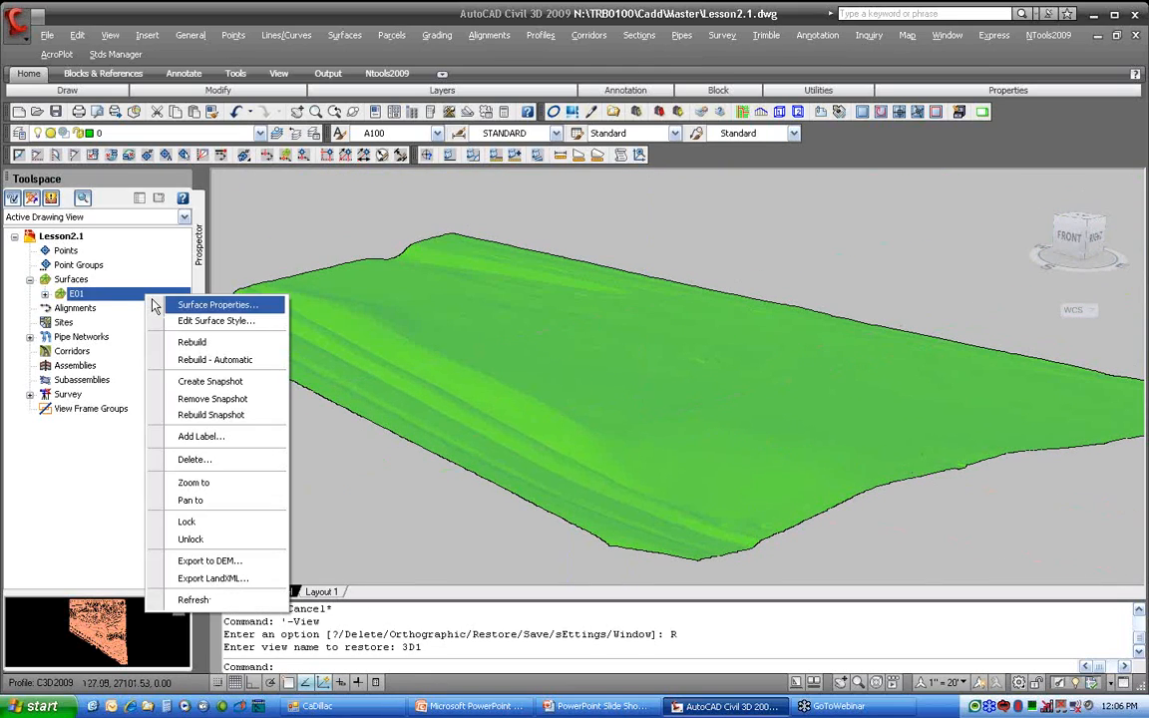
pyautogui.click(209, 321)
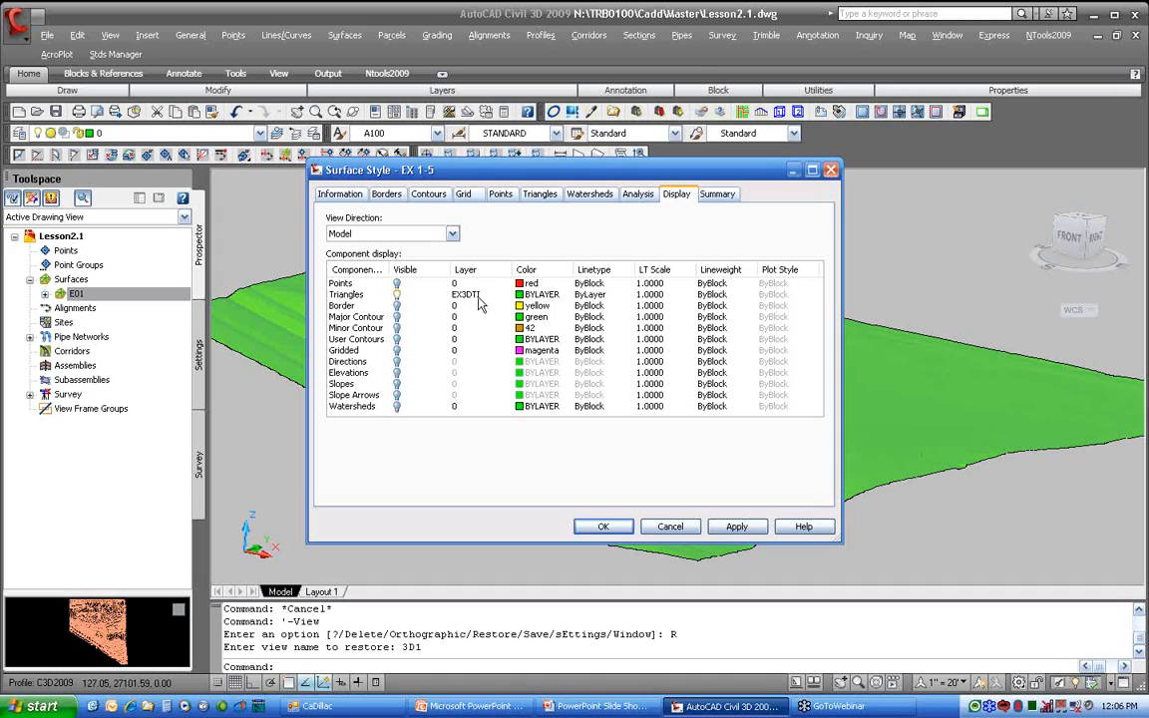
pyautogui.click(391, 317)
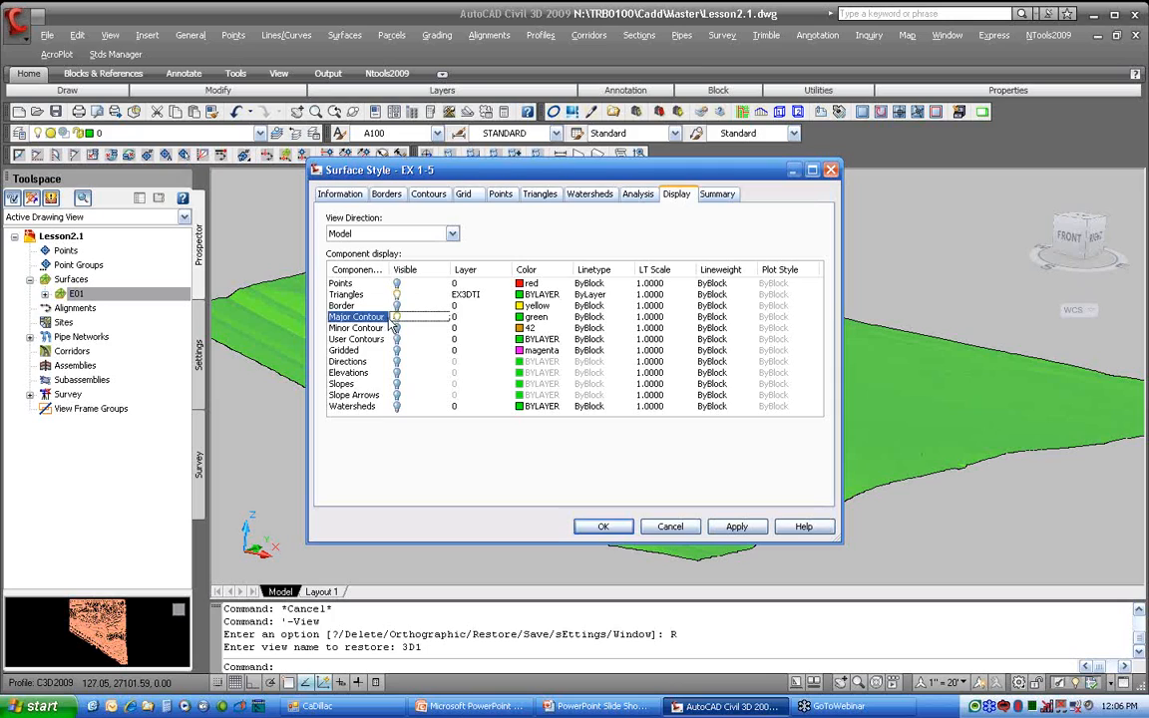
pyautogui.click(599, 526)
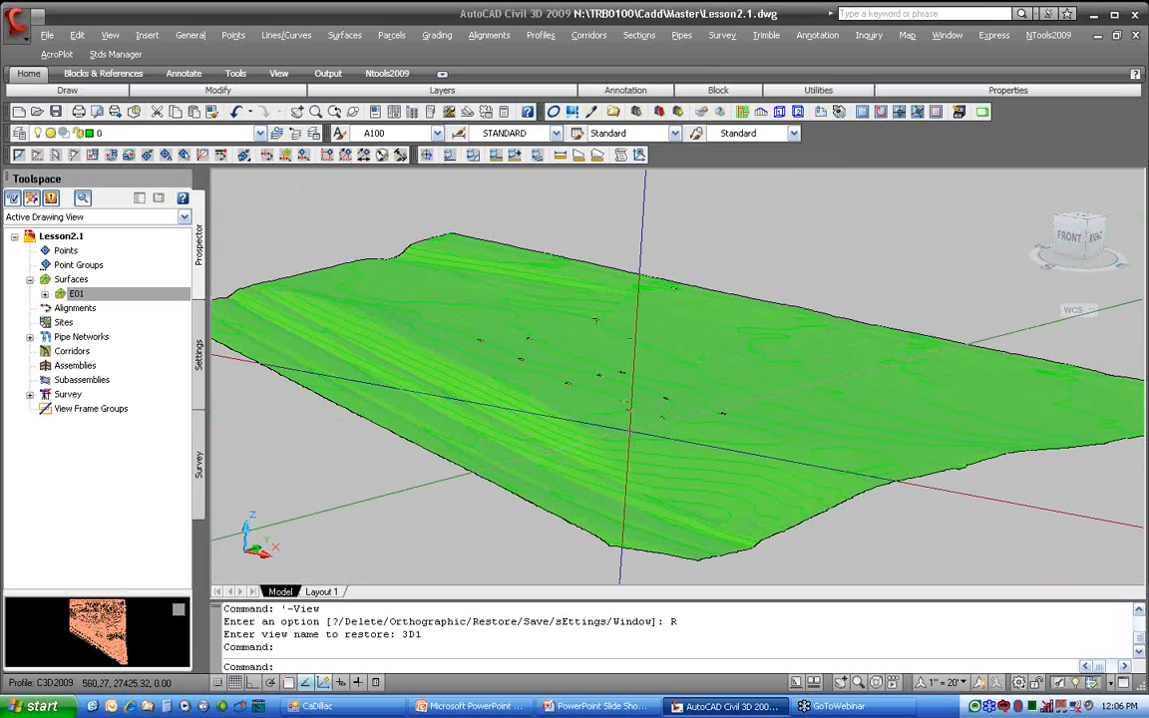
# Edit surface E01's style again to turn off the Major Contour component in the Model display and accept
pyautogui.rightClick(126, 291)
pyautogui.click(150, 316)
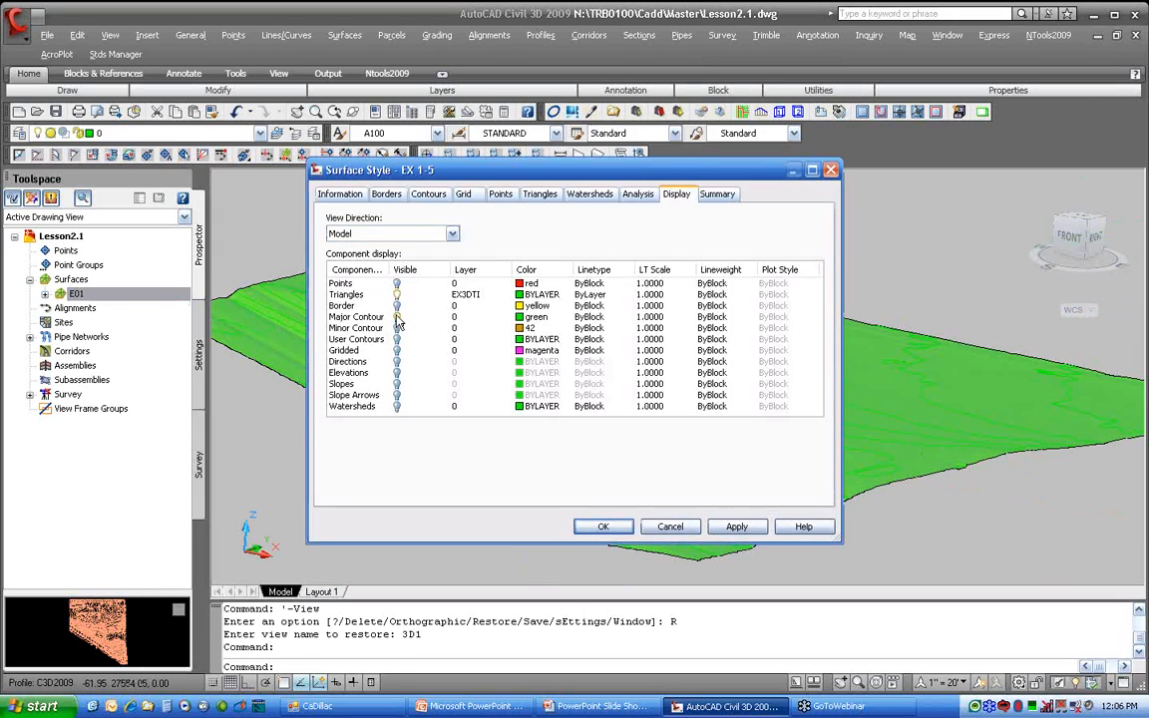
pyautogui.click(356, 316)
pyautogui.click(599, 532)
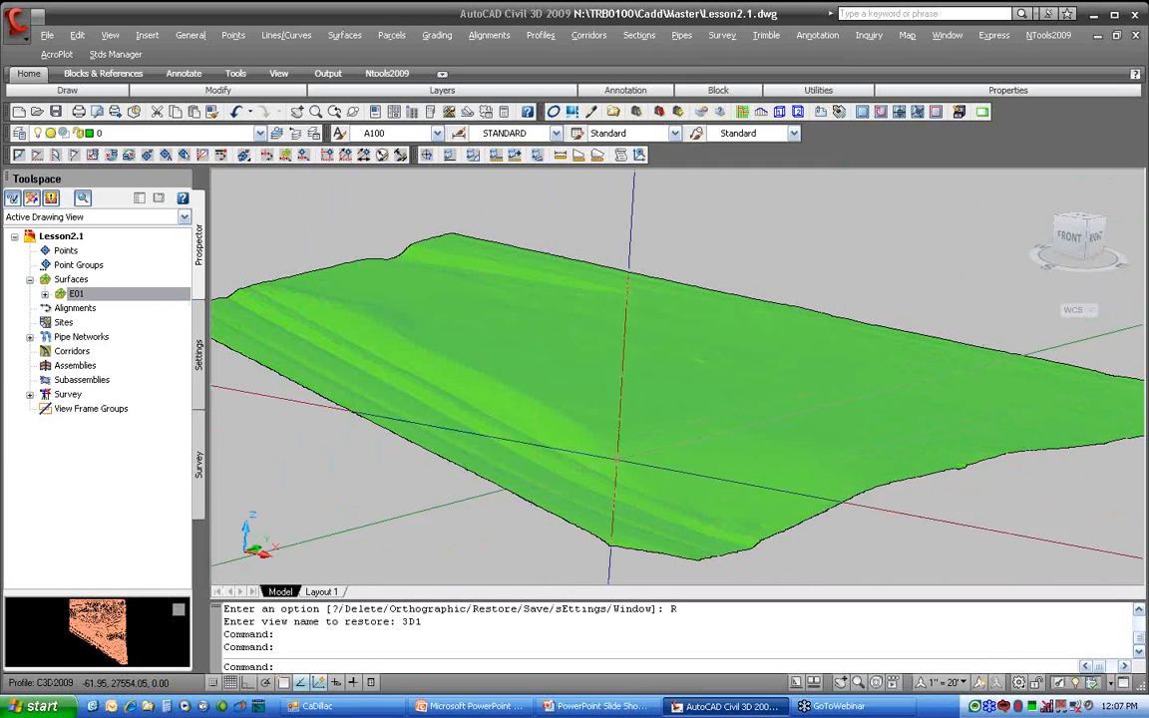
# Examine the whole surface from another 3D angle, restore the Plan view, and look closely at the closed contours with tick marks
pyautogui.click(1106, 239)
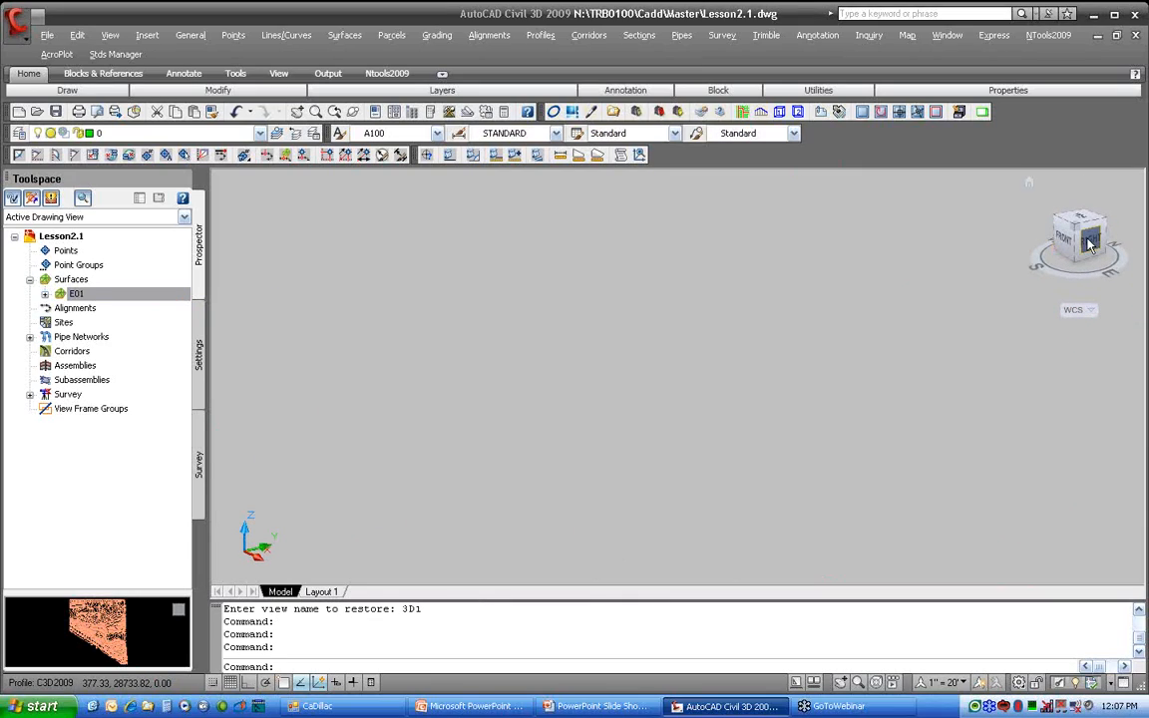
pyautogui.middleClick(713, 337)
pyautogui.middleClick(713, 337)
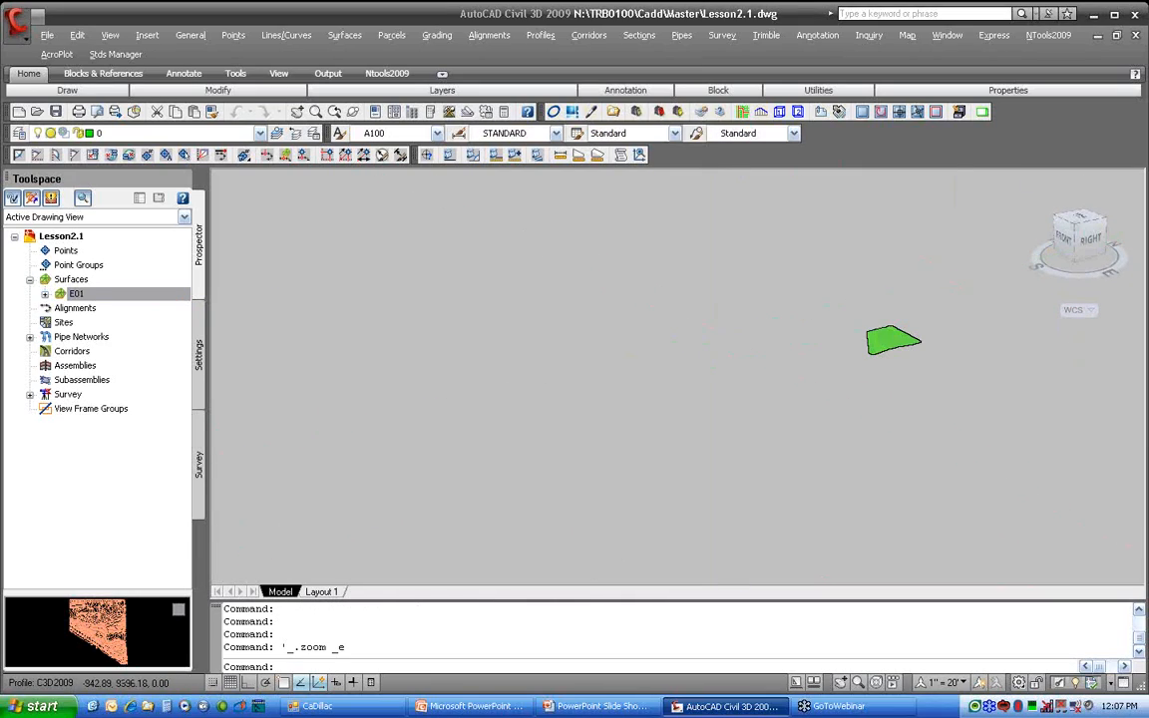
pyautogui.scroll(8, 842, 341)
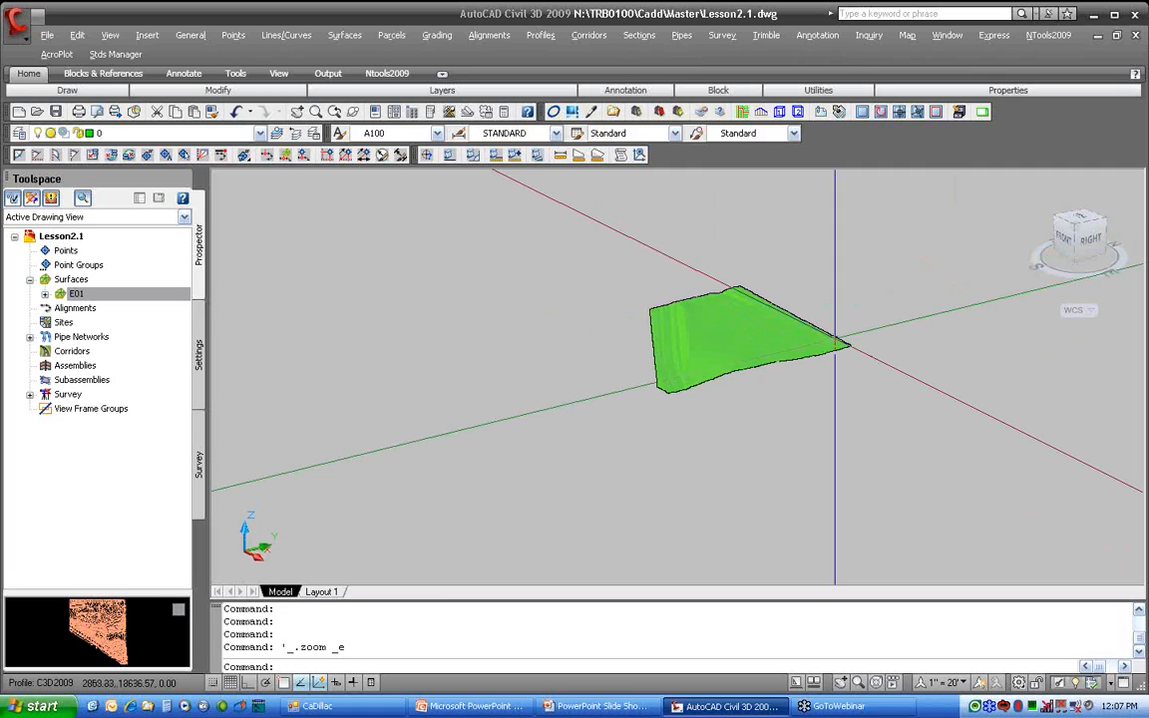
pyautogui.click(748, 114)
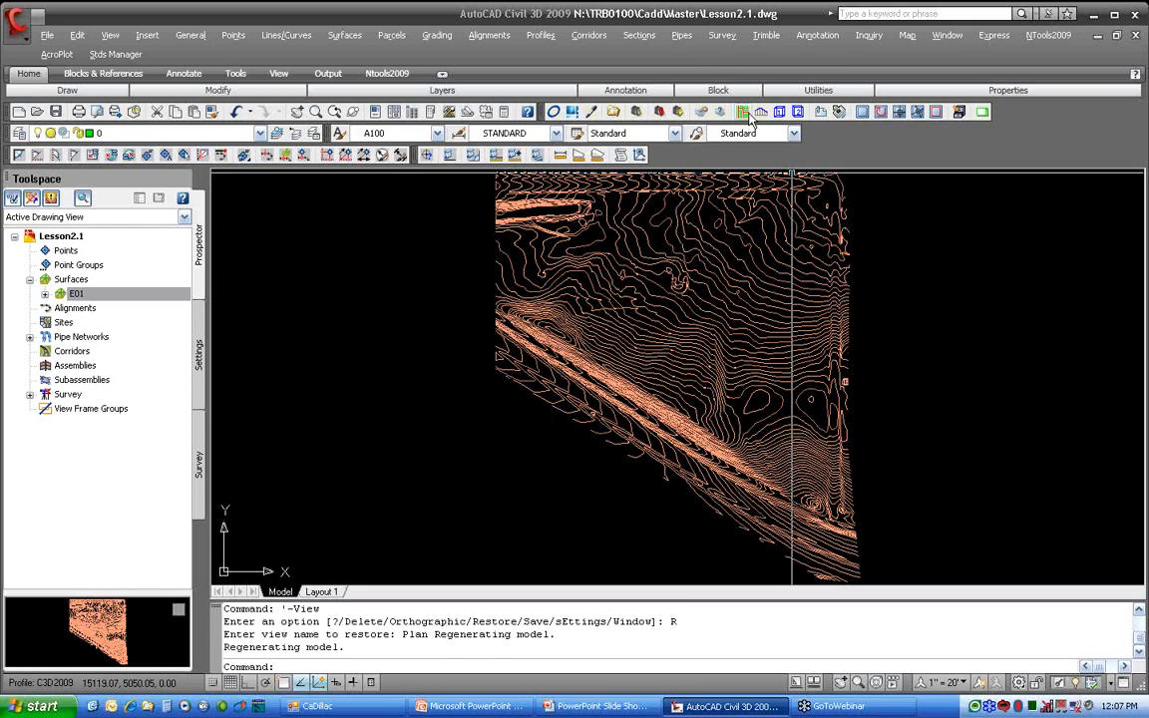
pyautogui.scroll(10, 793, 504)
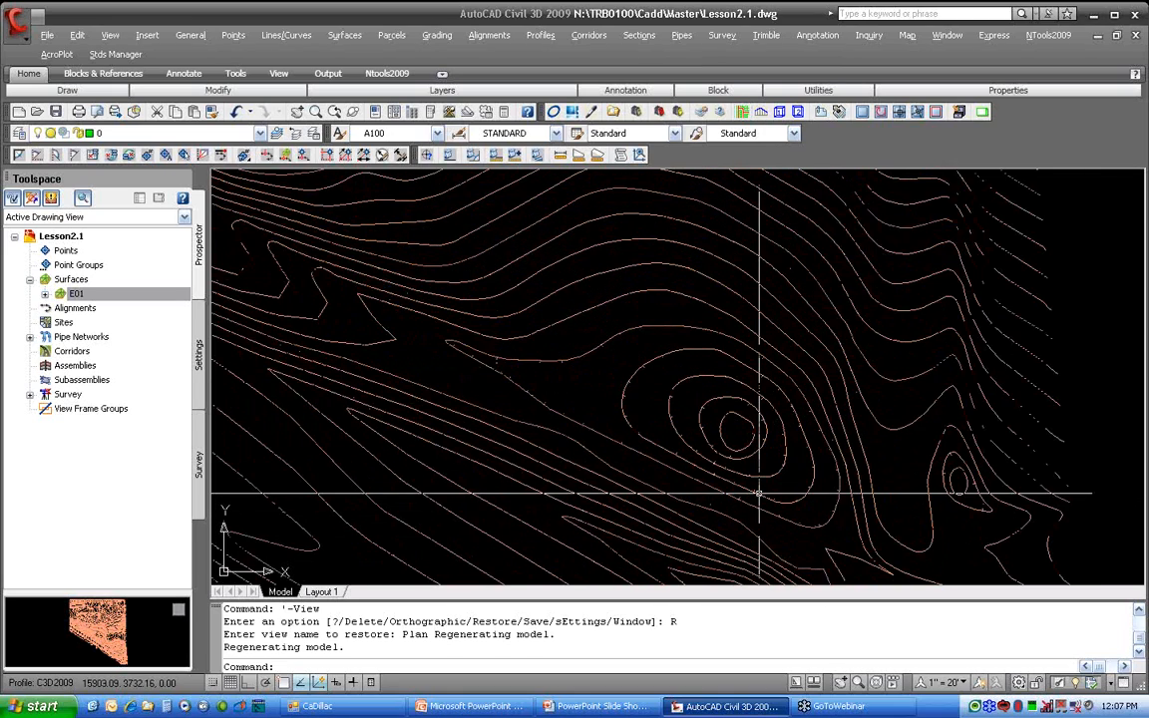
pyautogui.click(142, 297)
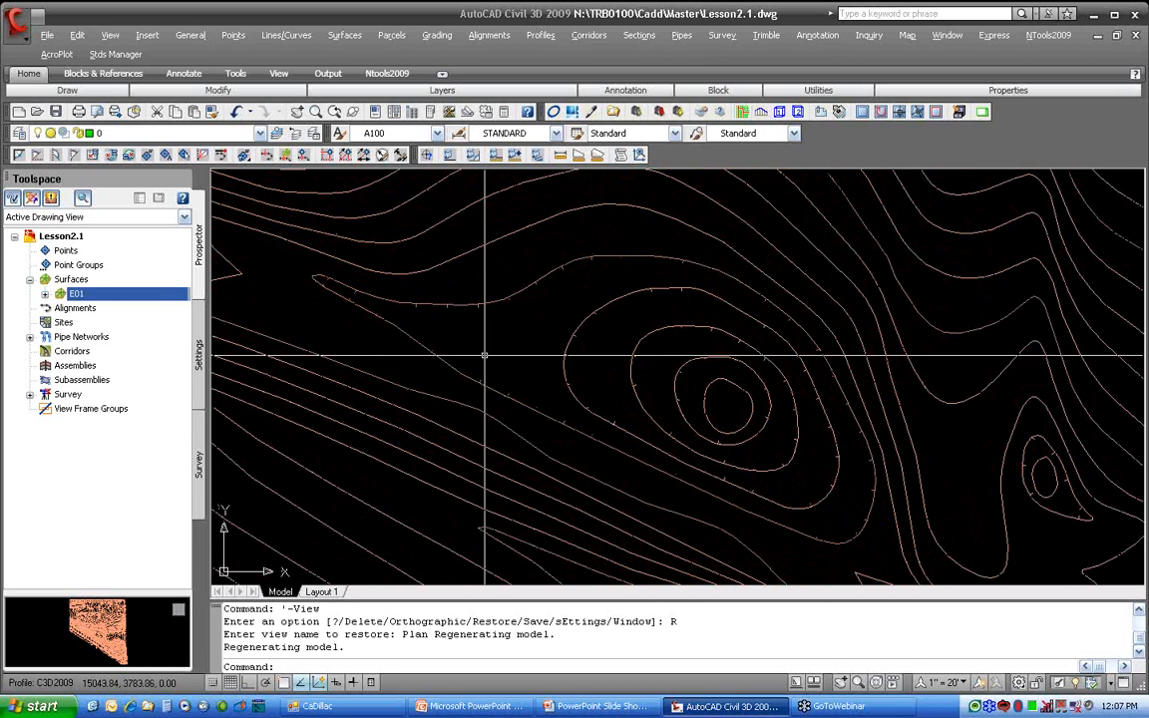
# Open surface style EX 1-5 for editing from the drawing's surface style settings
pyautogui.click(198, 354)
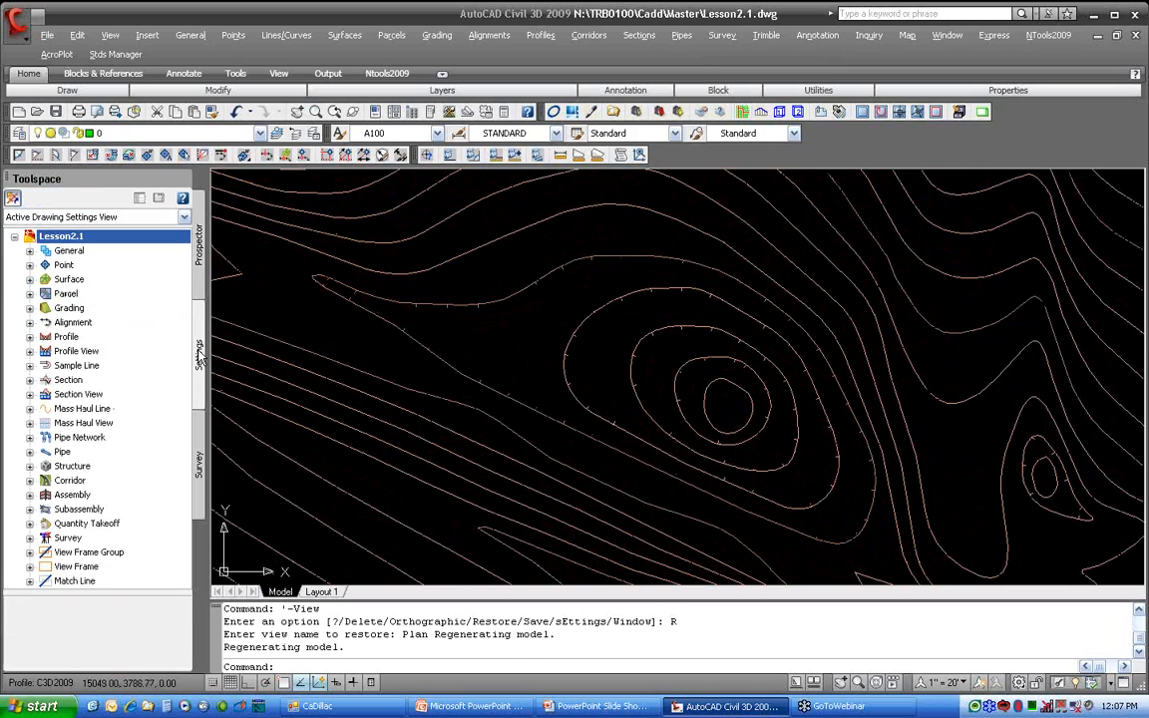
pyautogui.click(28, 280)
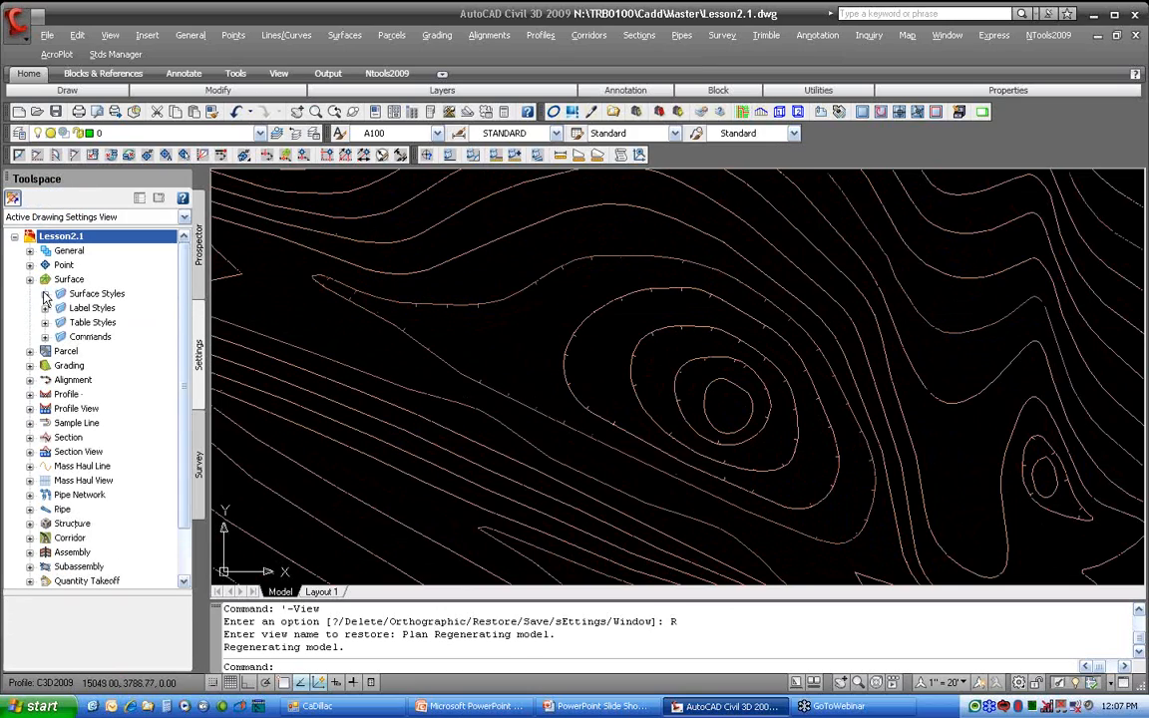
pyautogui.click(43, 294)
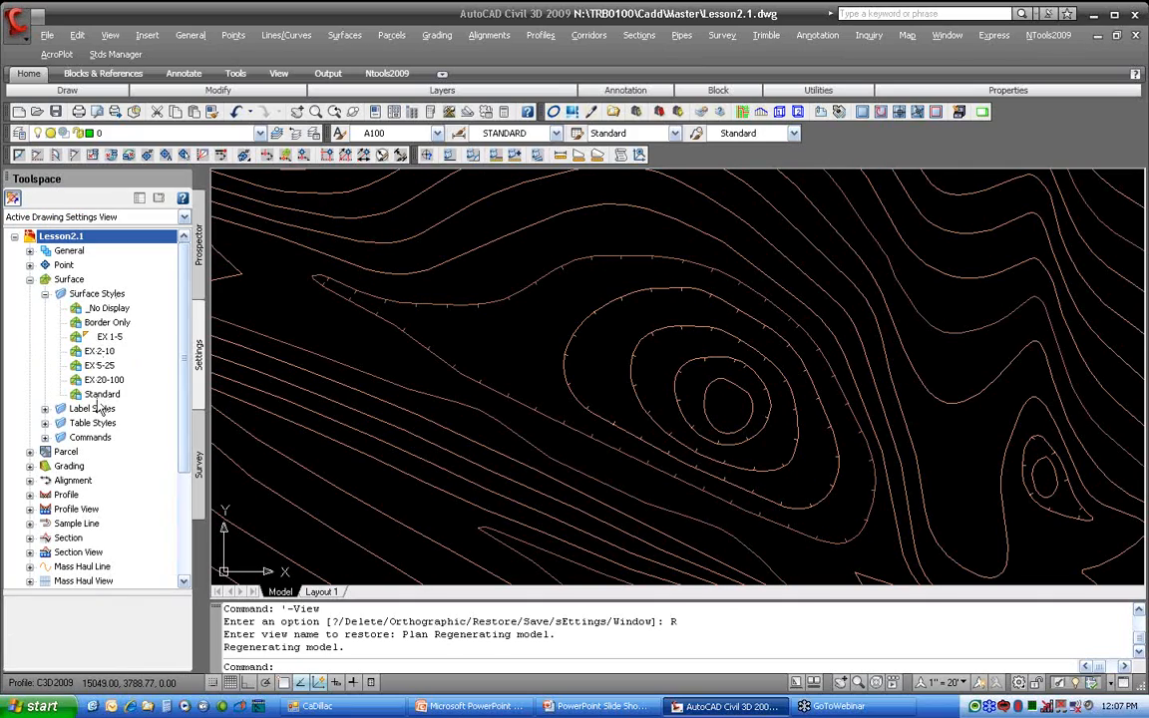
pyautogui.rightClick(110, 338)
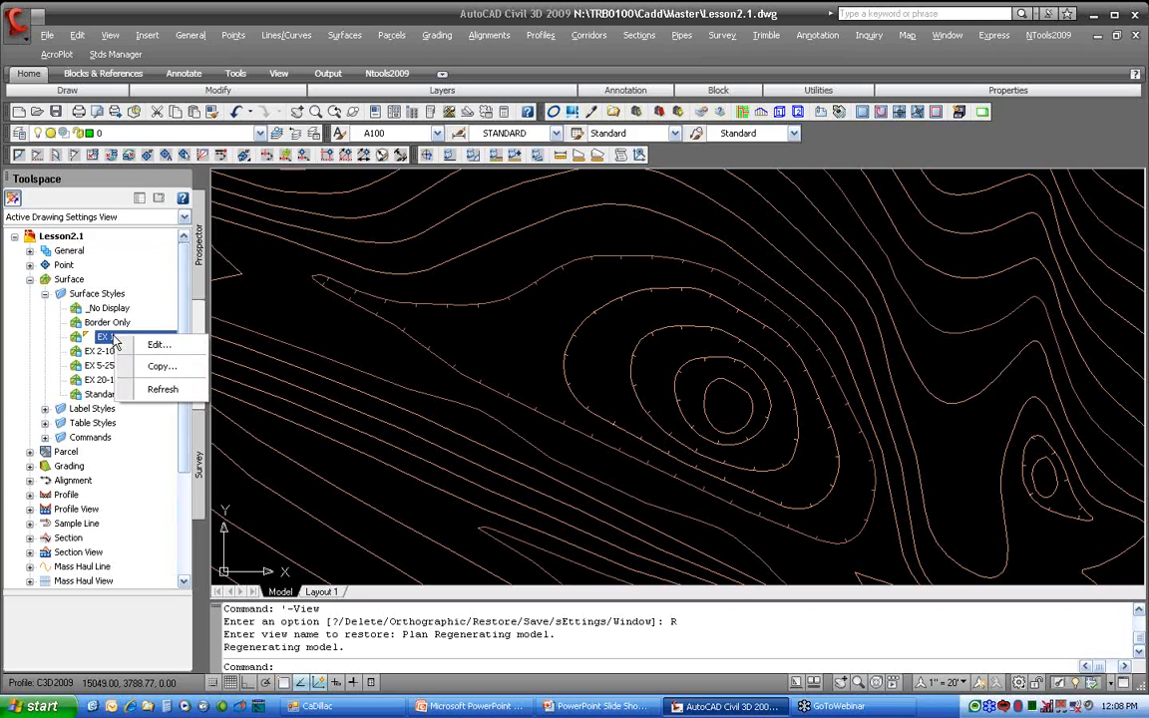
pyautogui.click(184, 348)
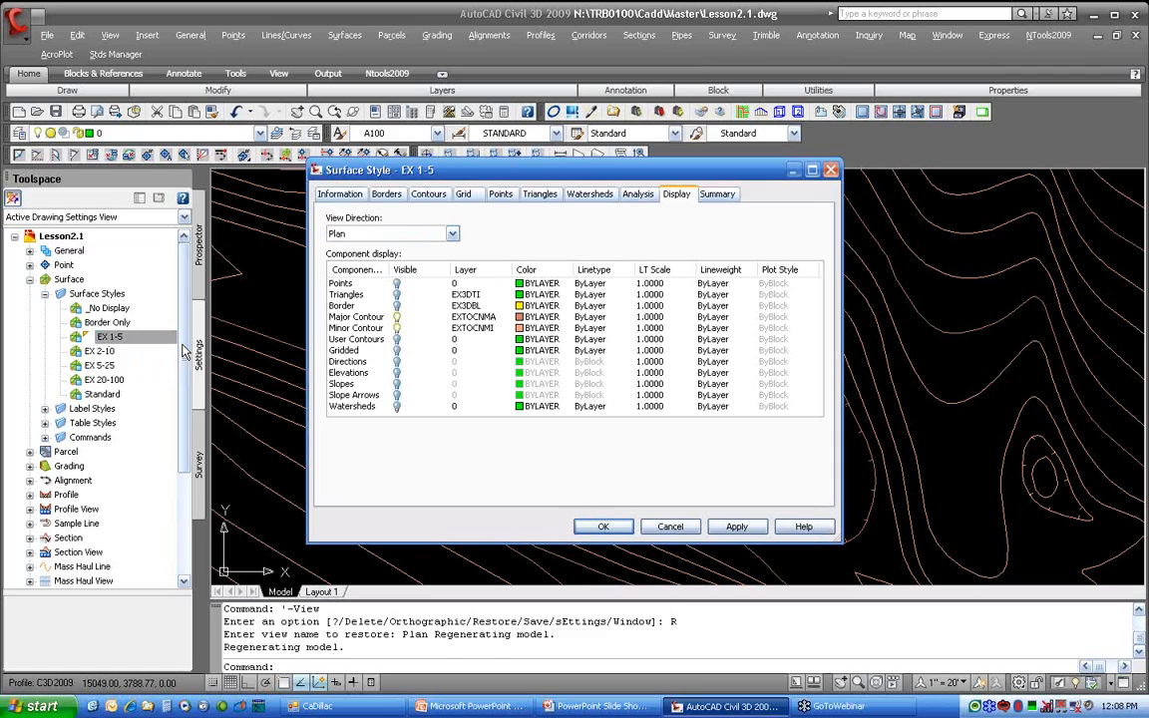
# Review the Contour Intervals and Contour Depressions properties of surface style EX 1-5
pyautogui.click(447, 196)
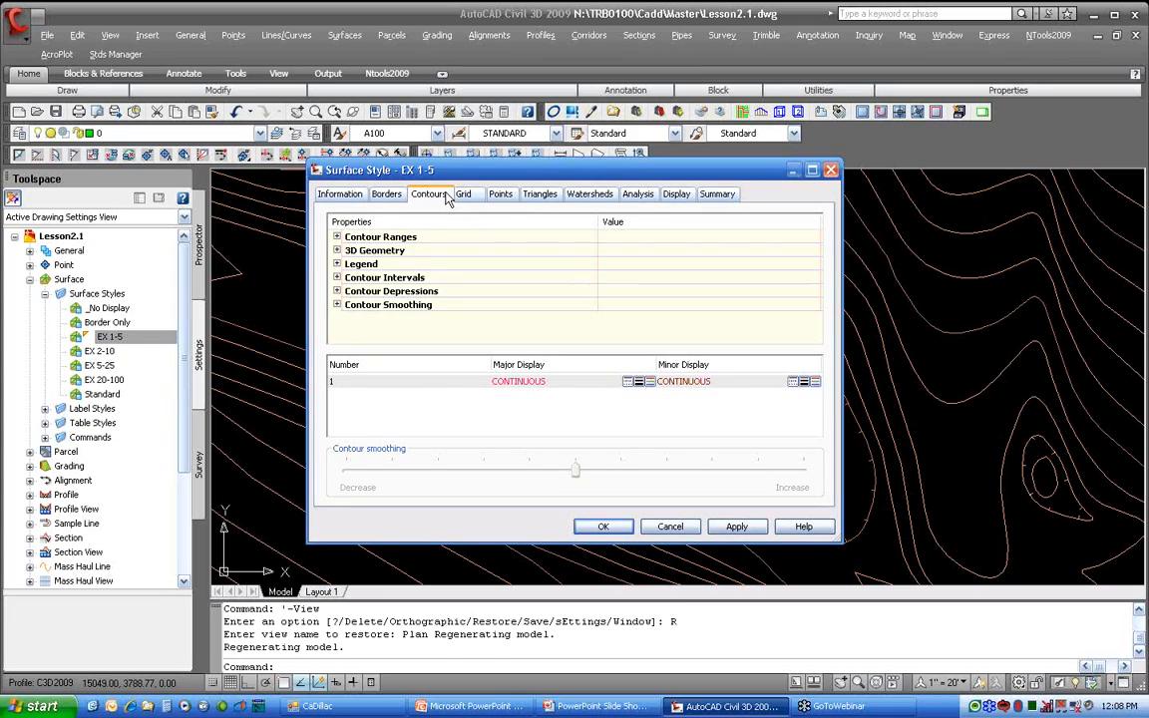
pyautogui.click(337, 278)
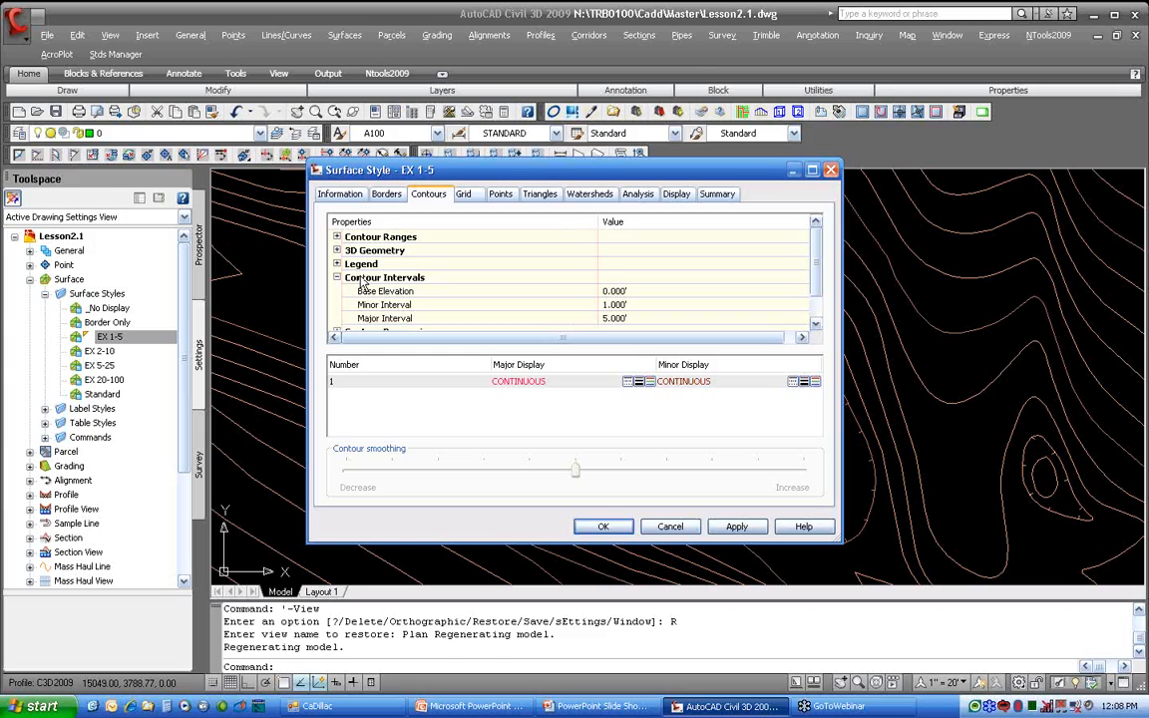
pyautogui.moveTo(816, 266); pyautogui.dragTo(816, 280)
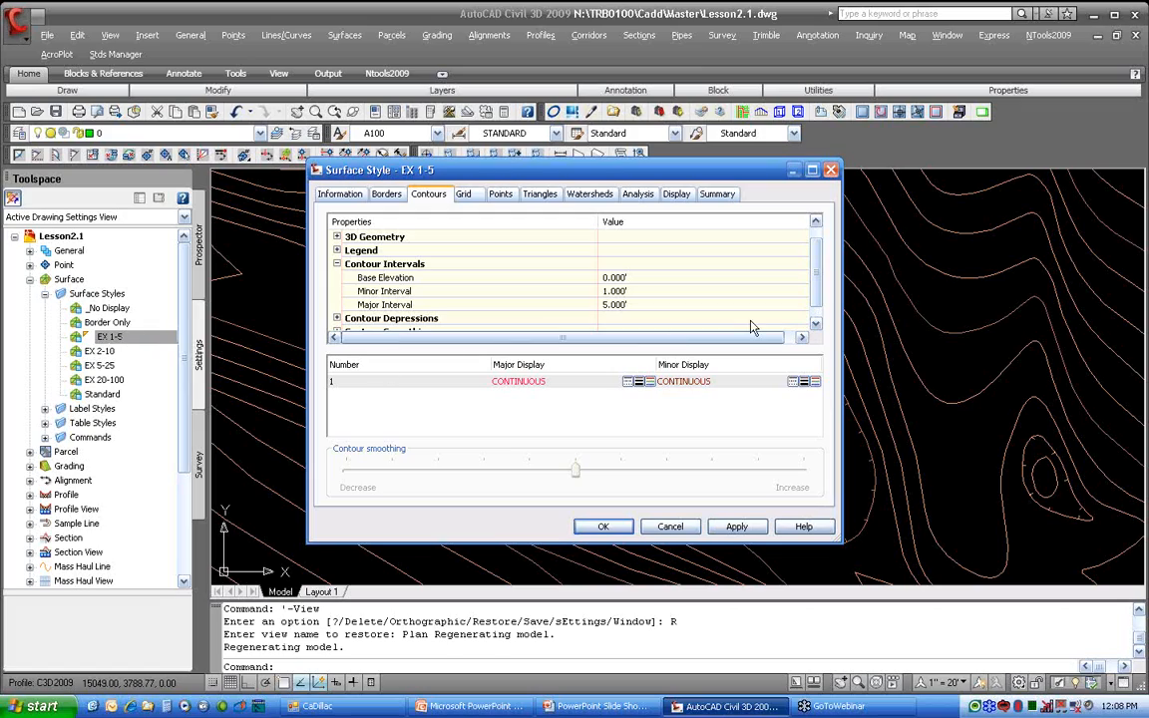
pyautogui.moveTo(821, 284); pyautogui.dragTo(821, 309)
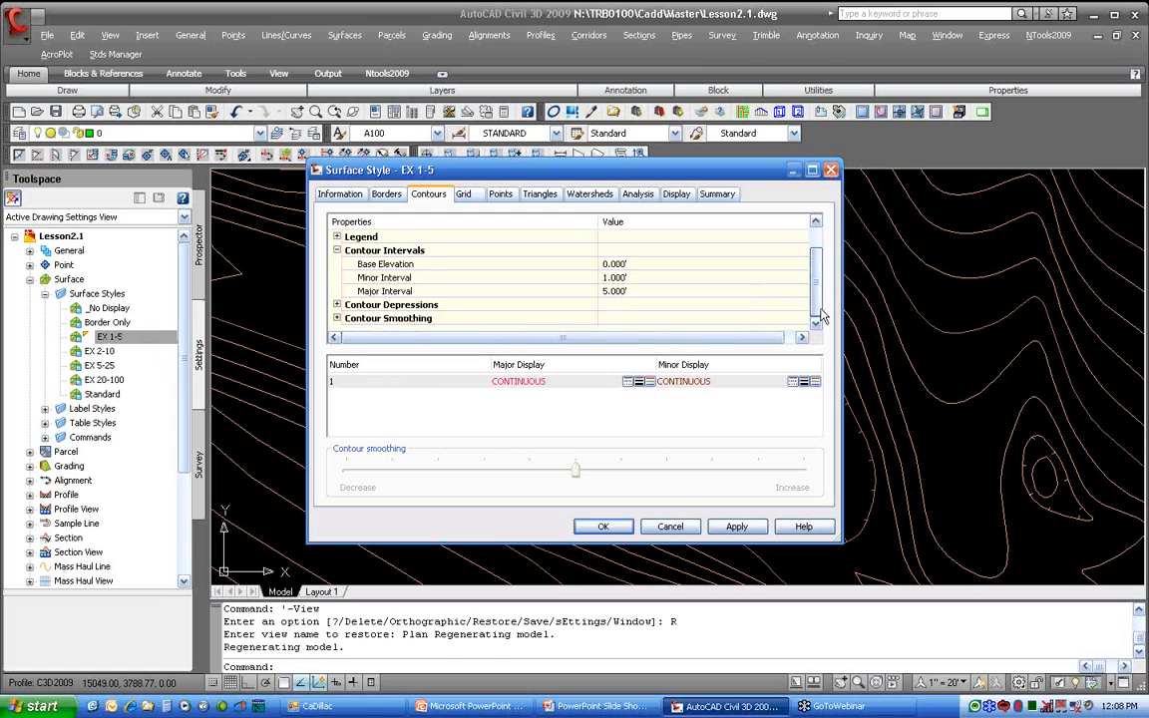
pyautogui.click(337, 304)
pyautogui.moveTo(816, 271); pyautogui.dragTo(817, 295)
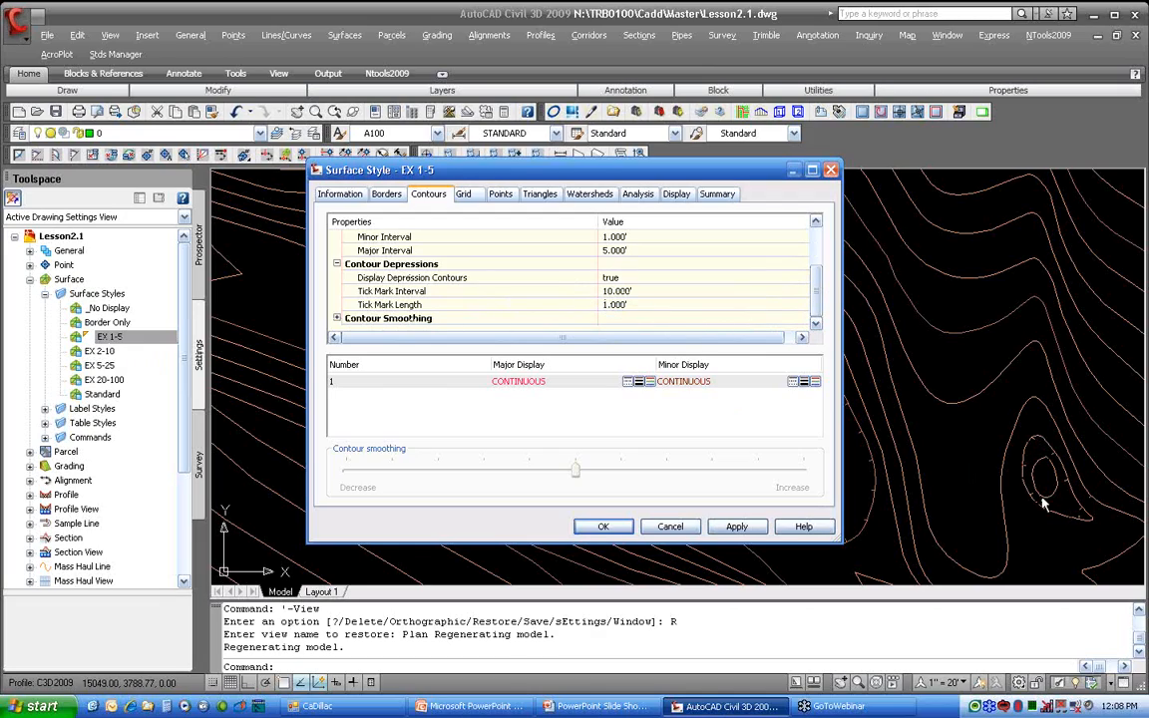
# Check the tick mark interval and length in style EX 1-5, set Display Depression Contours to false, and apply
pyautogui.click(636, 290)
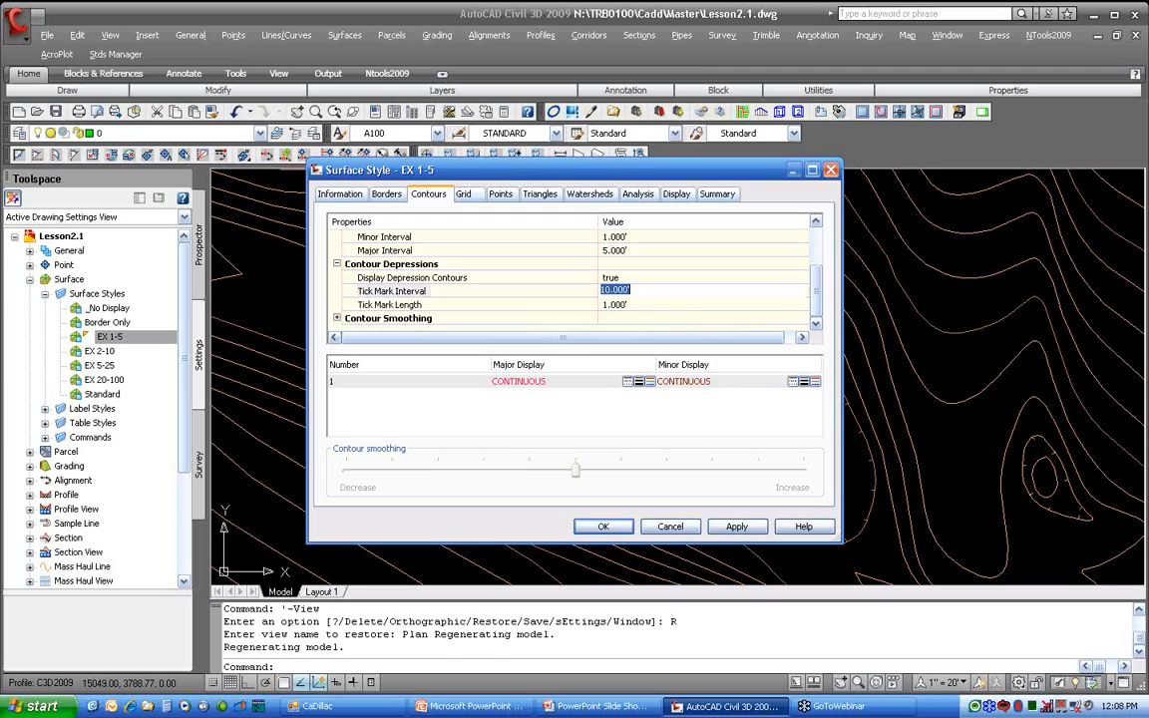
pyautogui.click(641, 304)
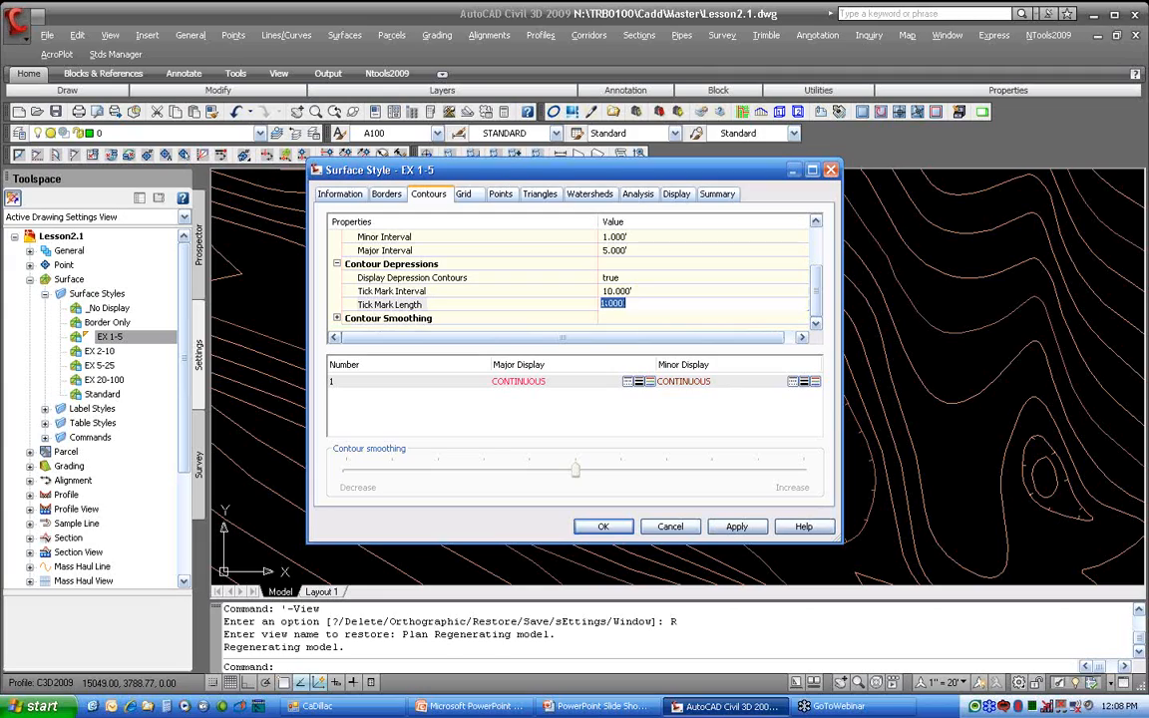
pyautogui.click(638, 278)
pyautogui.click(629, 292)
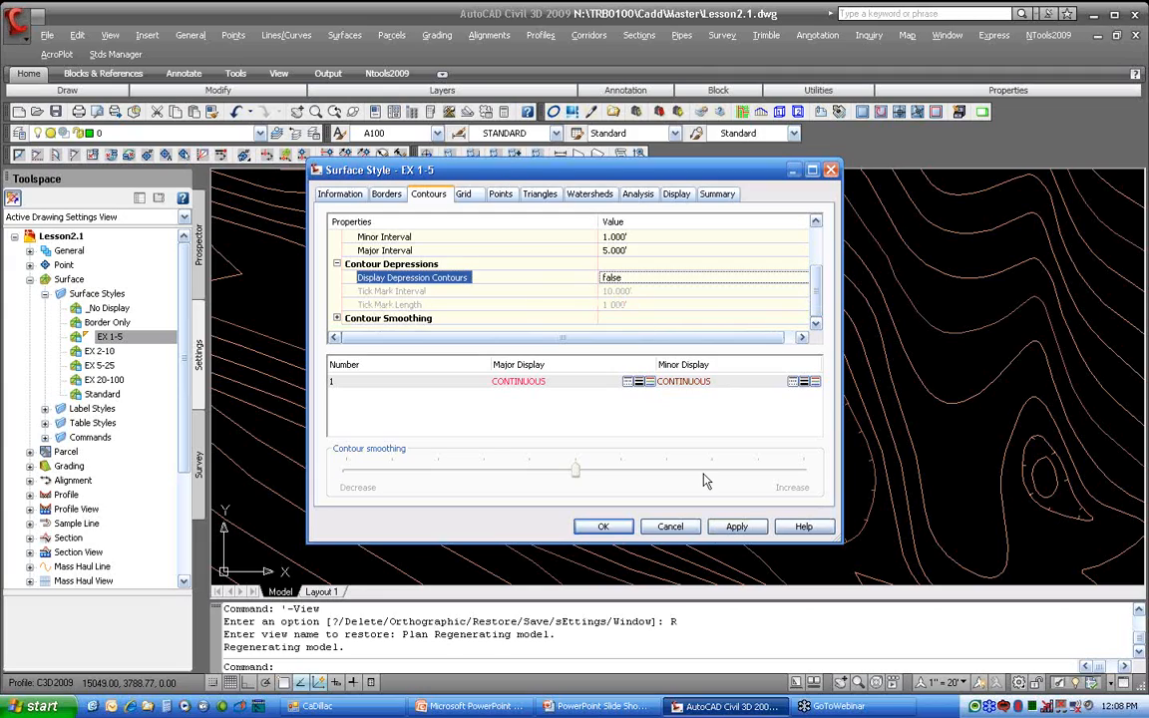
pyautogui.click(736, 525)
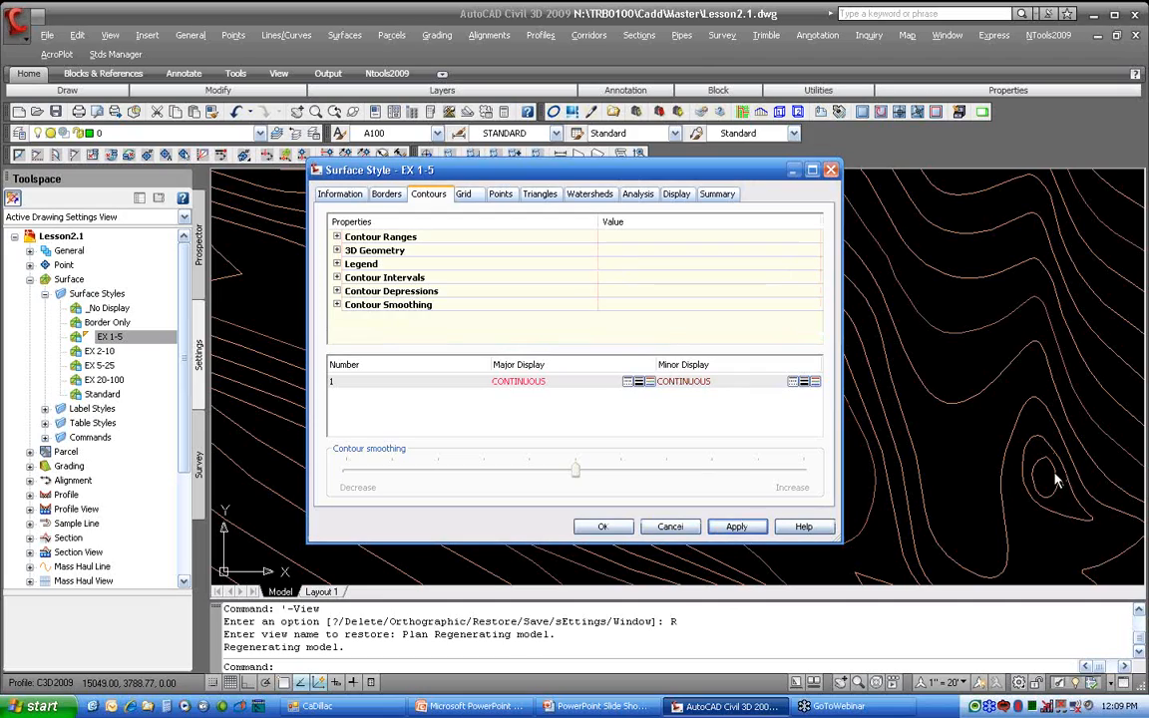
# Set Display Depression Contours back to true under Contour Depressions of style EX 1-5 and apply
pyautogui.click(336, 291)
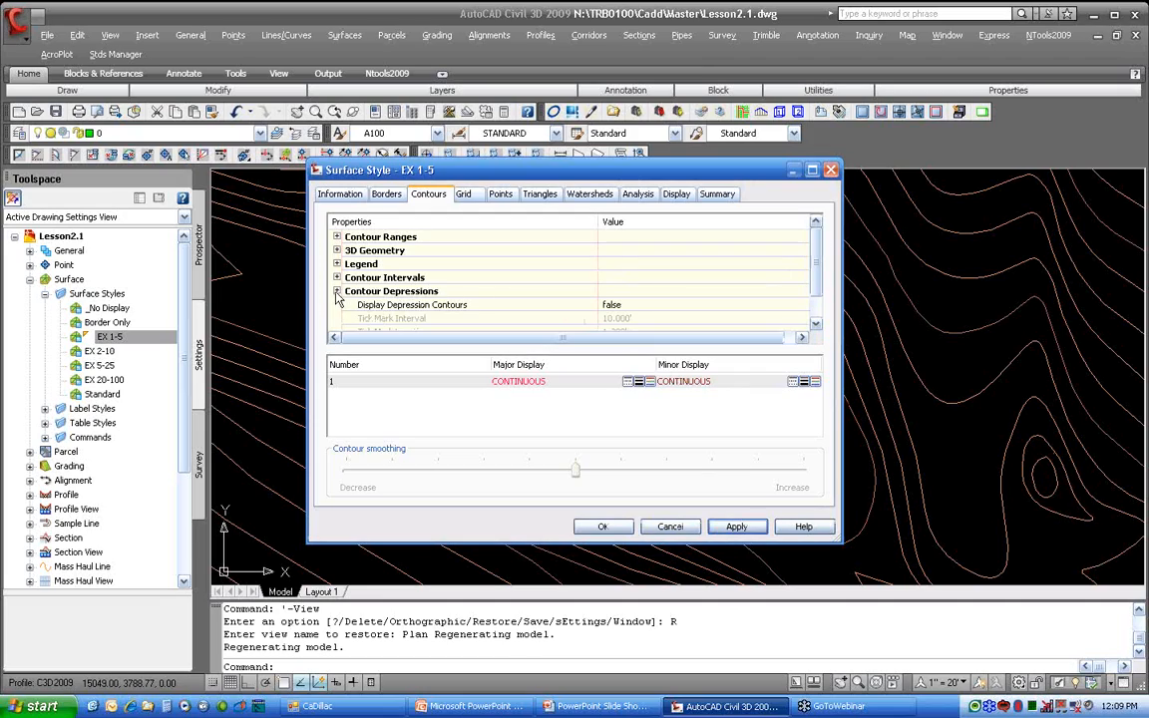
pyautogui.click(614, 304)
pyautogui.click(607, 328)
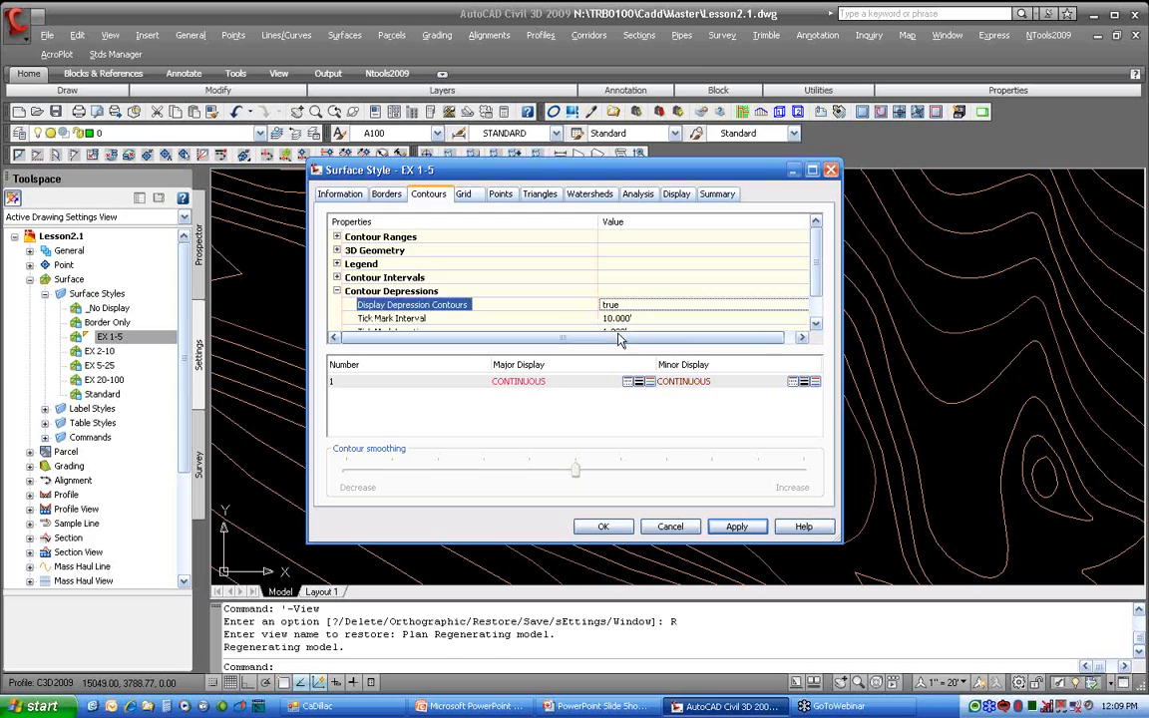
pyautogui.click(736, 527)
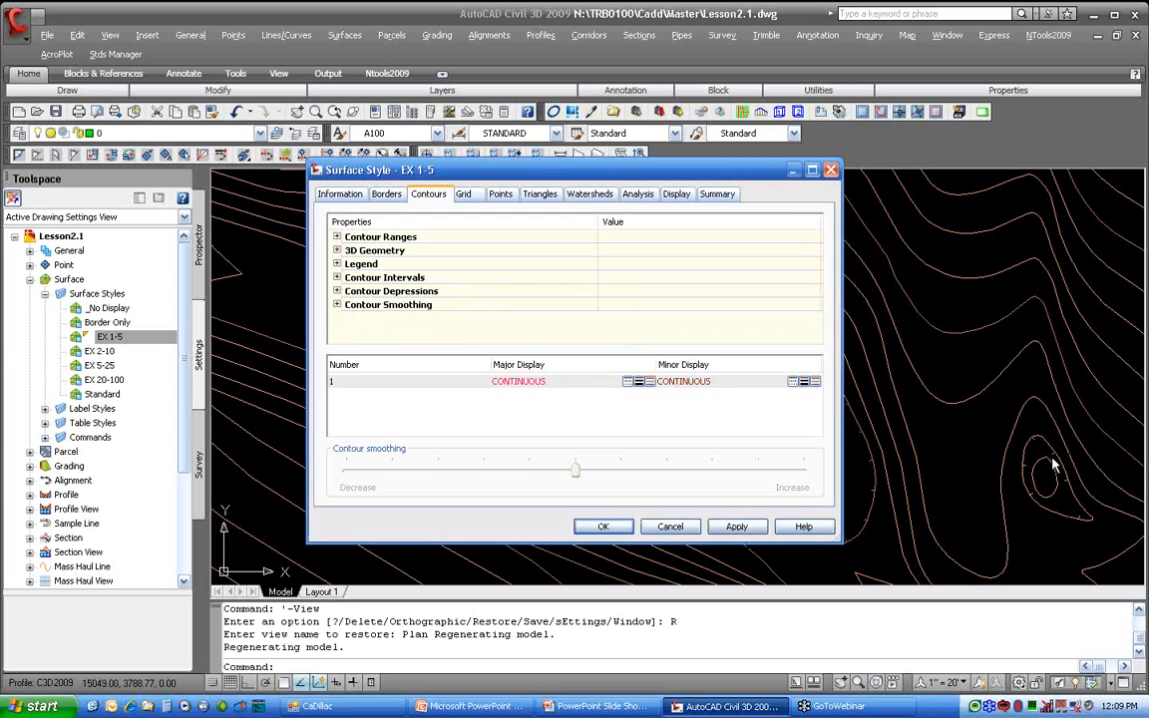
# Review the Points, Triangles, Watersheds and Analysis properties of surface style EX 1-5 and accept the style
pyautogui.click(501, 195)
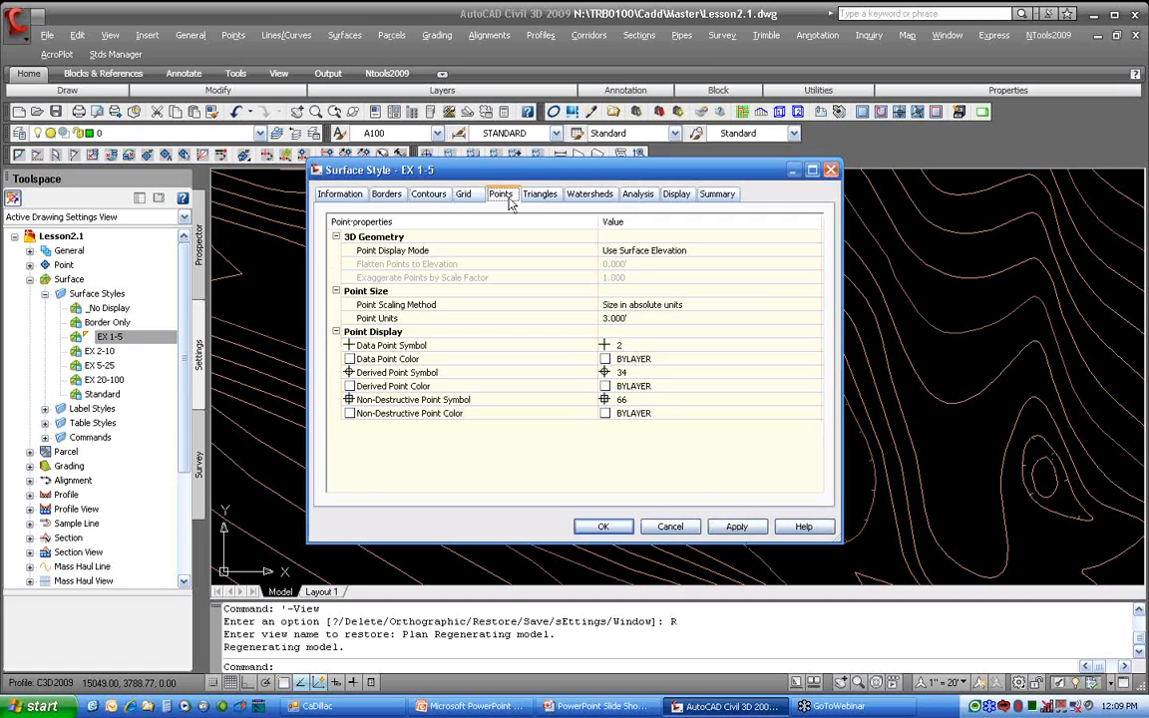
pyautogui.click(541, 196)
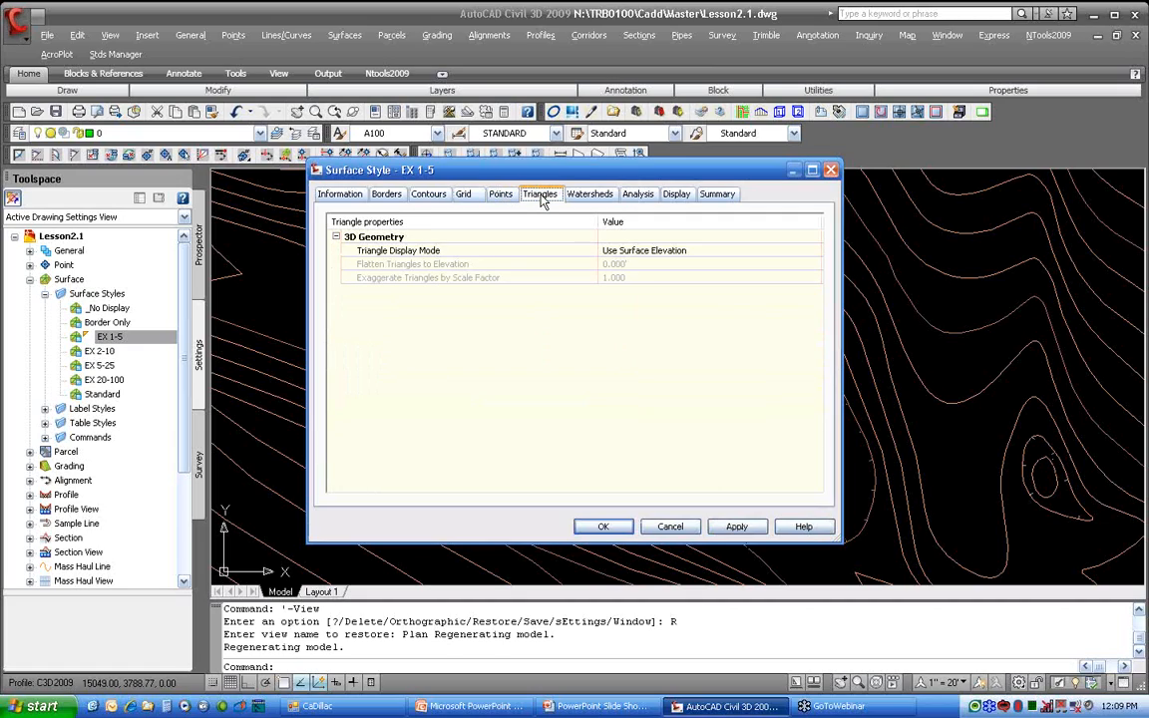
pyautogui.click(590, 196)
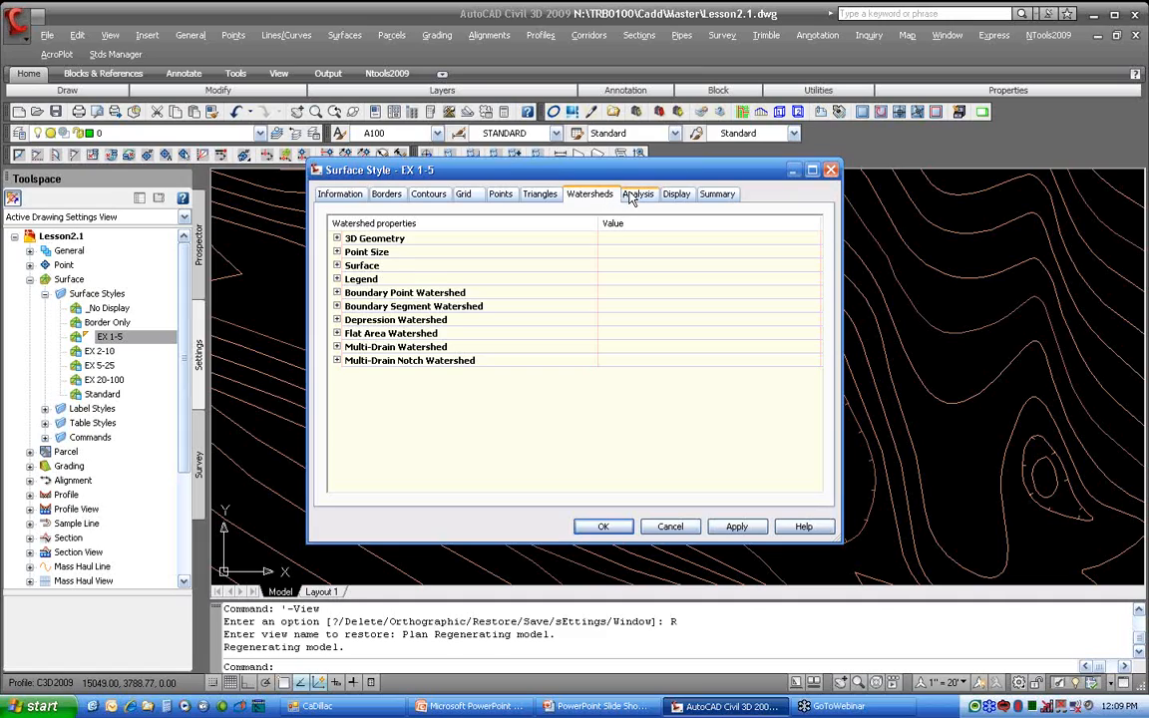
pyautogui.click(630, 195)
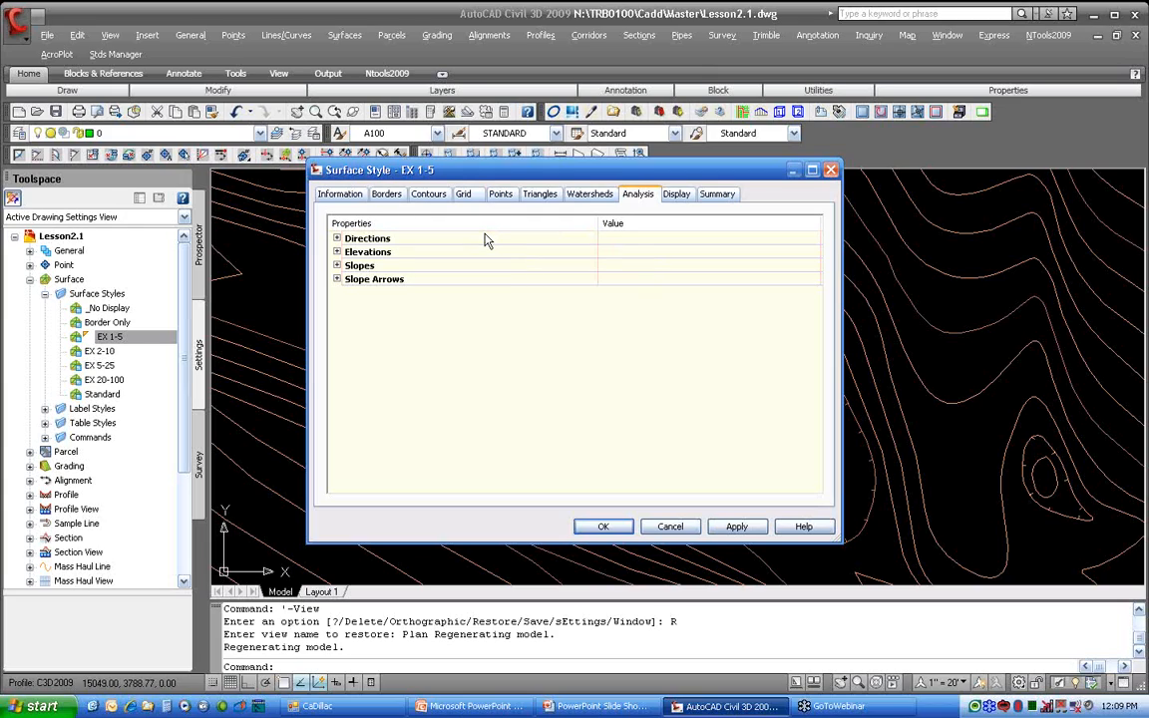
pyautogui.click(599, 526)
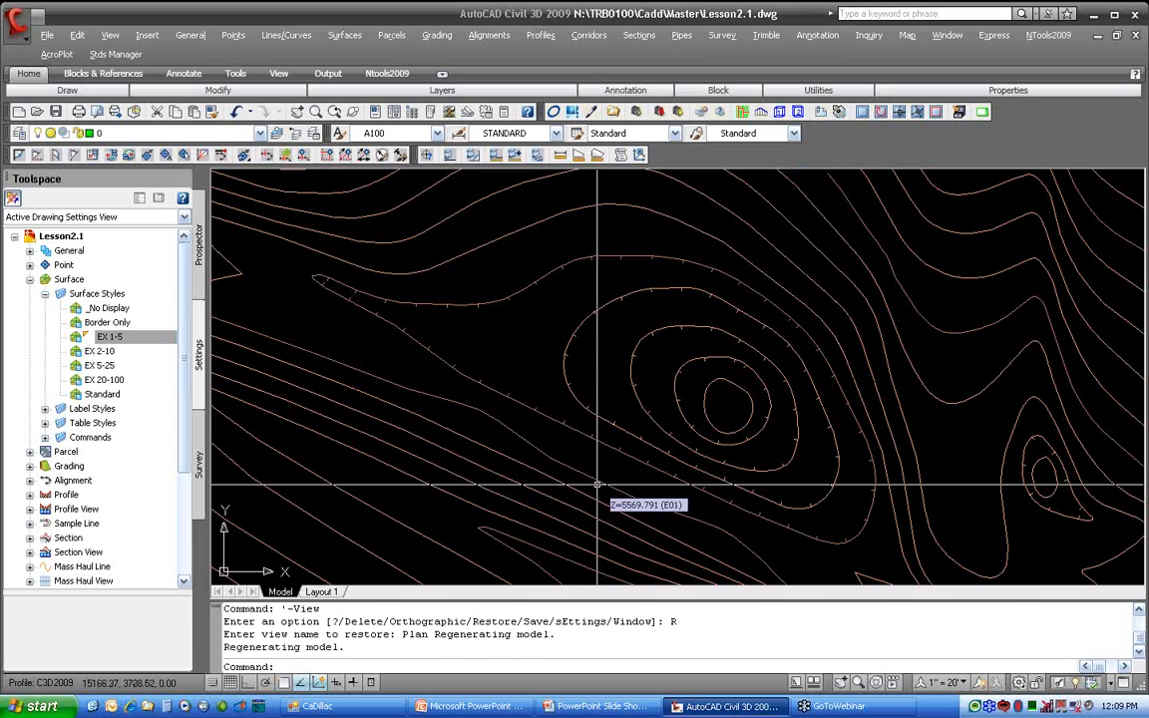
# Assign the Border Only surface style to surface E01 through its surface properties
pyautogui.scroll(-6, 679, 355)
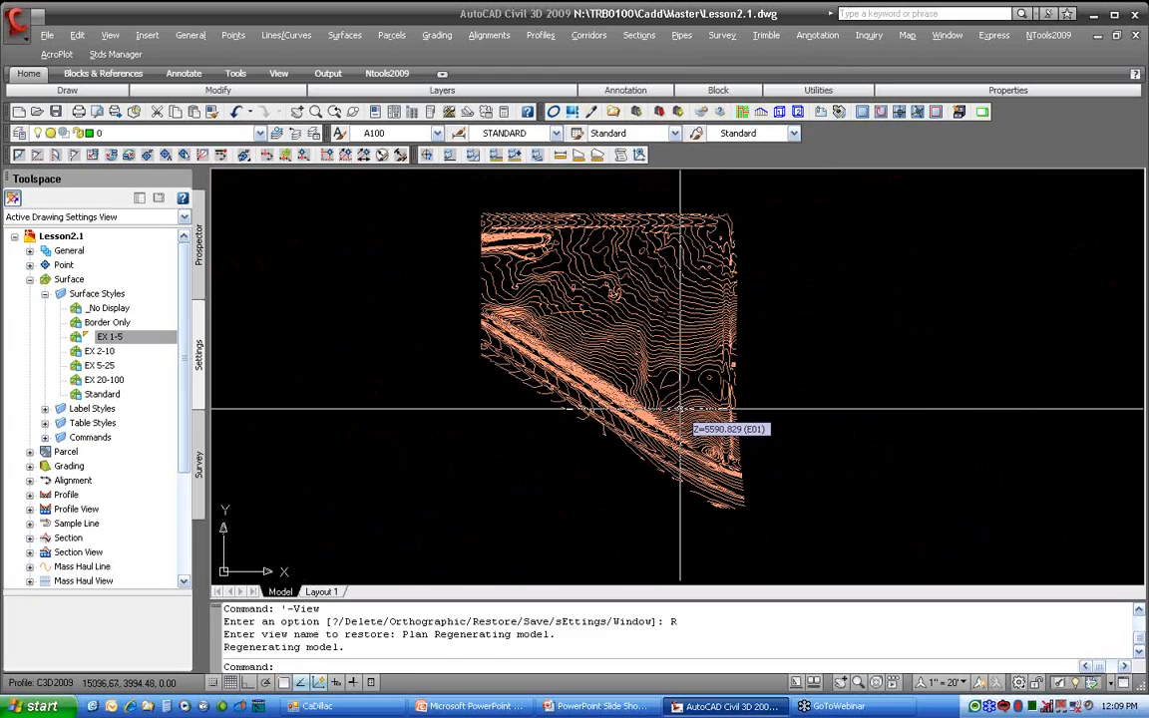
pyautogui.scroll(2, 681, 409)
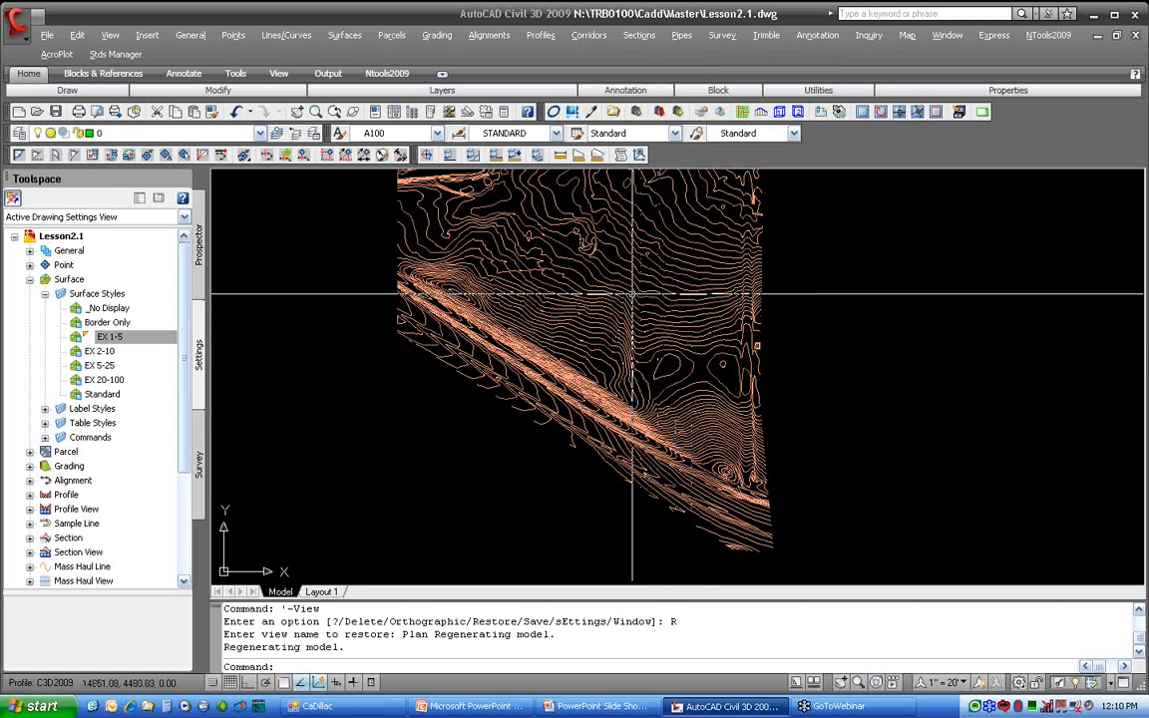
pyautogui.click(628, 256)
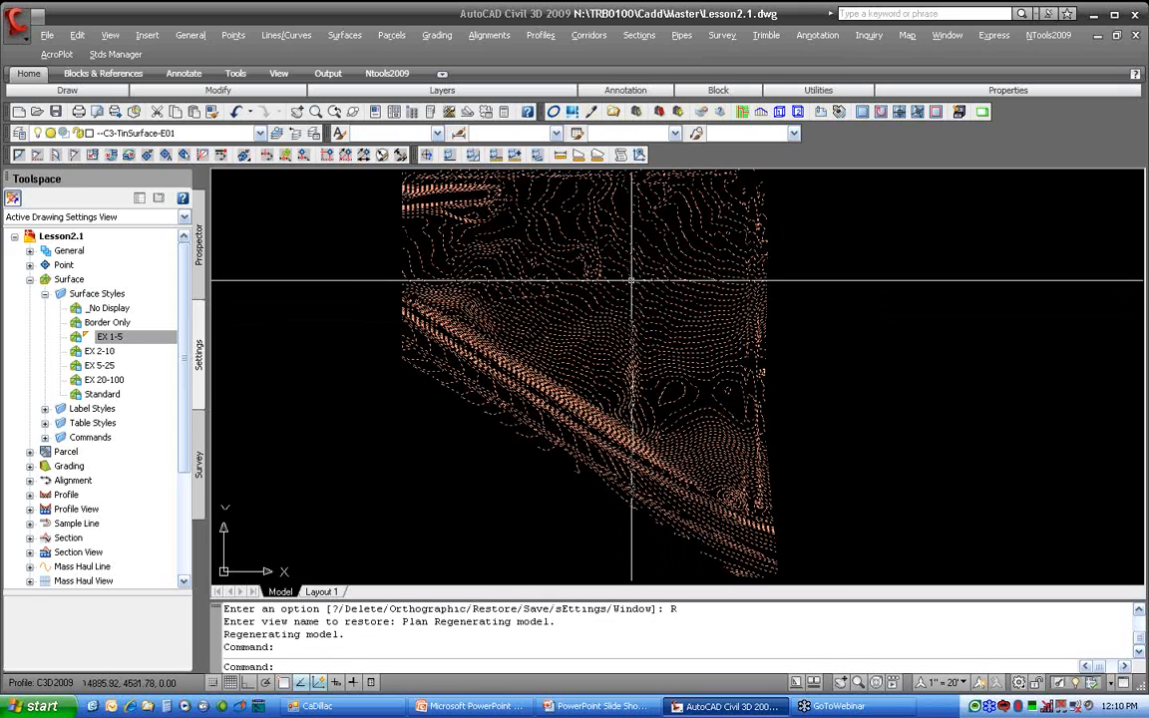
pyautogui.rightClick(562, 285)
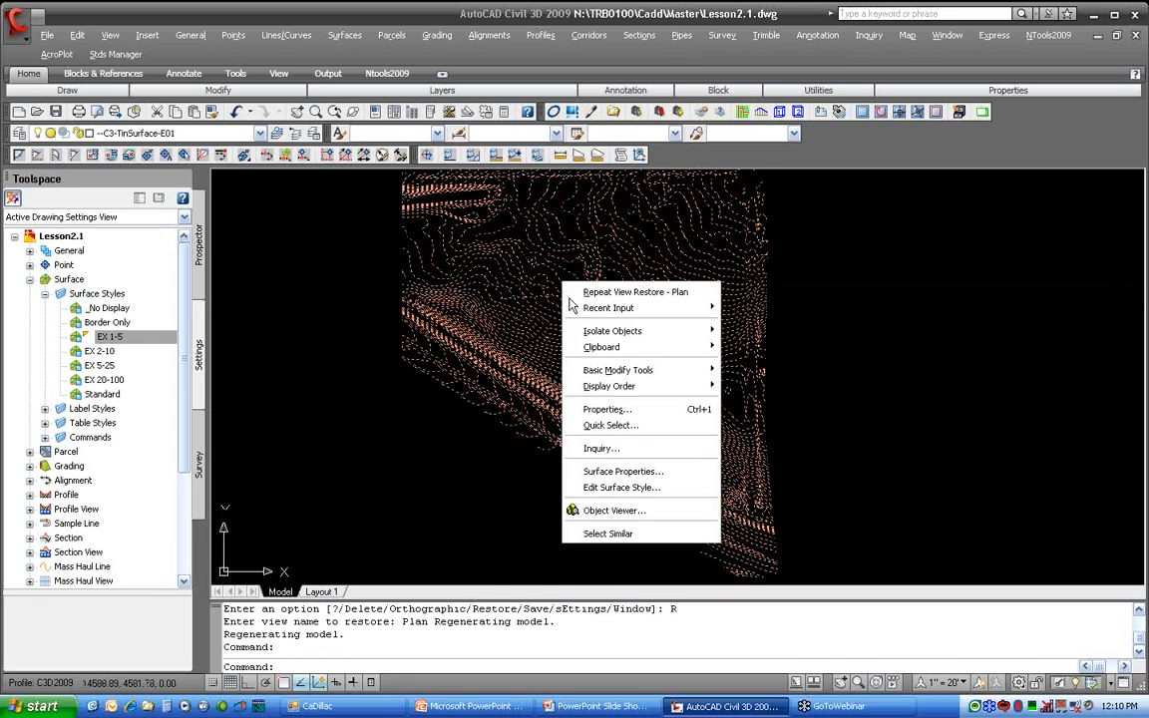
pyautogui.click(620, 409)
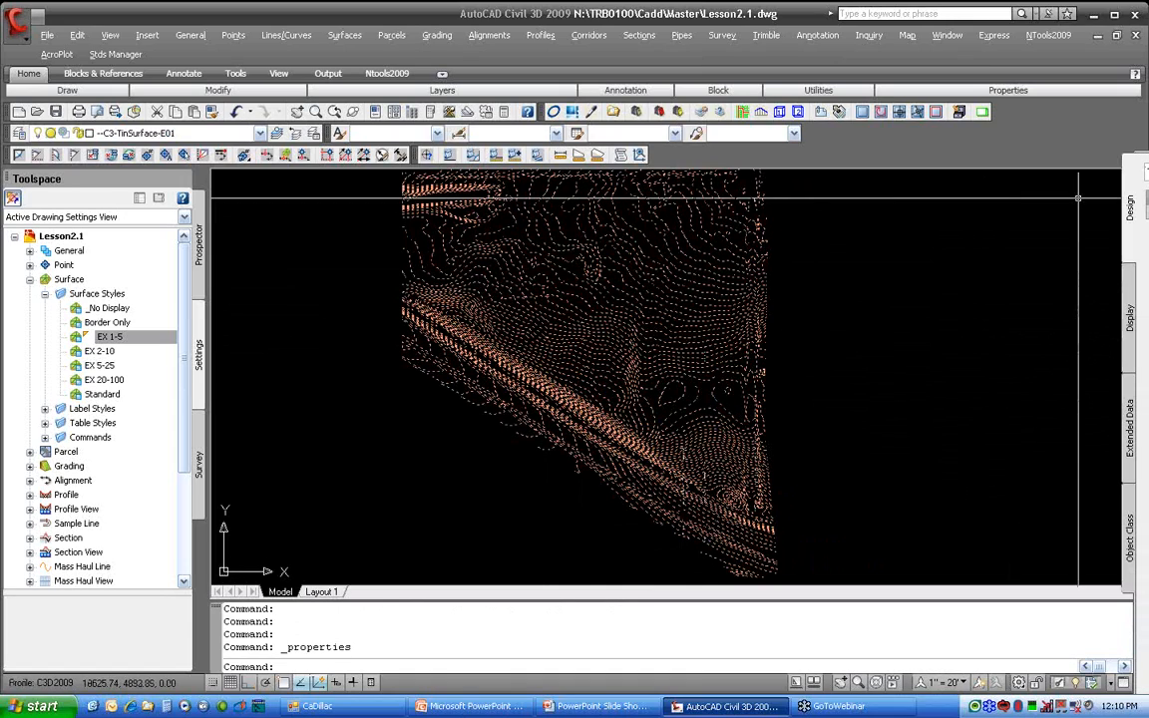
pyautogui.rightClick(601, 465)
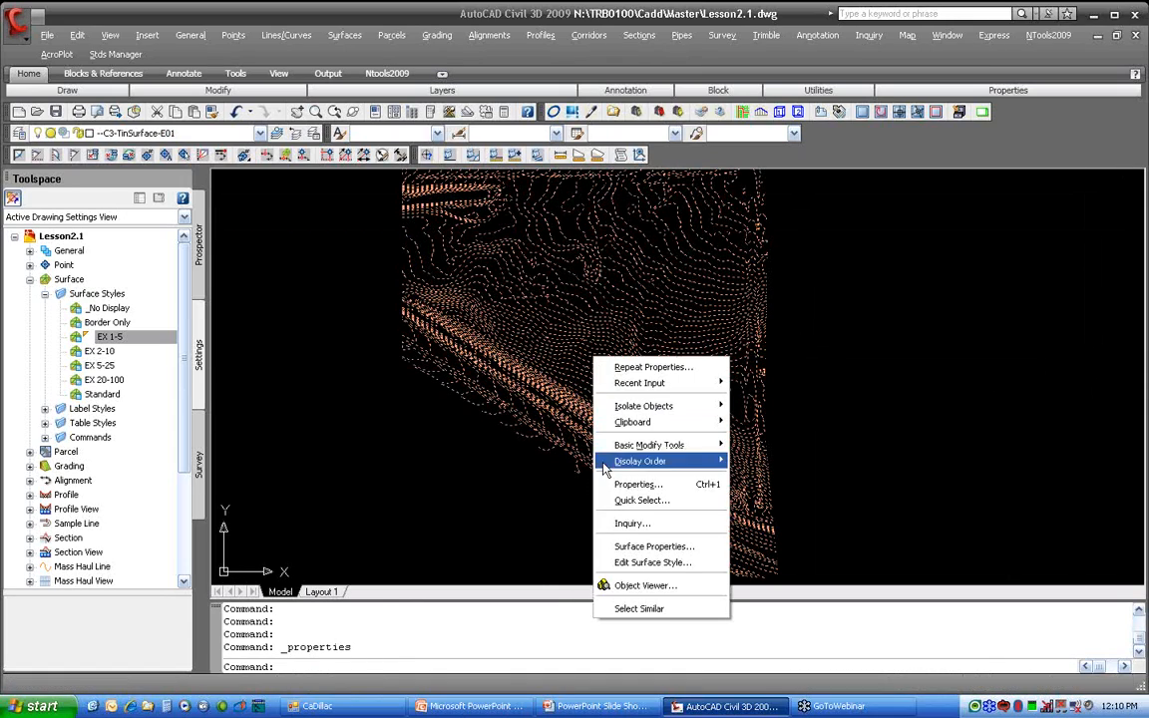
pyautogui.click(643, 550)
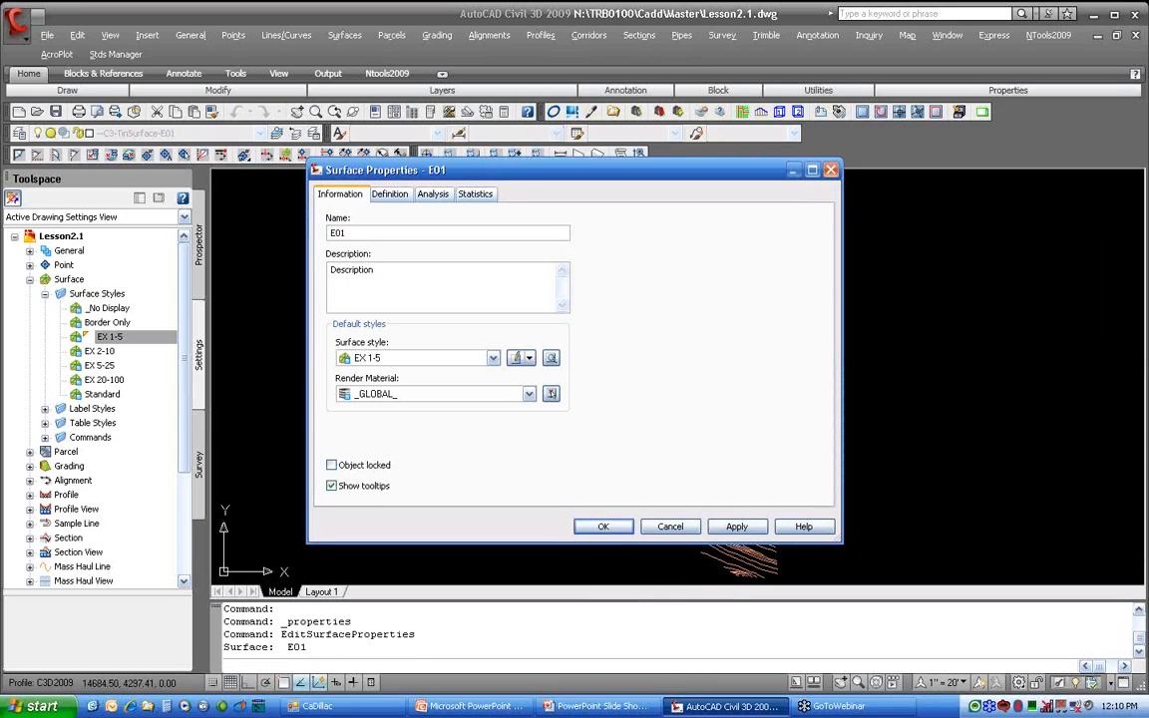
pyautogui.click(372, 359)
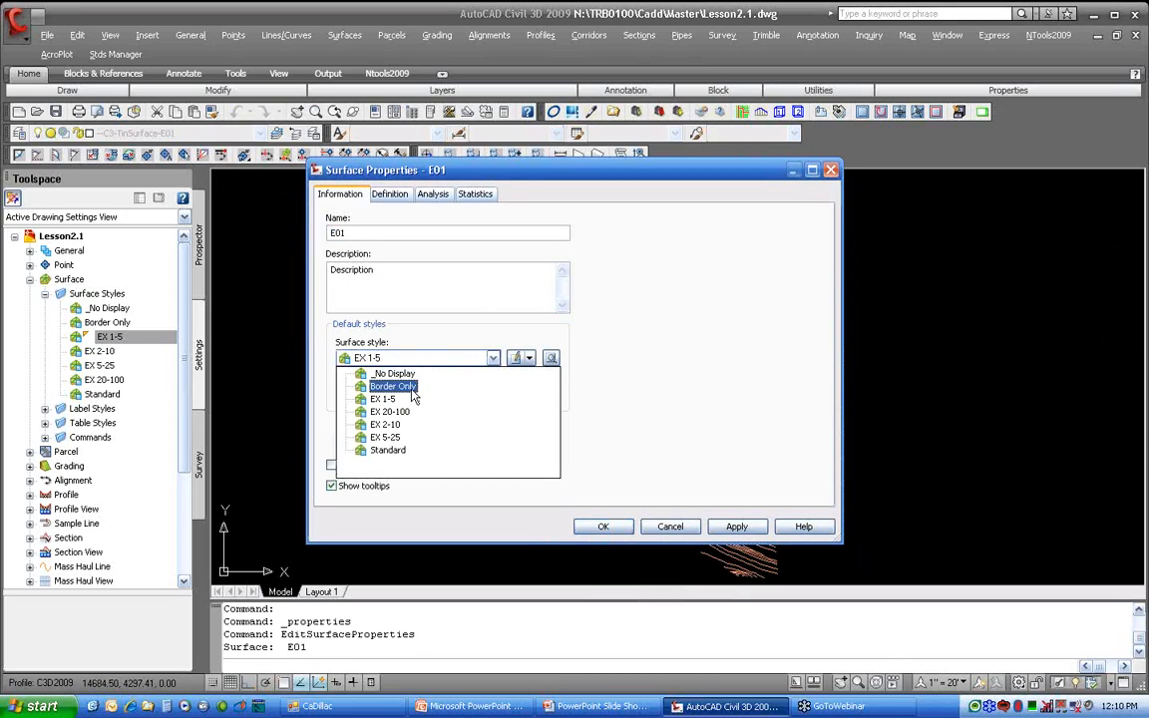
pyautogui.click(385, 387)
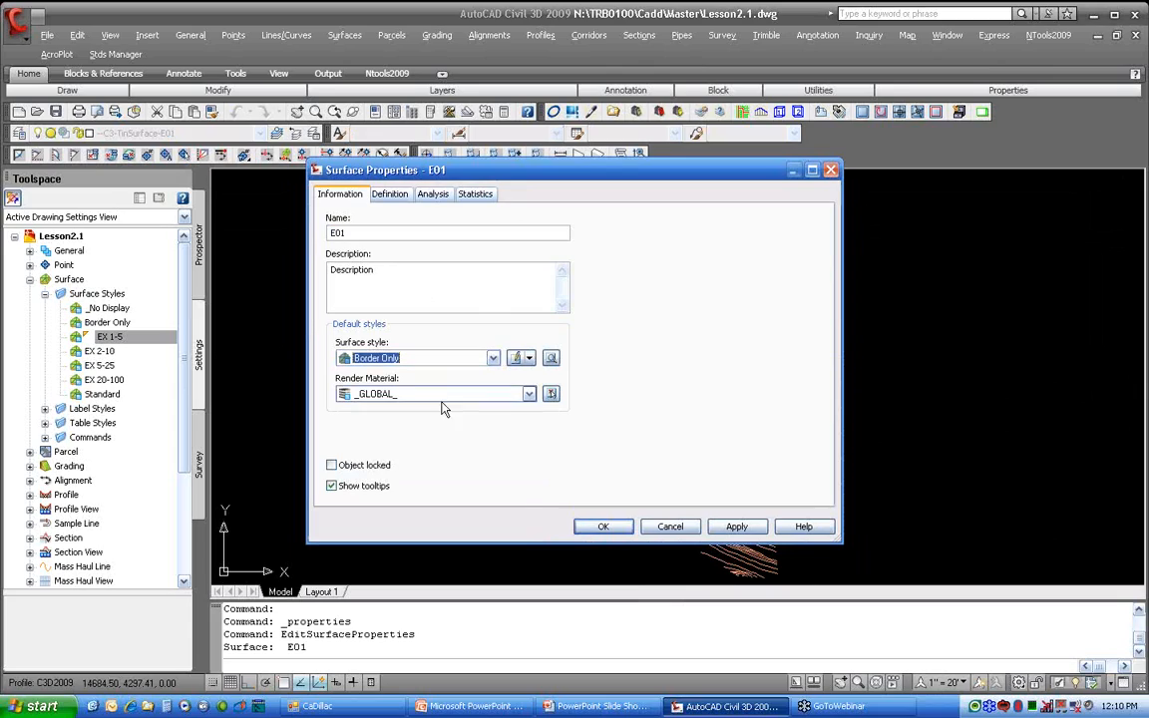
pyautogui.click(593, 524)
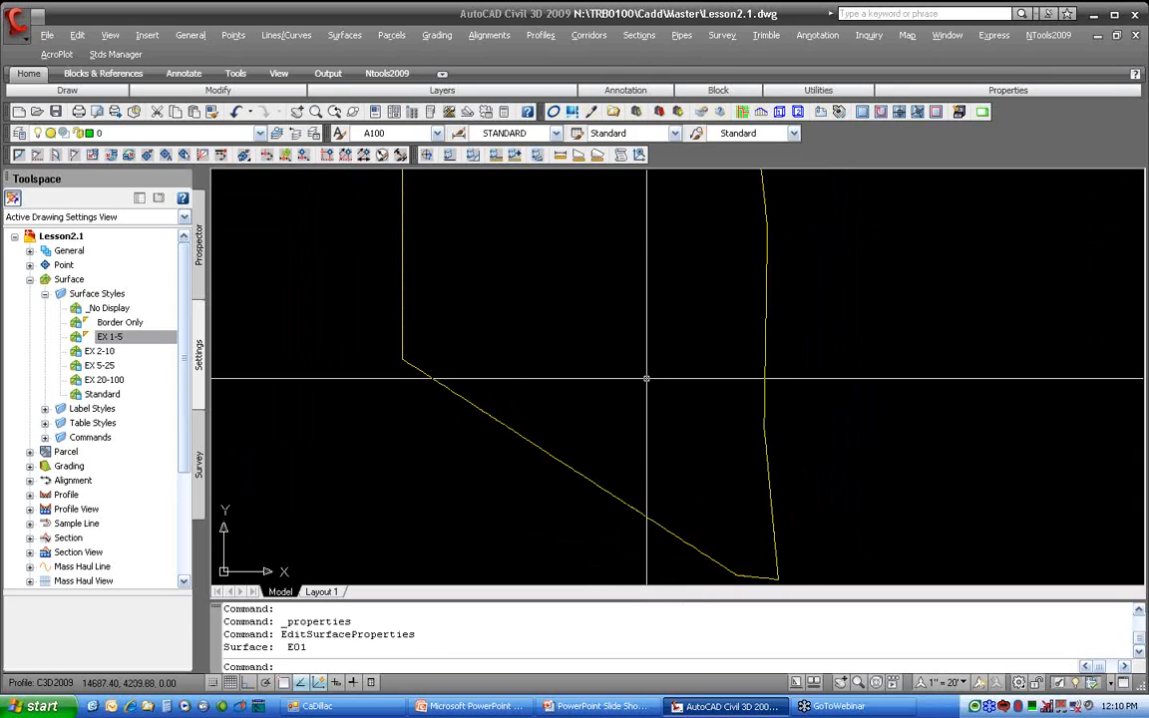
# Select the surface by its border and change its surface style to _No Display in the surface properties
pyautogui.scroll(-1, 647, 377)
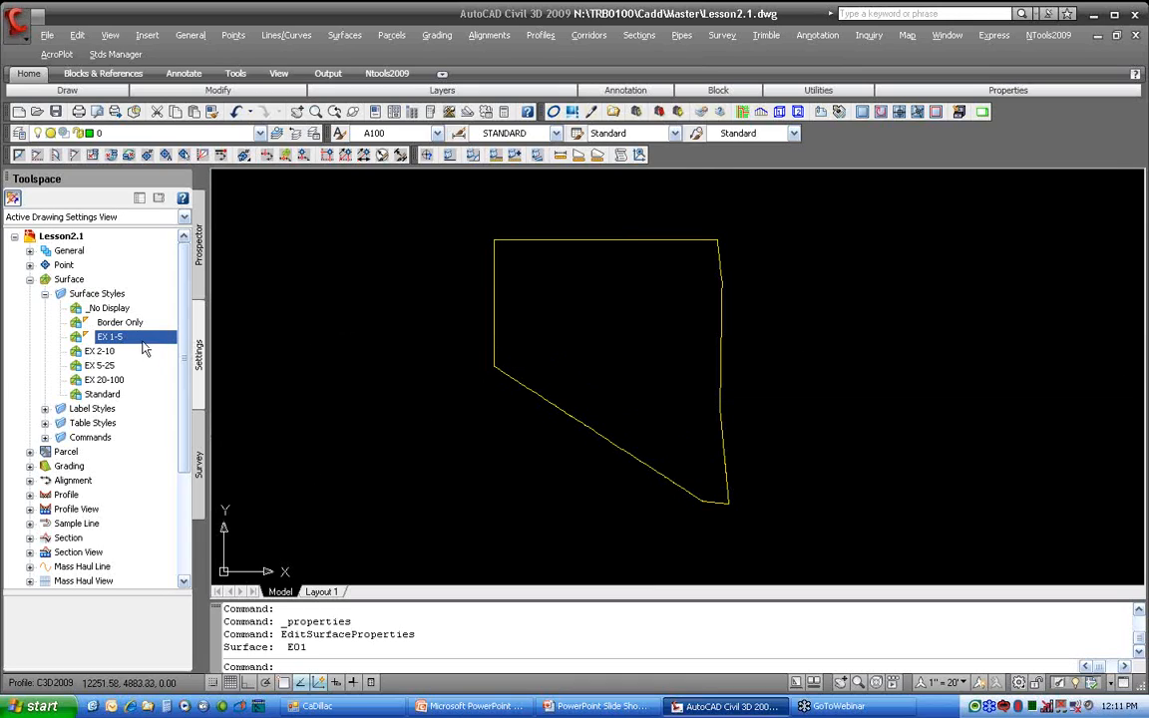
pyautogui.click(505, 373)
pyautogui.rightClick(505, 373)
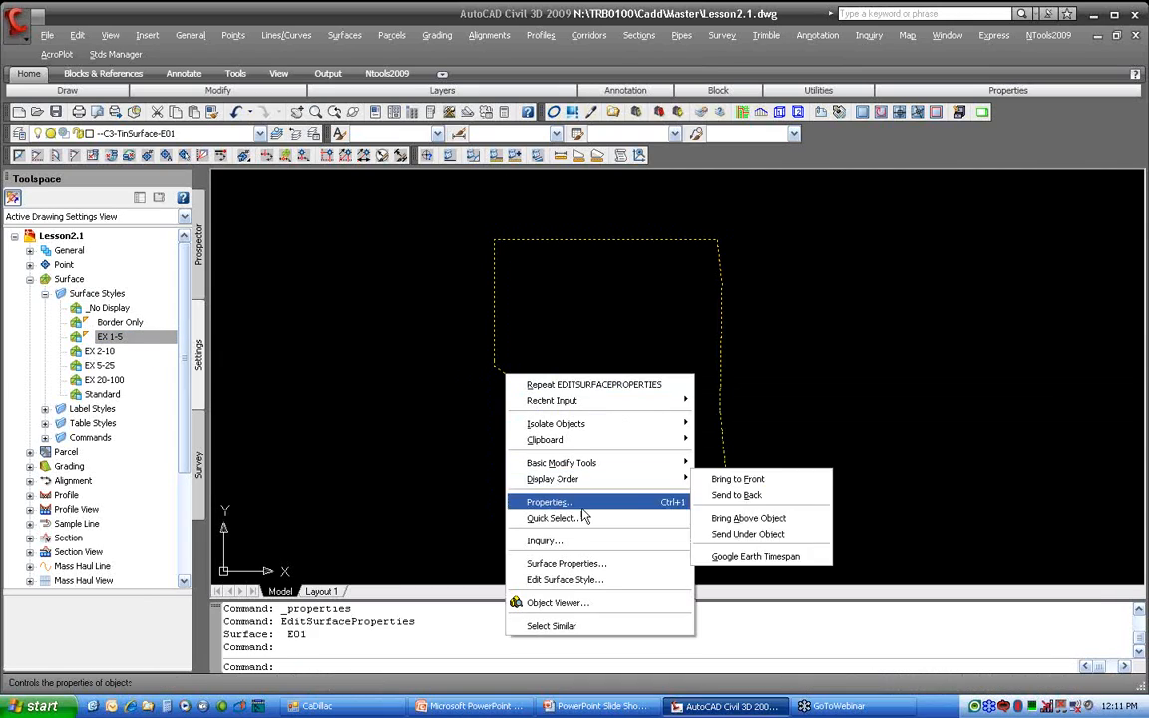
pyautogui.click(602, 565)
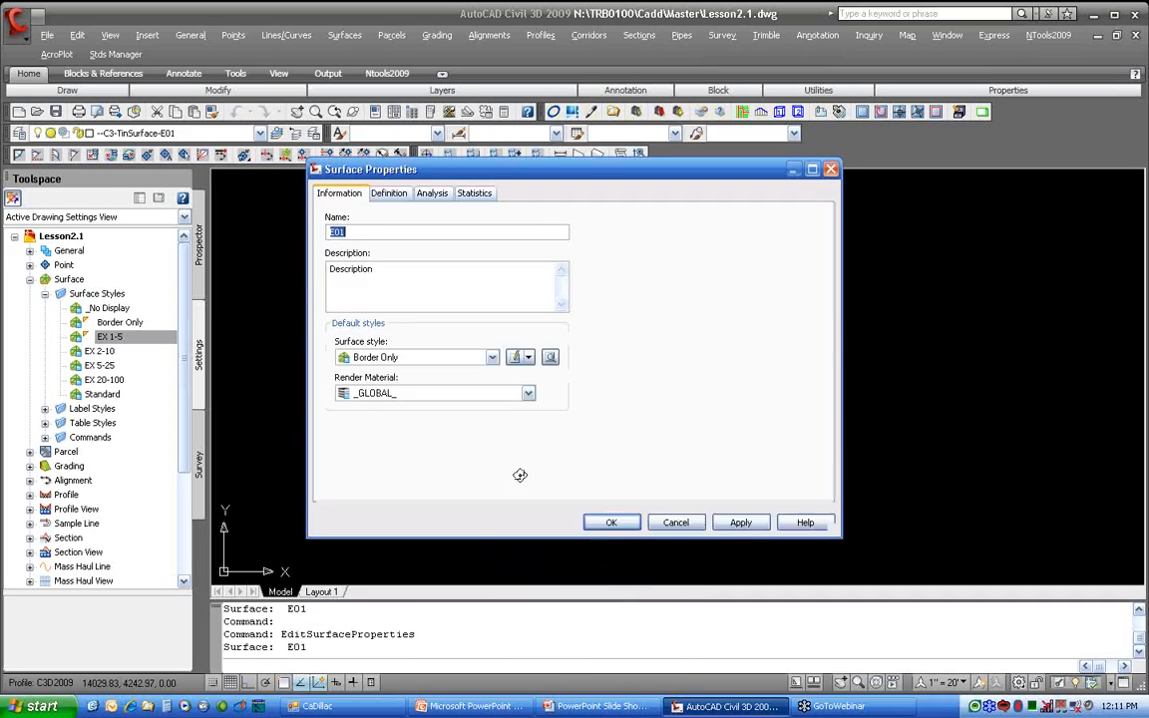
pyautogui.click(410, 359)
pyautogui.click(402, 374)
pyautogui.click(621, 528)
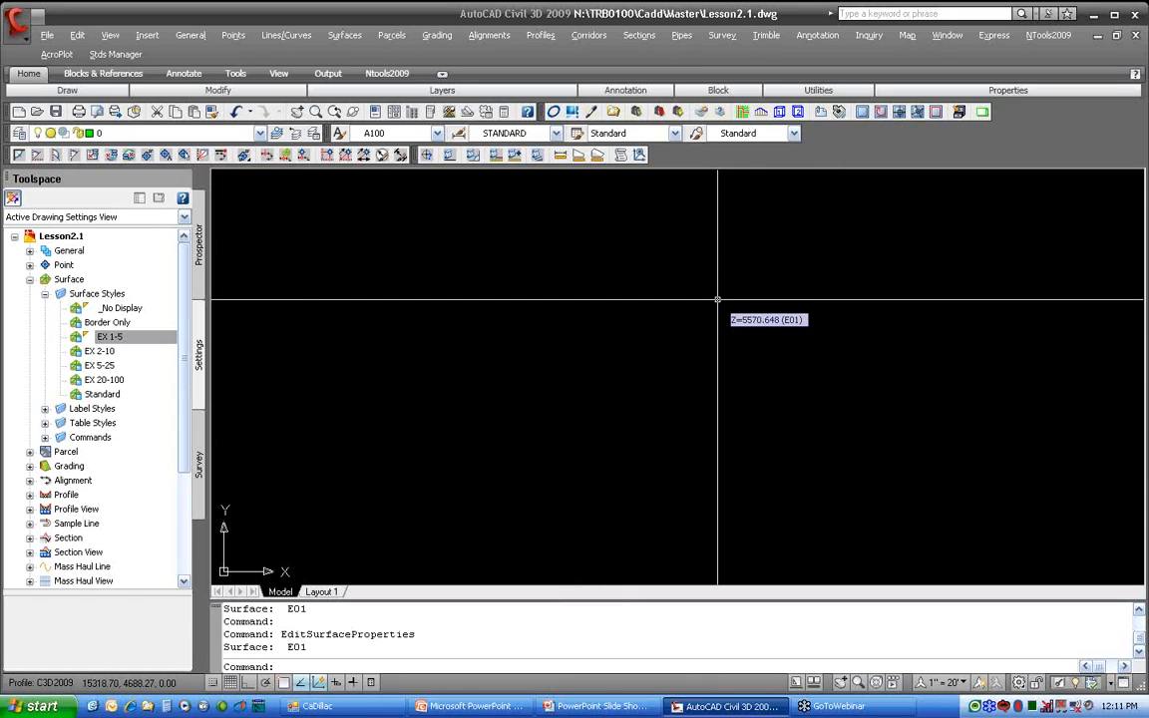
# Find the hidden surface E01 in the drawing's surfaces list and set its style to EX 1-5
pyautogui.click(200, 254)
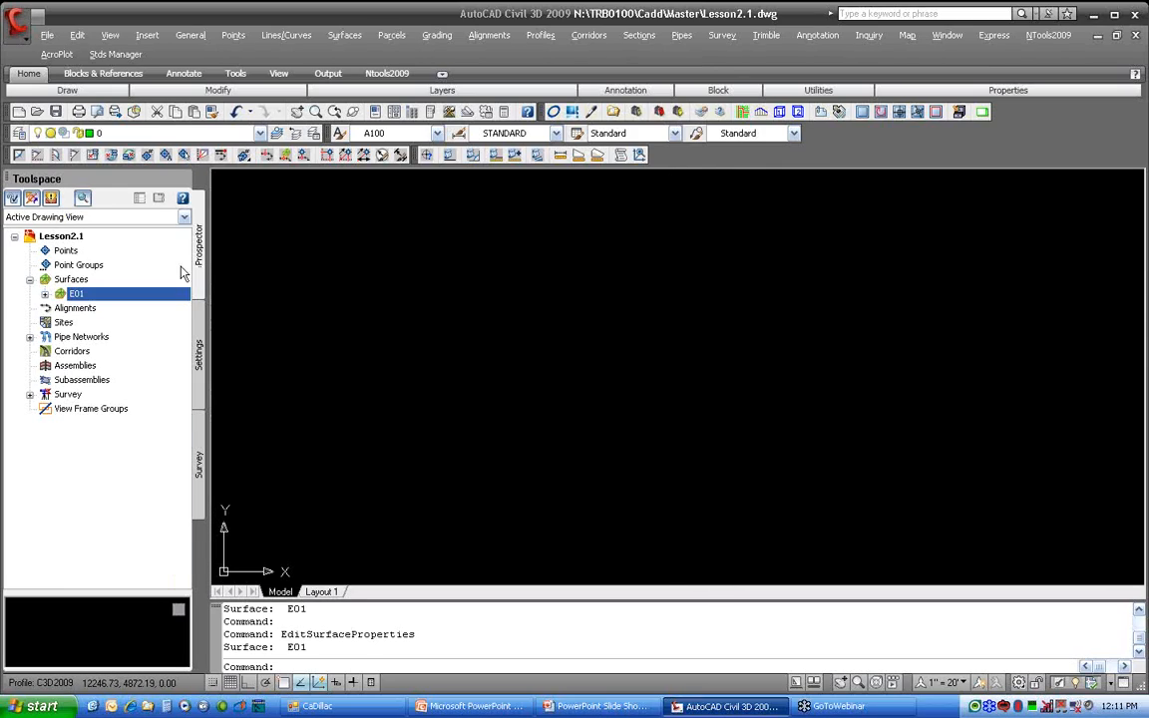
pyautogui.click(80, 281)
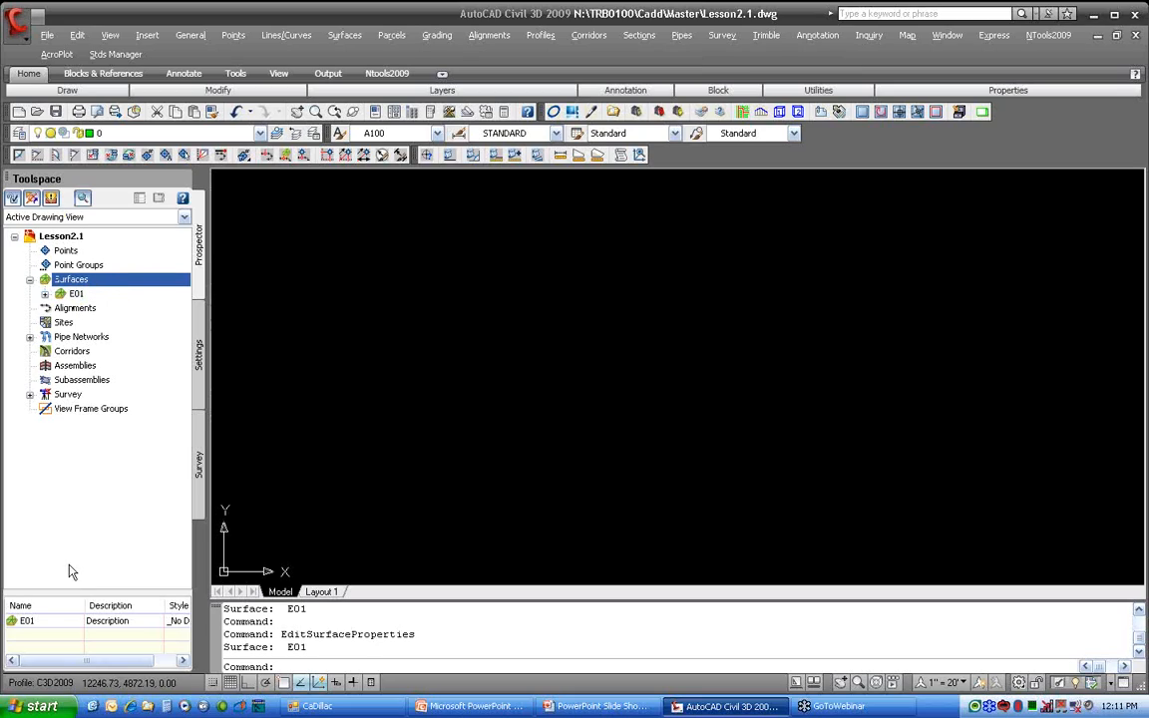
pyautogui.moveTo(129, 661); pyautogui.dragTo(160, 661)
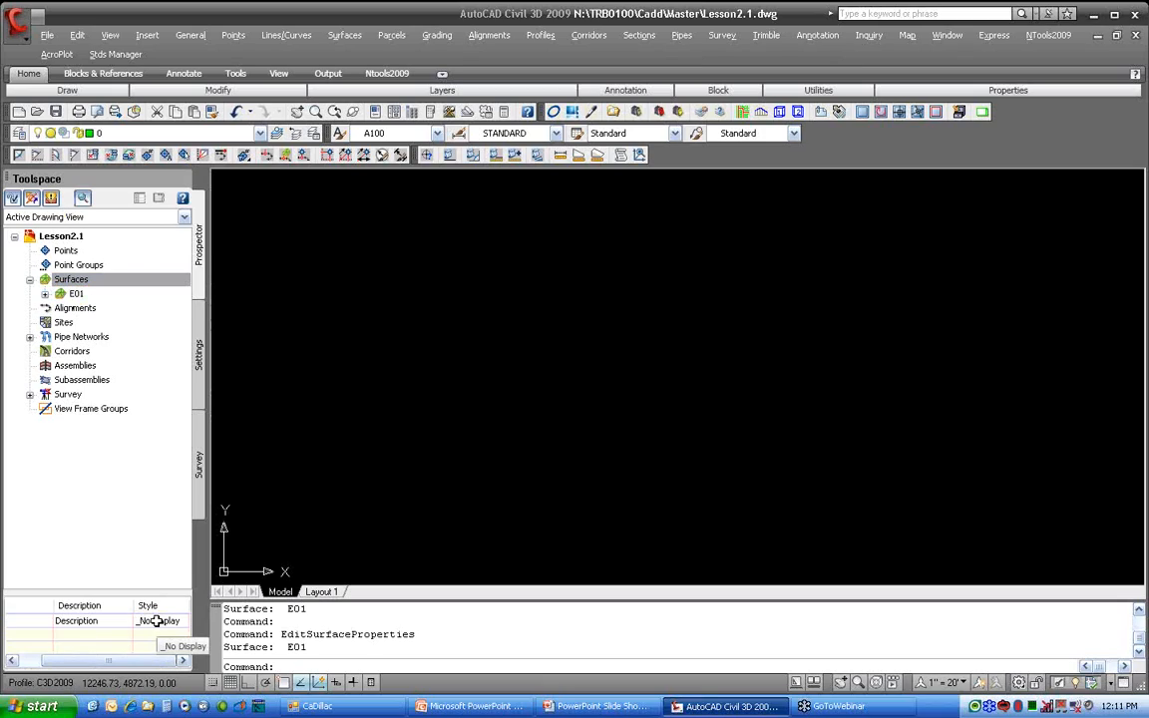
pyautogui.click(156, 621)
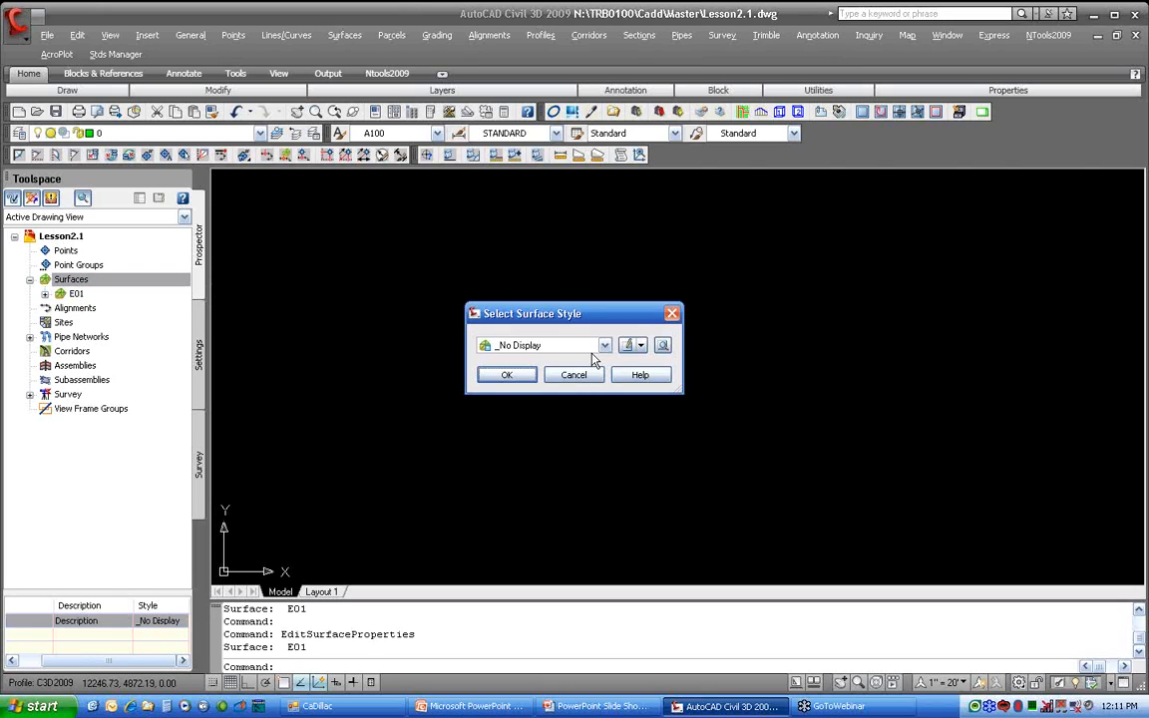
pyautogui.click(605, 346)
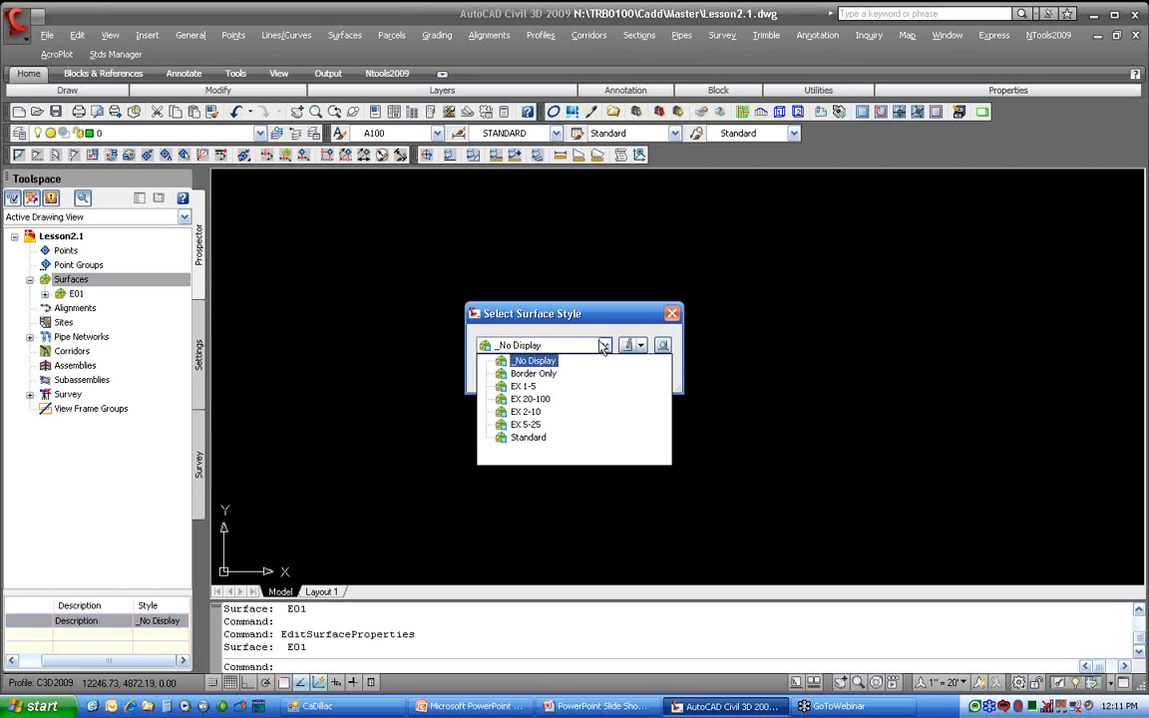
pyautogui.click(526, 386)
pyautogui.press('Return')
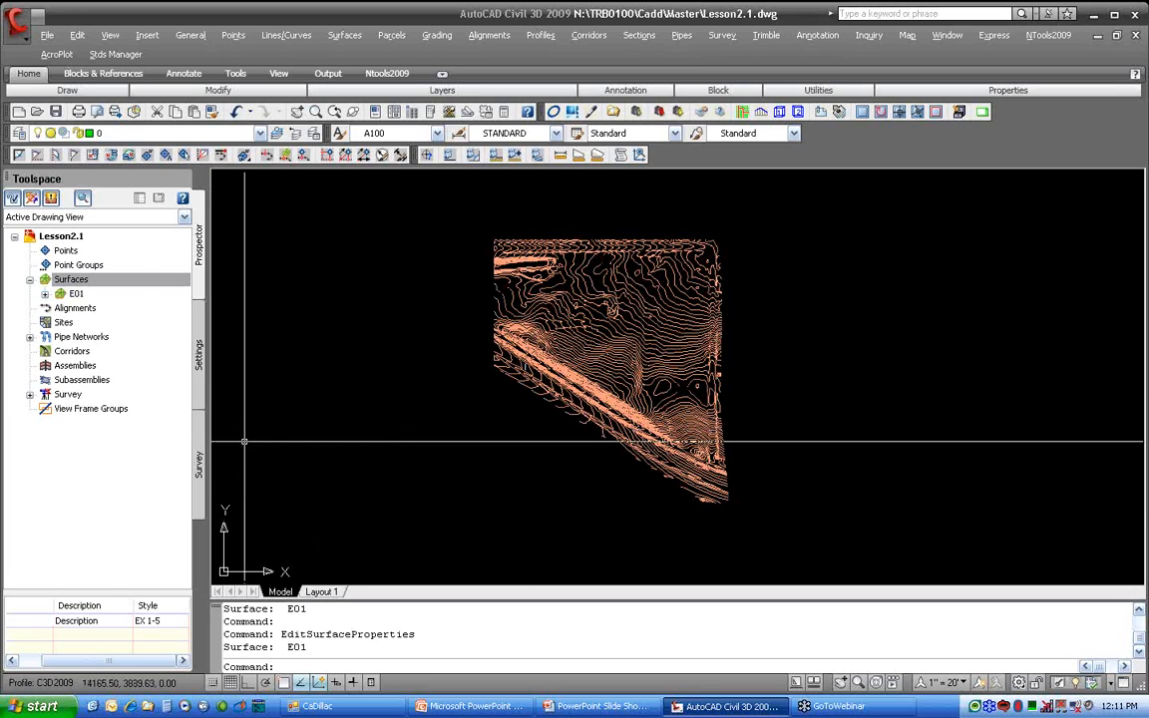
# Open surface E01's properties from the surfaces list, review the available surface styles, and cancel
pyautogui.rightClick(76, 295)
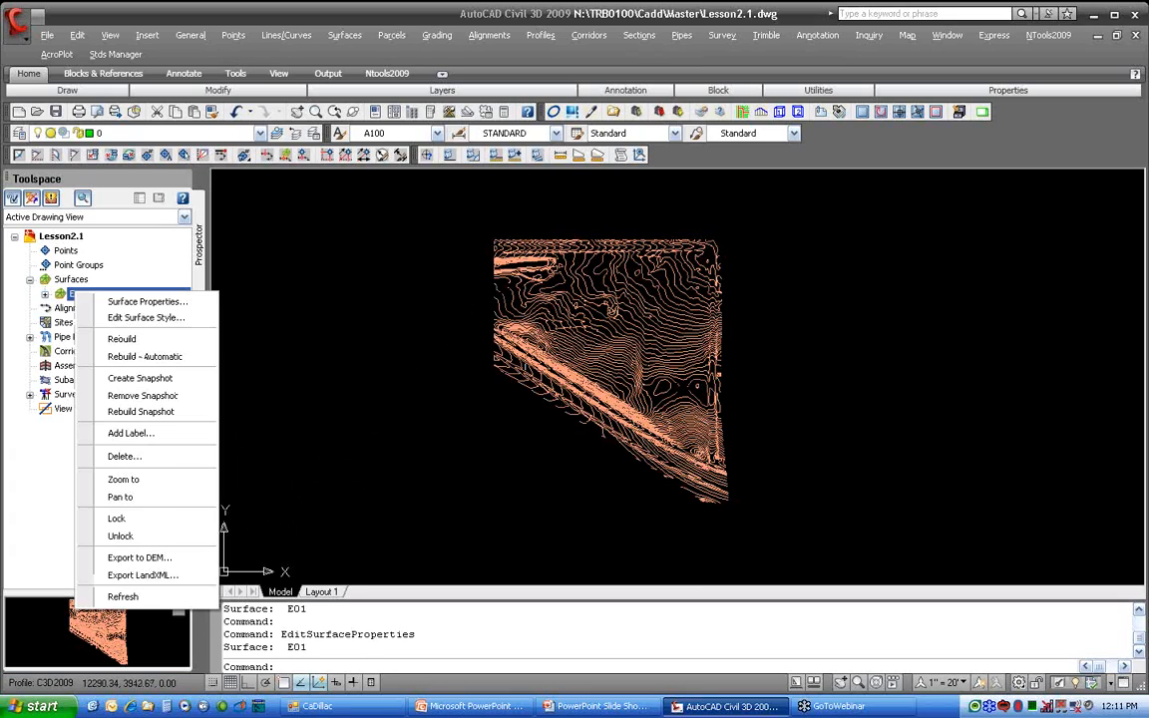
pyautogui.click(146, 301)
pyautogui.click(387, 359)
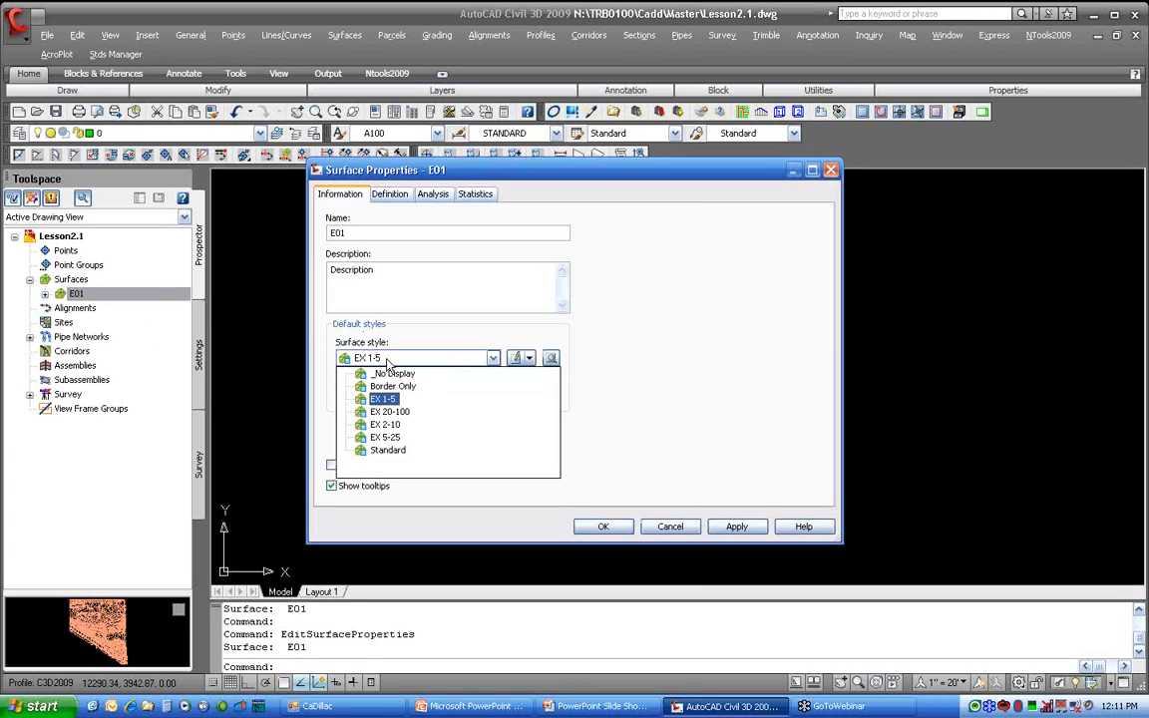
pyautogui.click(688, 528)
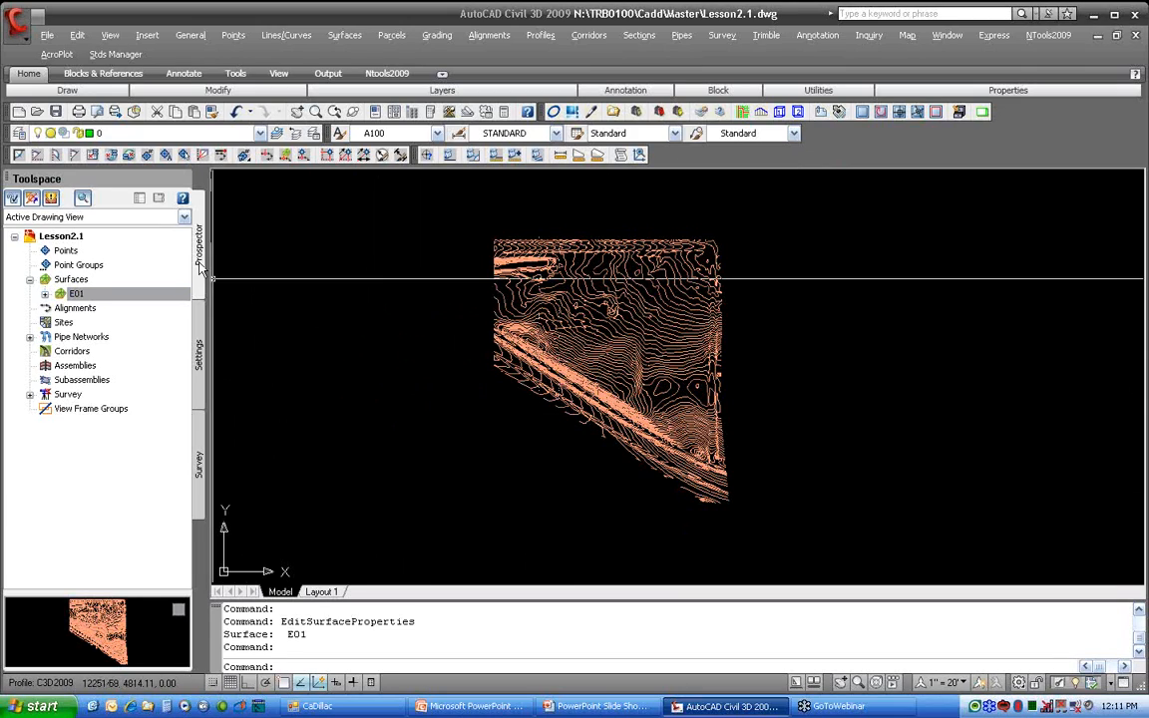
# Switch the project tree to Master View and collapse the Lesson2.1 and Lesson1 drawings
pyautogui.click(183, 218)
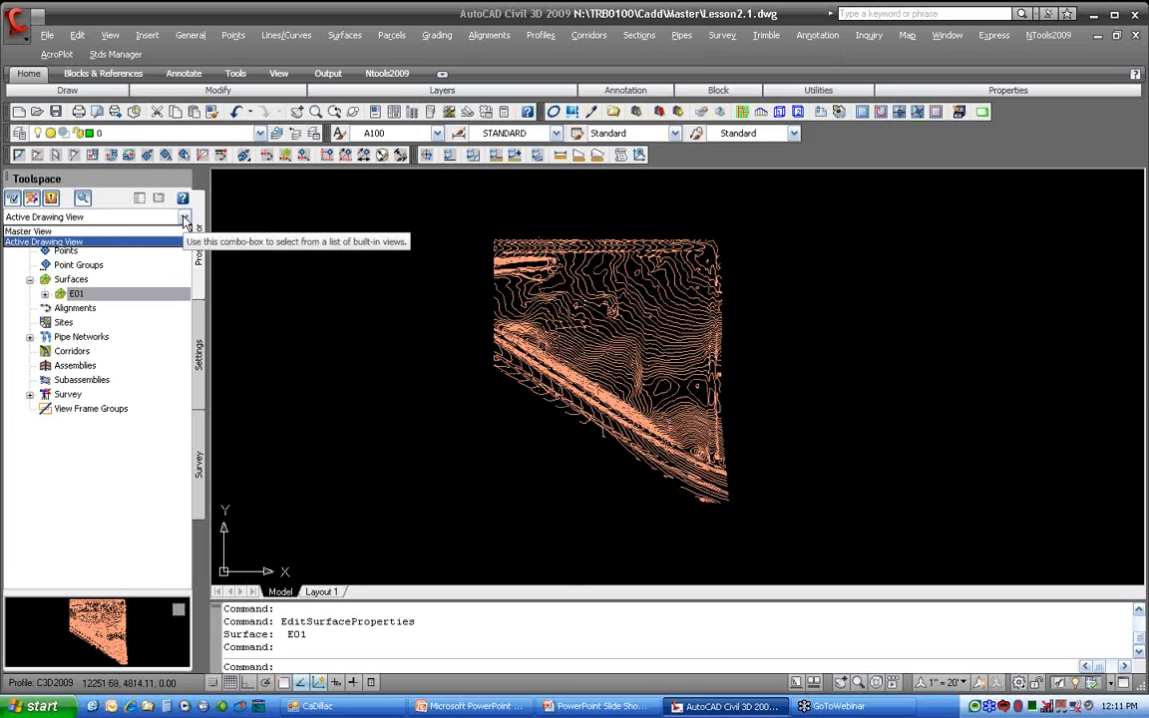
pyautogui.click(175, 230)
pyautogui.click(183, 218)
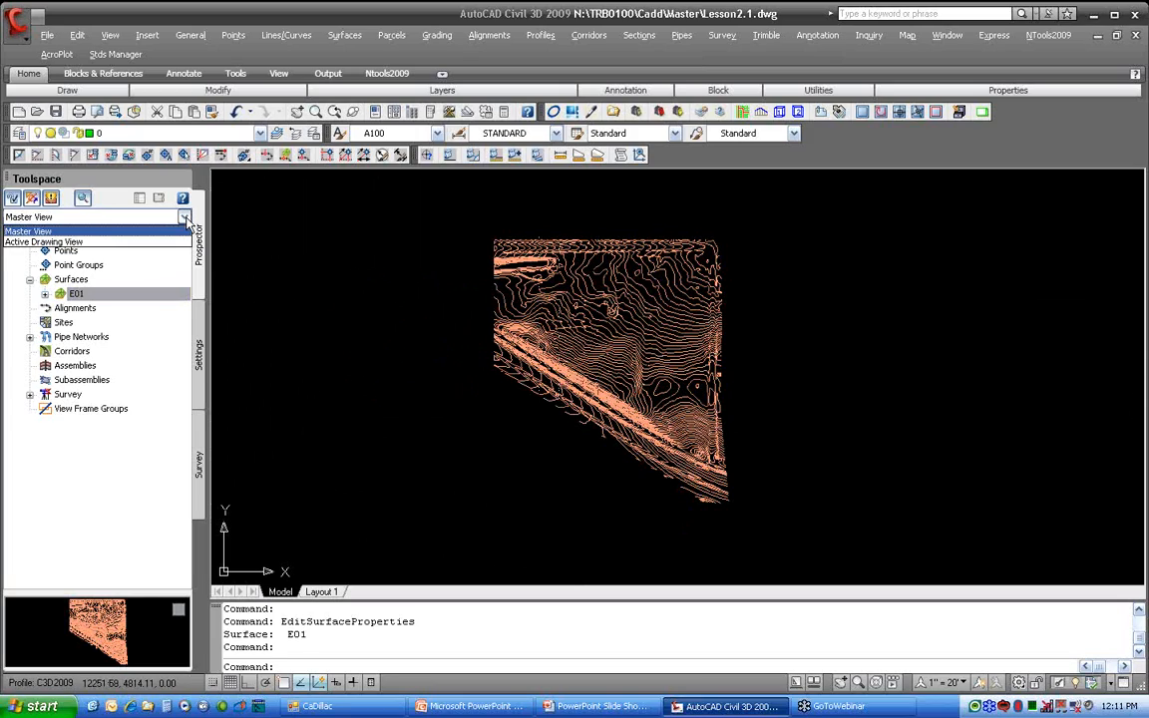
pyautogui.click(116, 234)
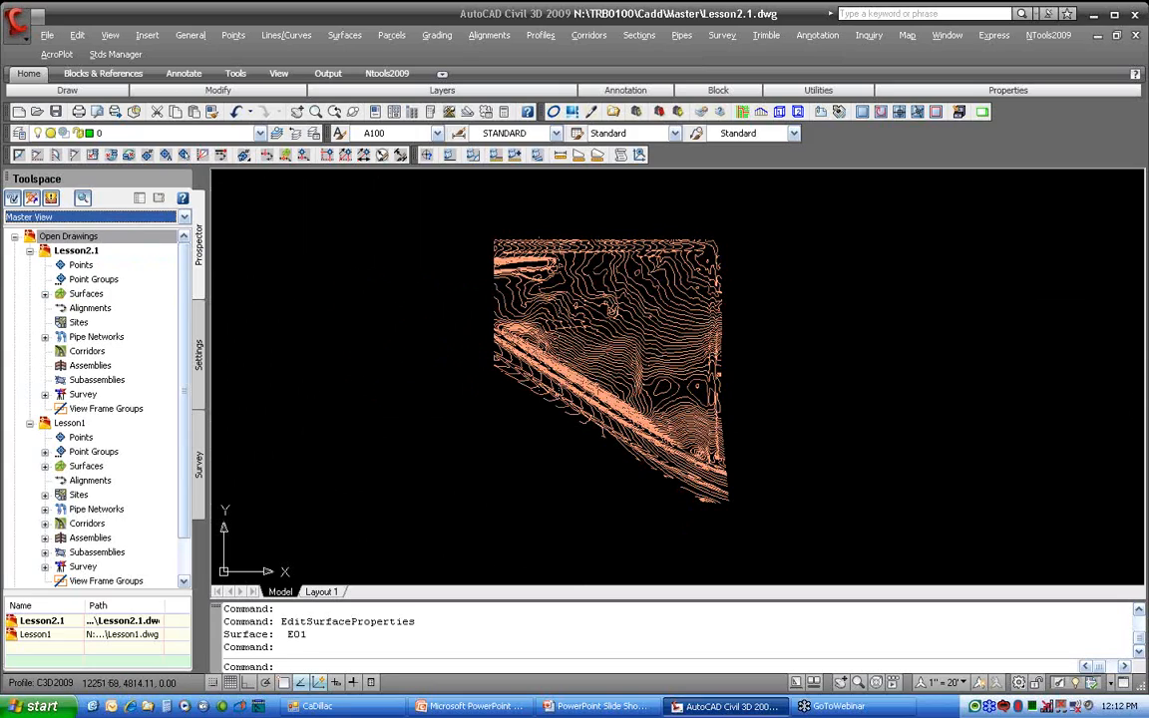
pyautogui.click(30, 251)
pyautogui.click(30, 264)
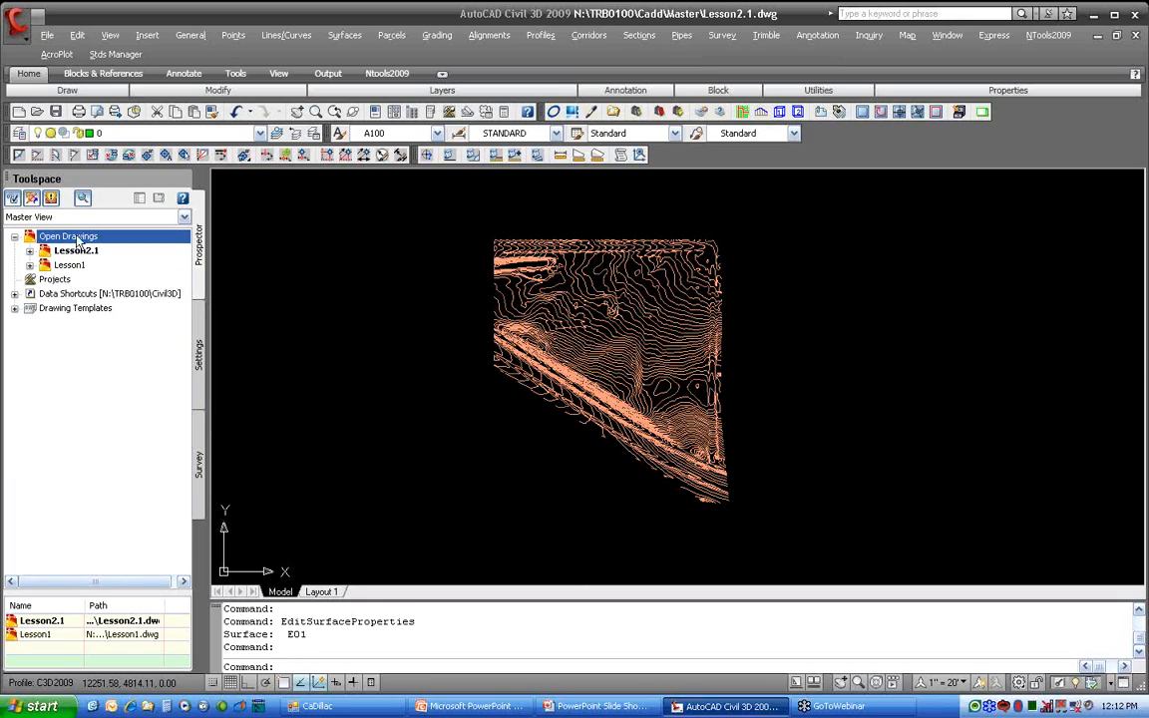
# Expand the drawing templates and create a new drawing from the EXTO_i template
pyautogui.click(94, 294)
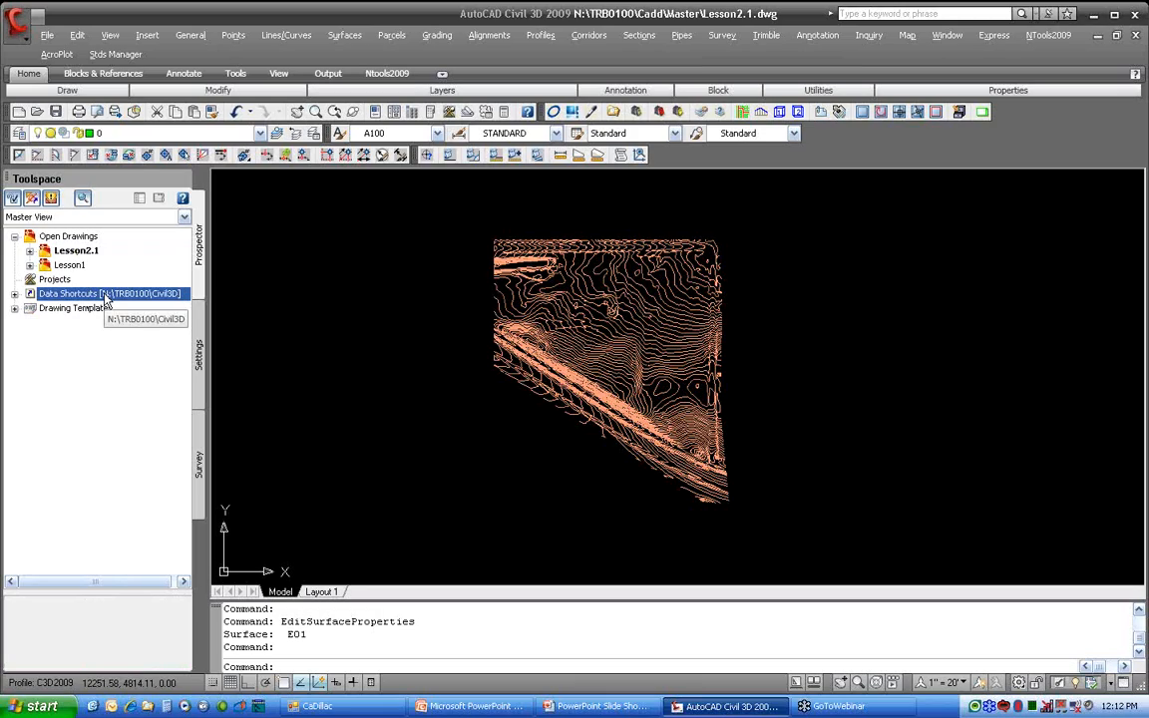
pyautogui.click(15, 309)
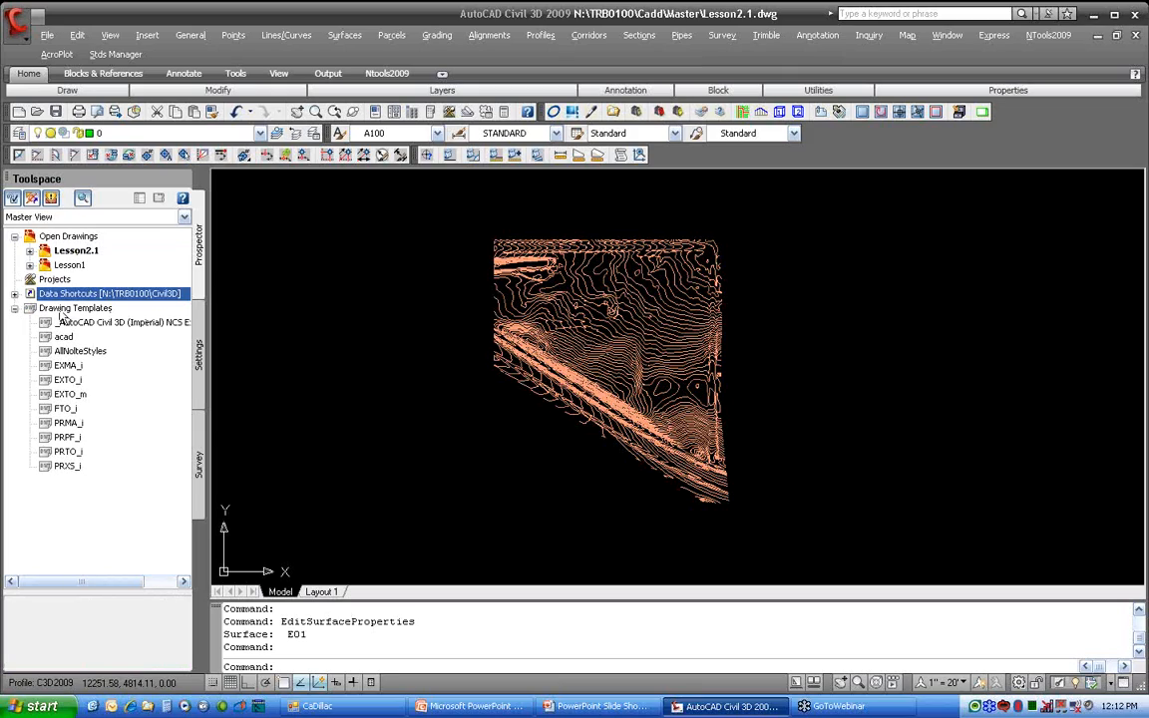
pyautogui.click(85, 309)
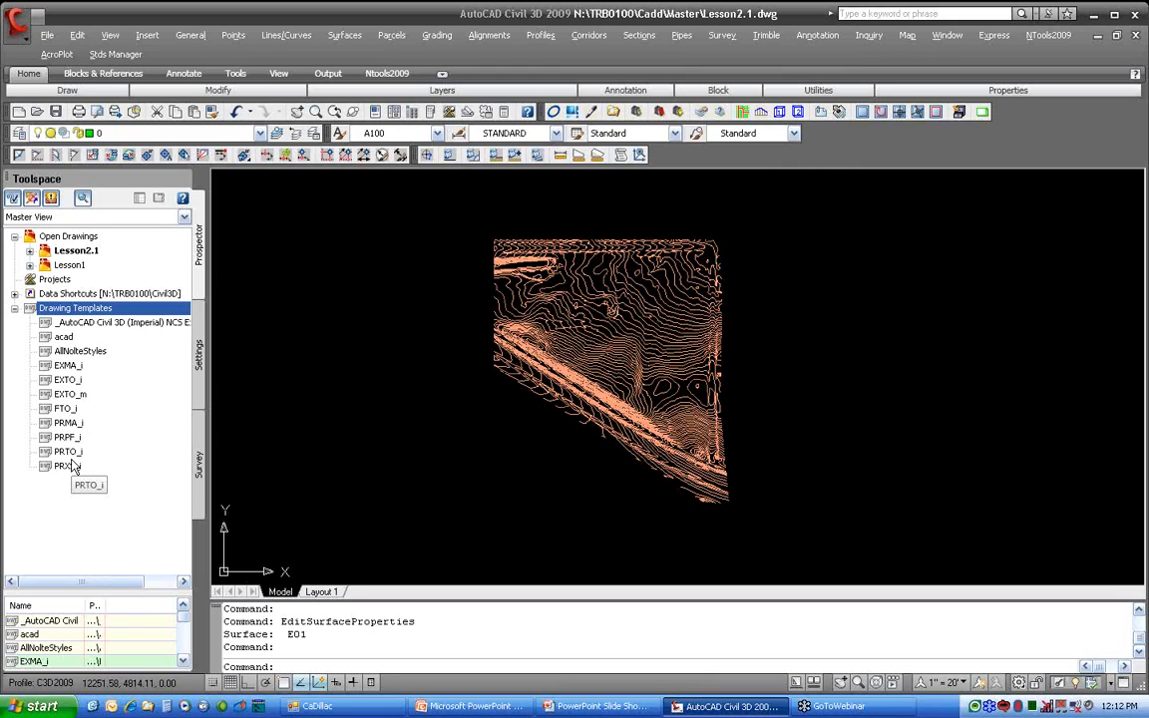
pyautogui.click(69, 380)
pyautogui.rightClick(112, 386)
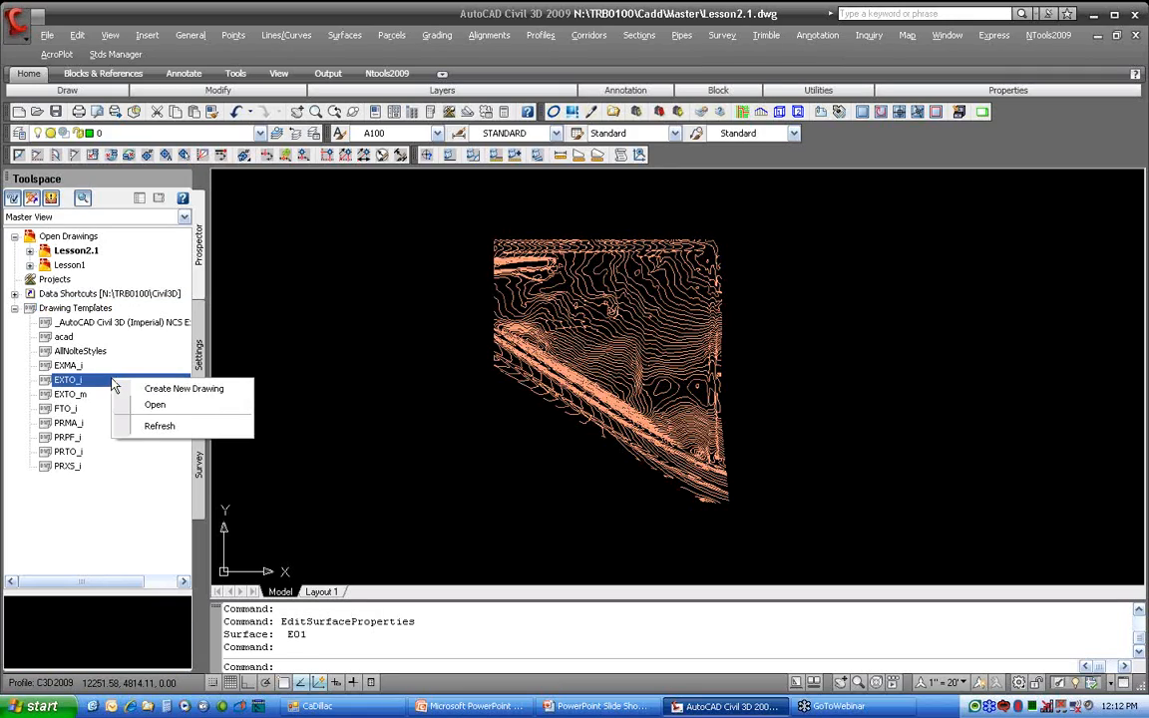
pyautogui.click(207, 396)
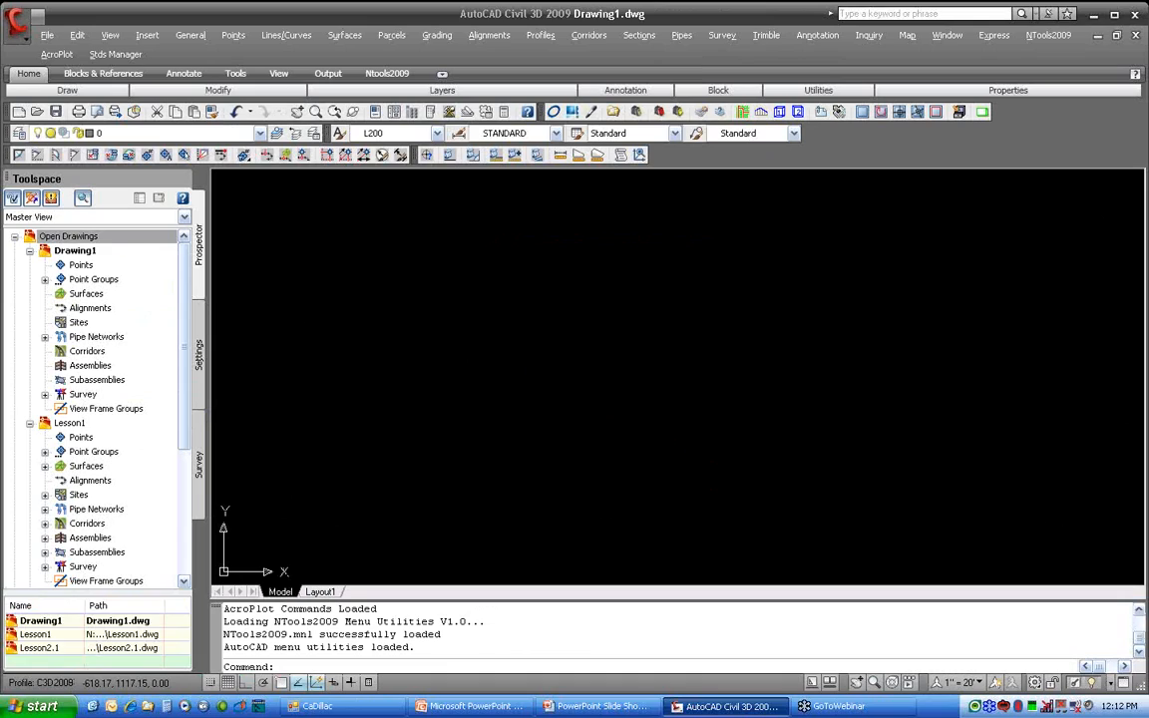
# Examine the surface styles and other object style collections in the new drawing's settings
pyautogui.click(199, 354)
pyautogui.click(30, 280)
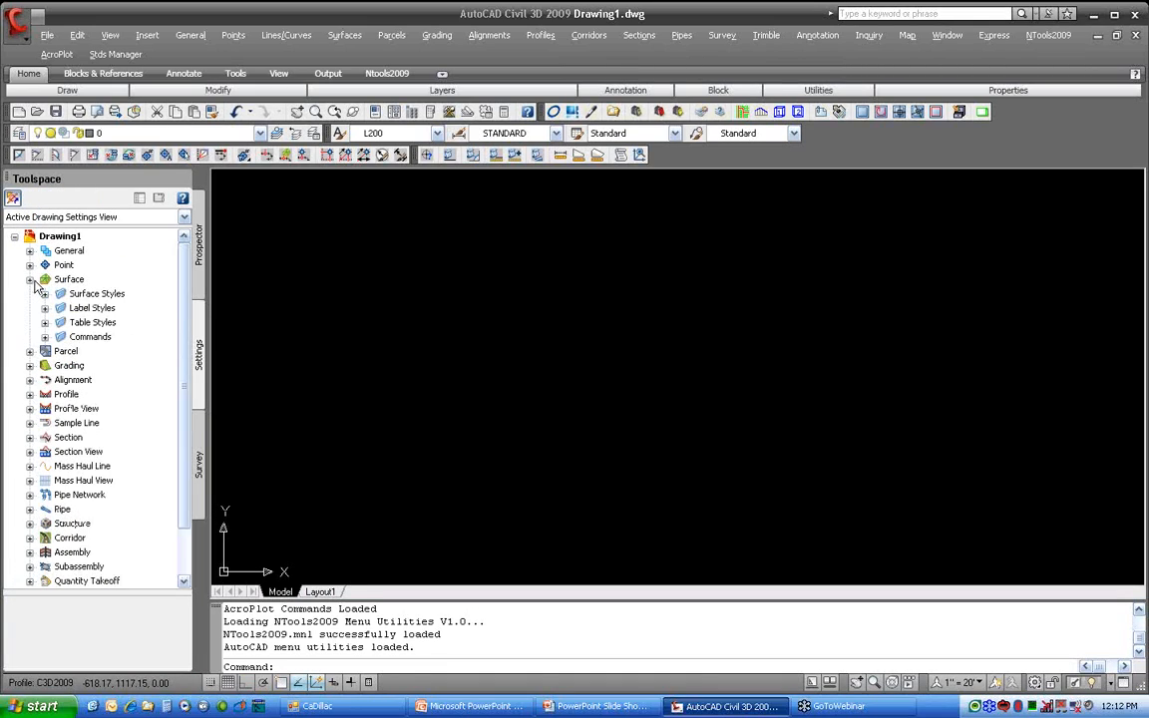
pyautogui.click(44, 293)
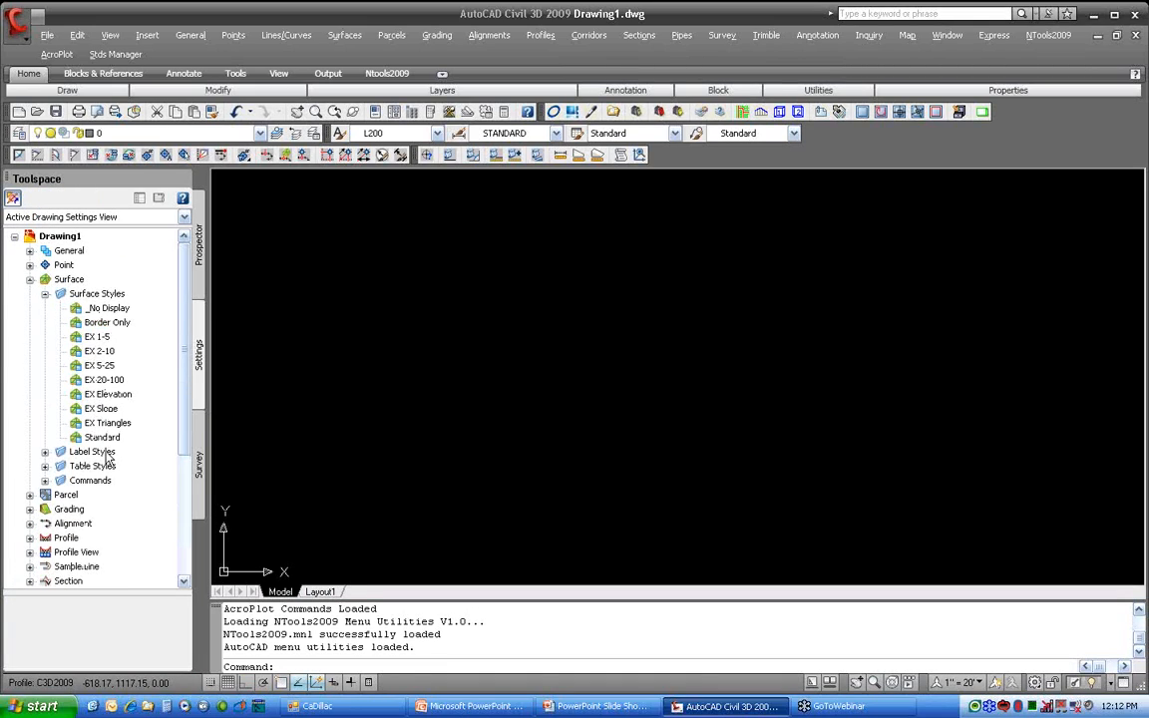
pyautogui.scroll(-4, 188, 479)
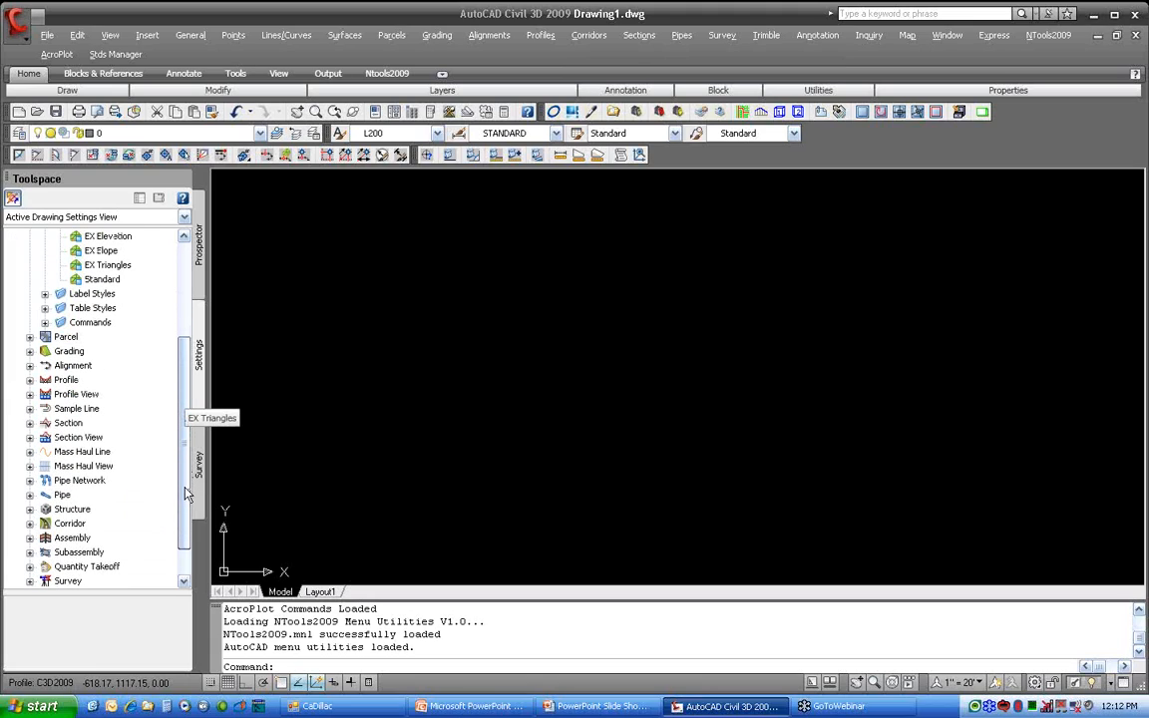
pyautogui.scroll(-1, 186, 492)
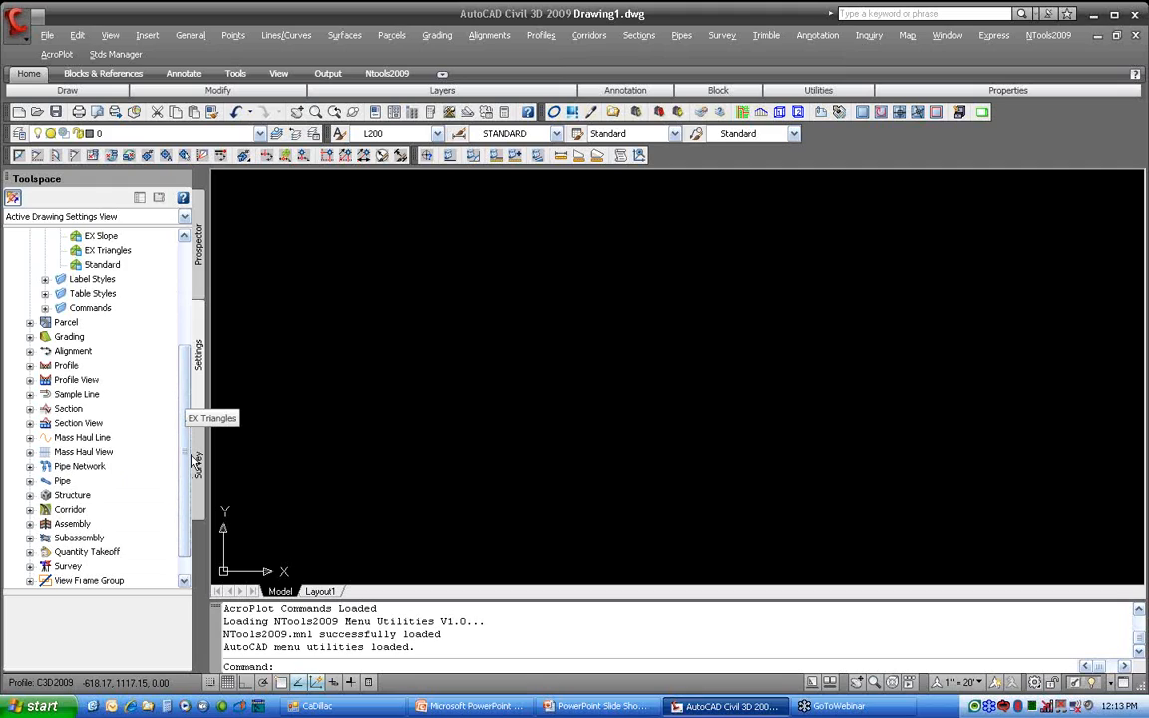
pyautogui.scroll(5, 189, 439)
# Go through the drawing templates in the Master View: EXMA_i, FTO_i, PRMA_i, PRPF_i, PRTO_i and PRXS_i
pyautogui.click(199, 245)
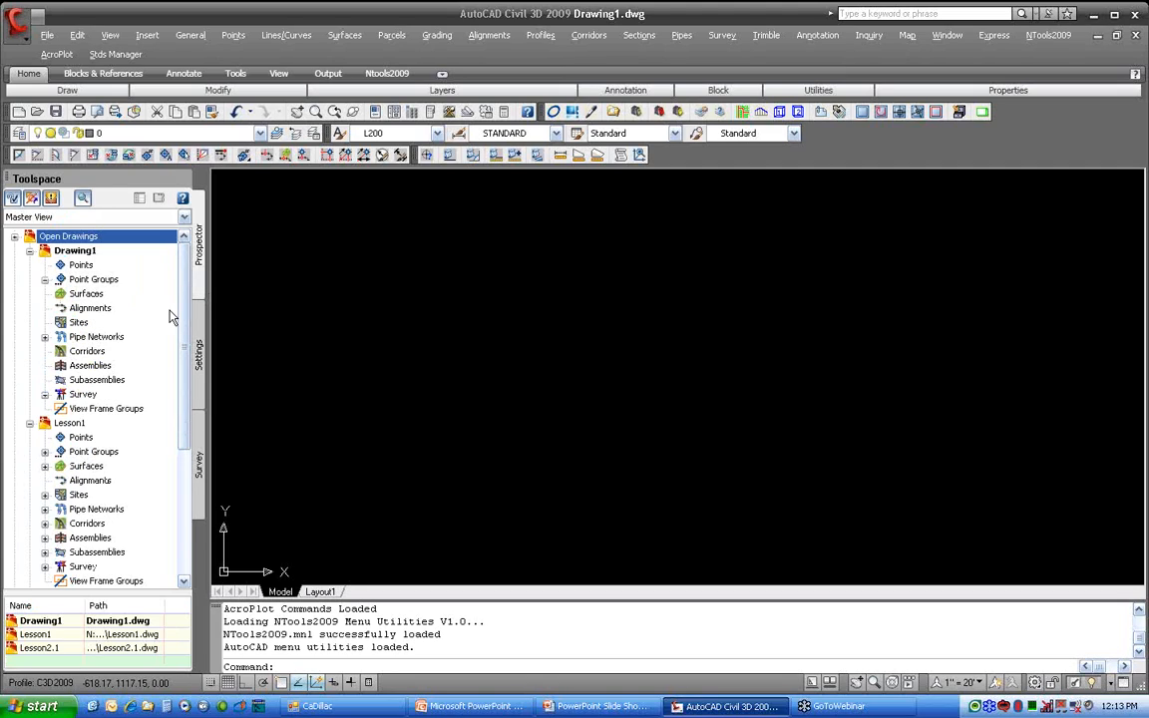
pyautogui.scroll(-5, 112, 429)
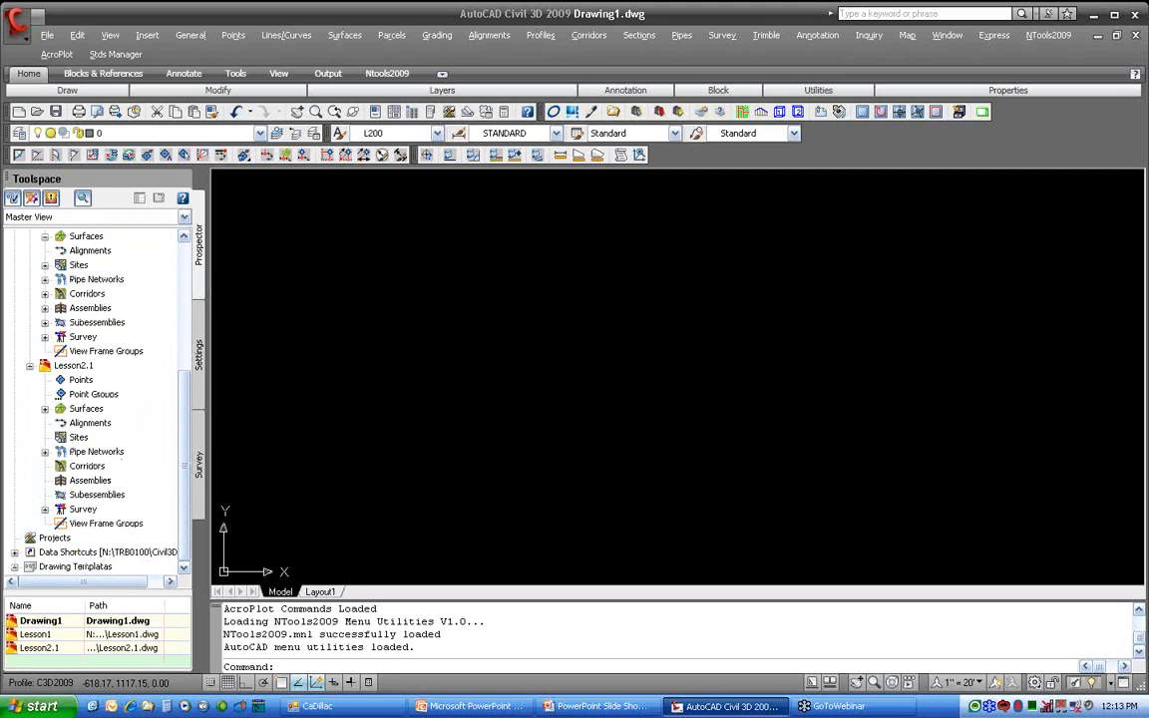
pyautogui.click(14, 565)
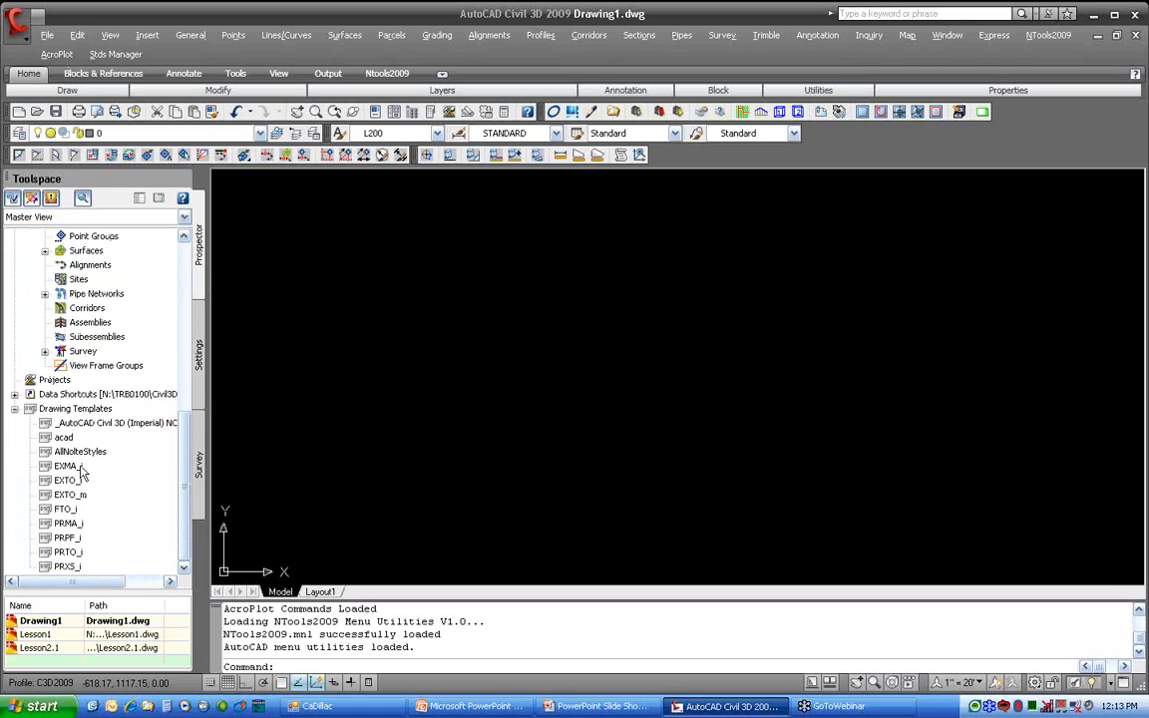
pyautogui.click(65, 466)
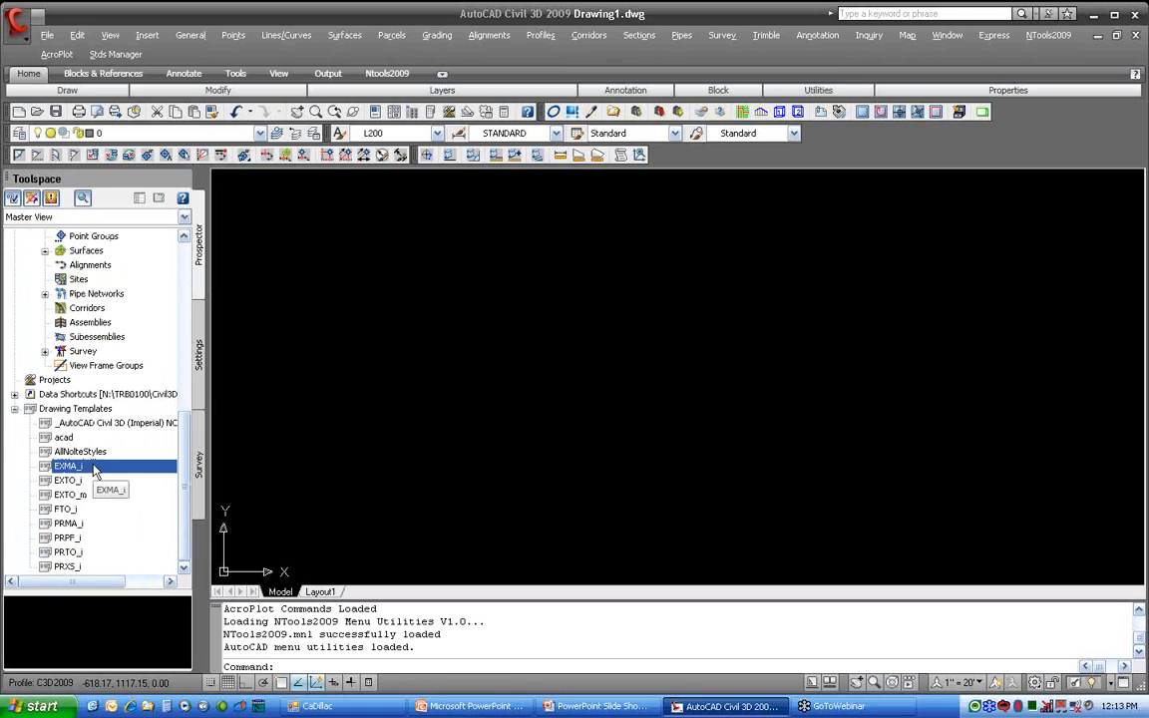
pyautogui.click(68, 511)
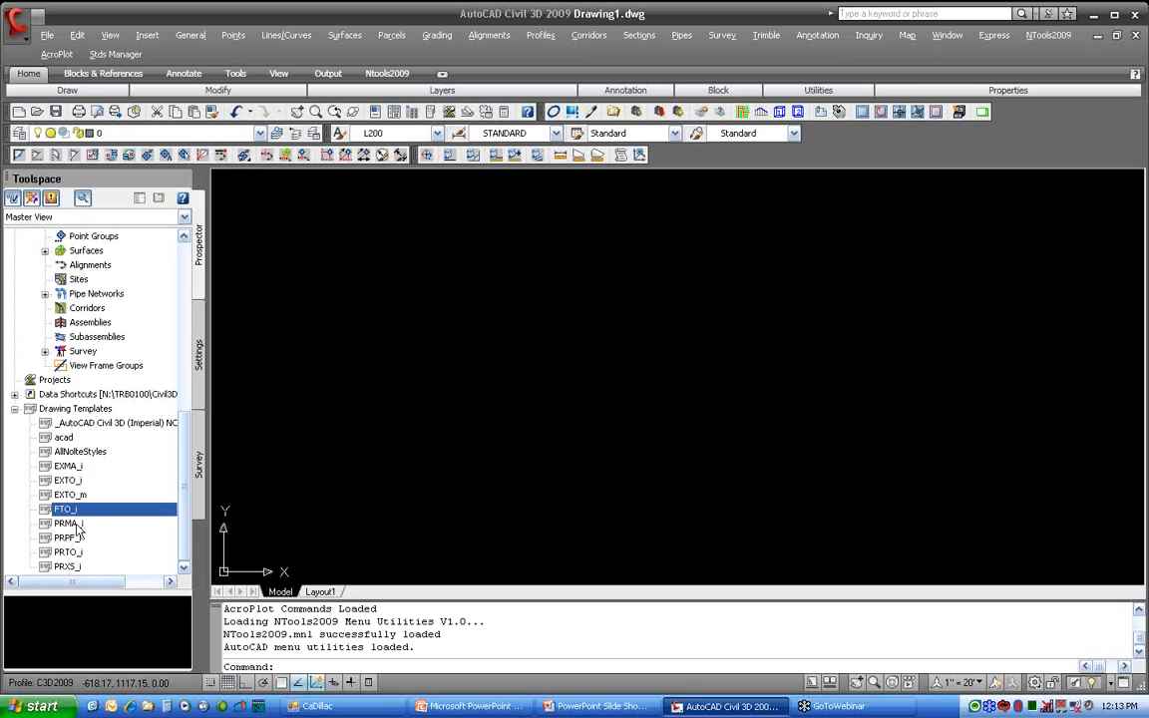
pyautogui.click(76, 524)
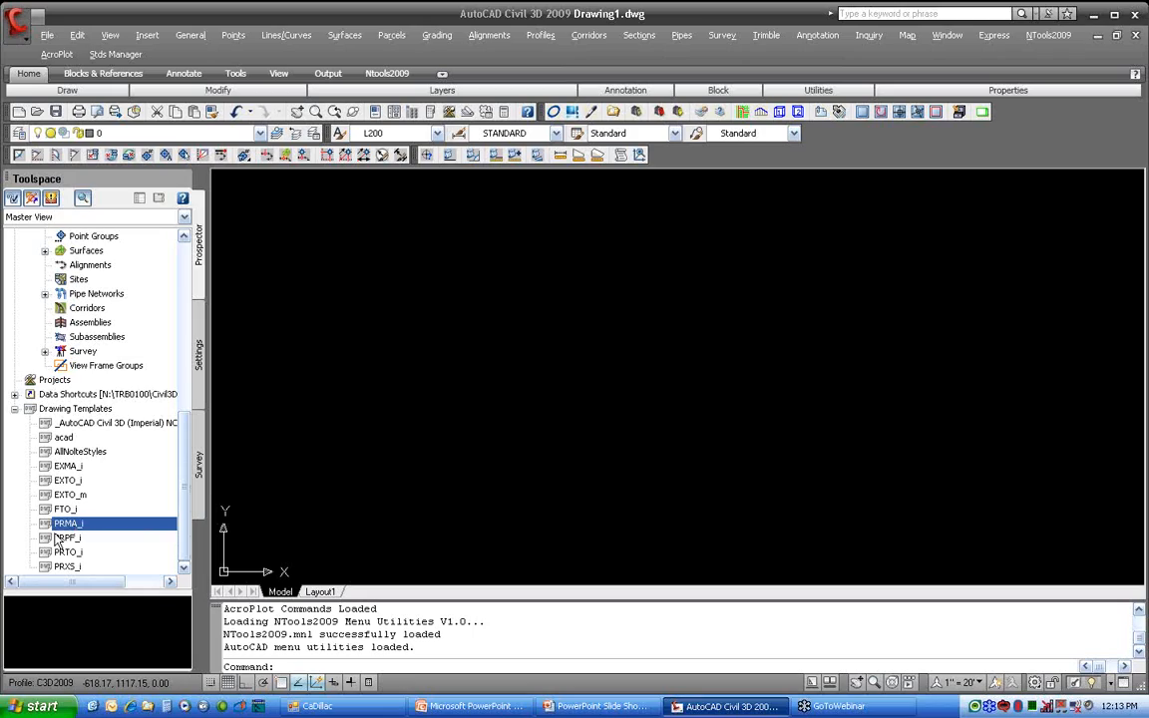
pyautogui.click(122, 539)
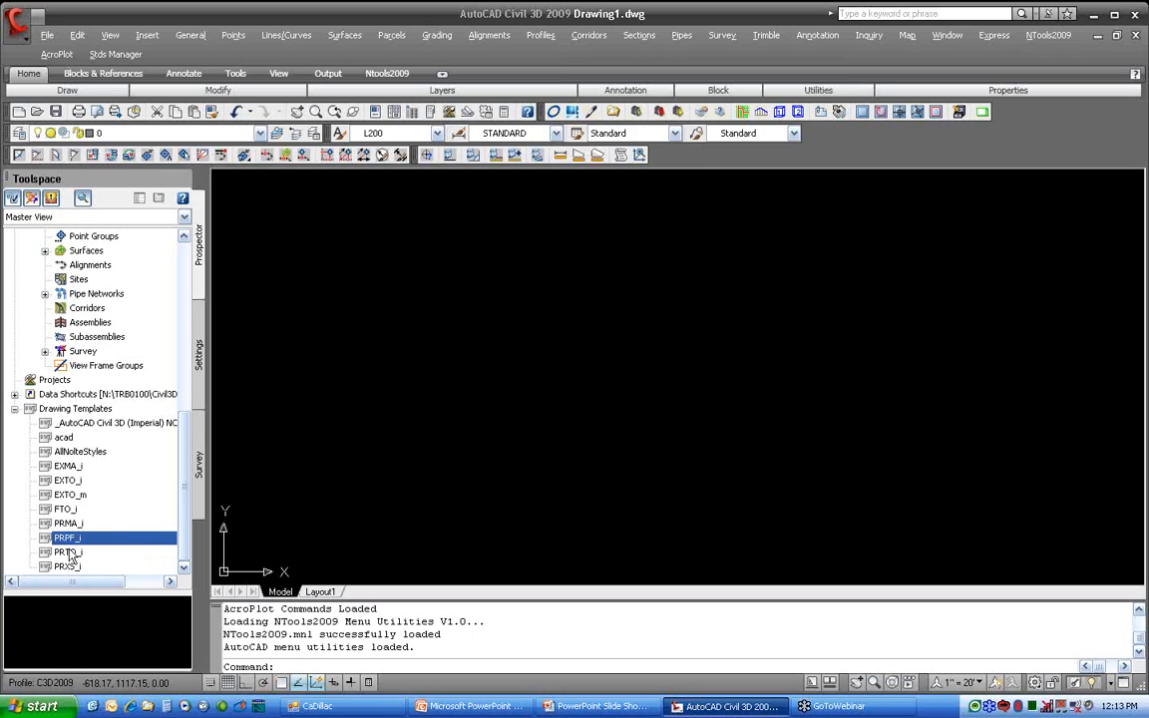
pyautogui.click(94, 552)
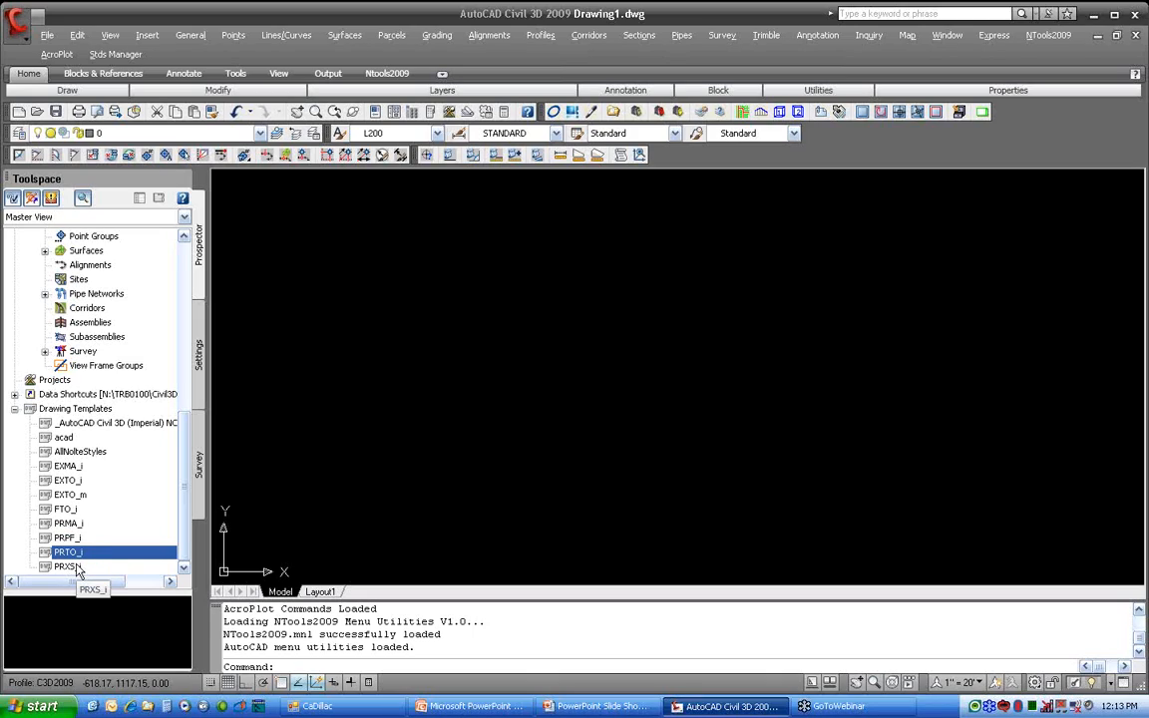
pyautogui.click(108, 567)
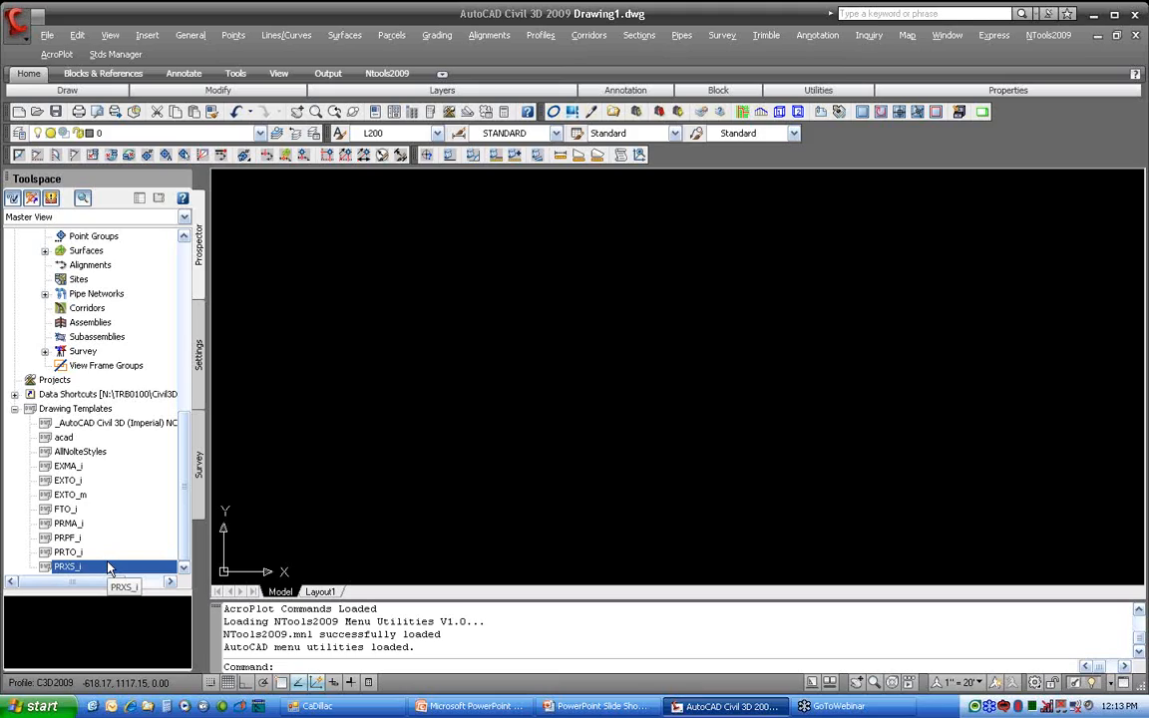
# Switch to Windows Explorer and open the folder Q:\cadd\Civil3D\NolteStandardTemplates2009
pyautogui.click(147, 706)
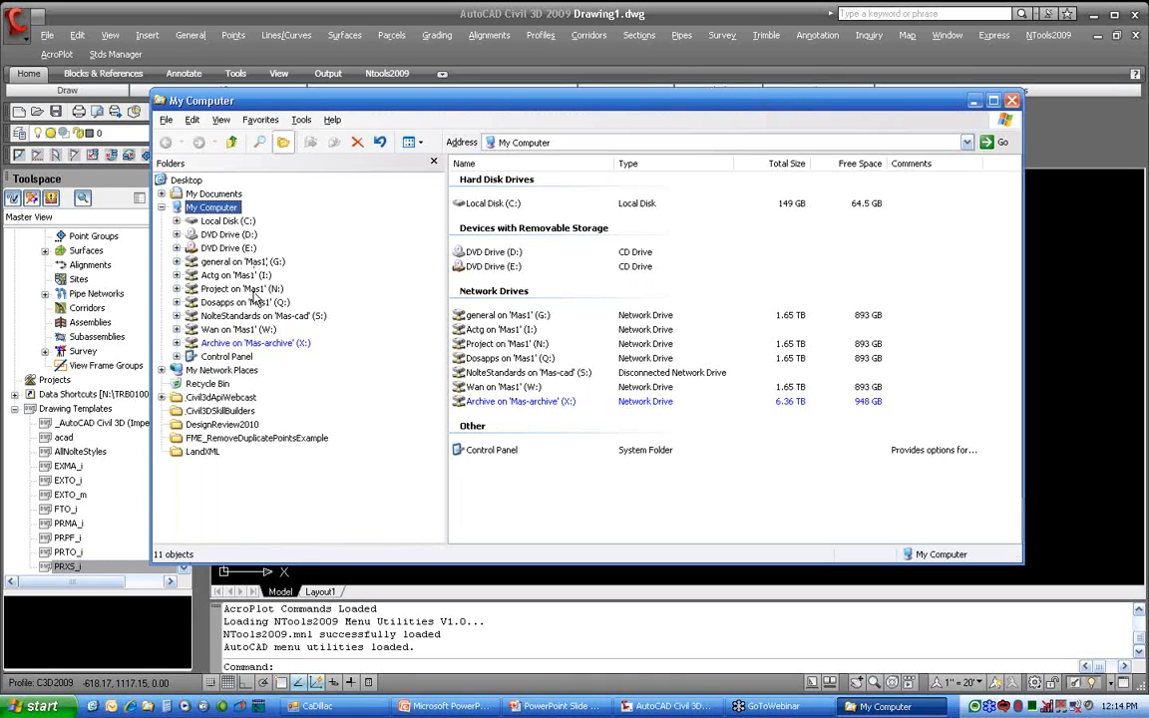
pyautogui.click(245, 302)
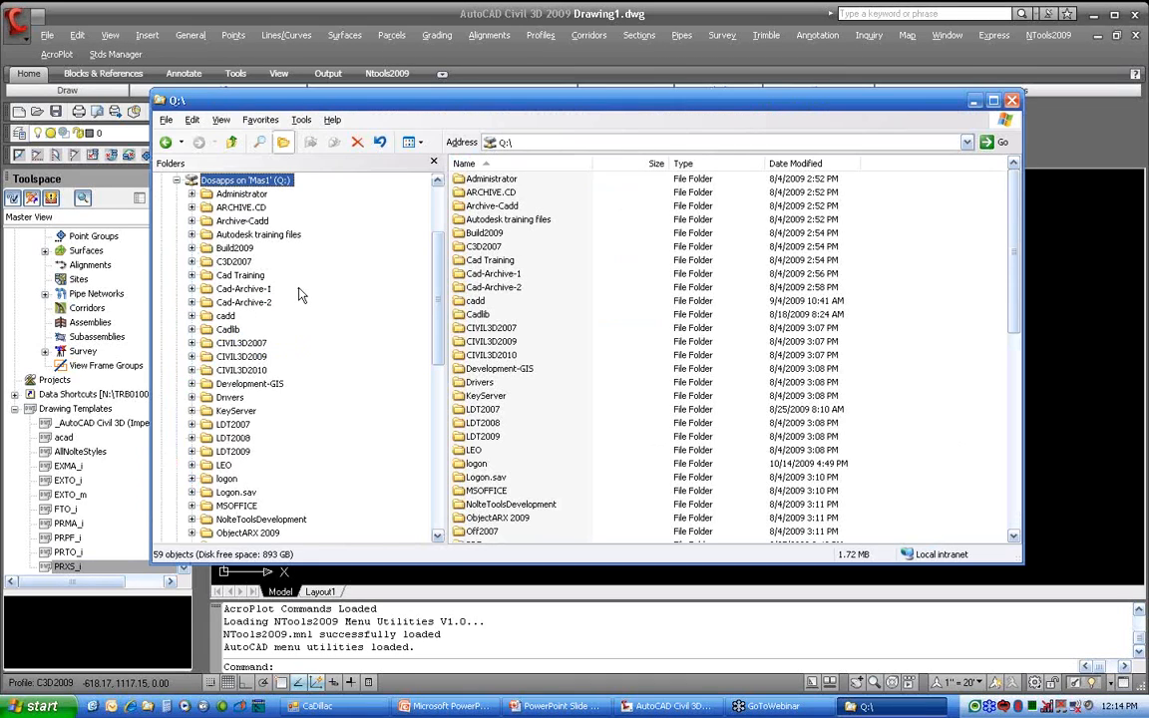
pyautogui.click(225, 316)
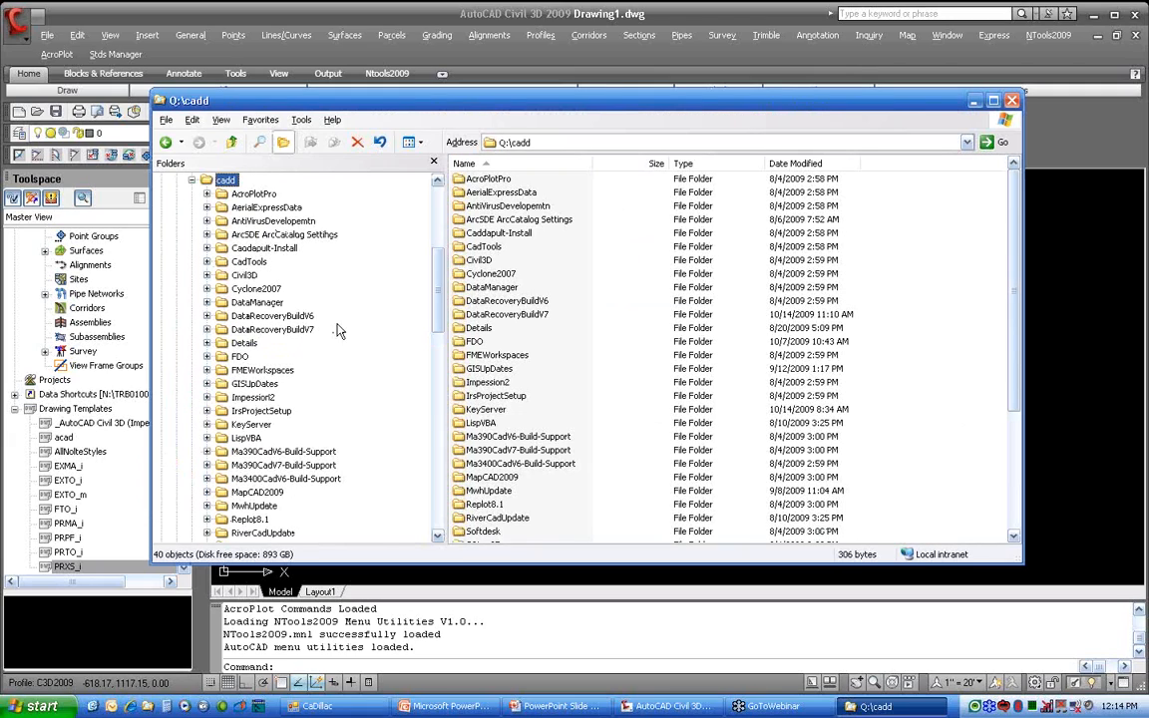
pyautogui.click(240, 274)
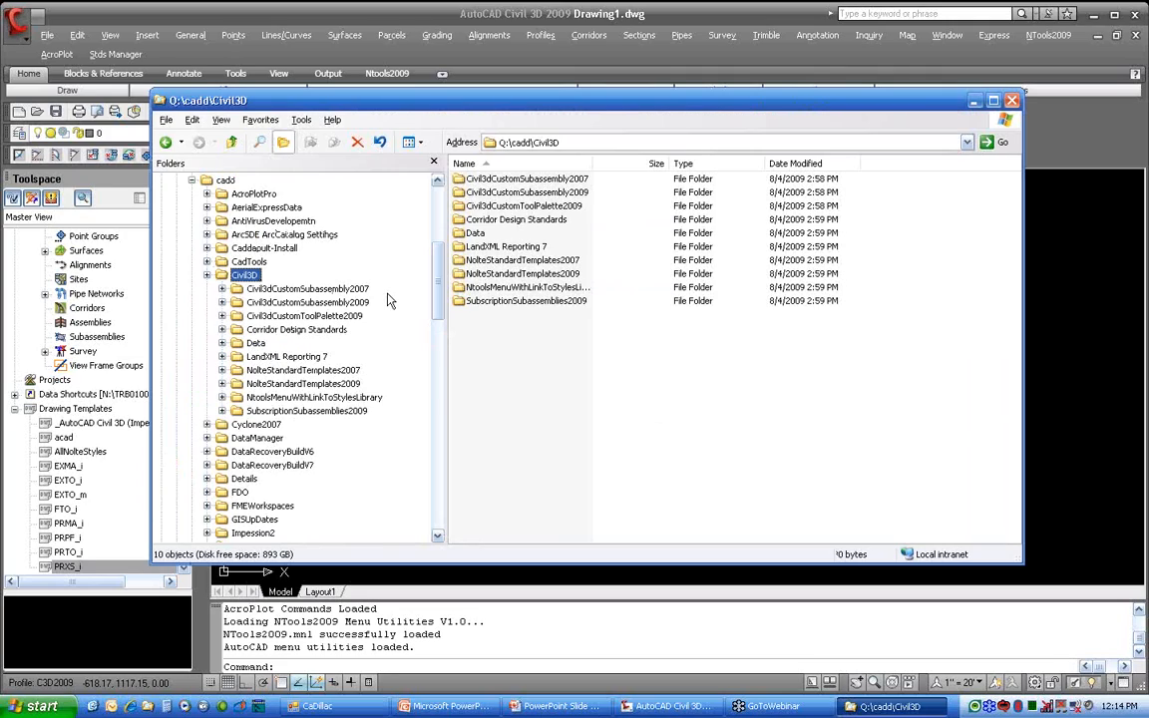
pyautogui.click(505, 275)
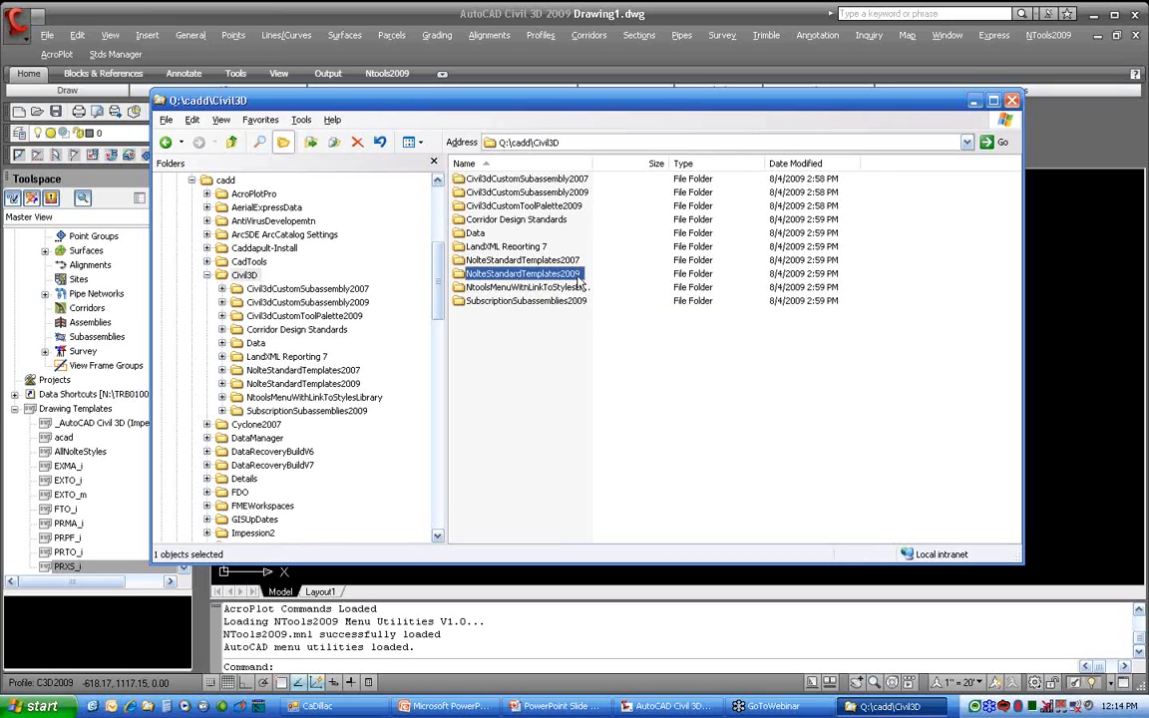
pyautogui.doubleClick(505, 276)
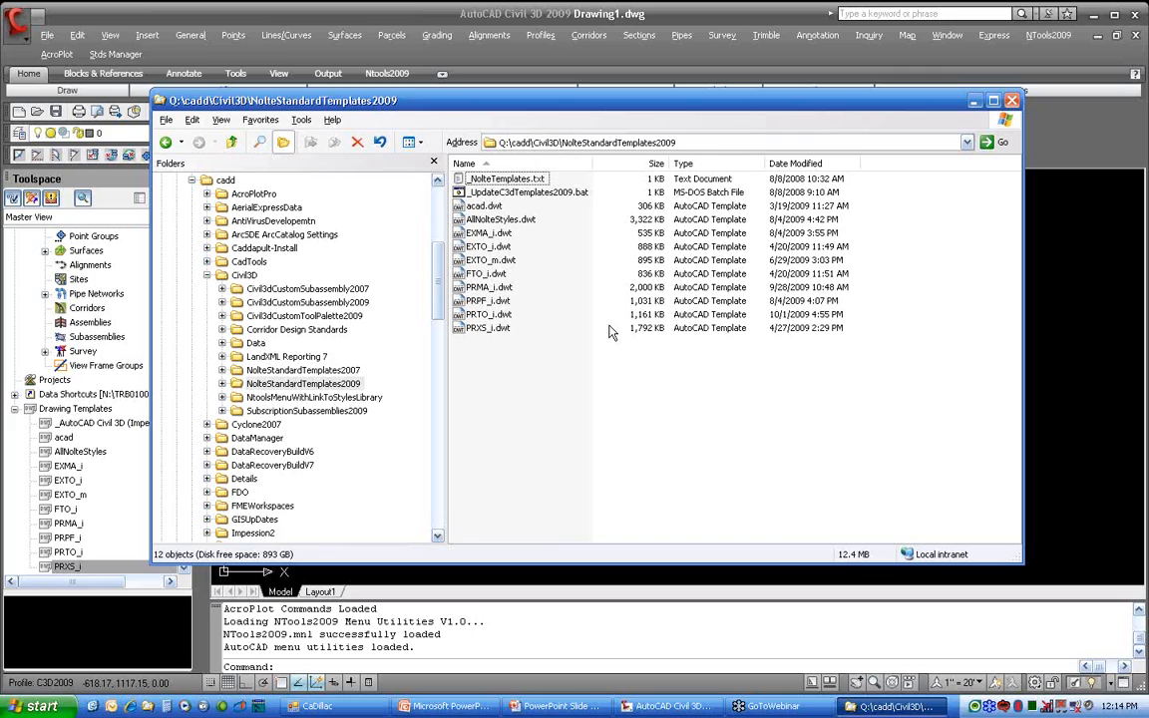
# Run the _UpdateC3dTemplates2009.bat batch file to copy the Civil 3D templates, and dismiss its command window
pyautogui.click(467, 190)
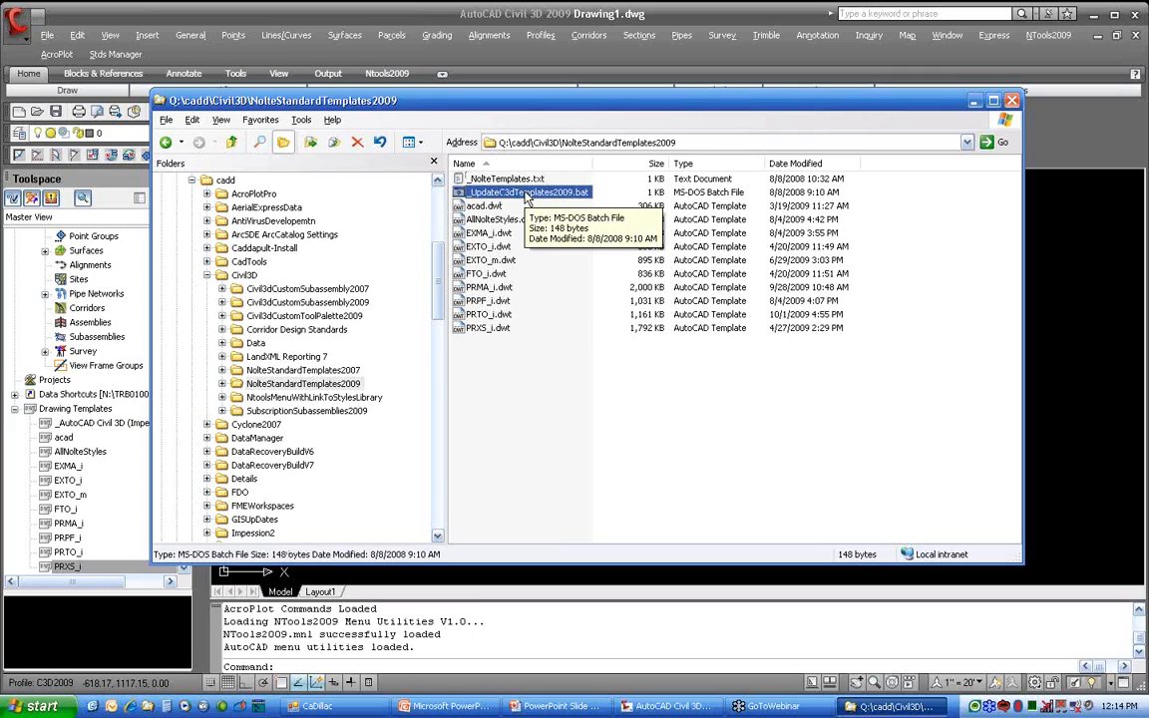
pyautogui.doubleClick(526, 192)
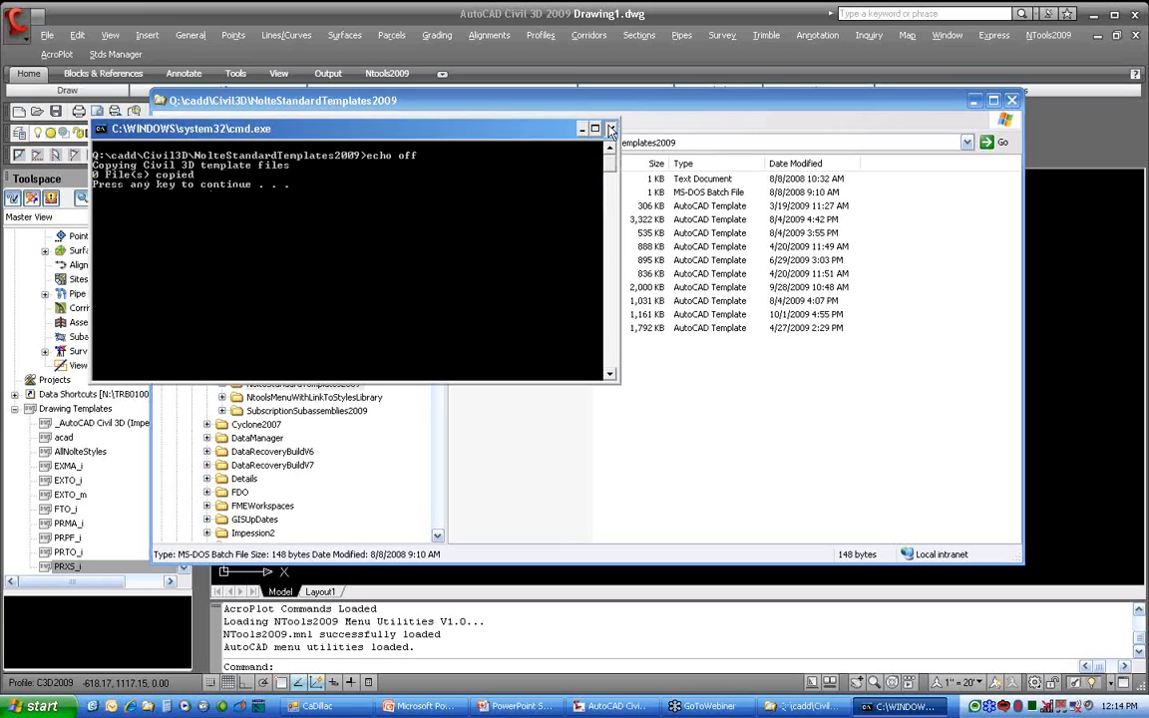
pyautogui.press('Return')
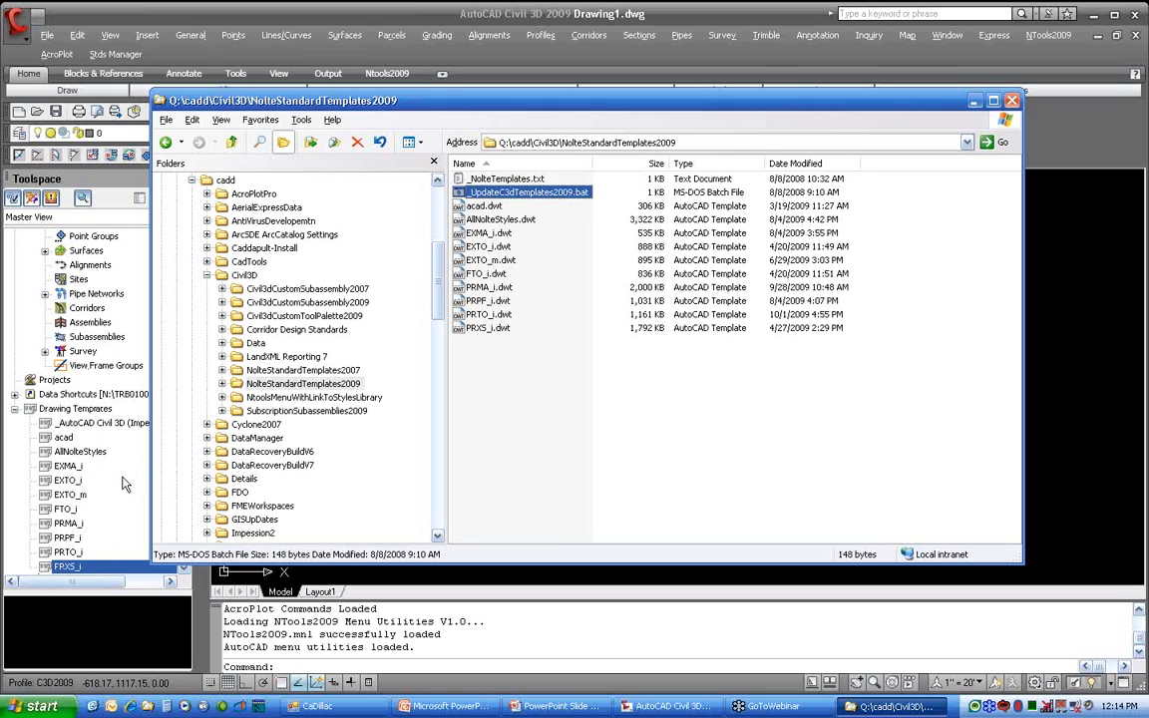
# Switch to CaDillac and review the Civil 3D templates offered for creating a new file, then return to the drawing
pyautogui.click(317, 706)
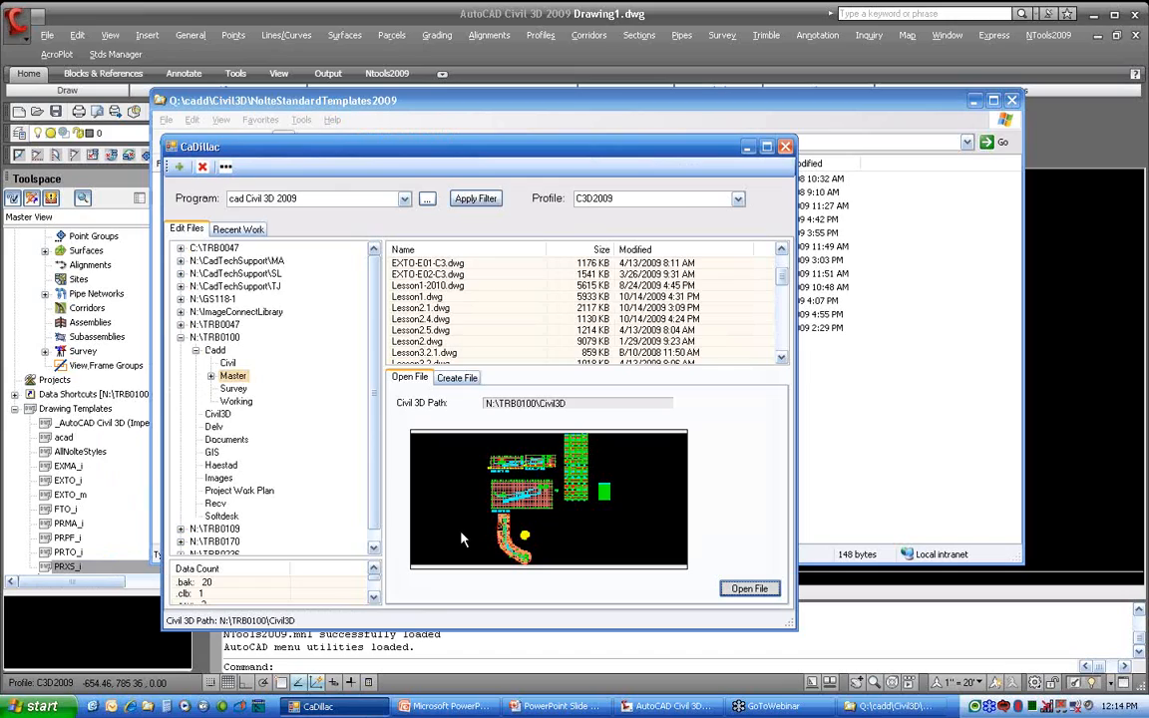
pyautogui.click(458, 378)
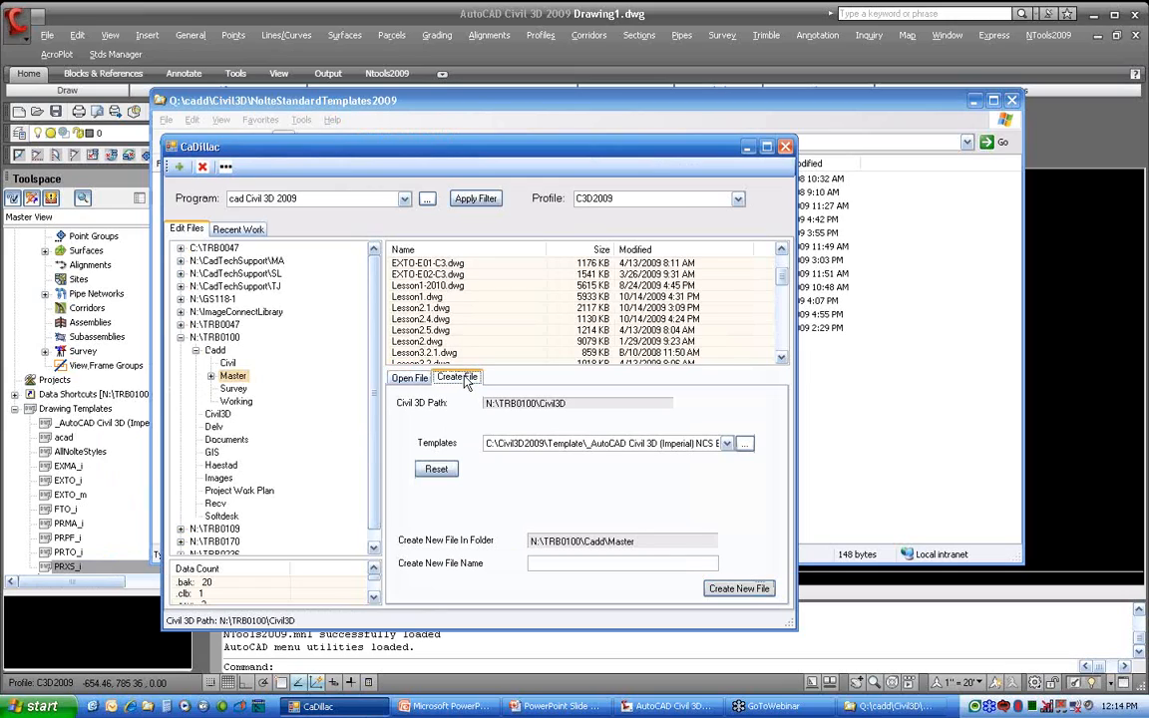
pyautogui.click(728, 443)
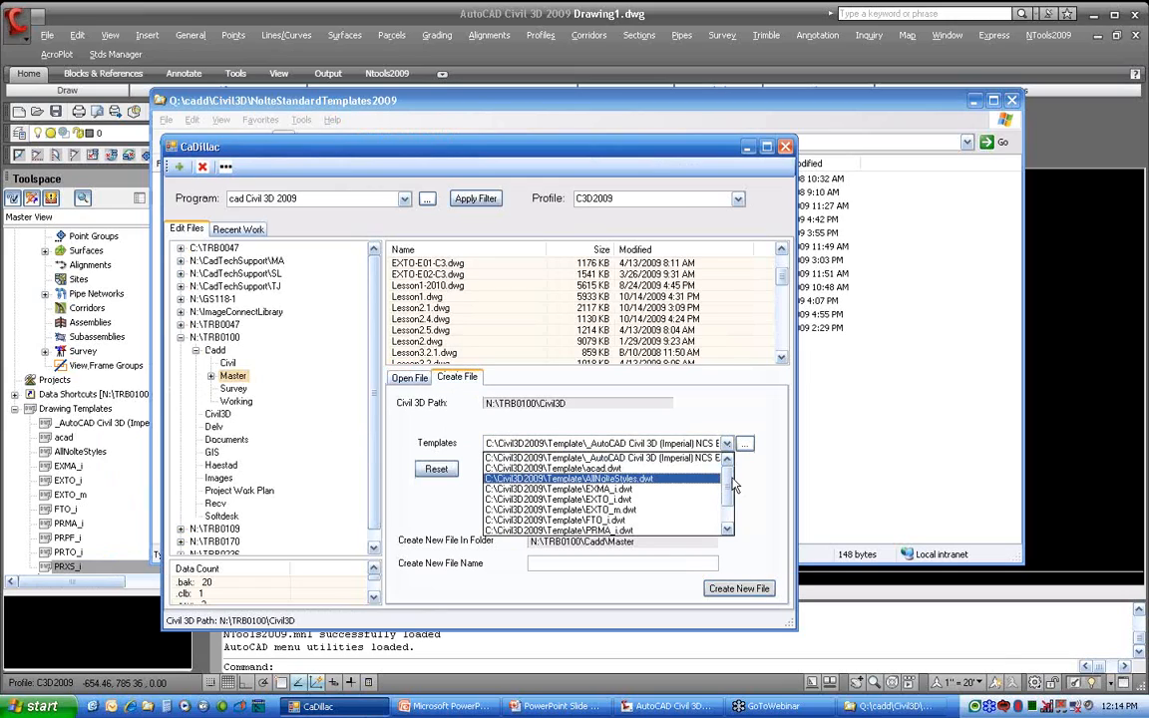
pyautogui.scroll(-1, 660, 519)
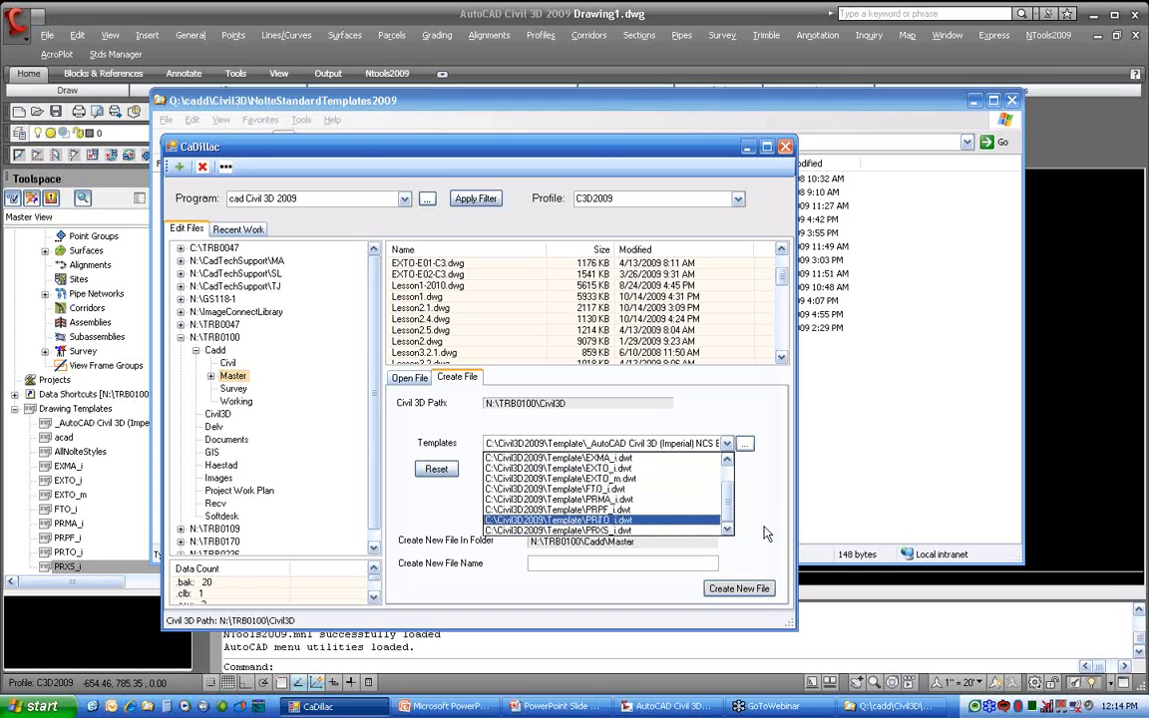
pyautogui.click(747, 147)
pyautogui.click(995, 300)
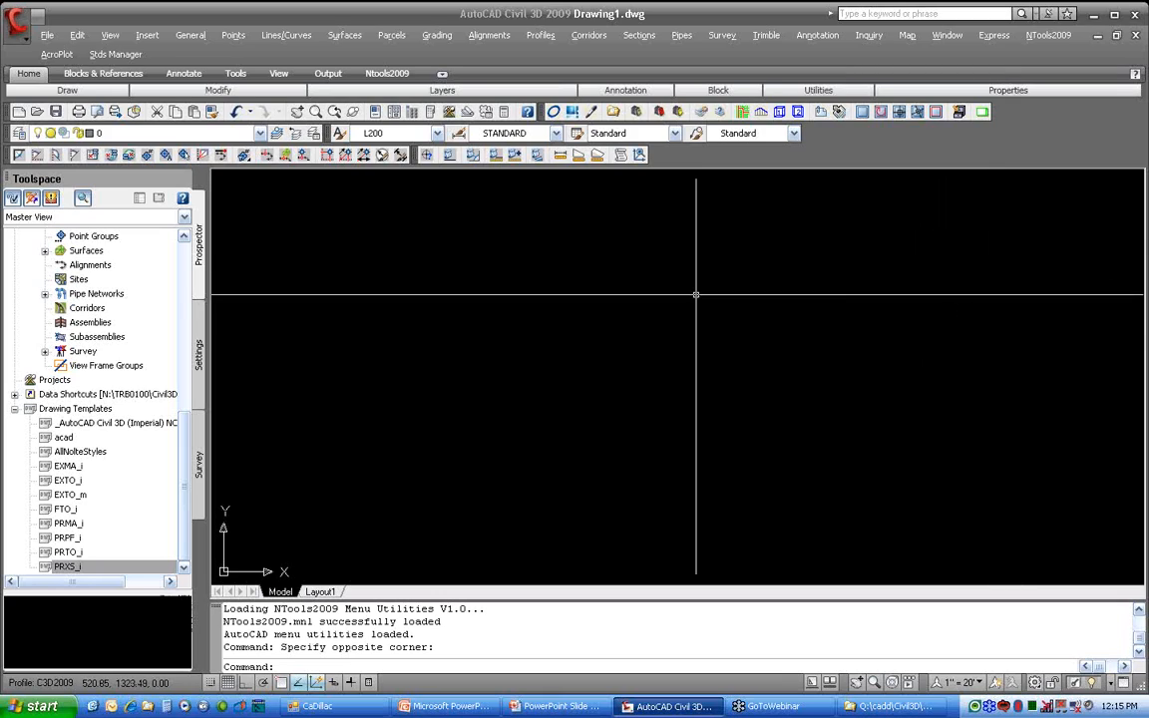
# Examine the Units and Zone and Ambient Settings of Drawing1's drawing settings, and close them without changes
pyautogui.moveTo(186, 444); pyautogui.dragTo(180, 239)
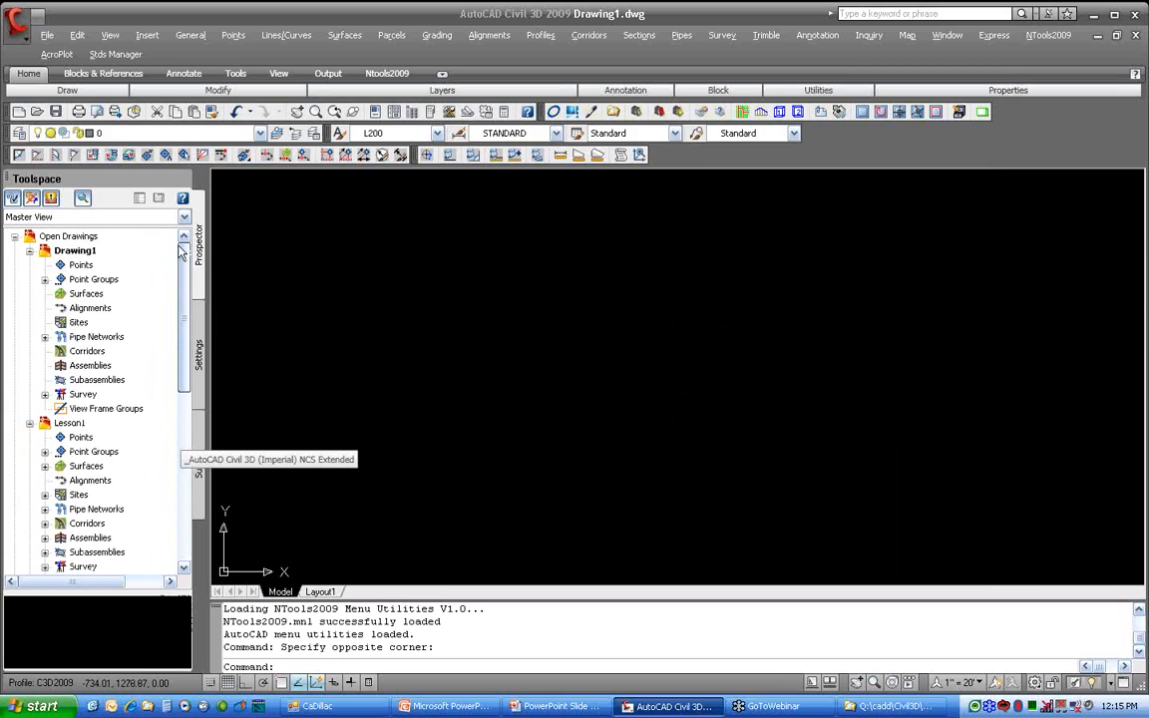
pyautogui.click(86, 251)
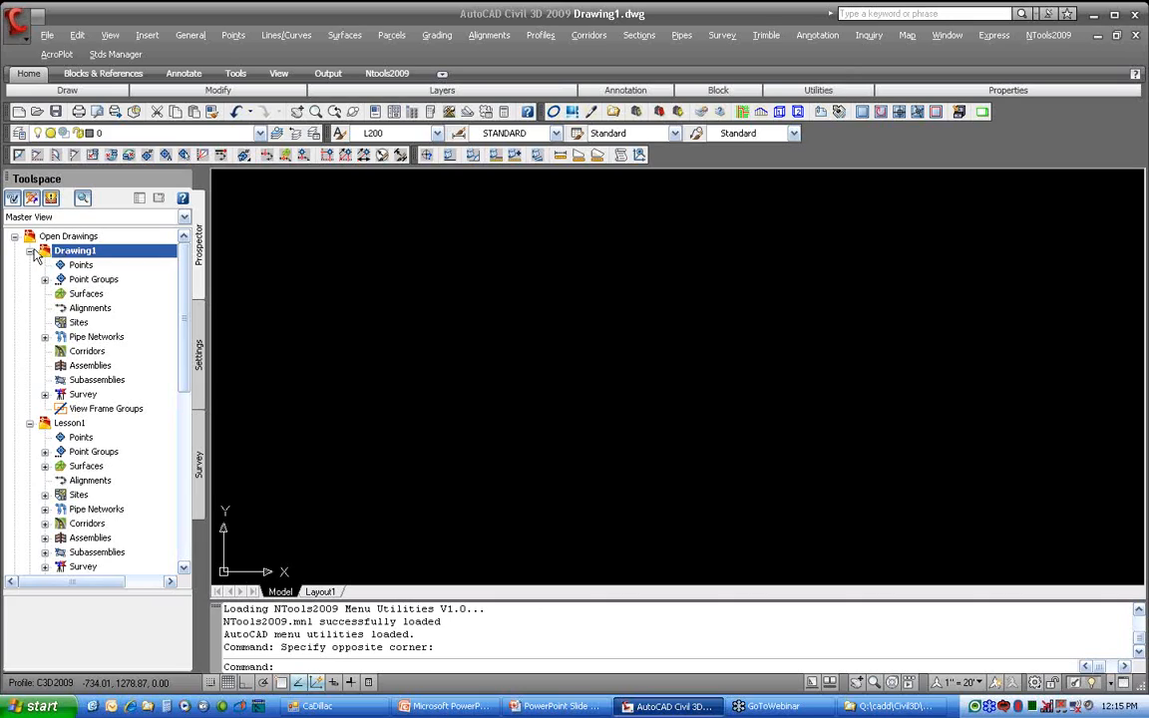
pyautogui.click(198, 357)
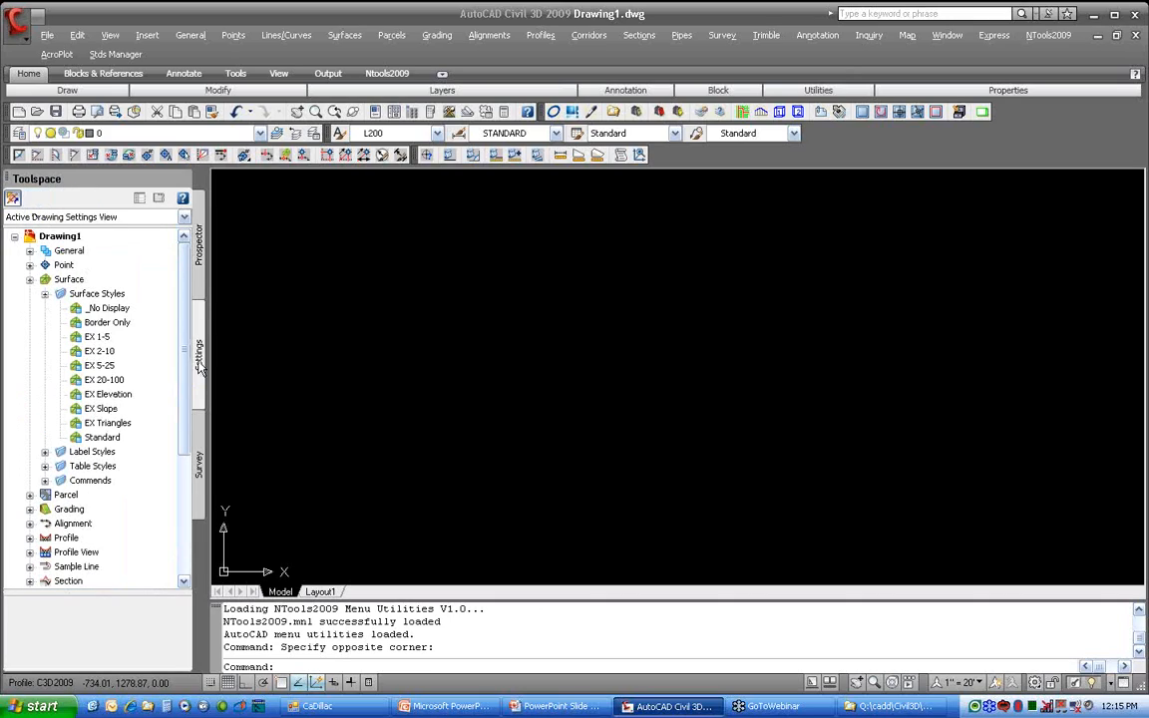
pyautogui.rightClick(58, 236)
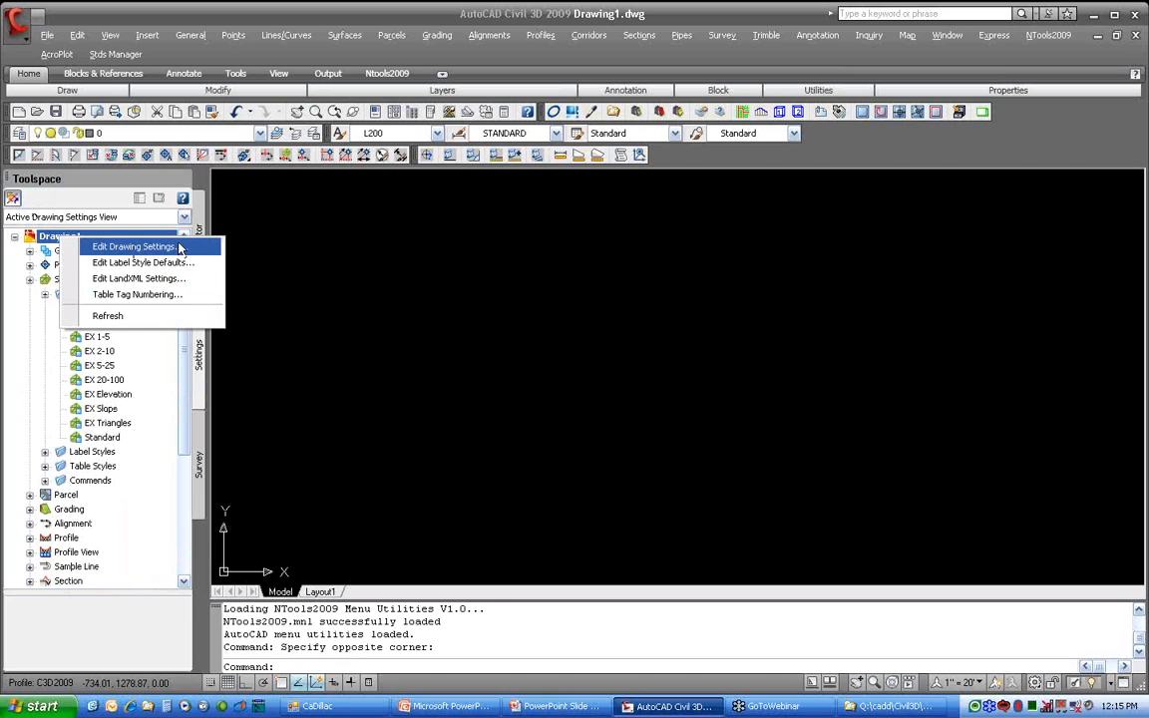
pyautogui.click(180, 247)
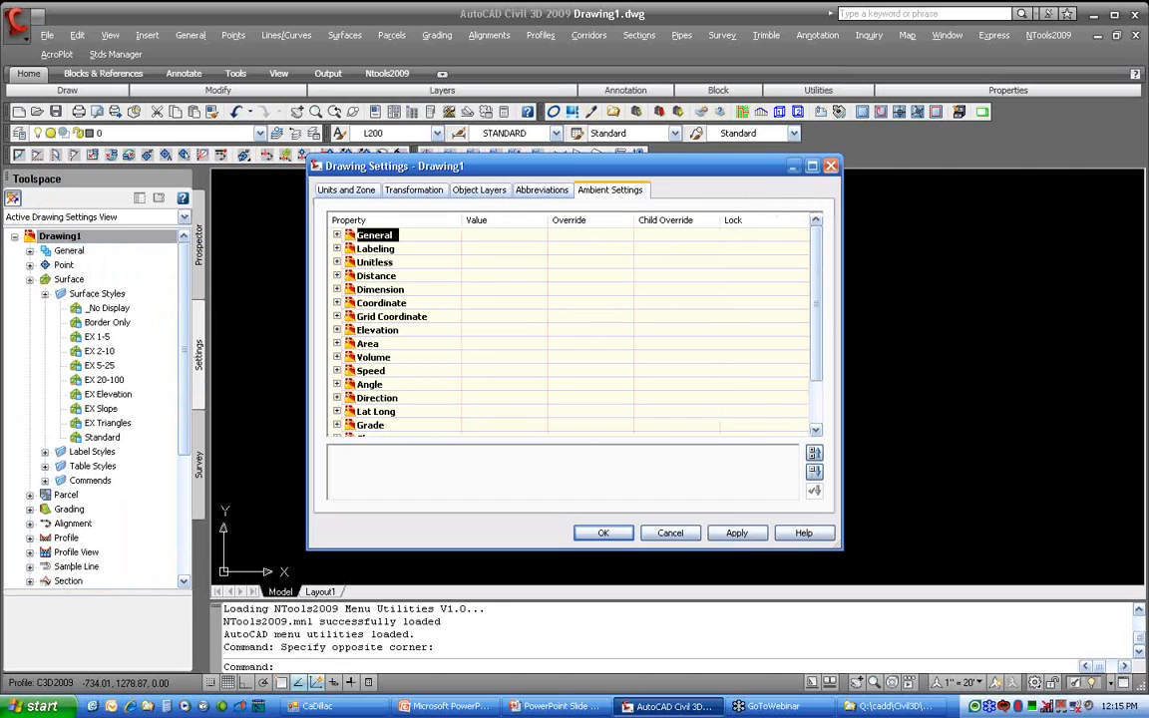
pyautogui.click(346, 191)
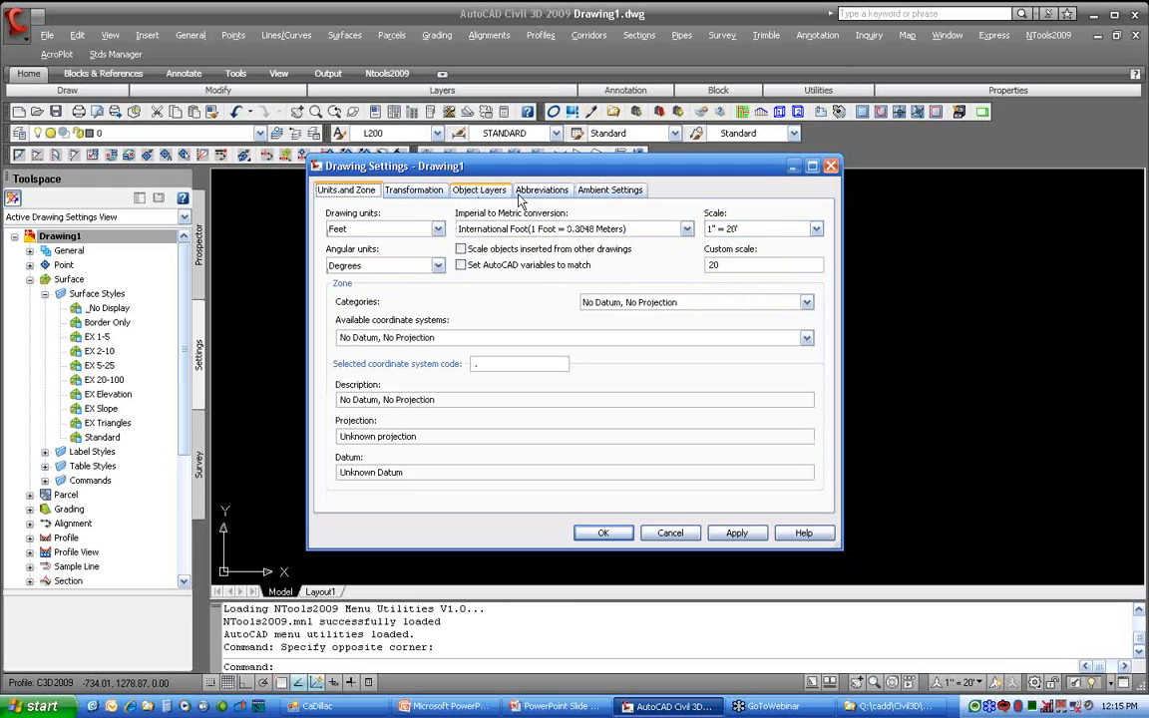
pyautogui.click(636, 197)
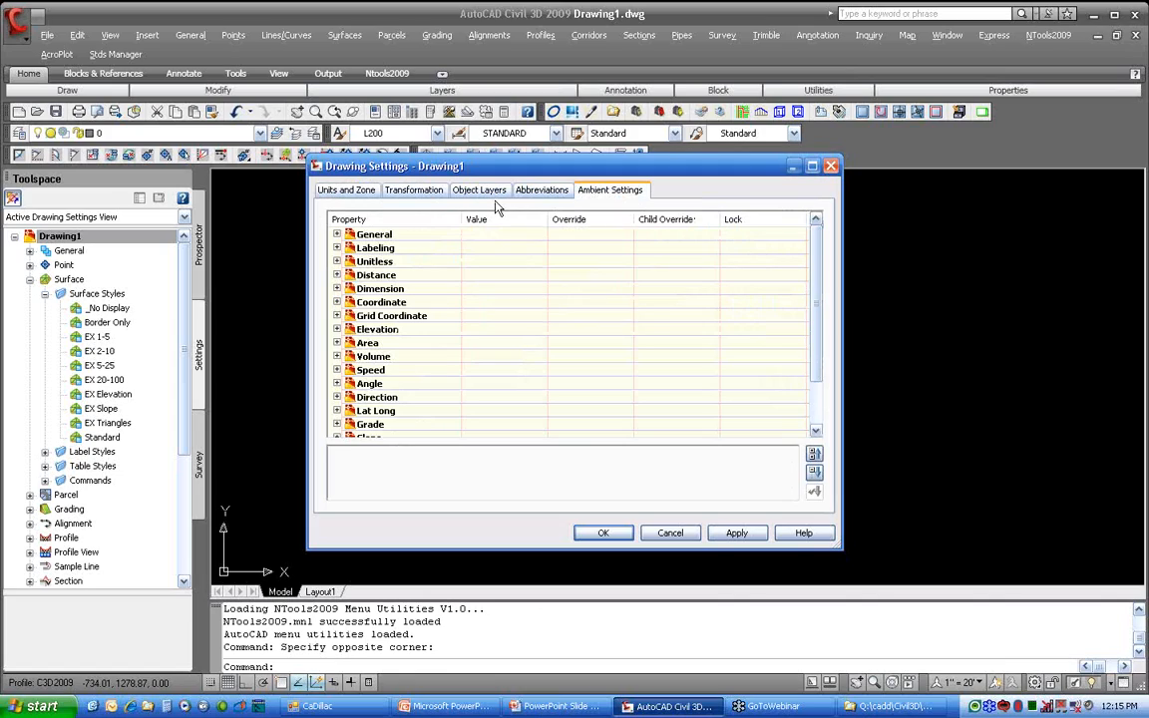
pyautogui.click(669, 536)
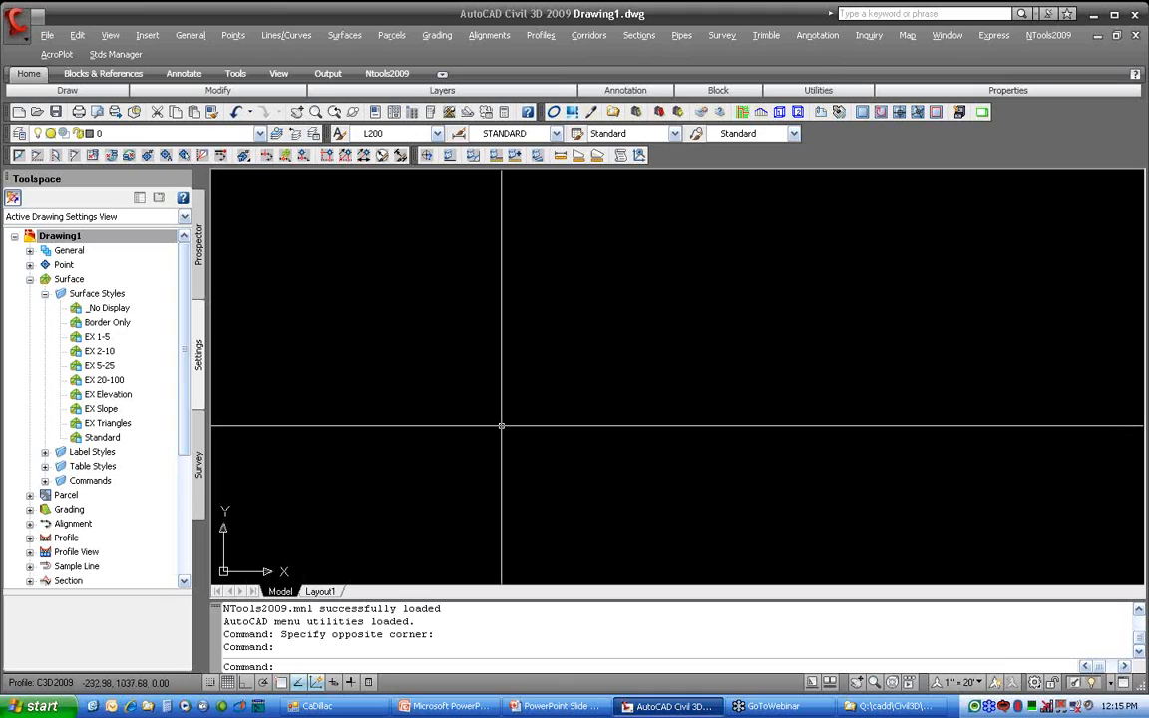
# Open the drawing Lesson2.4.dwg from the Master folder
pyautogui.click(37, 111)
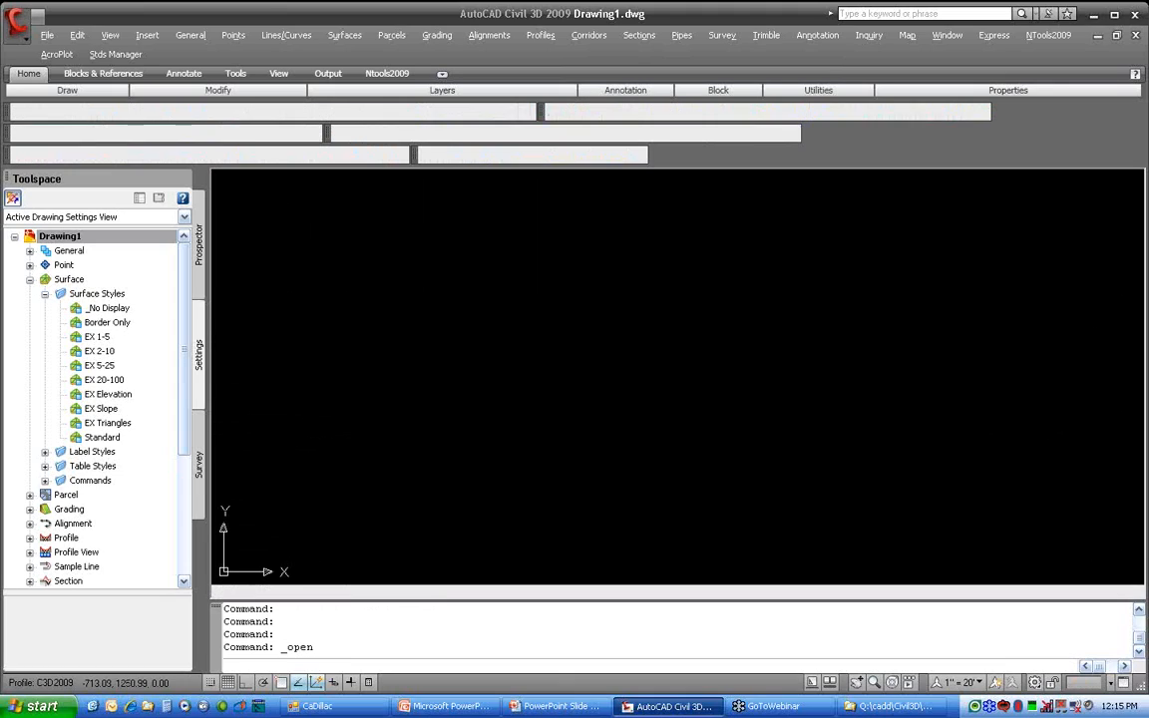
pyautogui.click(659, 531)
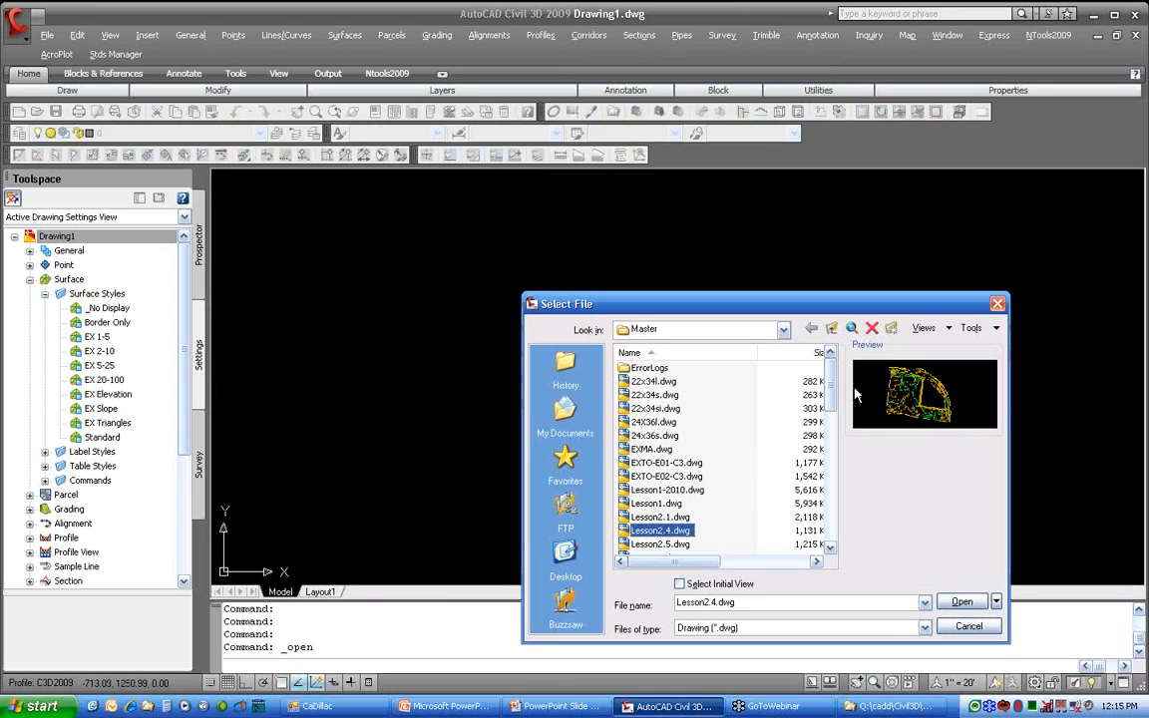
pyautogui.click(961, 603)
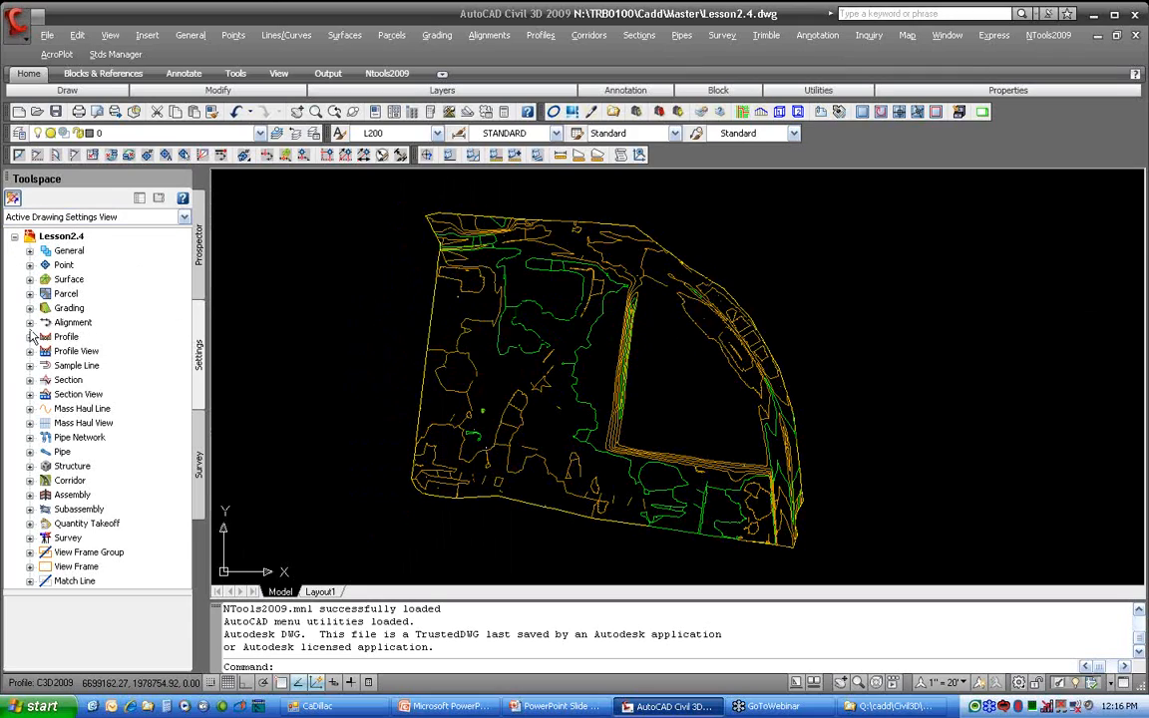
# Examine the surface styles available in Lesson2.4's drawing settings
pyautogui.click(29, 279)
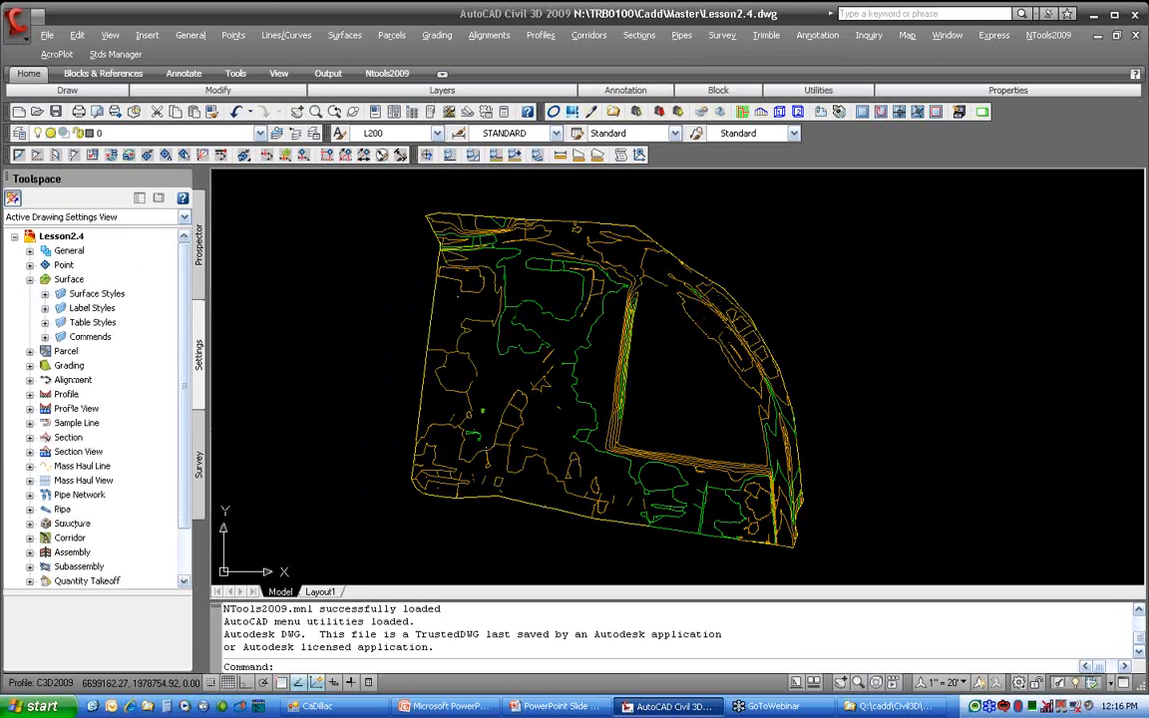
pyautogui.click(45, 294)
pyautogui.click(127, 310)
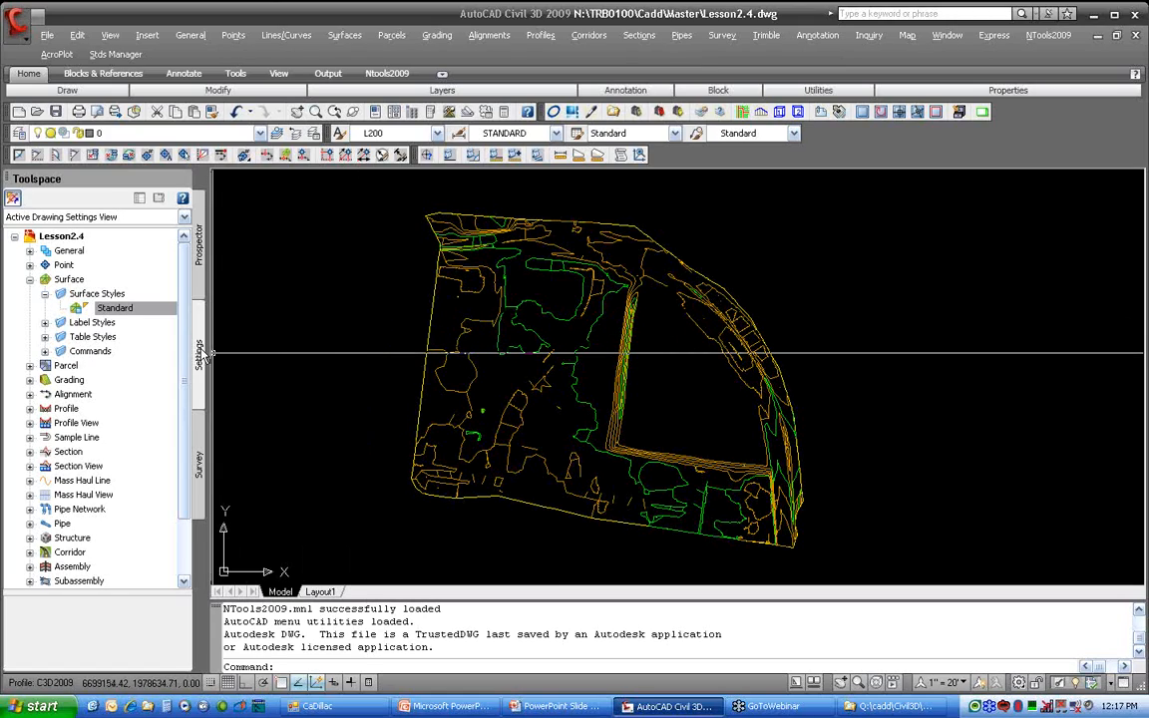
# Show the settings of all open drawings in the Master View and expand Lesson2.1's surface styles
pyautogui.click(118, 218)
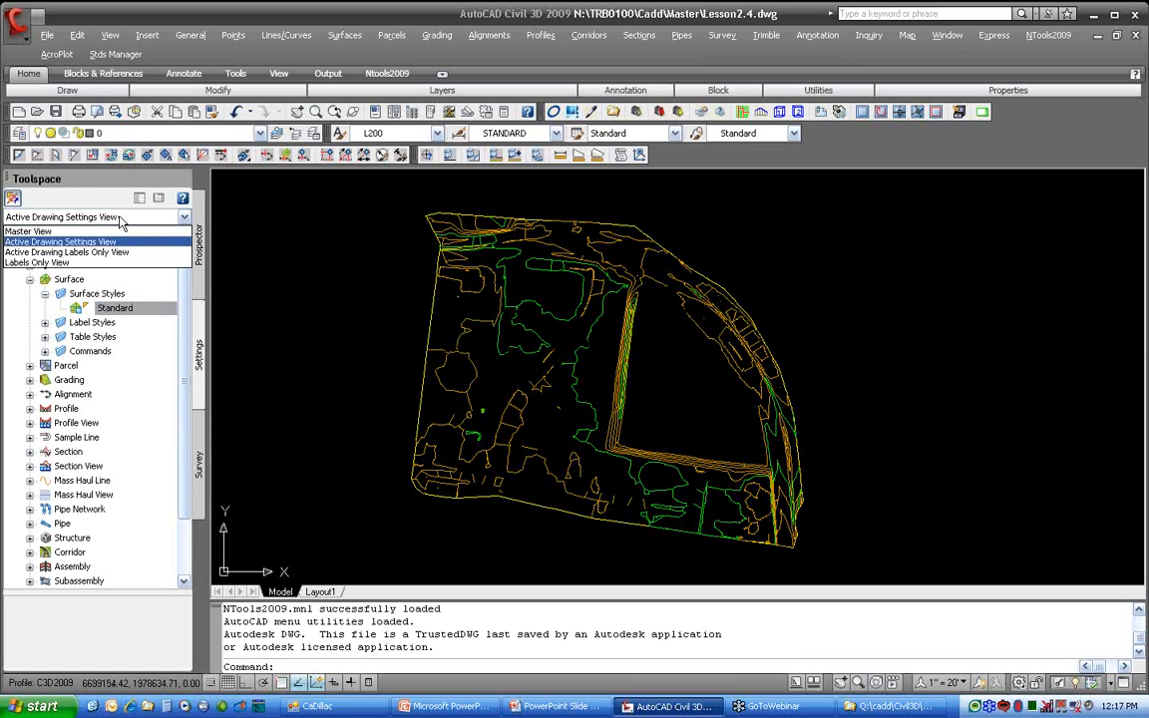
pyautogui.click(70, 233)
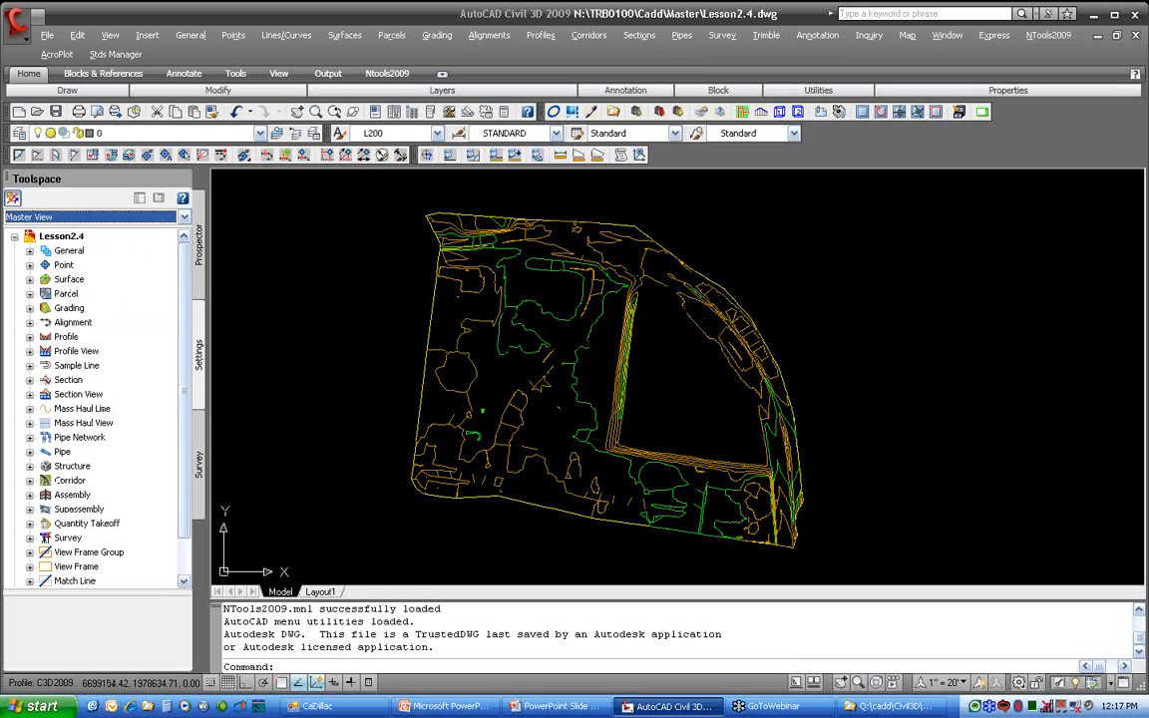
pyautogui.scroll(-1, 186, 365)
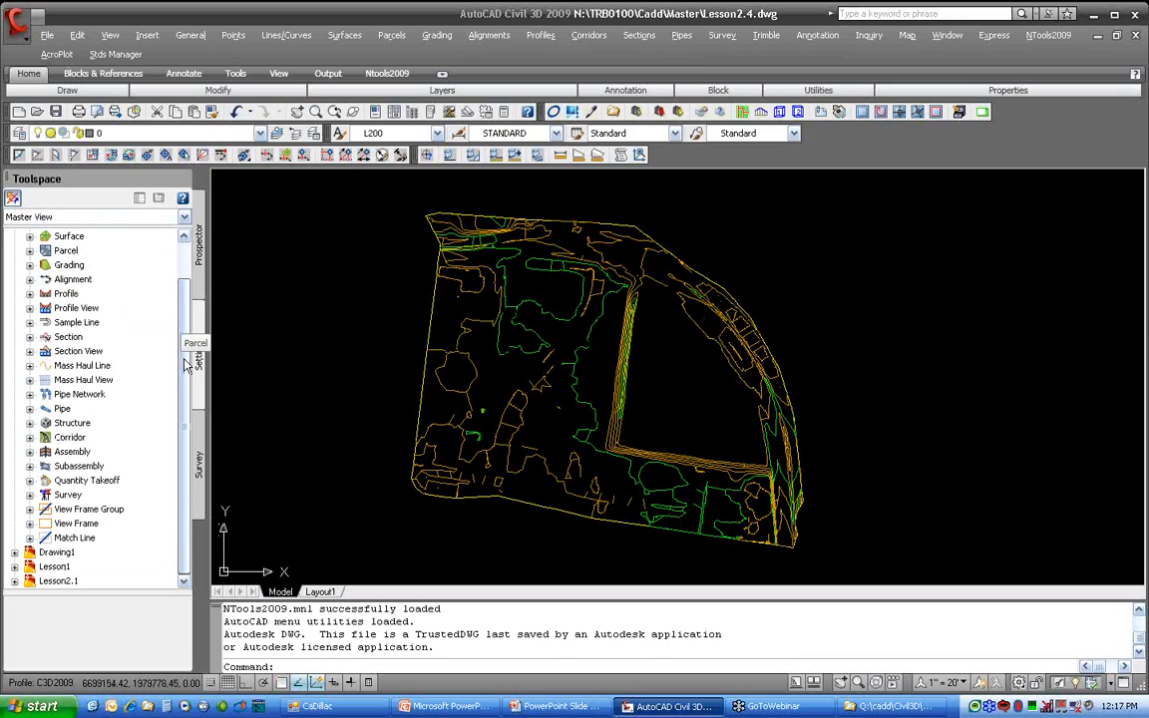
pyautogui.click(15, 581)
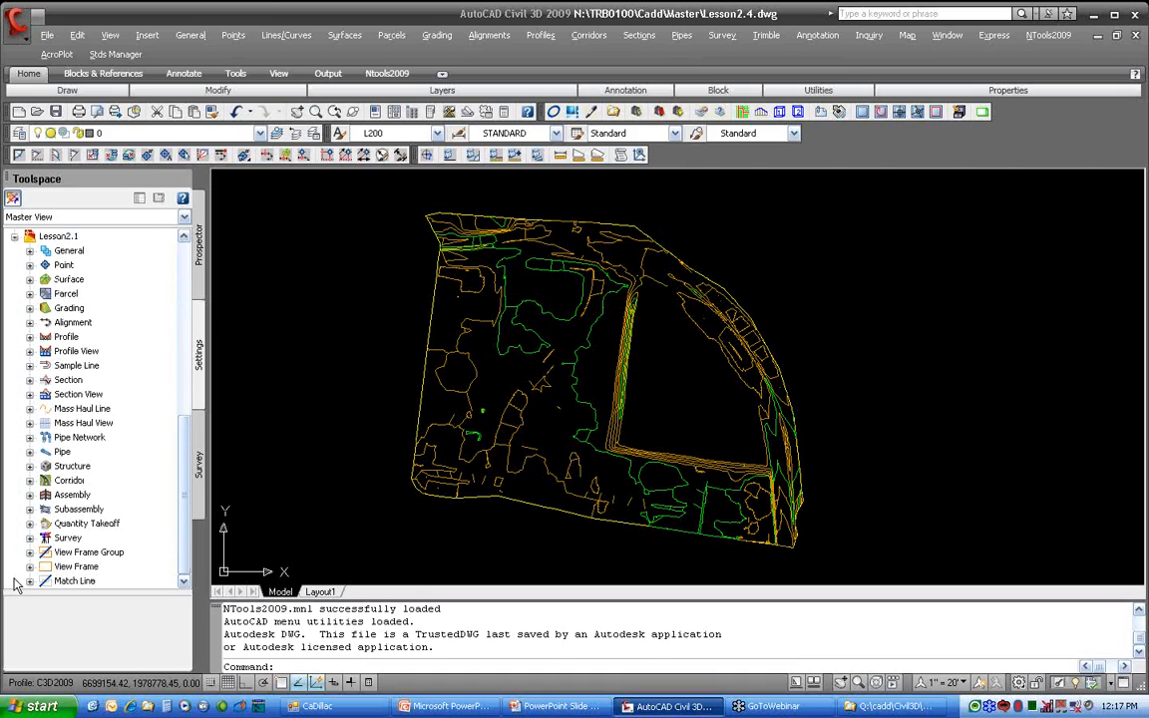
pyautogui.click(30, 279)
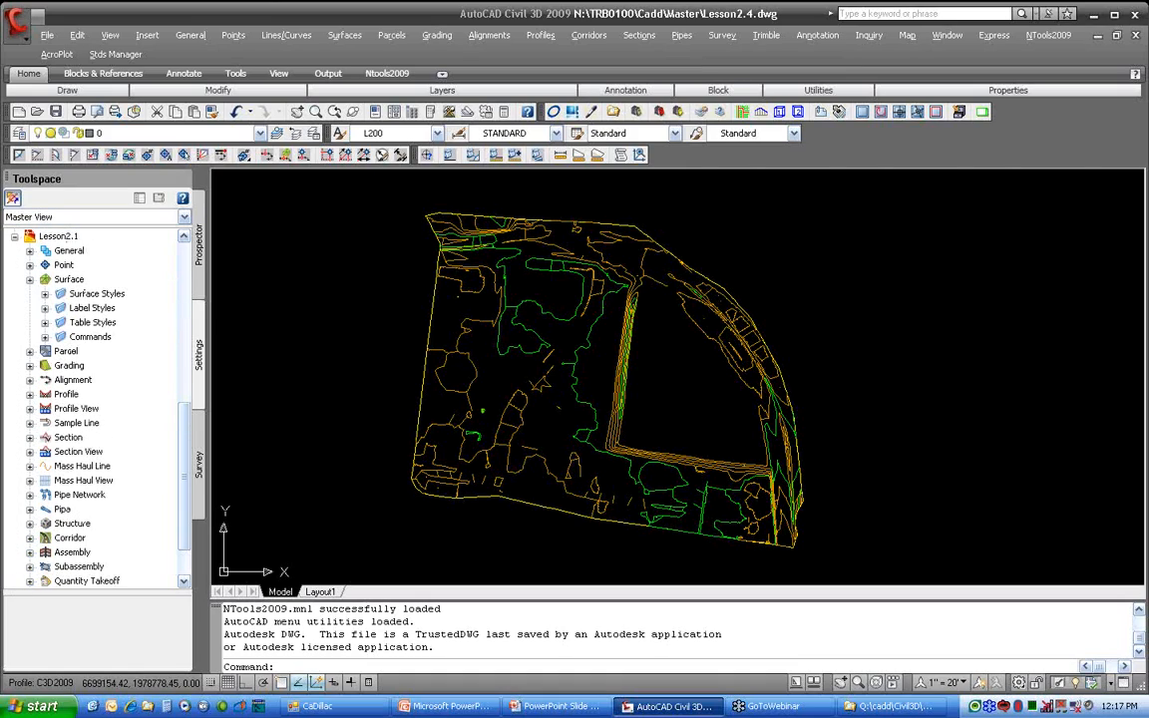
pyautogui.click(45, 293)
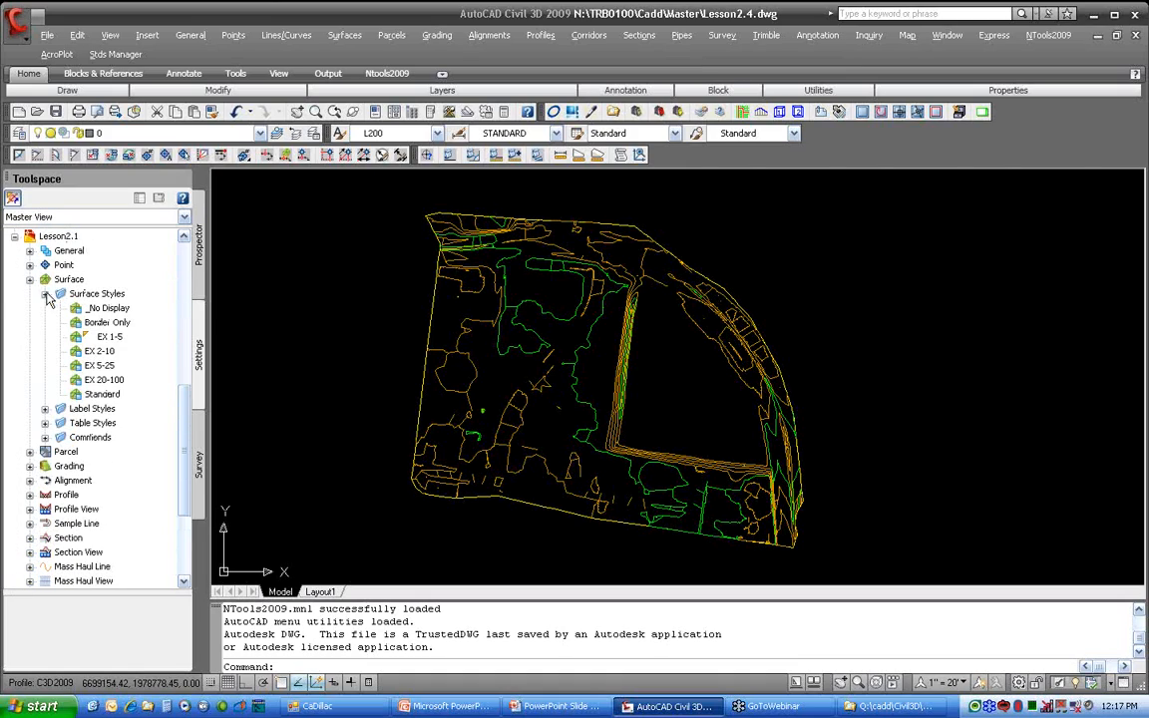
# Copy the surface style EX 1-5 from Lesson2.1 into Lesson2.4 and check Lesson2.4's surface style list
pyautogui.click(109, 339)
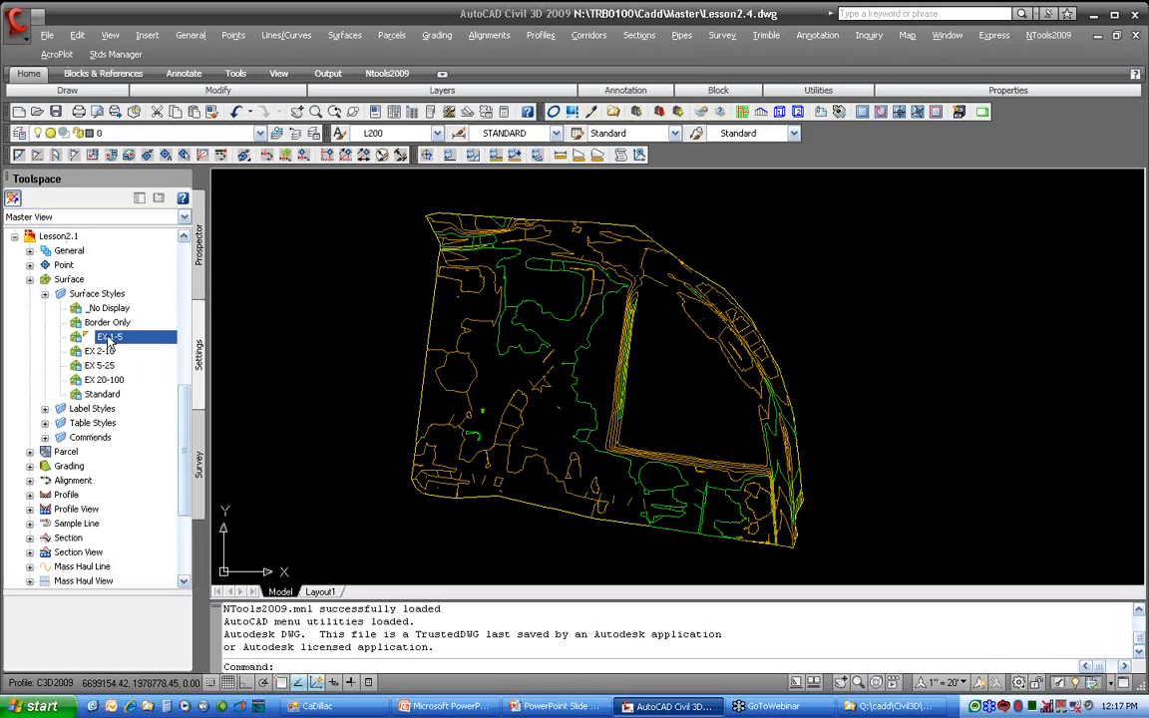
pyautogui.moveTo(111, 344); pyautogui.dragTo(286, 342)
pyautogui.moveTo(288, 337); pyautogui.dragTo(287, 334)
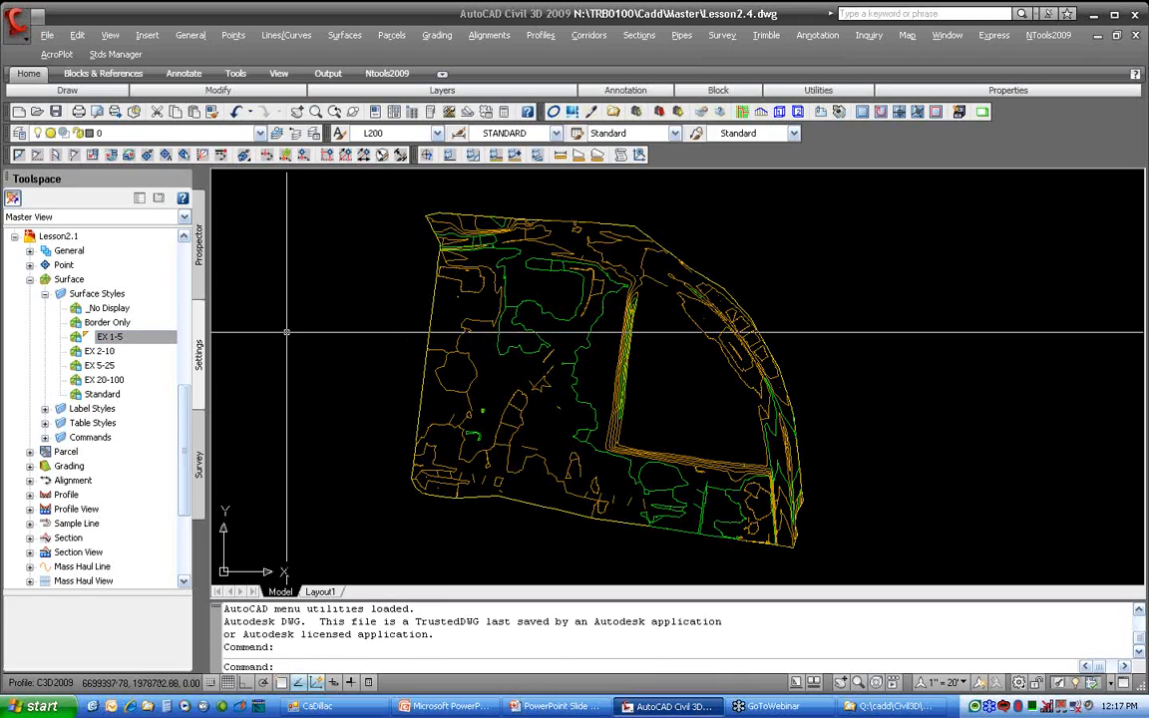
pyautogui.moveTo(182, 430); pyautogui.dragTo(188, 272)
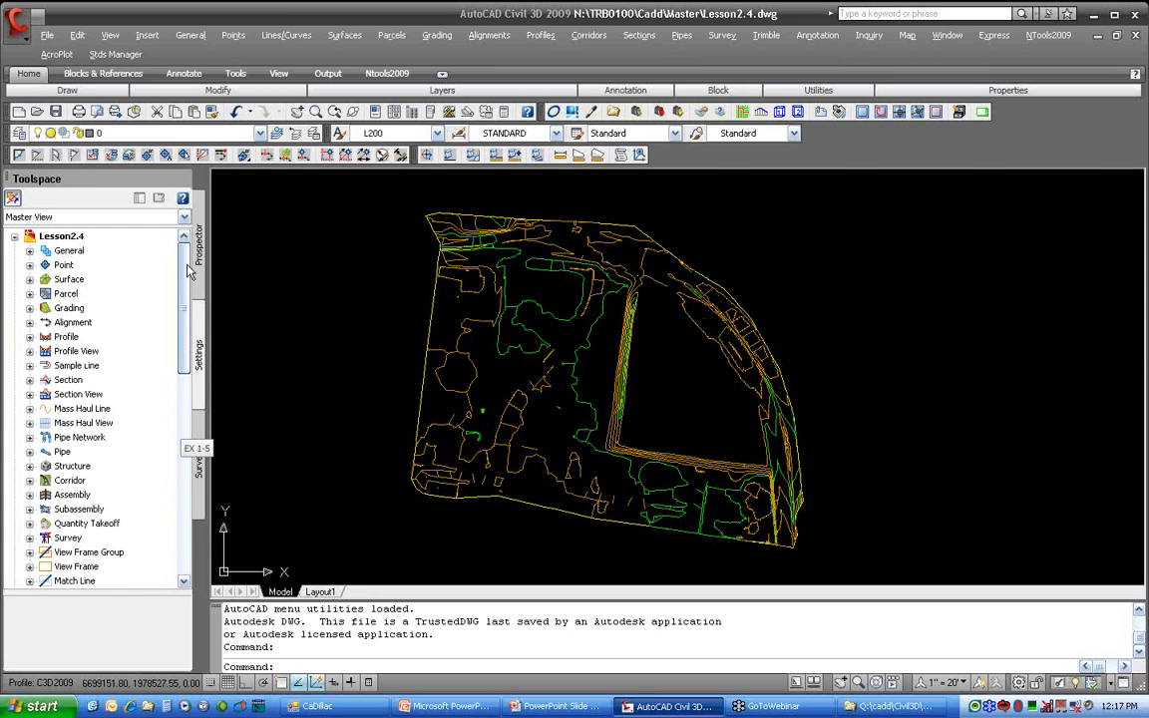
pyautogui.click(30, 281)
pyautogui.click(43, 293)
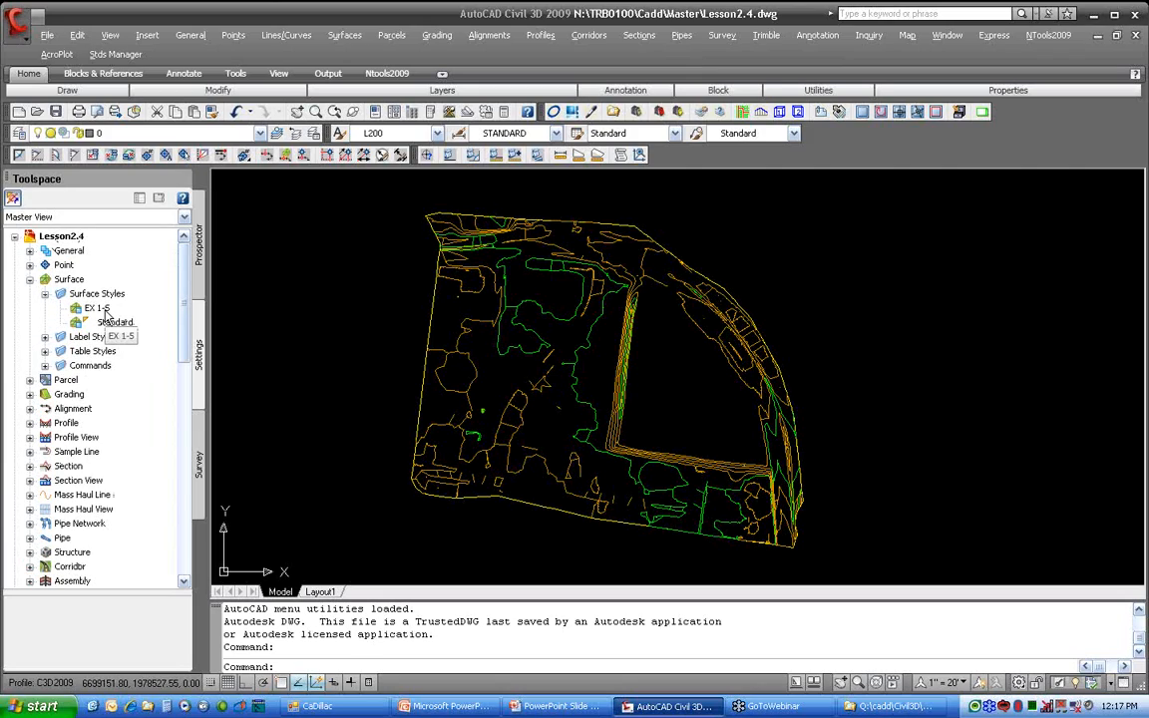
# Set the surface style of surface E01 in Lesson2.4 to EX 1-5
pyautogui.click(429, 339)
pyautogui.rightClick(430, 349)
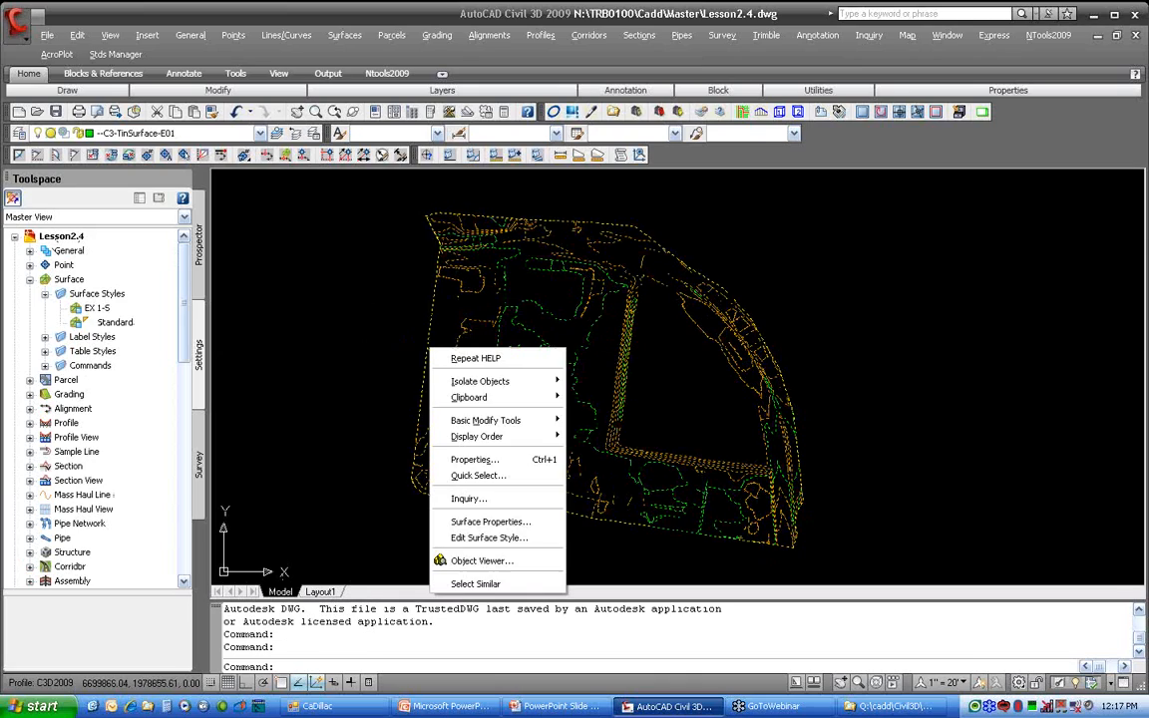
pyautogui.click(504, 522)
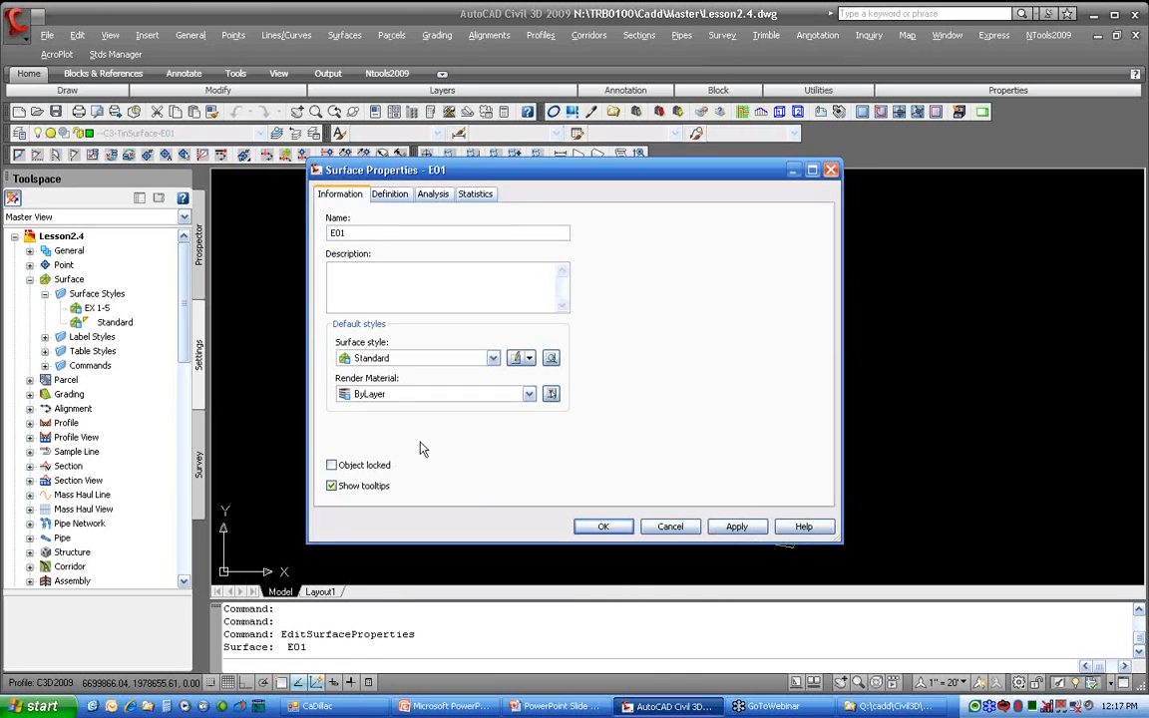
pyautogui.click(410, 358)
pyautogui.click(383, 374)
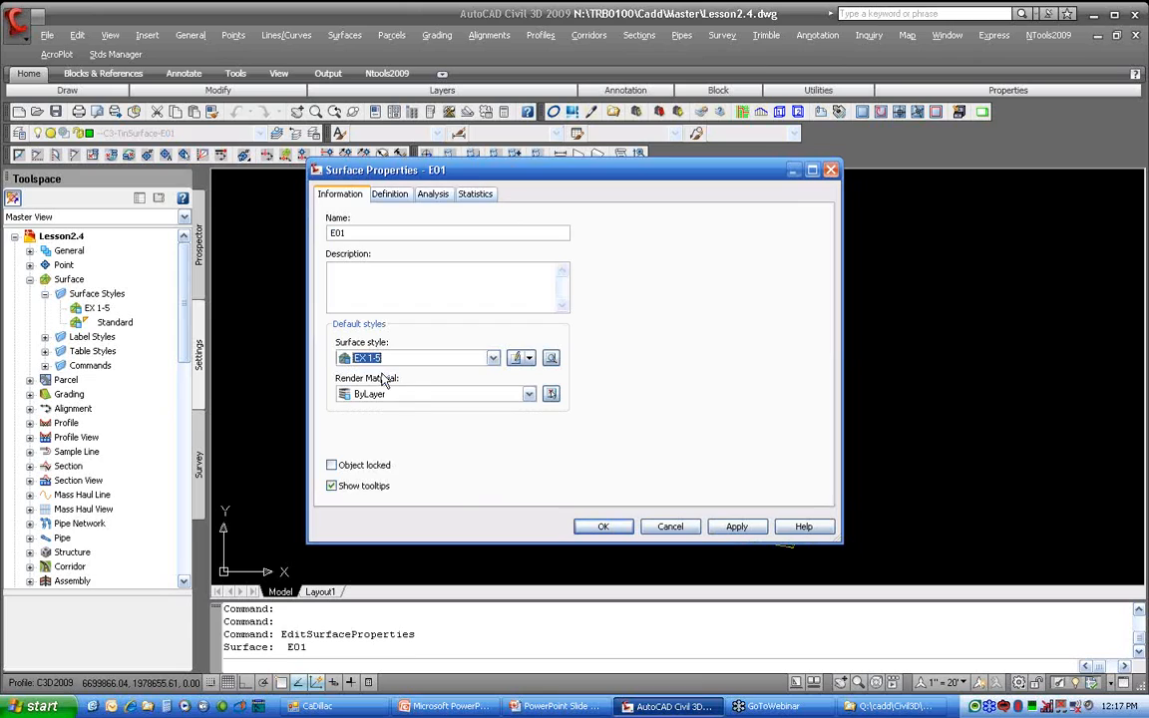
pyautogui.click(598, 525)
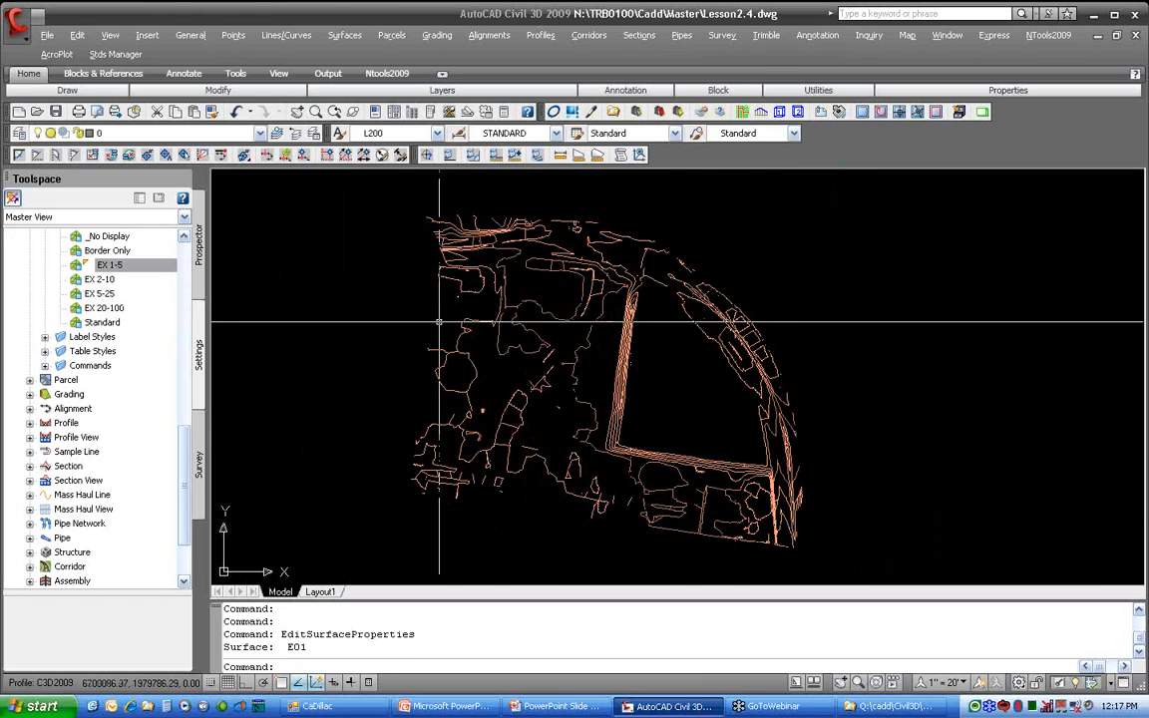
# Look over the Lesson2.1 surface styles and the other object style collections in the Master View
pyautogui.scroll(6, 185, 462)
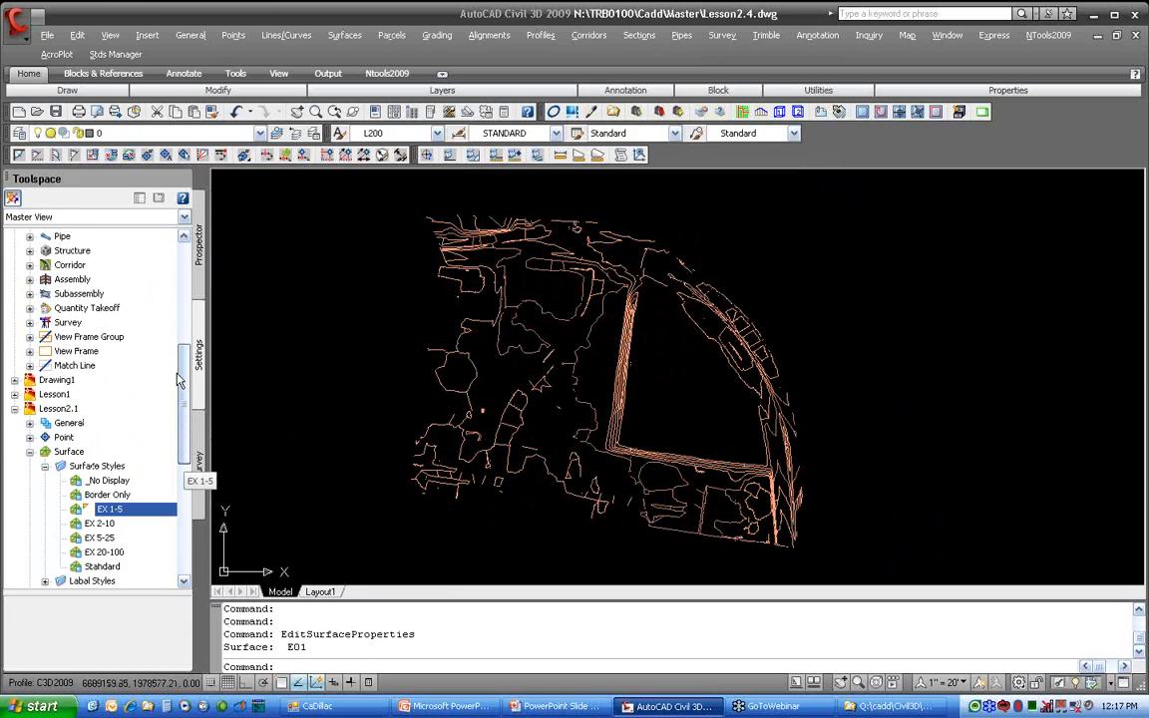
pyautogui.click(57, 409)
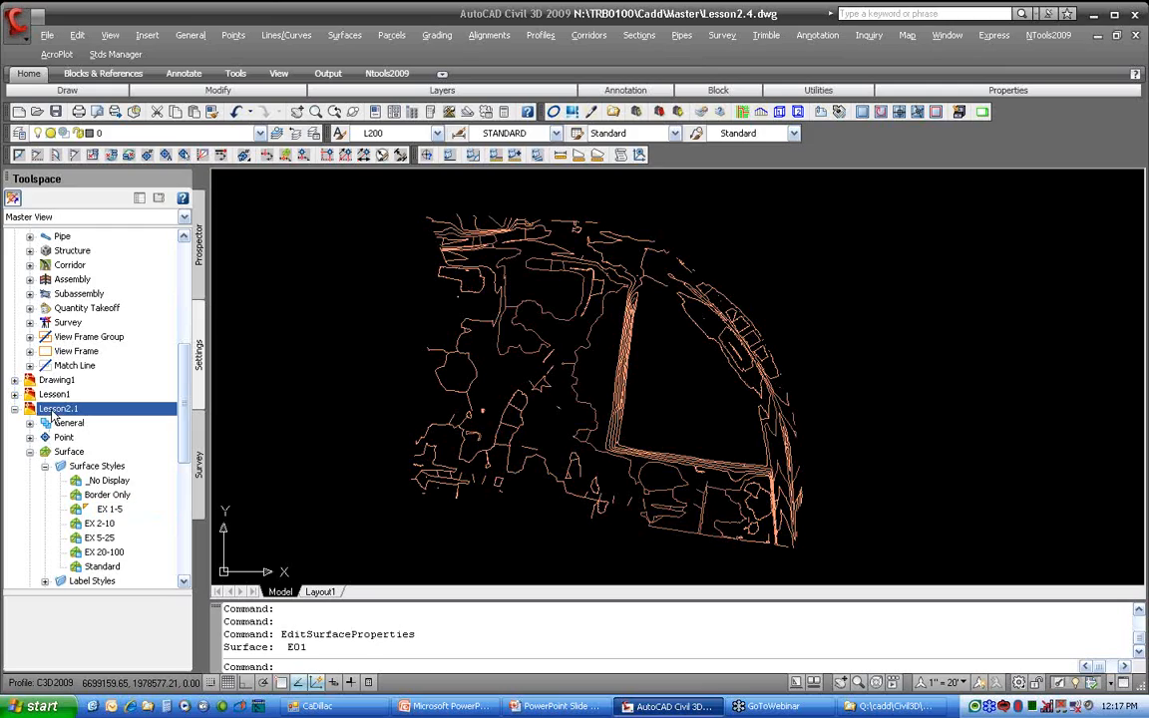
pyautogui.scroll(-3, 165, 399)
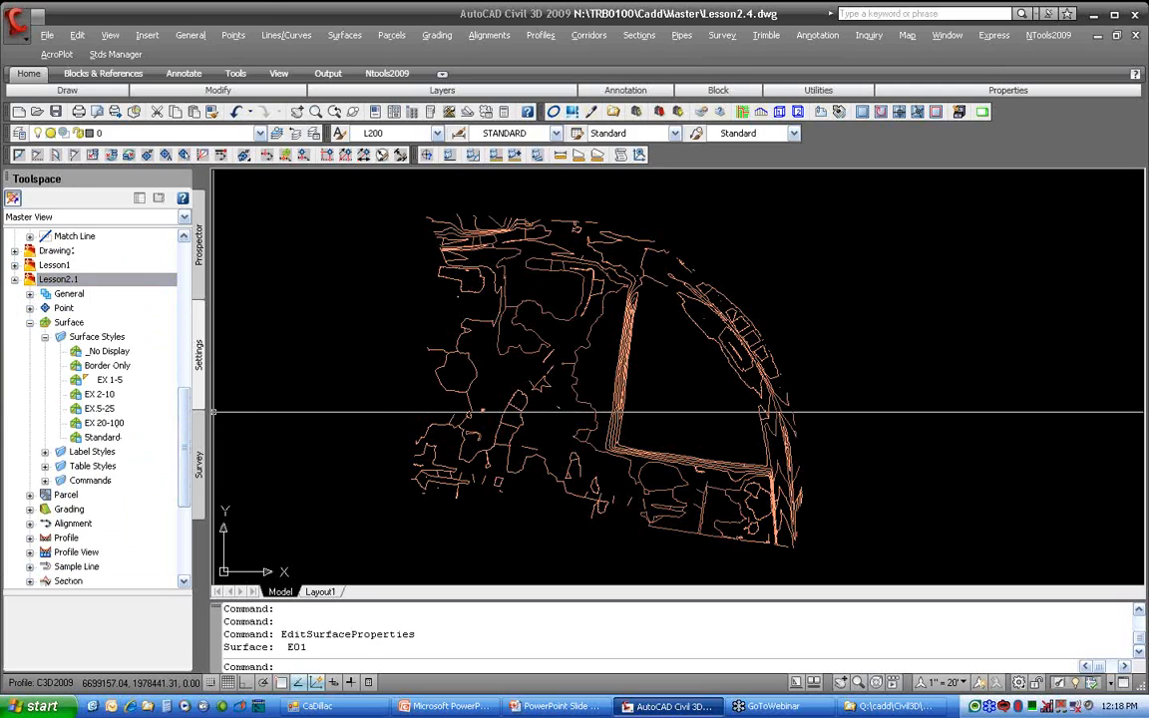
# Copy the whole Surface Styles collection from Lesson2.1 into Lesson2.4, skipping all duplicate items, and check Lesson2.4's surface style list
pyautogui.click(84, 337)
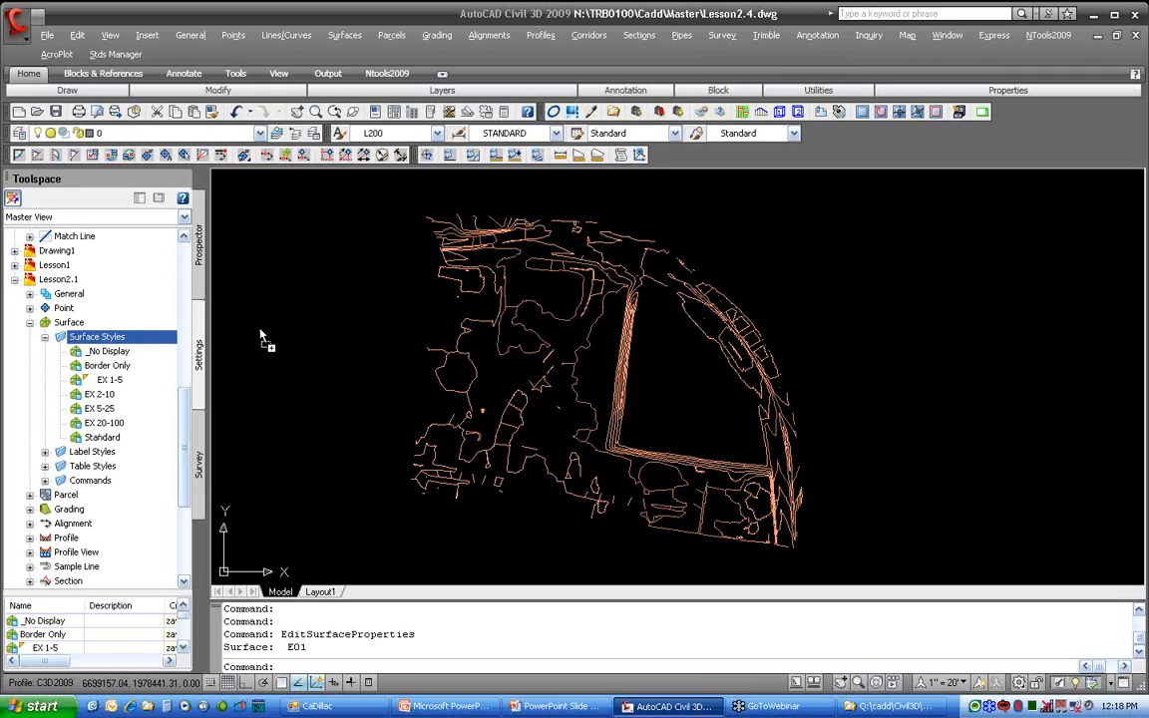
pyautogui.moveTo(261, 339); pyautogui.dragTo(261, 340)
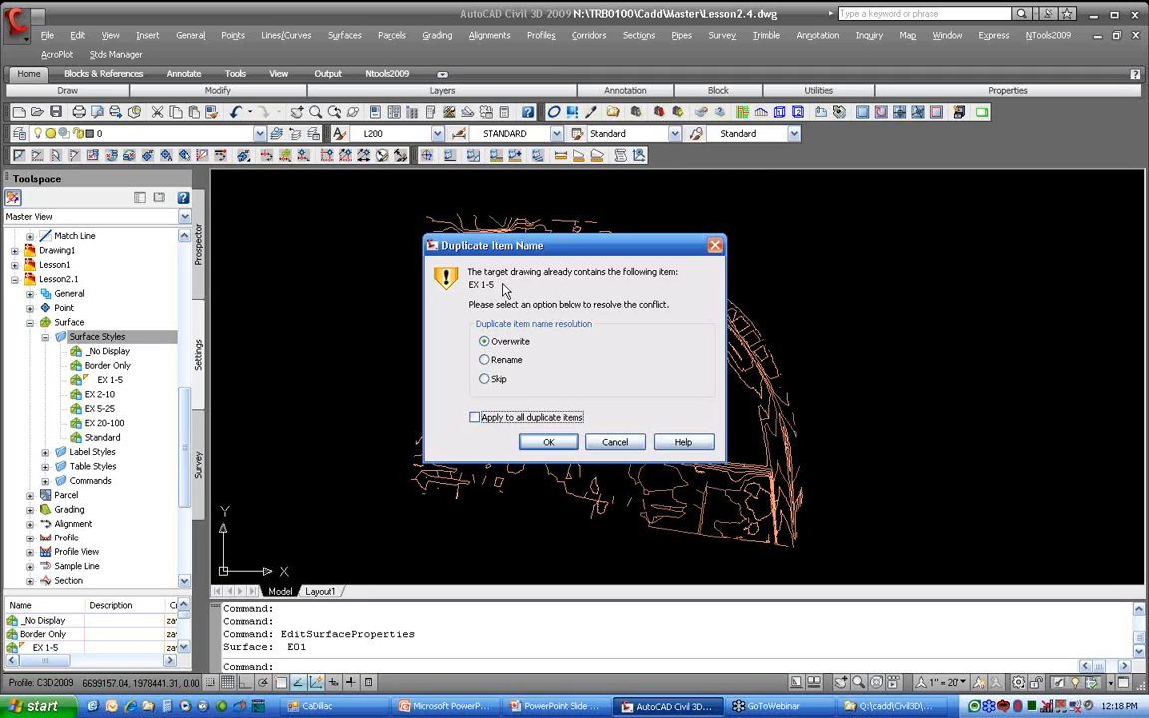
pyautogui.click(495, 379)
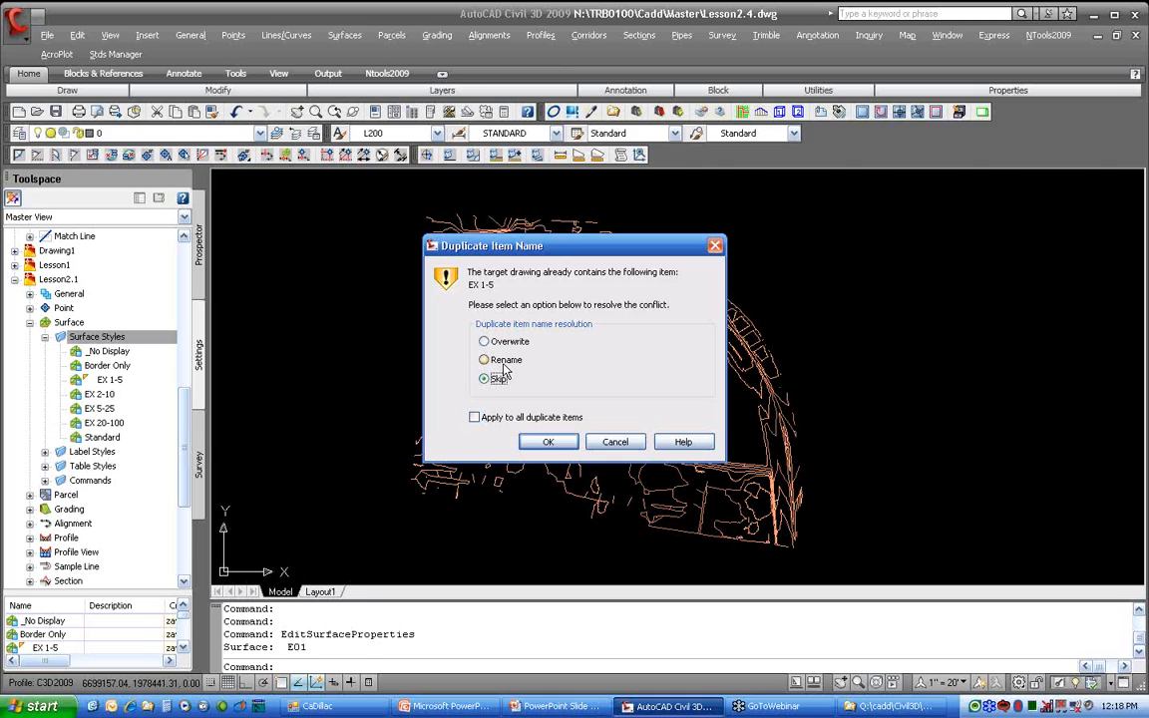
pyautogui.click(481, 420)
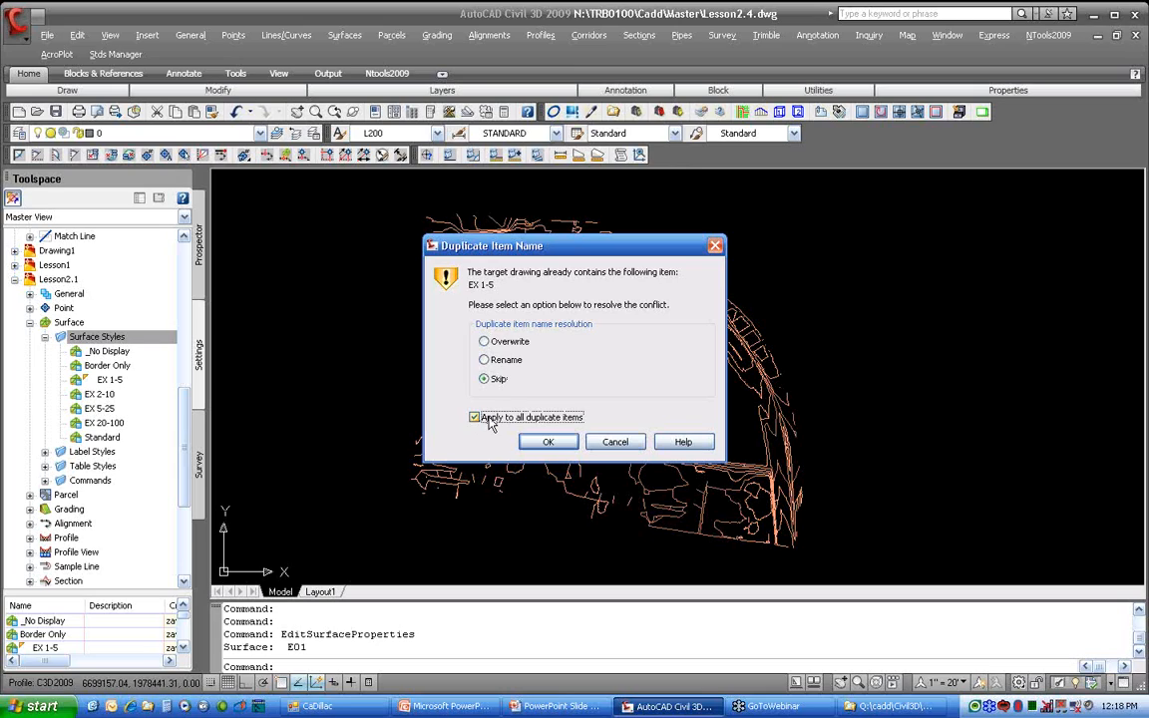
pyautogui.click(544, 442)
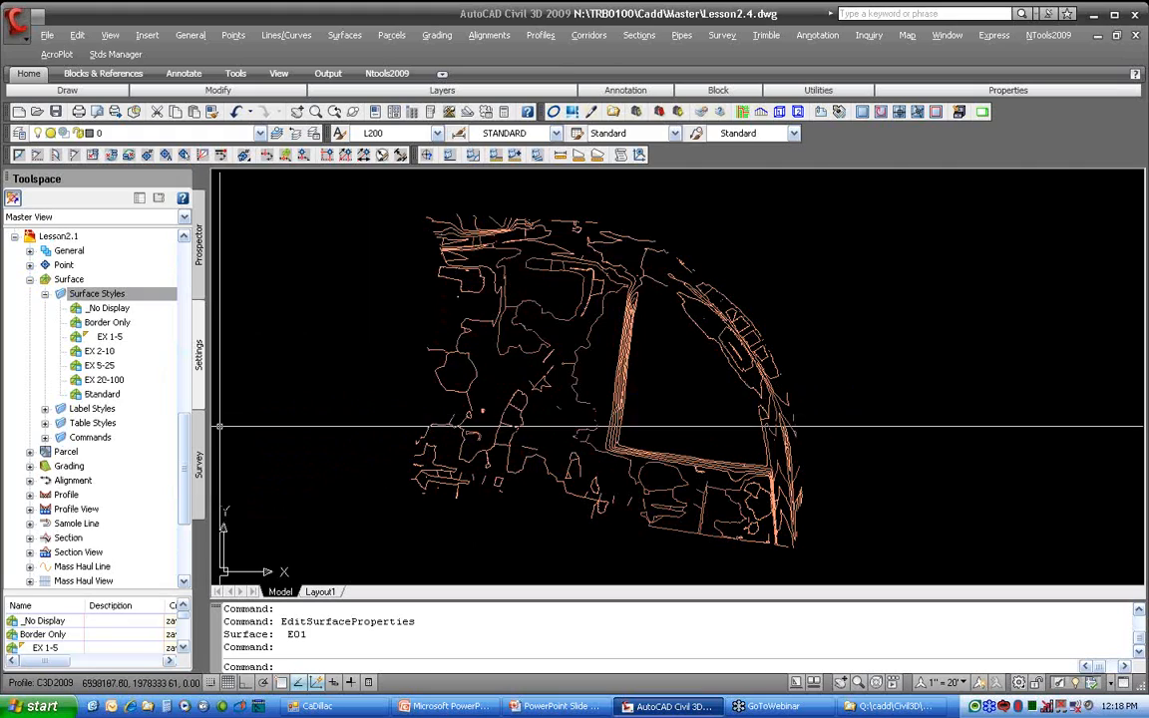
pyautogui.moveTo(183, 441); pyautogui.dragTo(180, 260)
pyautogui.click(97, 294)
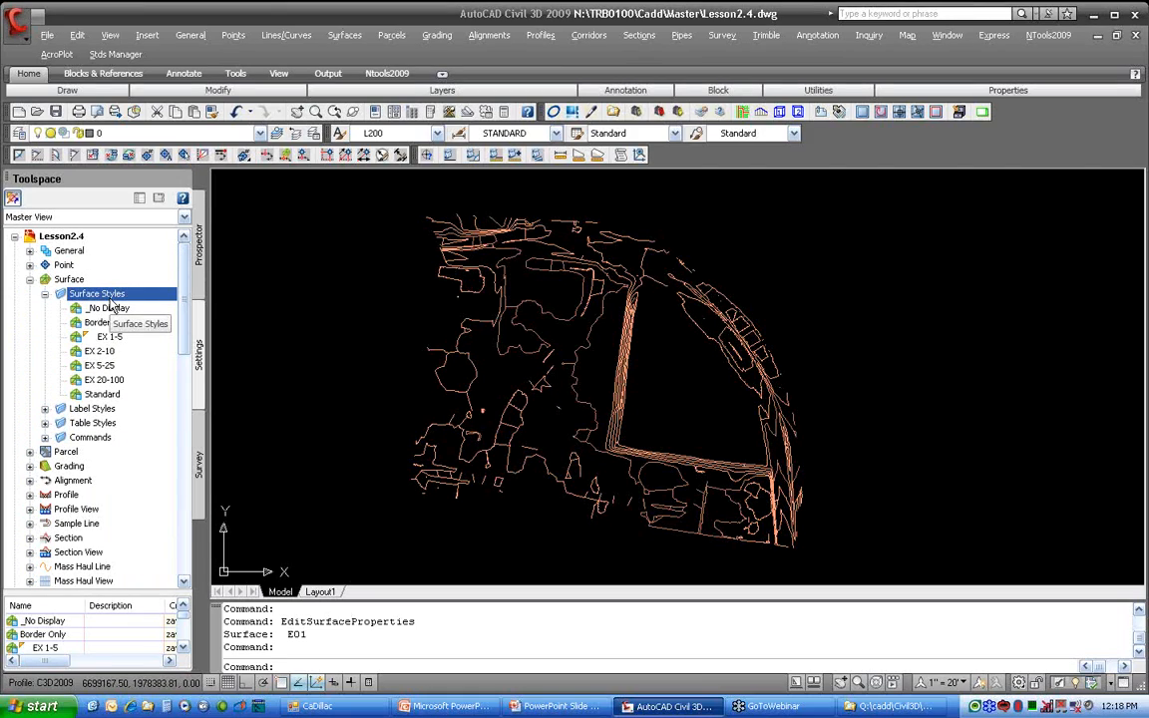
pyautogui.click(469, 397)
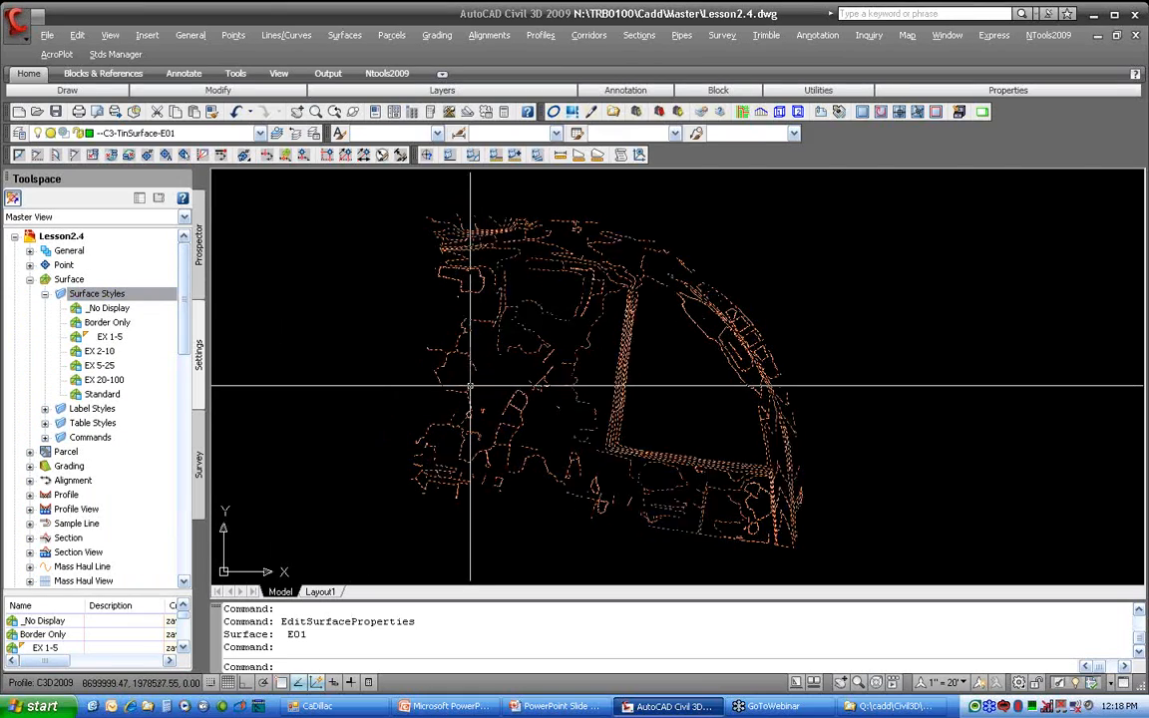
pyautogui.rightClick(472, 396)
pyautogui.click(494, 592)
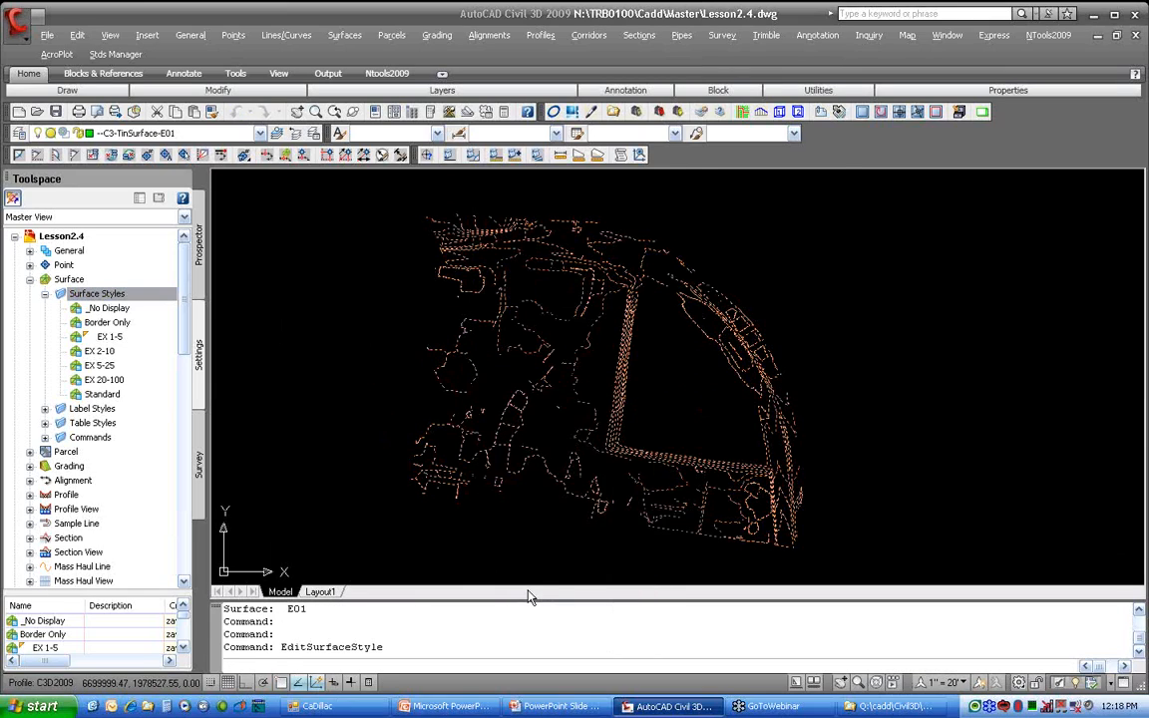
pyautogui.click(668, 526)
# Set the surface style of surface E01 in Lesson2.4 to Border Only in its surface properties
pyautogui.click(589, 499)
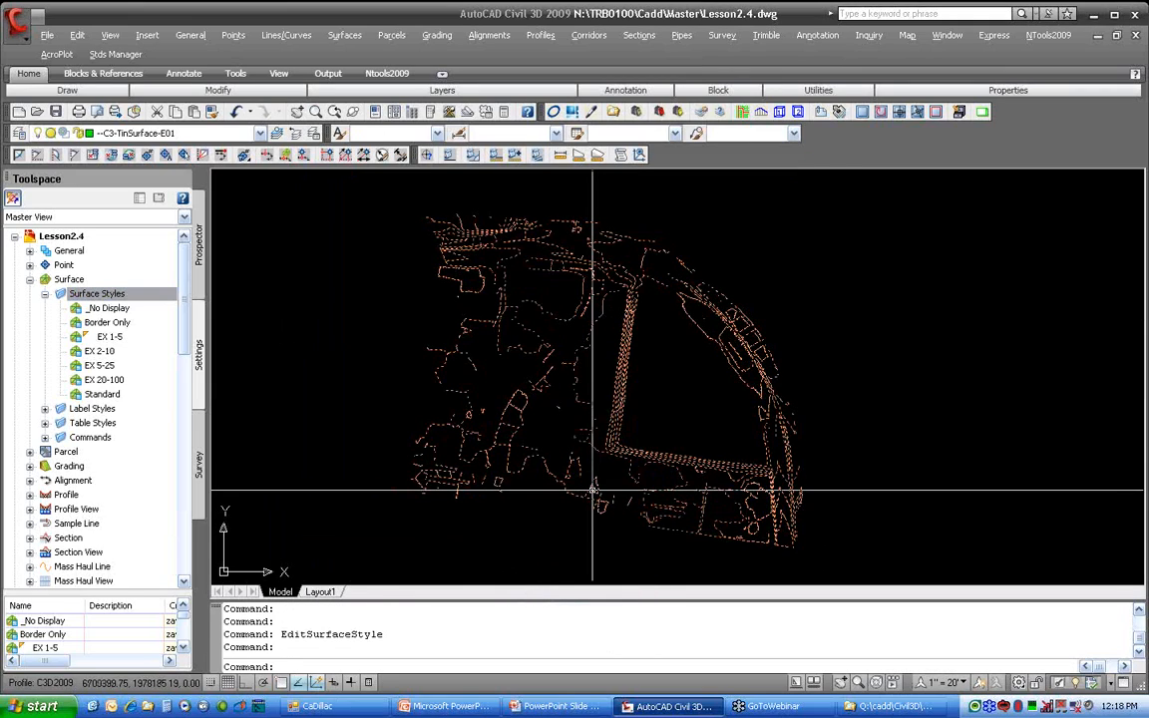
pyautogui.rightClick(593, 493)
pyautogui.click(643, 419)
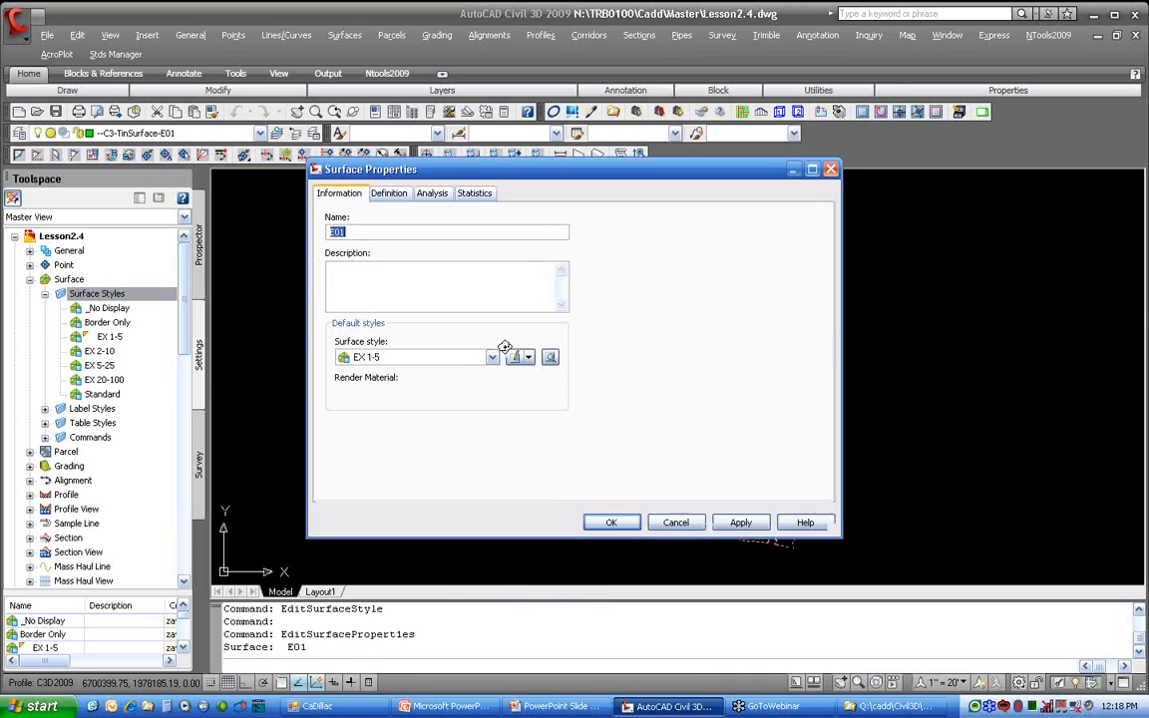
pyautogui.click(425, 355)
pyautogui.click(384, 388)
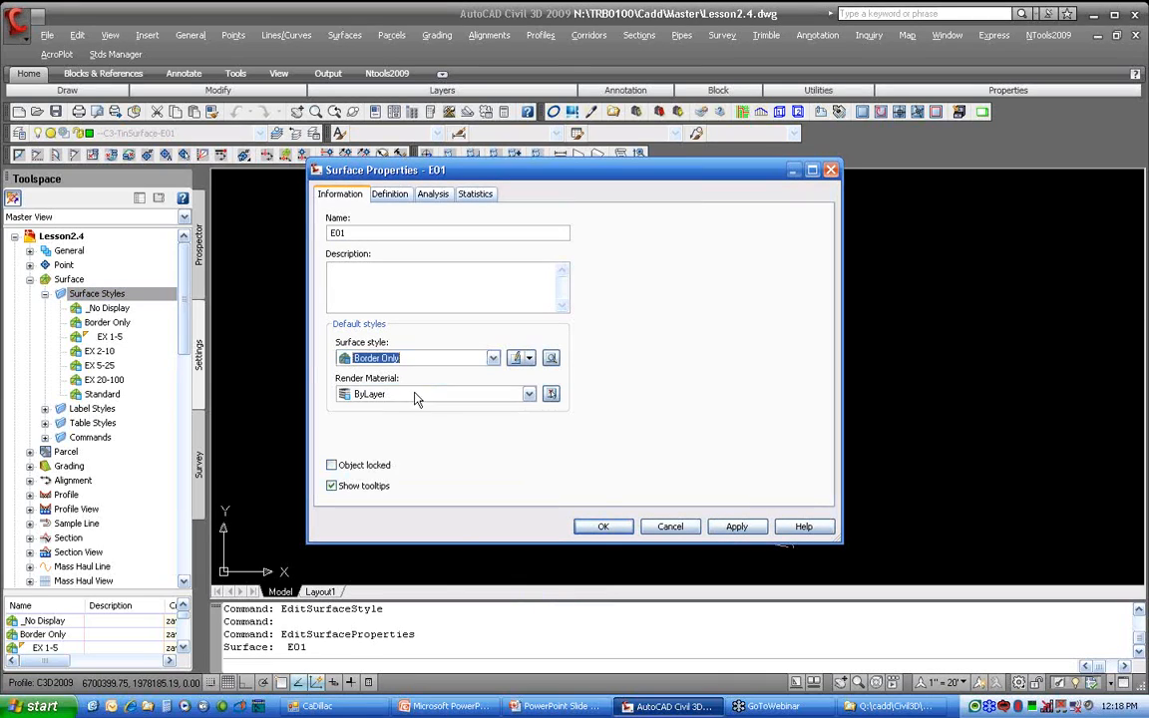
pyautogui.click(604, 529)
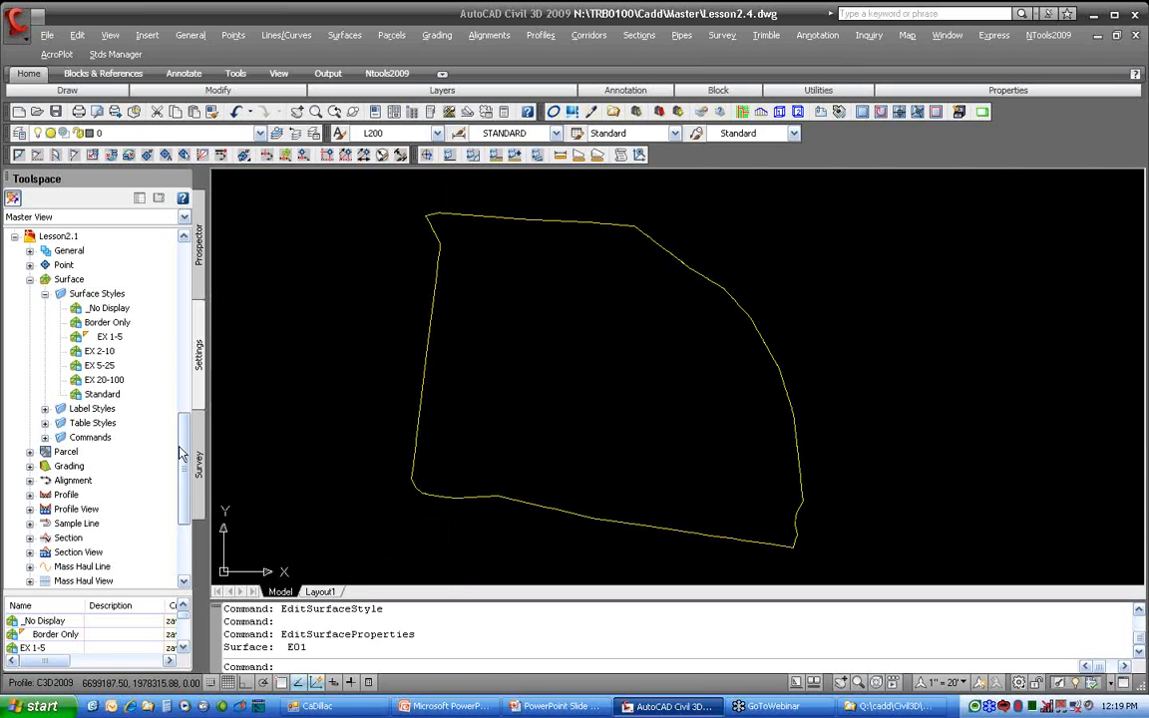
# Expand Lesson1's structure label styles down to the child styles of PRSD-Profile and widen the Toolspace to show their full names
pyautogui.scroll(-4, 161, 401)
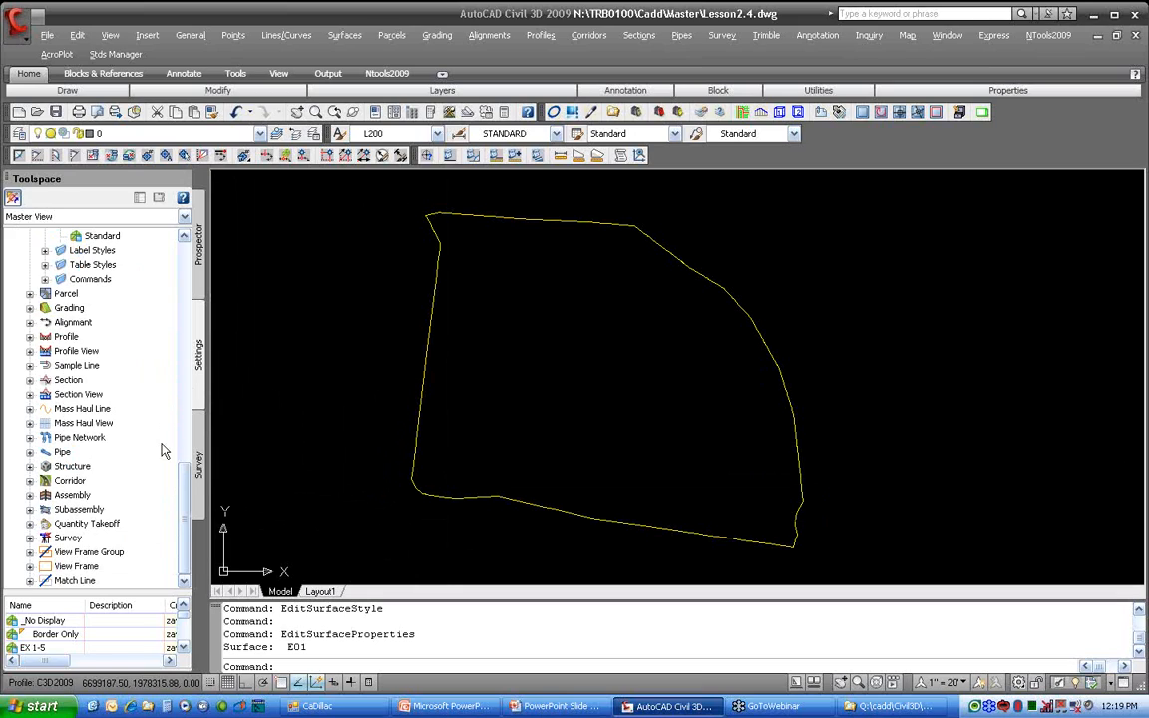
pyautogui.scroll(-7, 183, 501)
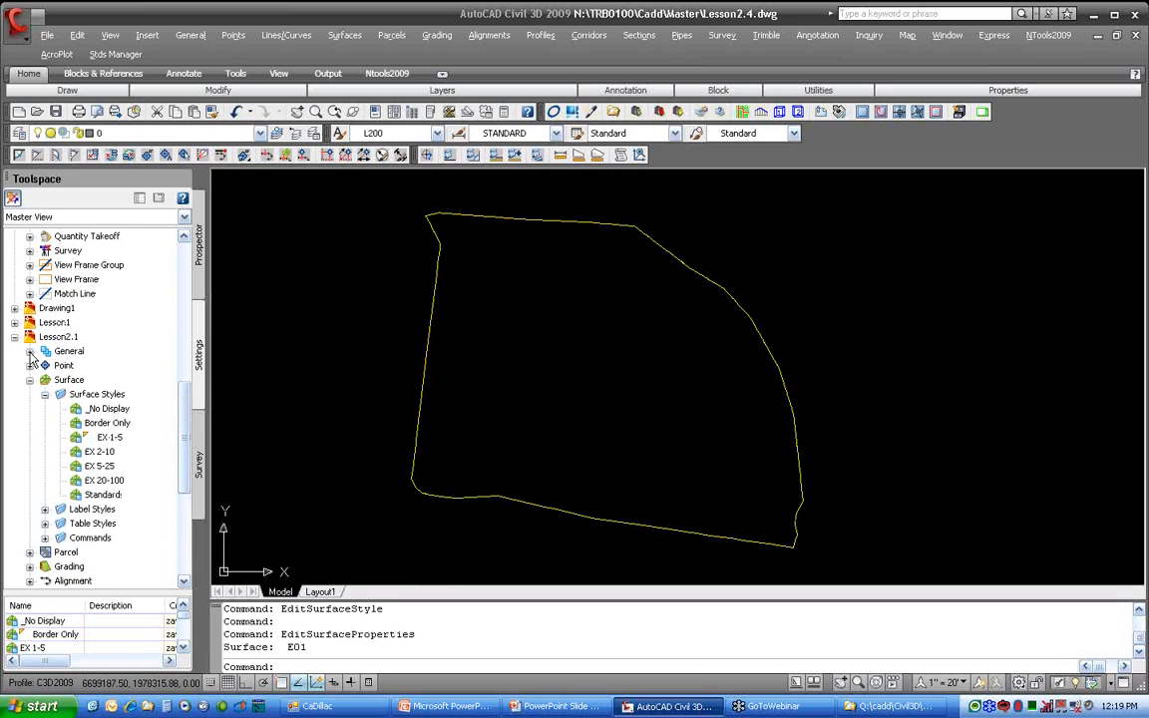
pyautogui.scroll(6, 18, 339)
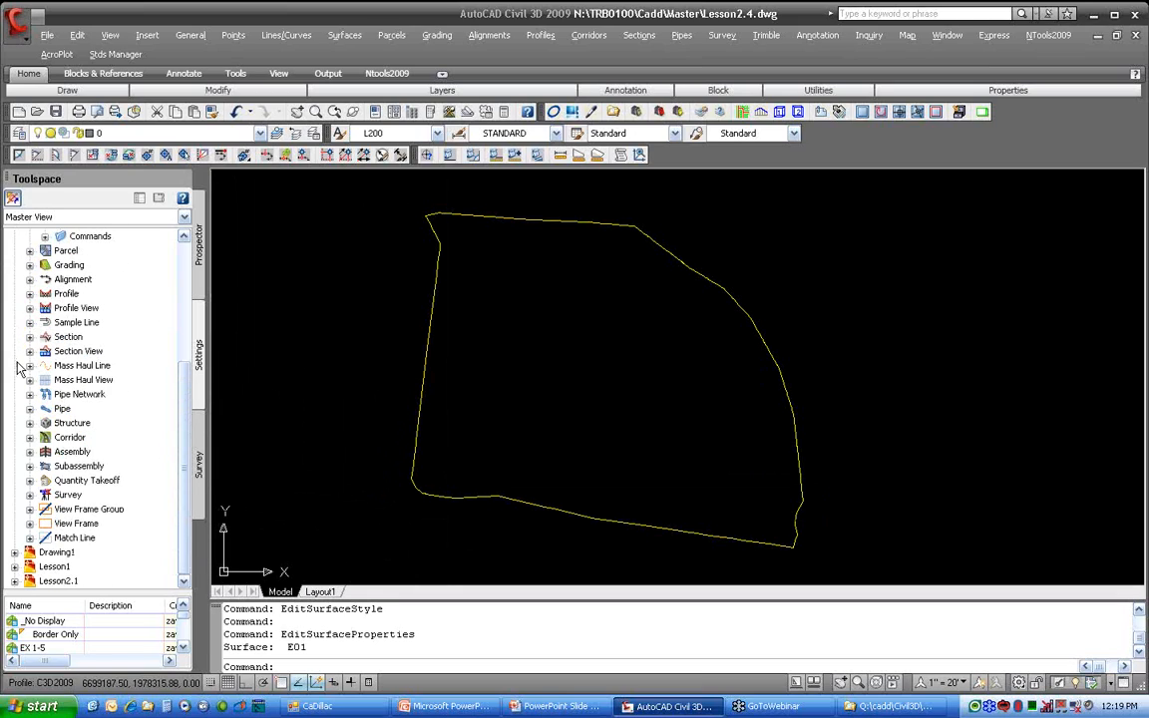
pyautogui.click(14, 567)
pyautogui.scroll(-1, 55, 461)
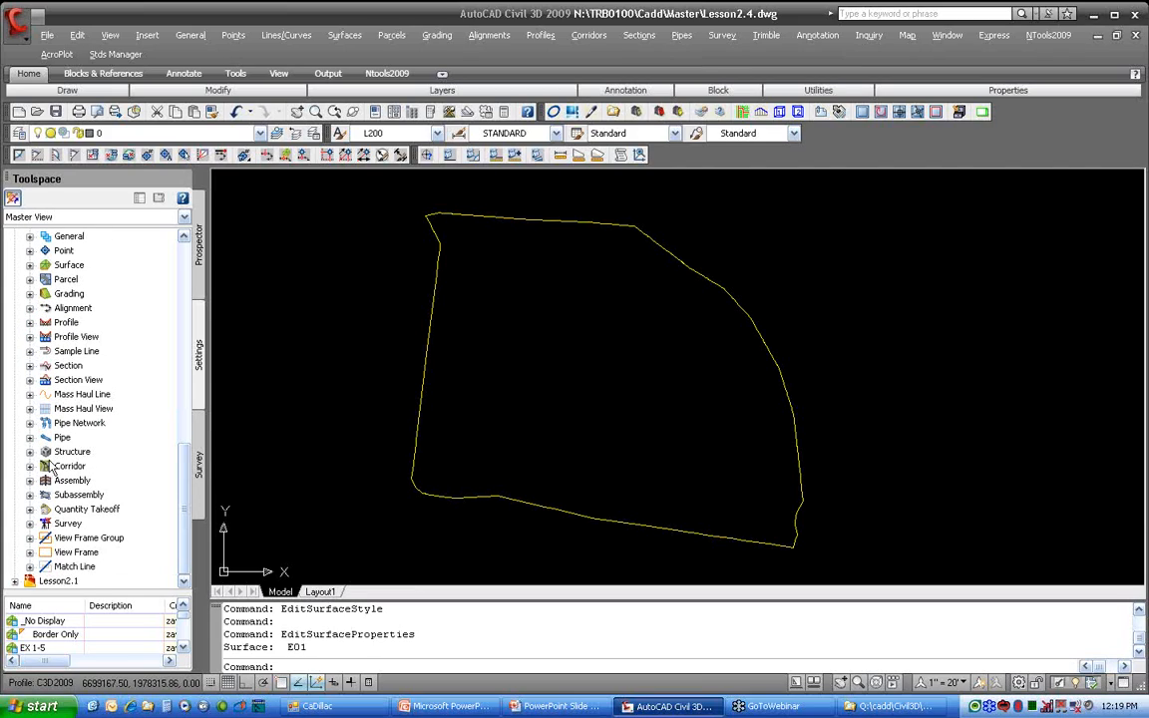
pyautogui.click(30, 453)
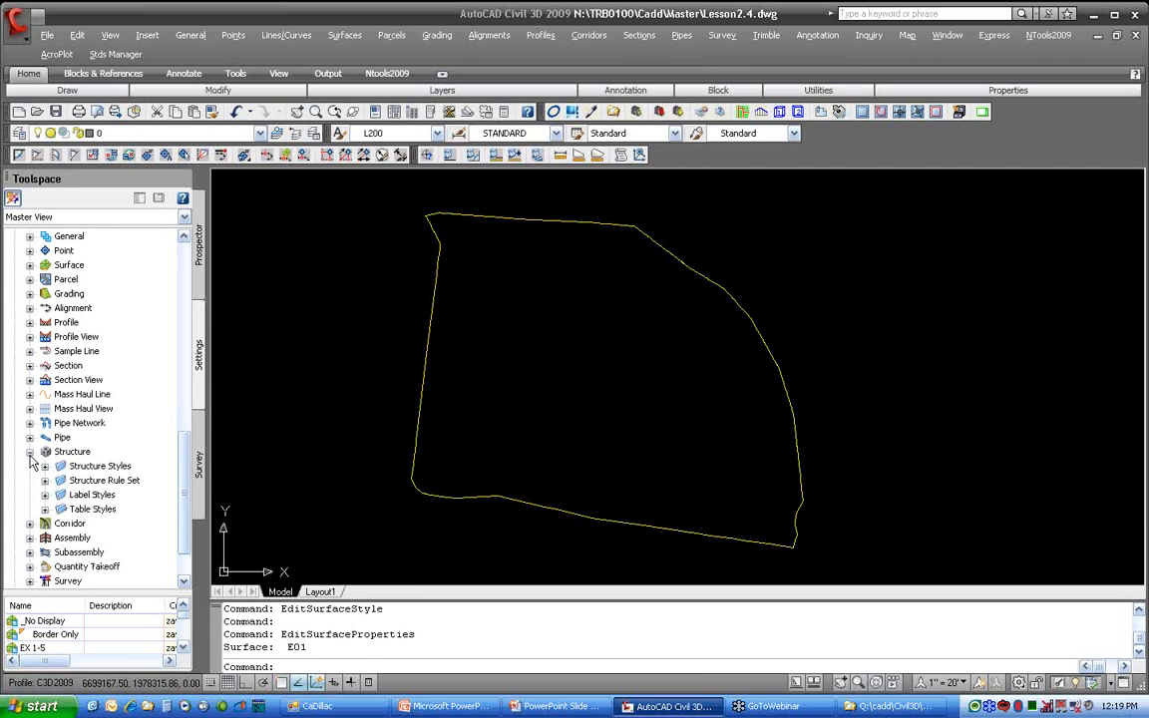
pyautogui.click(44, 495)
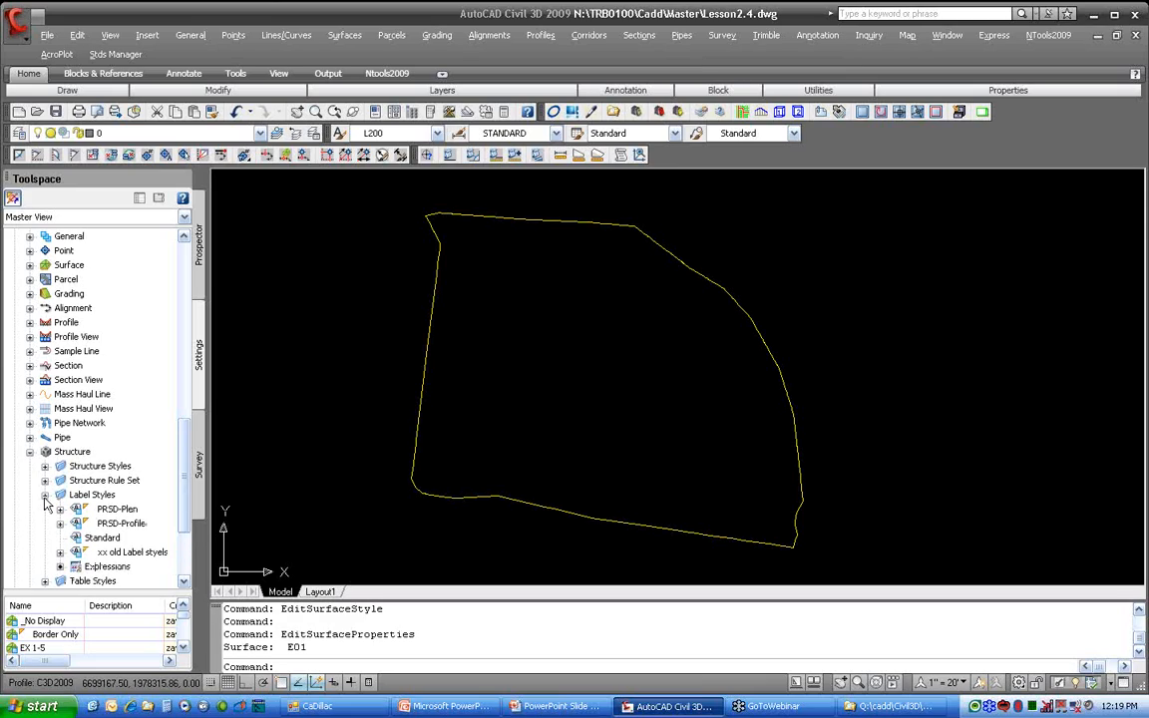
pyautogui.click(104, 524)
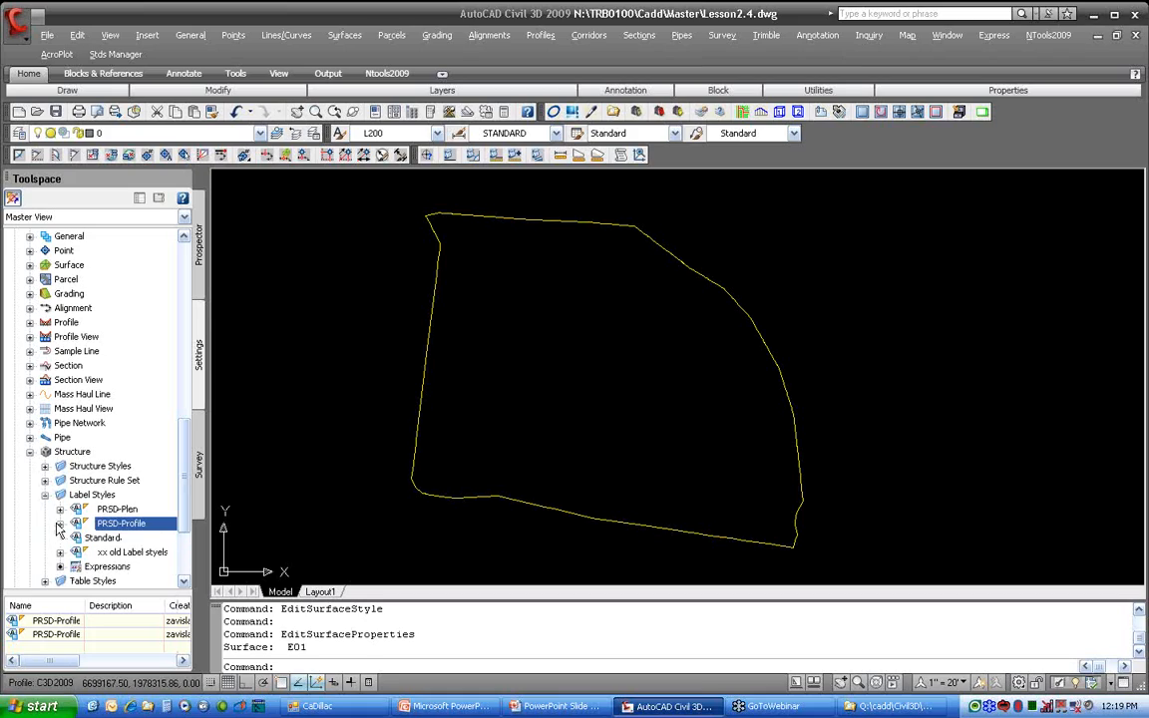
pyautogui.click(60, 524)
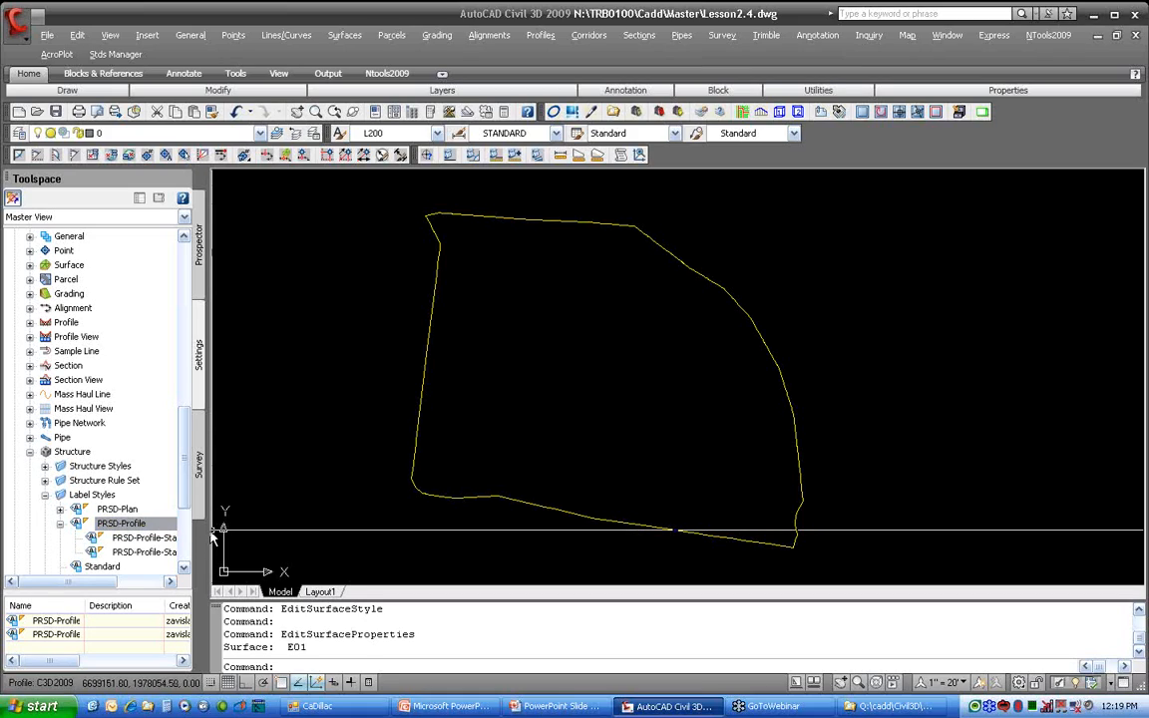
pyautogui.moveTo(212, 536); pyautogui.dragTo(271, 537)
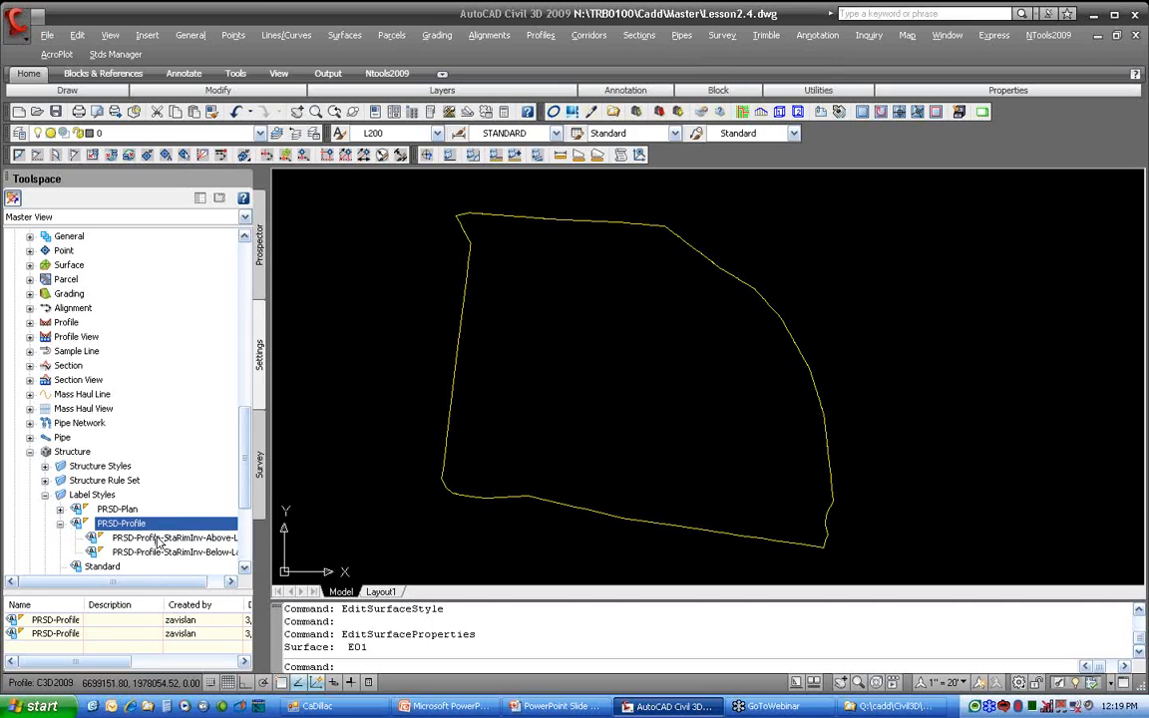
# Copy the parent structure label style PRSD-Profile from Lesson1 into the Lesson2.4 drawing
pyautogui.click(158, 540)
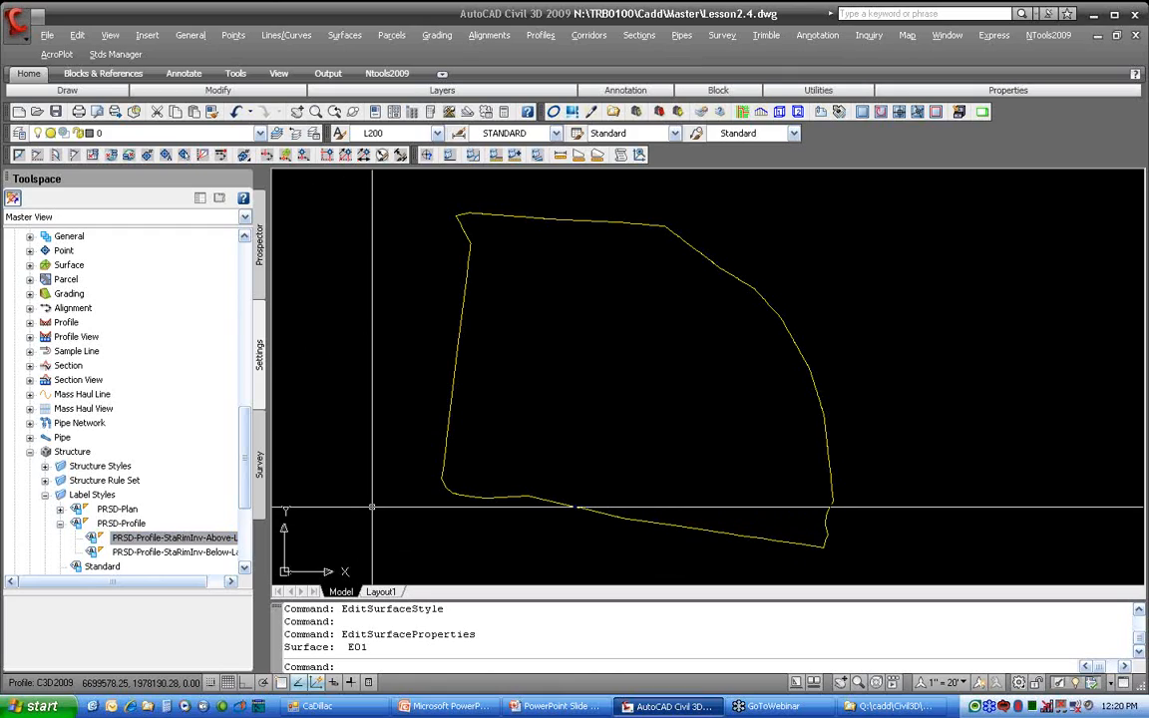
pyautogui.click(145, 539)
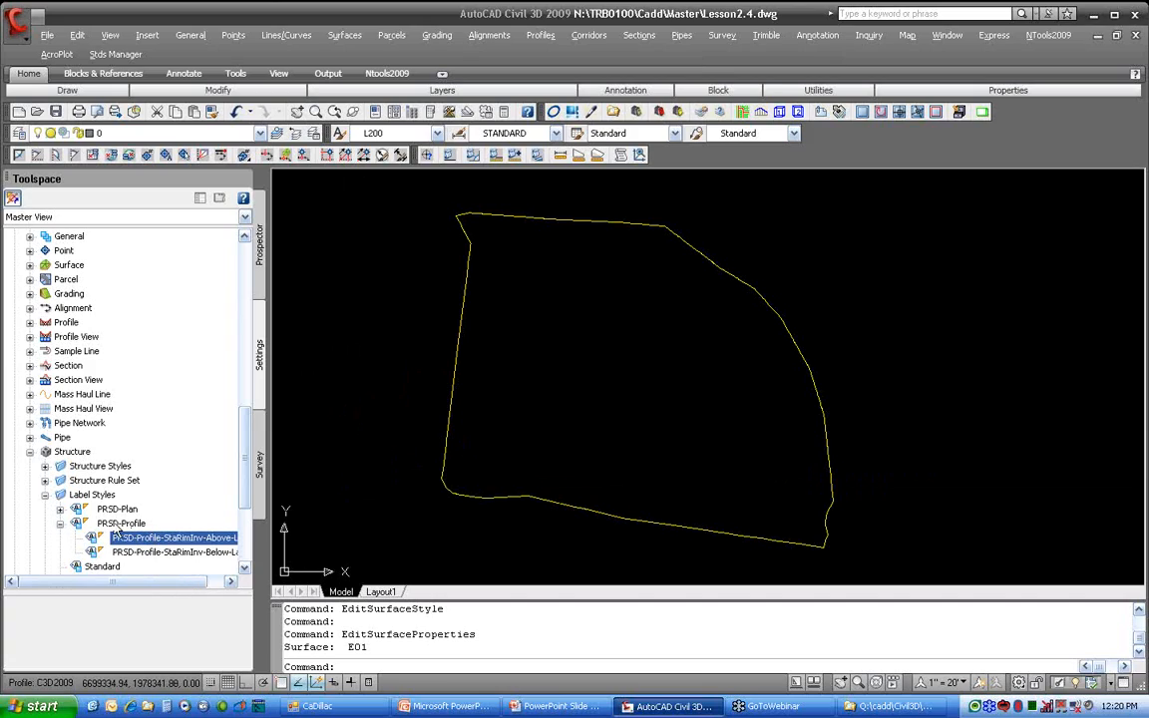
pyautogui.click(121, 522)
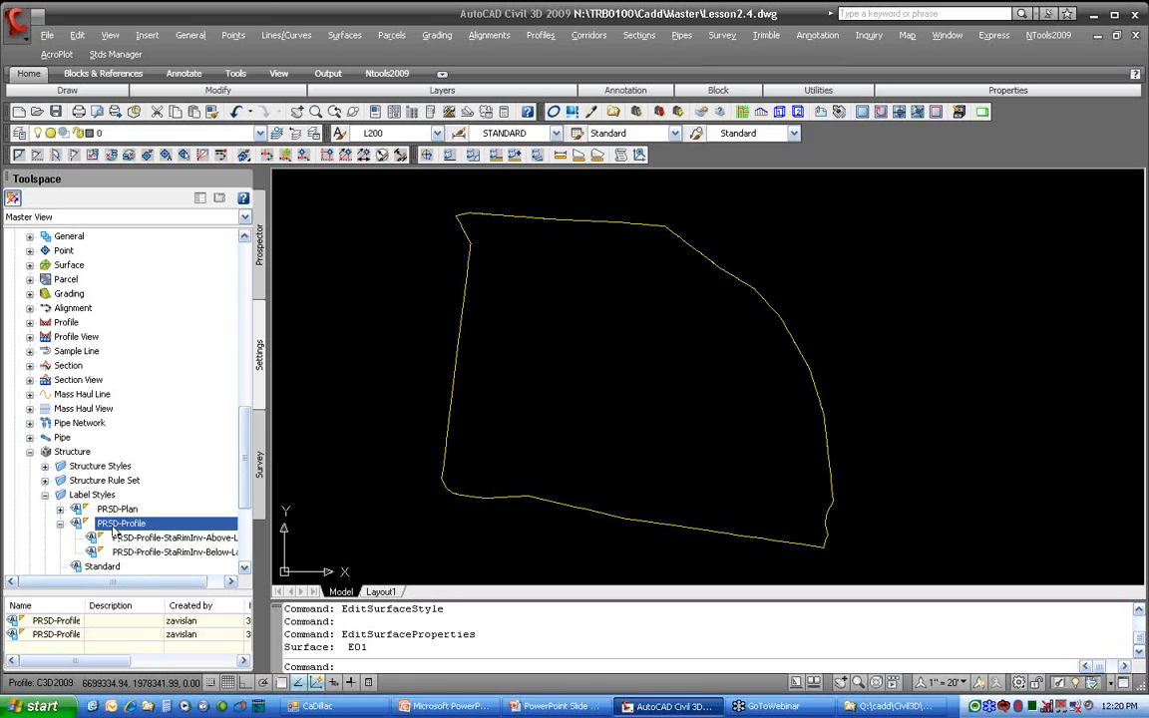
pyautogui.moveTo(121, 523); pyautogui.dragTo(347, 518)
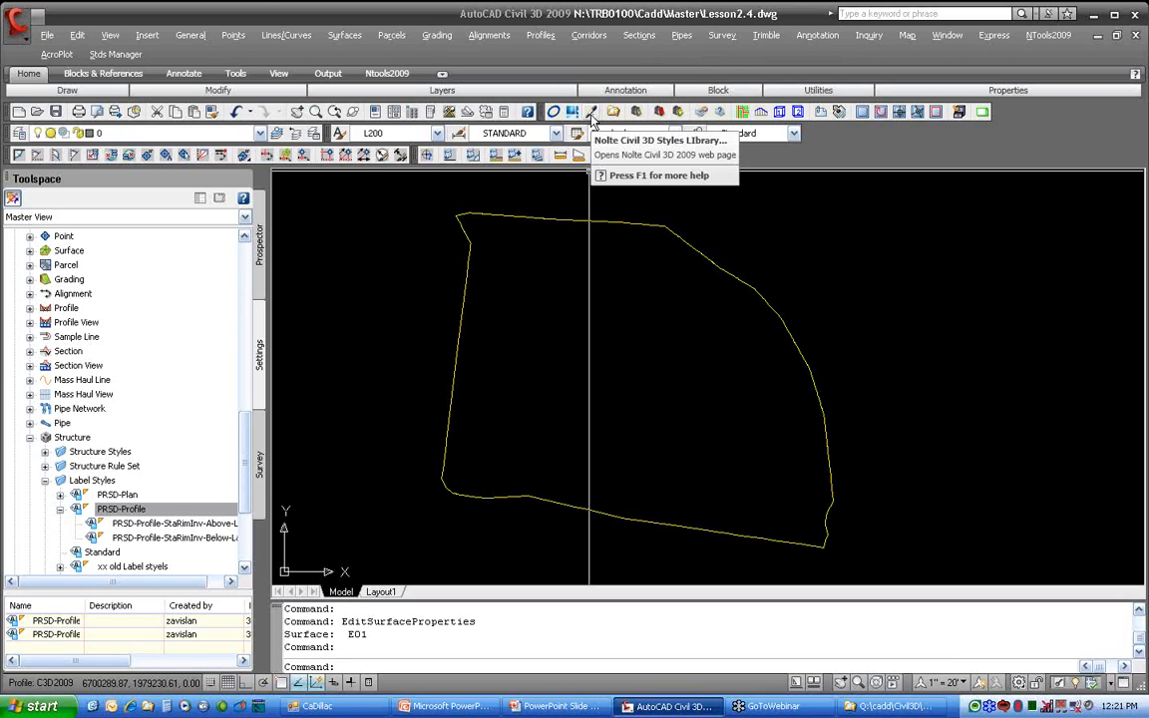
# Open the Nolte Civil 3D Styles Library web page, fit its window beside the Toolspace and expand the library's category tree
pyautogui.click(1044, 37)
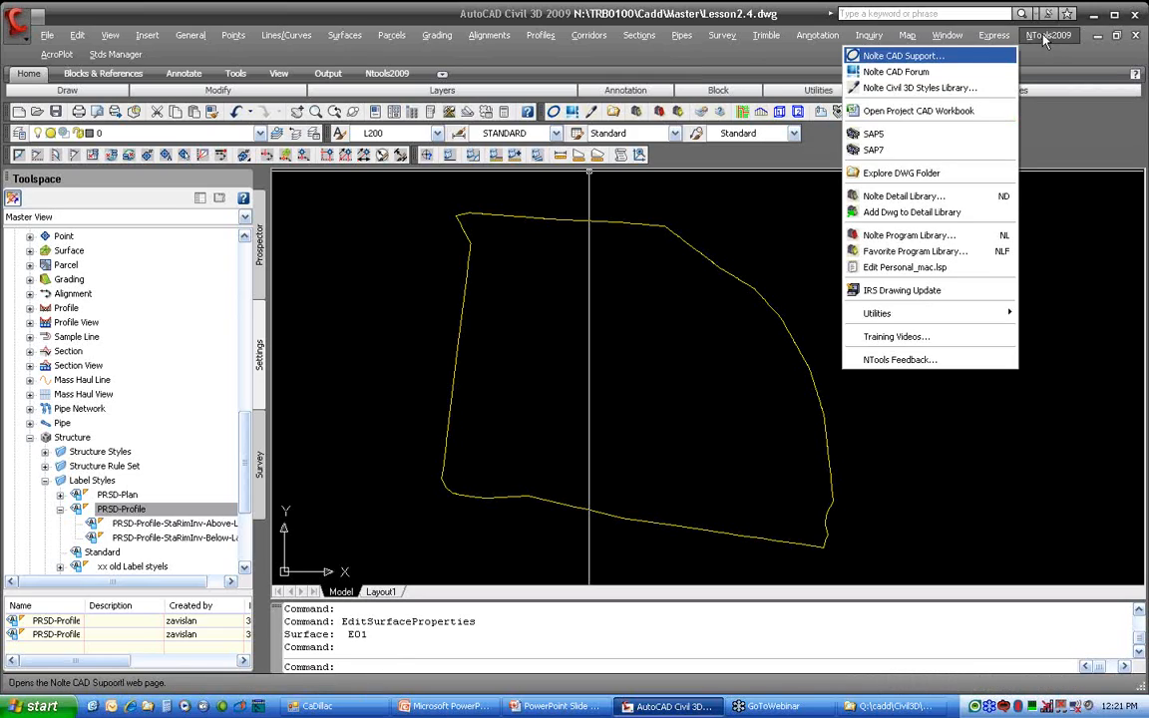
pyautogui.click(948, 89)
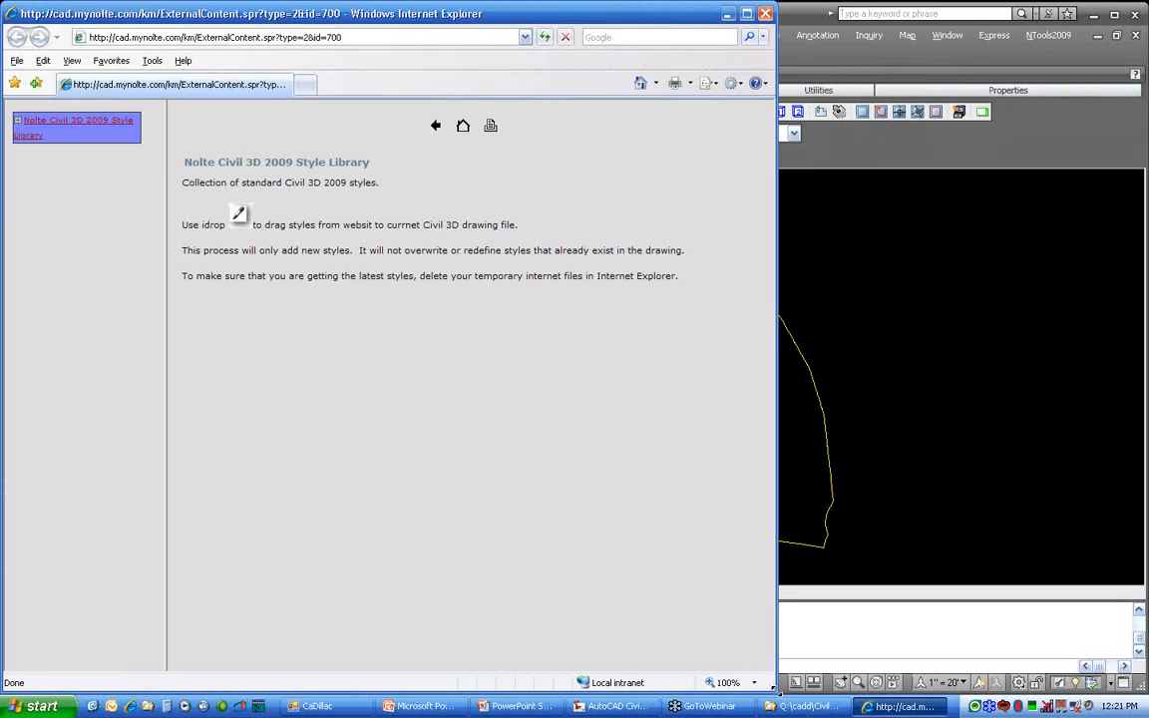
pyautogui.moveTo(774, 691); pyautogui.dragTo(604, 547)
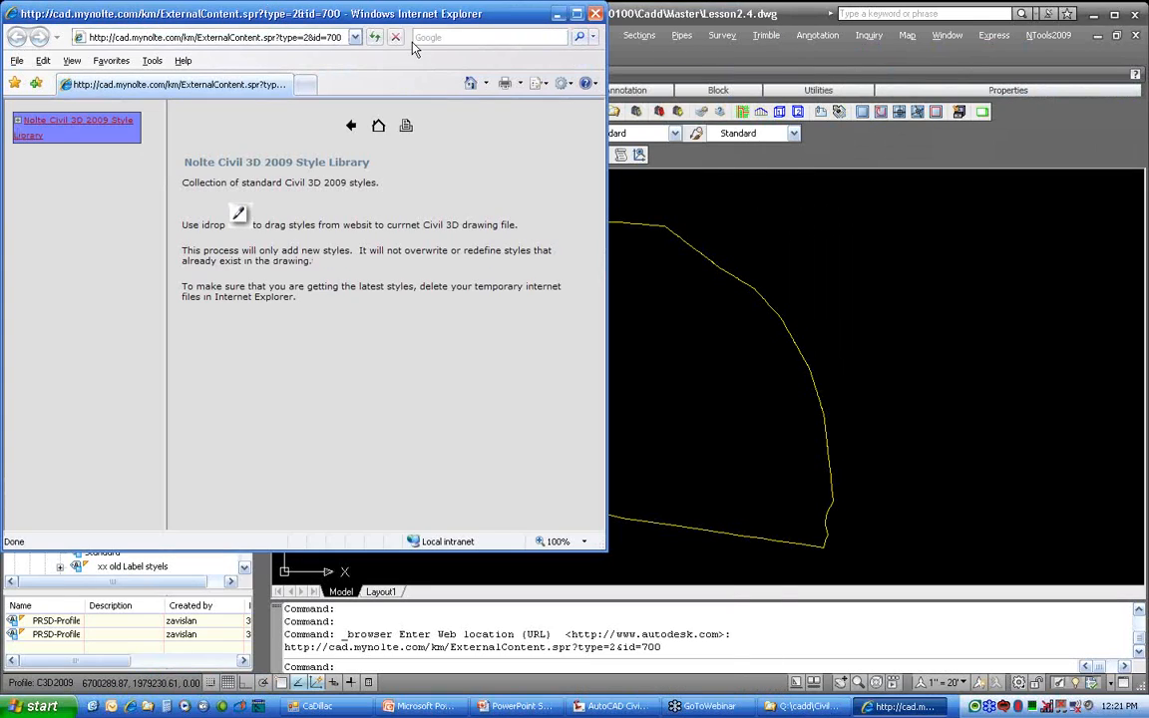
pyautogui.moveTo(275, 13); pyautogui.dragTo(628, 75)
pyautogui.click(369, 182)
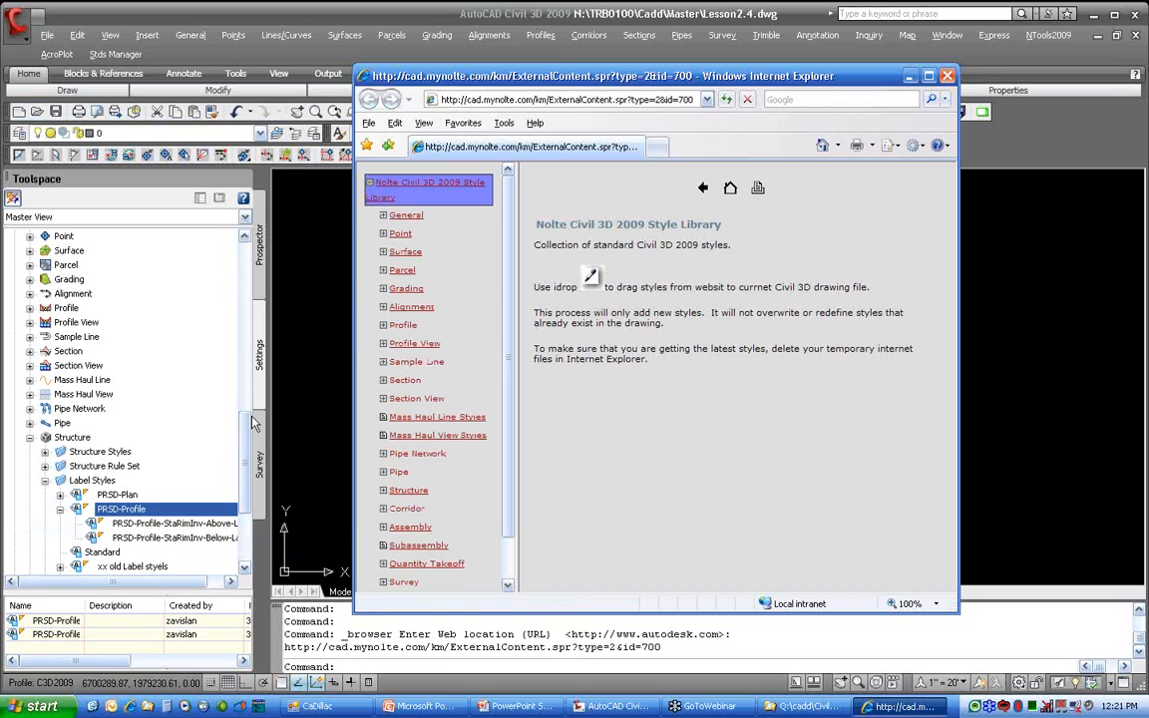
# Switch the Toolspace settings to the Active Drawing Settings View and select Lesson2.4's Surface collection
pyautogui.moveTo(241, 459); pyautogui.dragTo(241, 271)
pyautogui.click(244, 216)
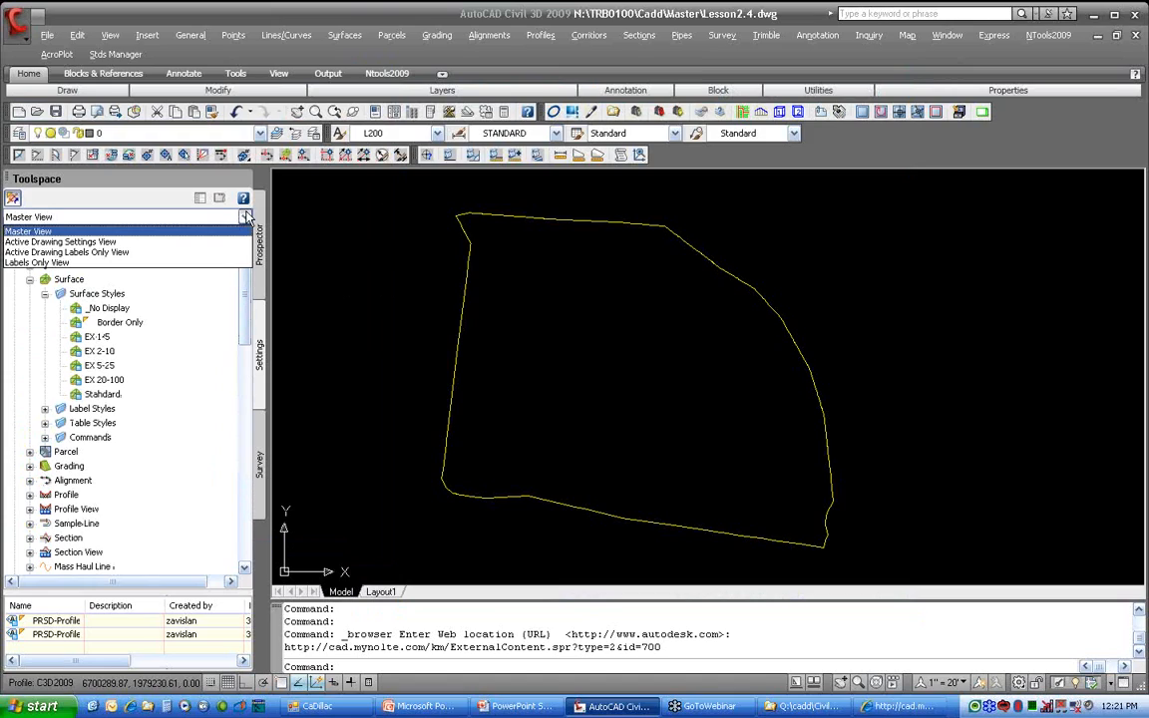
pyautogui.click(96, 245)
pyautogui.click(29, 280)
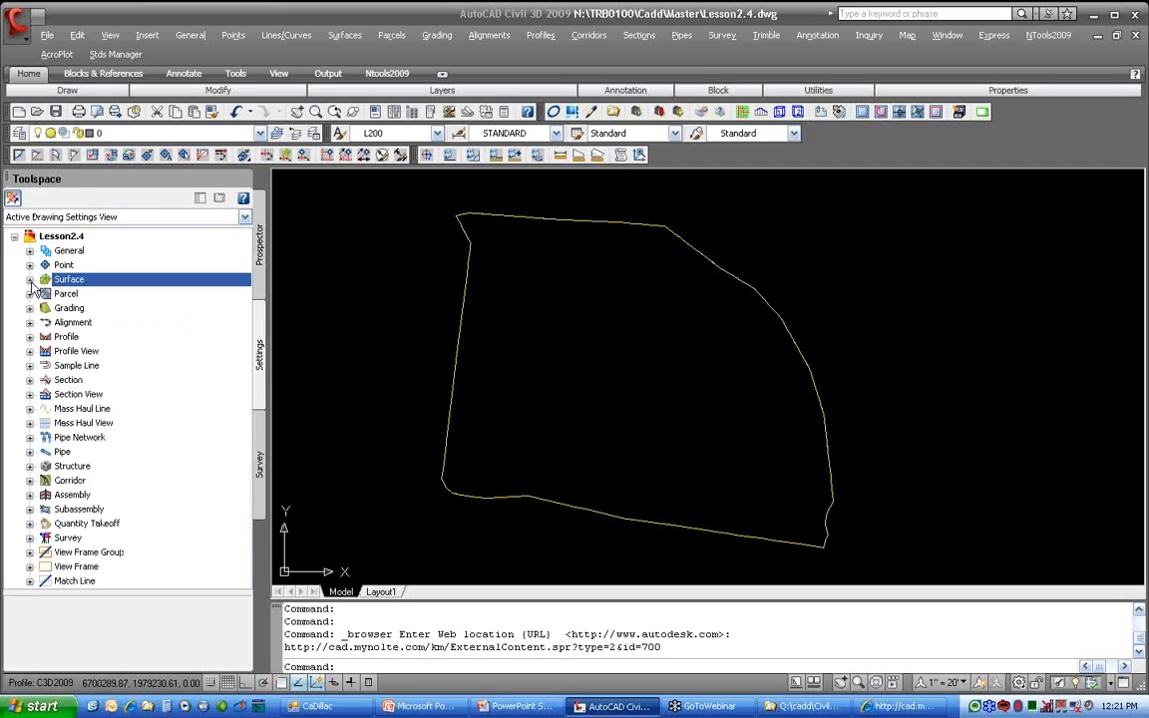
# Compare the web library's Surface category with the expanded Surface collection in Lesson2.4's settings
pyautogui.click(898, 706)
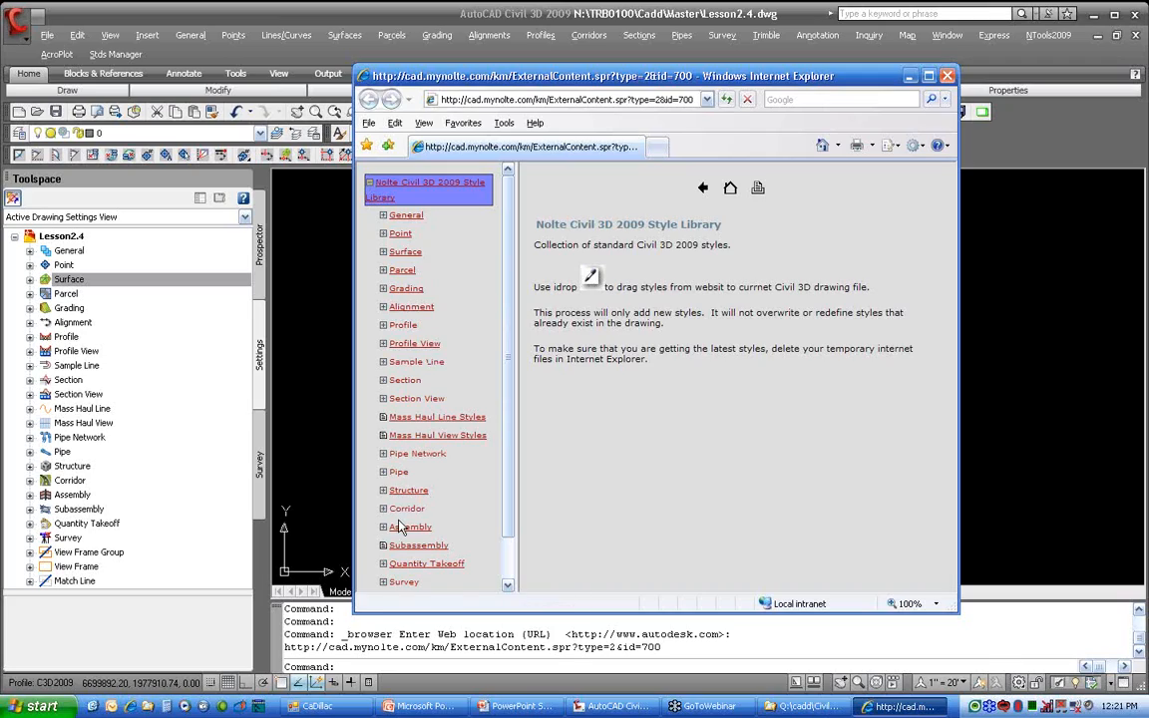
pyautogui.click(72, 279)
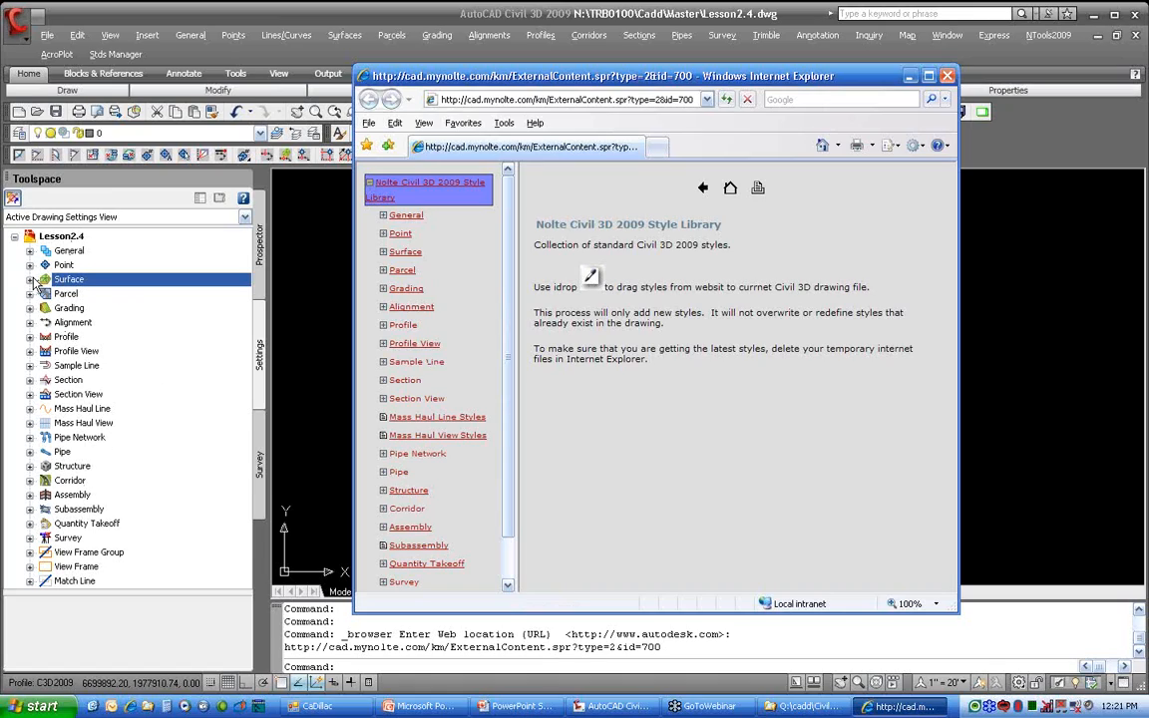
pyautogui.click(404, 254)
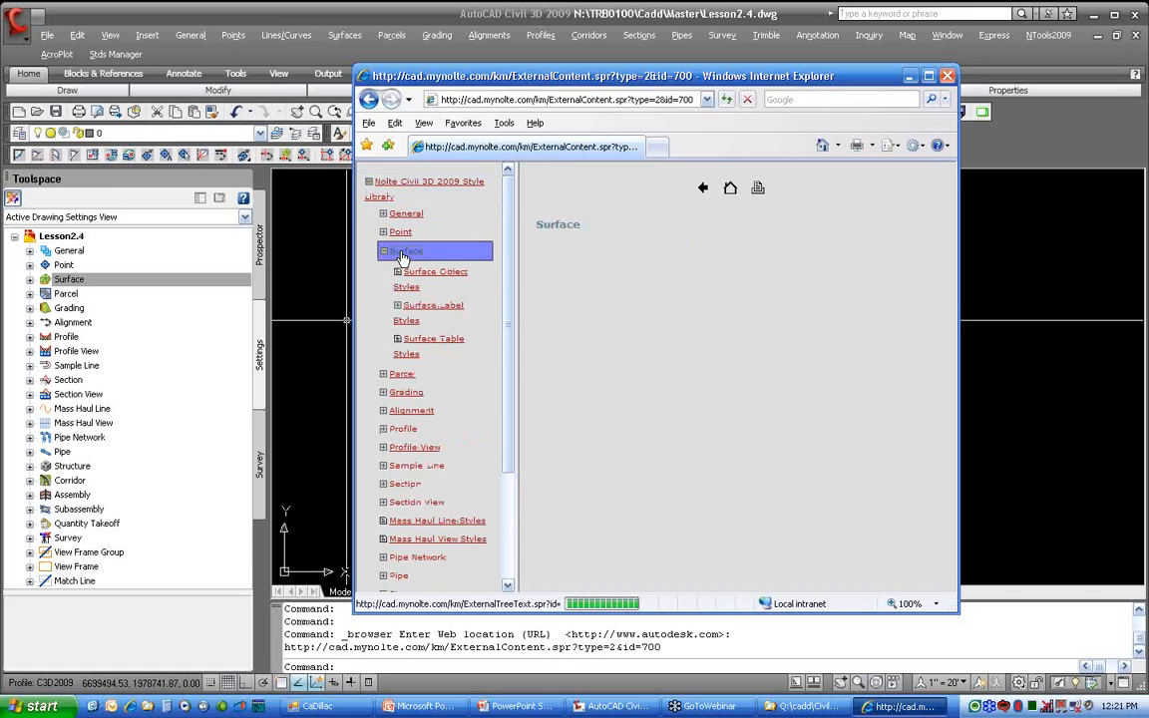
pyautogui.click(30, 279)
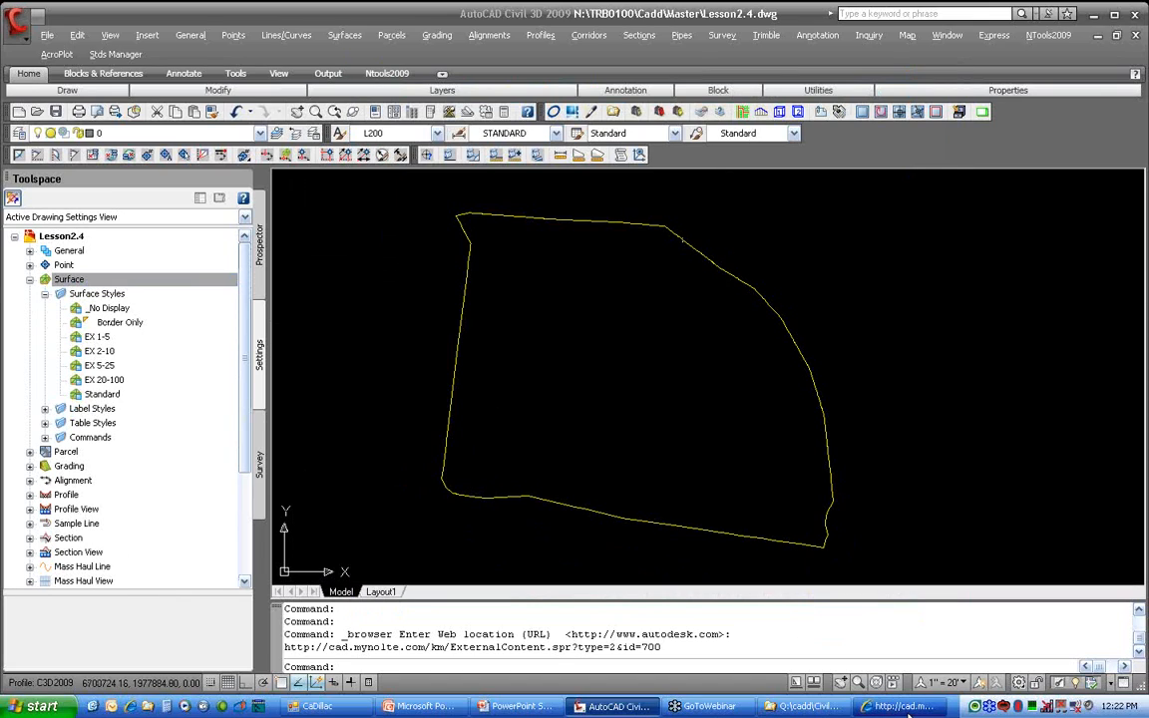
# Switch to the Nolte style library in Internet Explorer and examine its Surface Object Styles, including the enlarged Existing Surface Contours preview
pyautogui.click(888, 707)
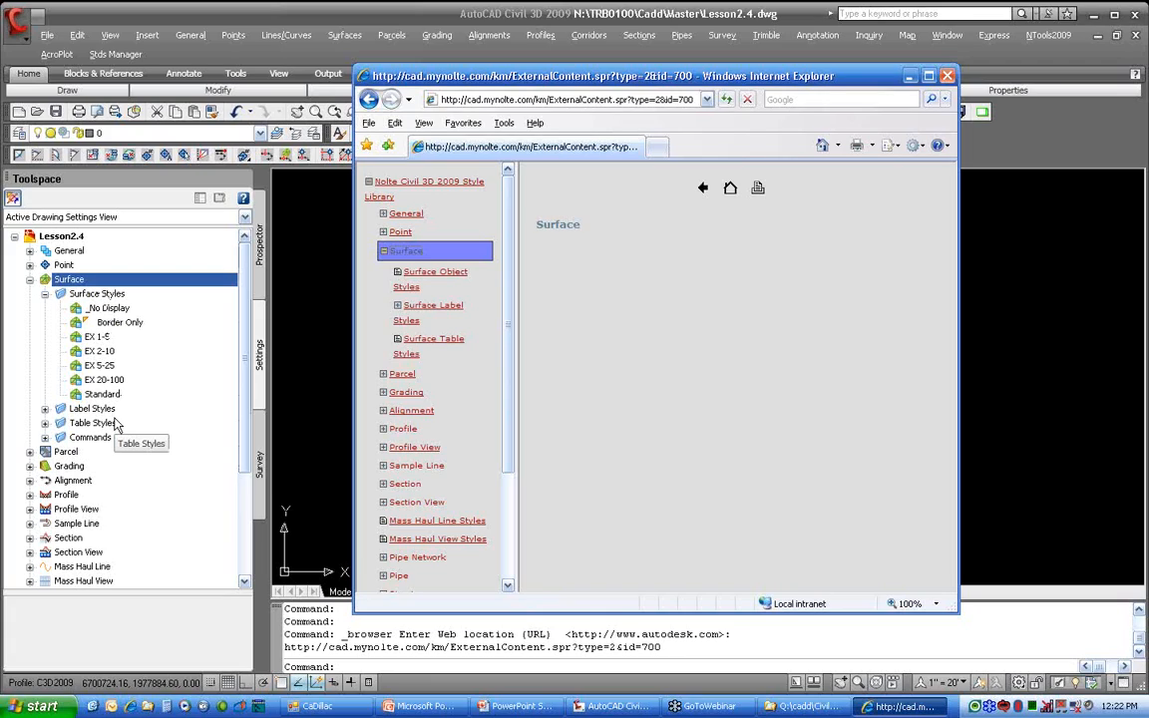
pyautogui.click(448, 275)
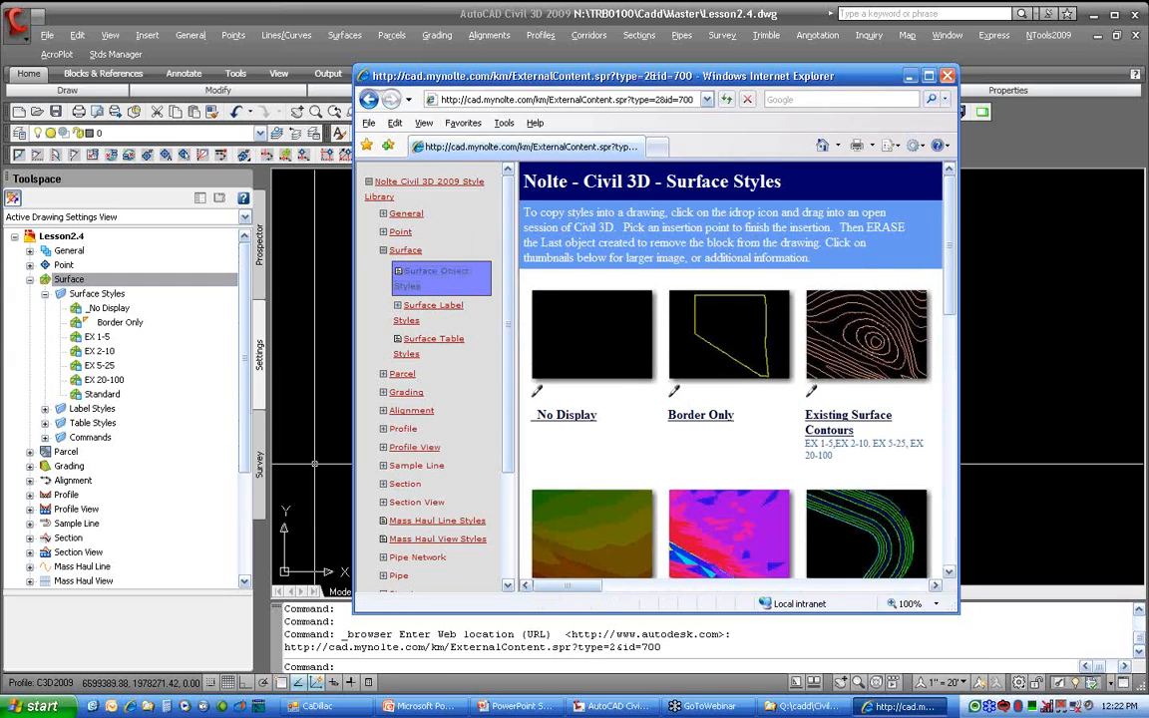
pyautogui.moveTo(955, 257)
pyautogui.mouseDown()
pyautogui.moveTo(953, 291)
pyautogui.moveTo(951, 279)
pyautogui.mouseUp()
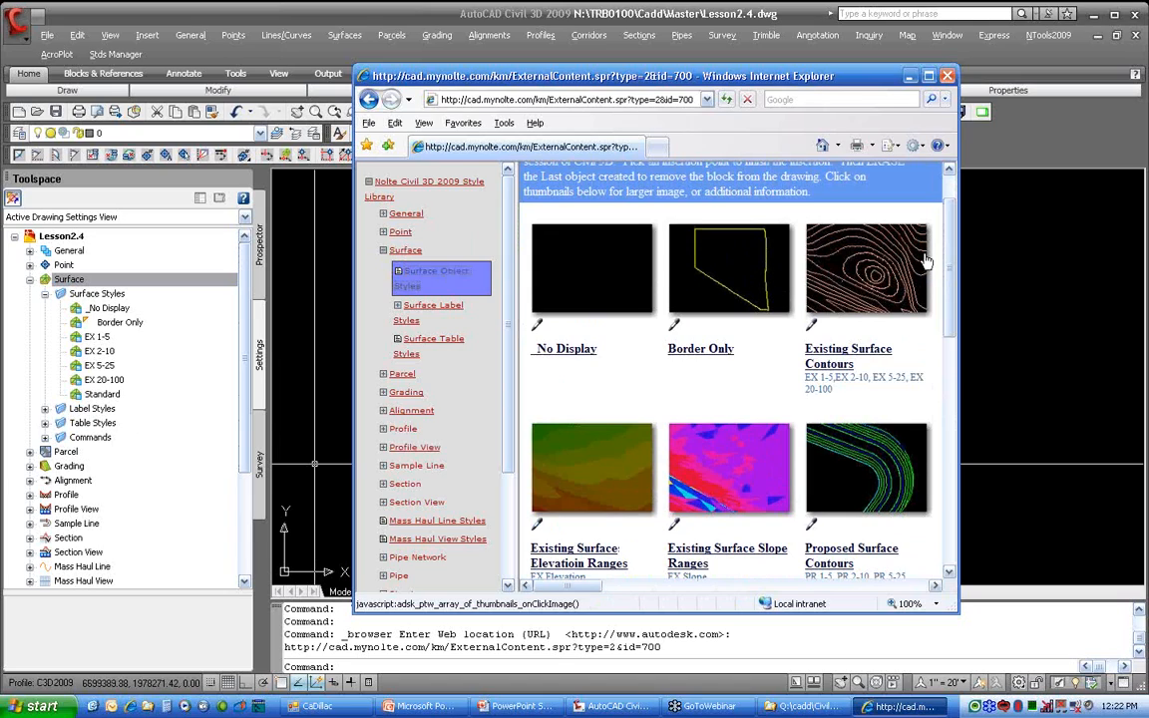
pyautogui.moveTo(952, 269); pyautogui.dragTo(946, 309)
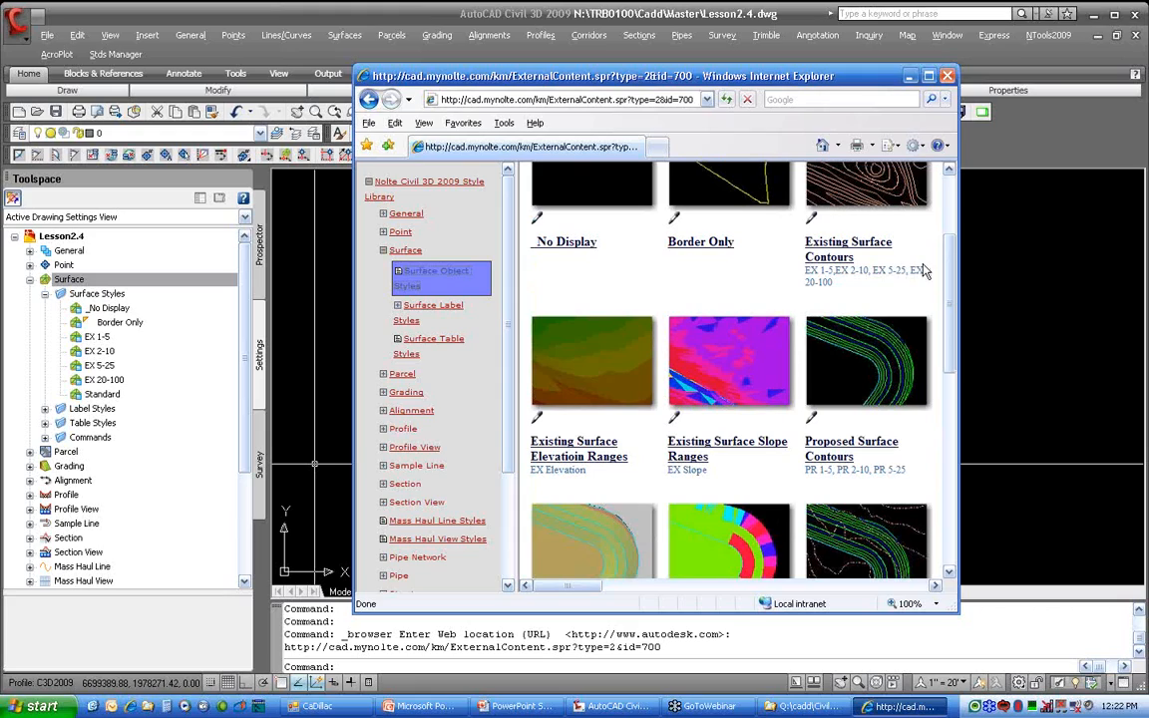
pyautogui.click(866, 186)
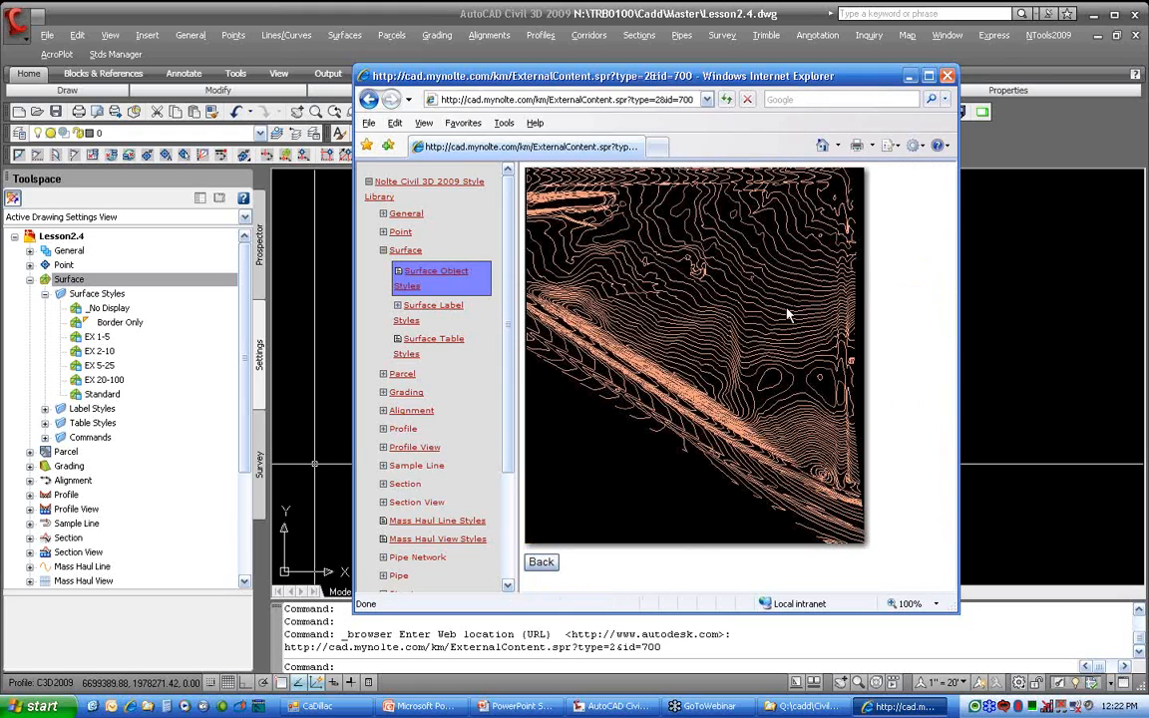
pyautogui.click(540, 562)
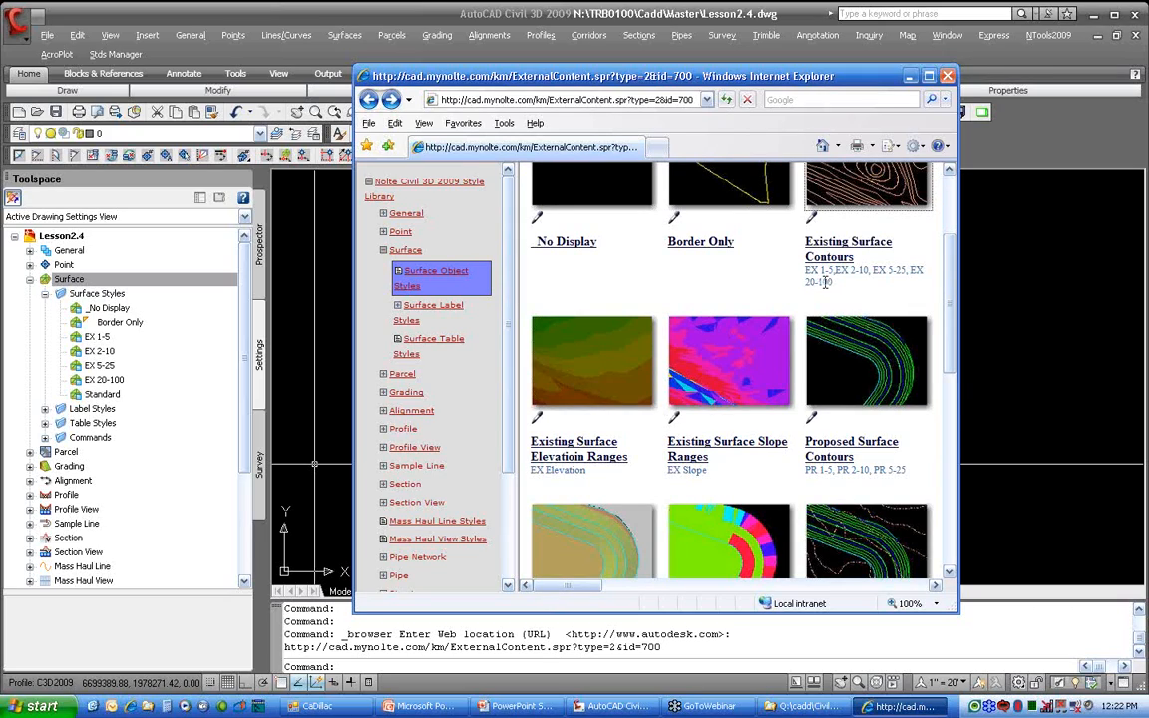
pyautogui.scroll(2, 738, 258)
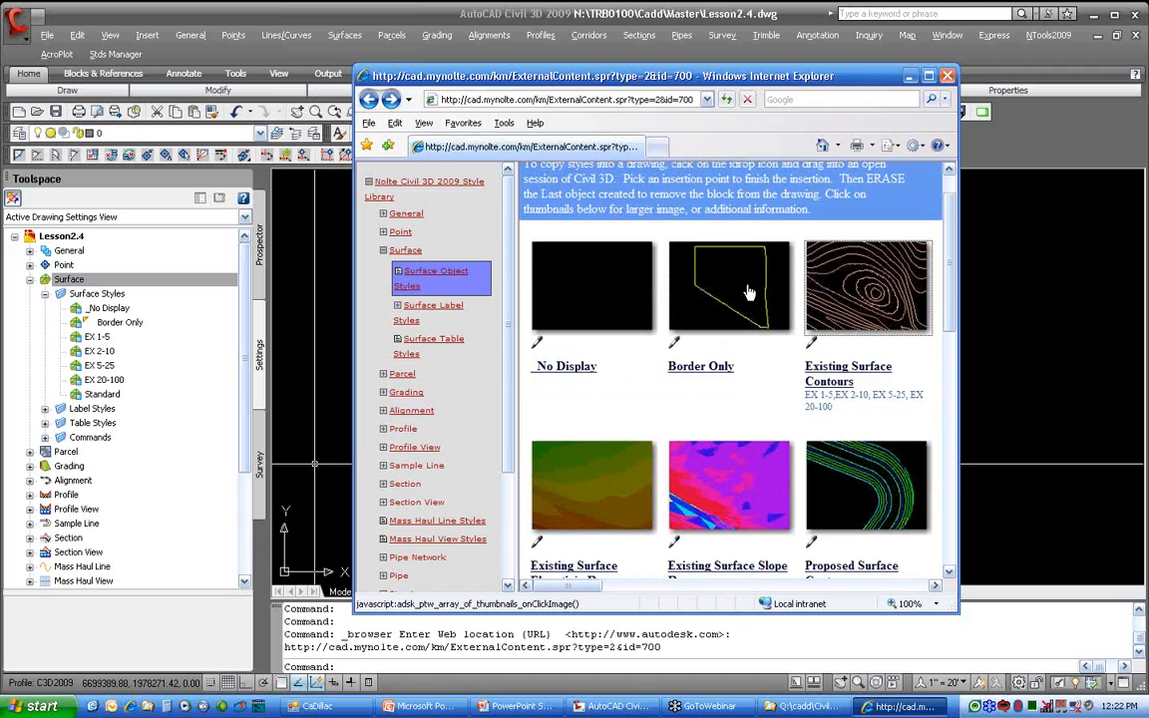
# Examine the library's Slope/Grade surface label styles and read the PR Down Slope instructions for editing the Negative Grade/Slope expression
pyautogui.click(443, 305)
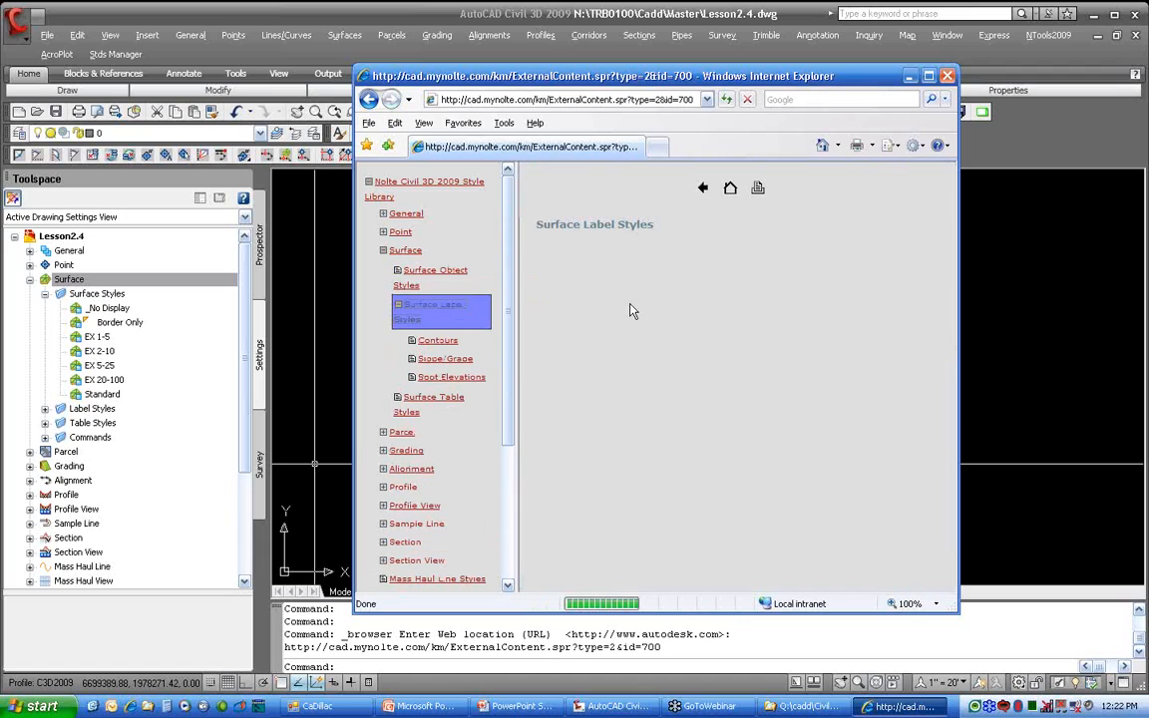
pyautogui.click(454, 363)
pyautogui.scroll(-5, 650, 402)
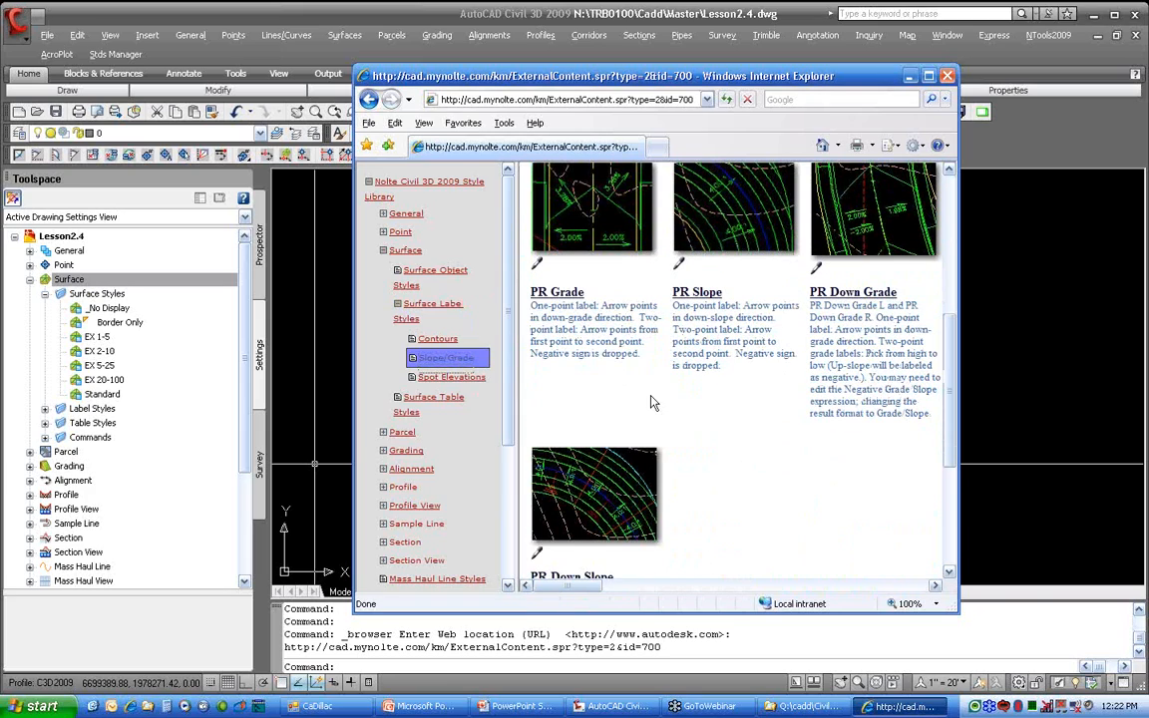
pyautogui.scroll(-1, 651, 397)
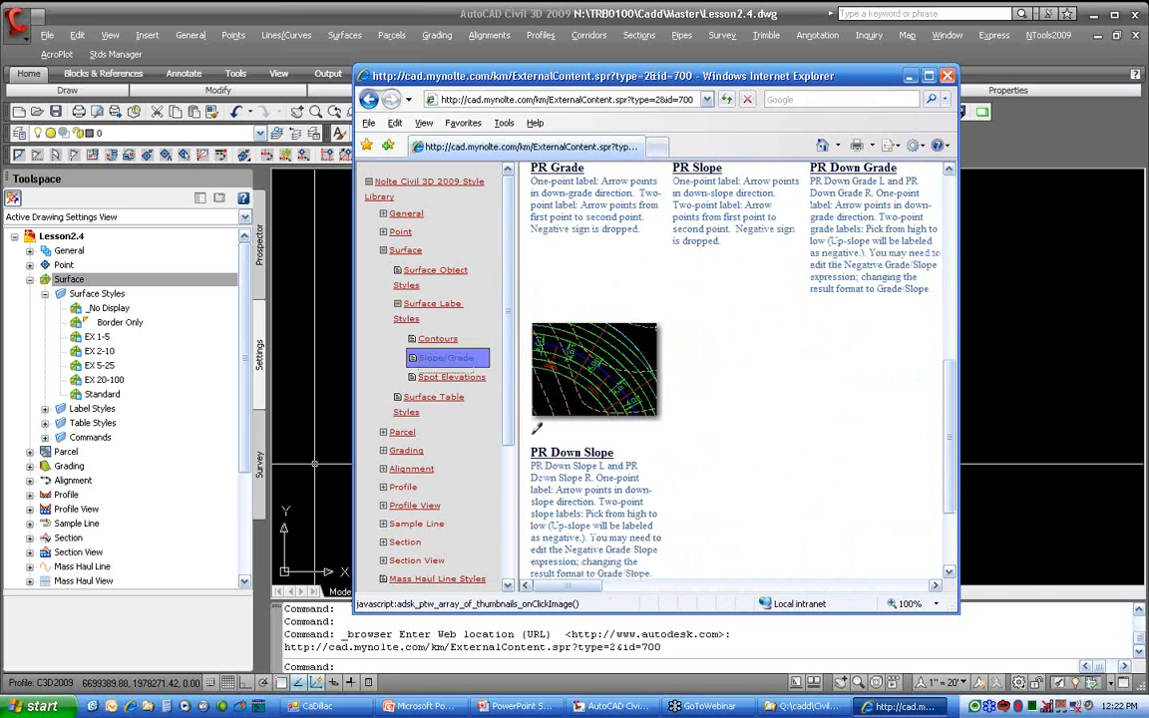
pyautogui.click(565, 391)
pyautogui.scroll(-4, 593, 351)
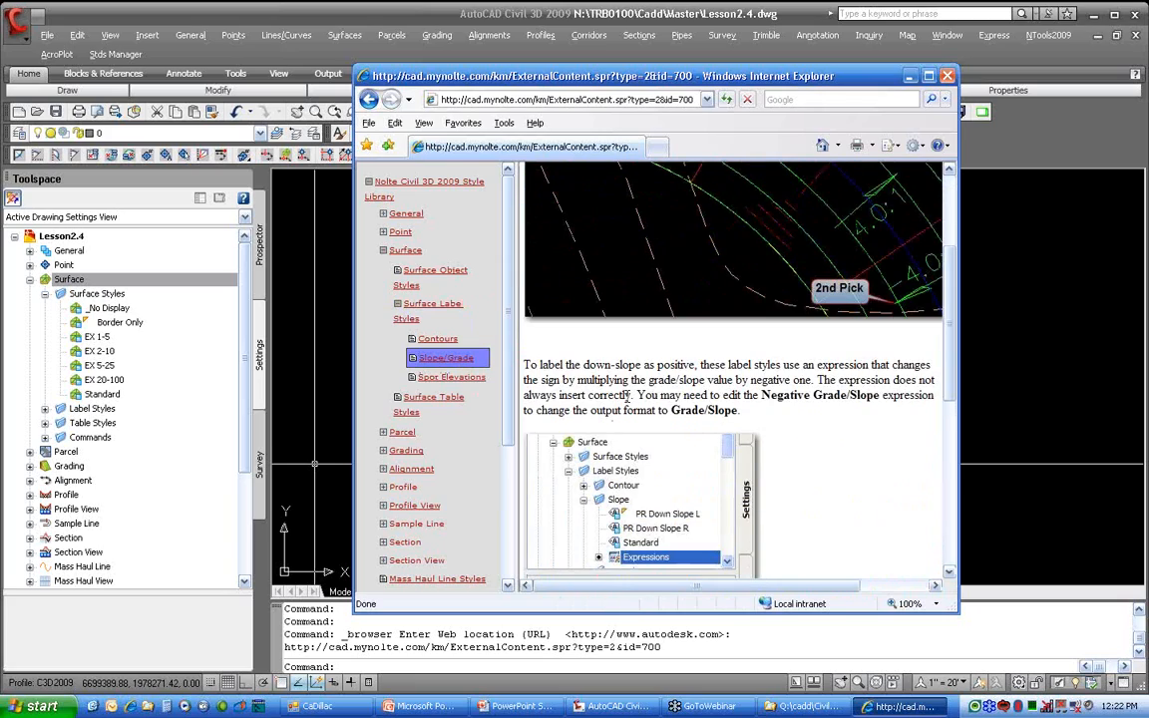
pyautogui.scroll(-1, 563, 349)
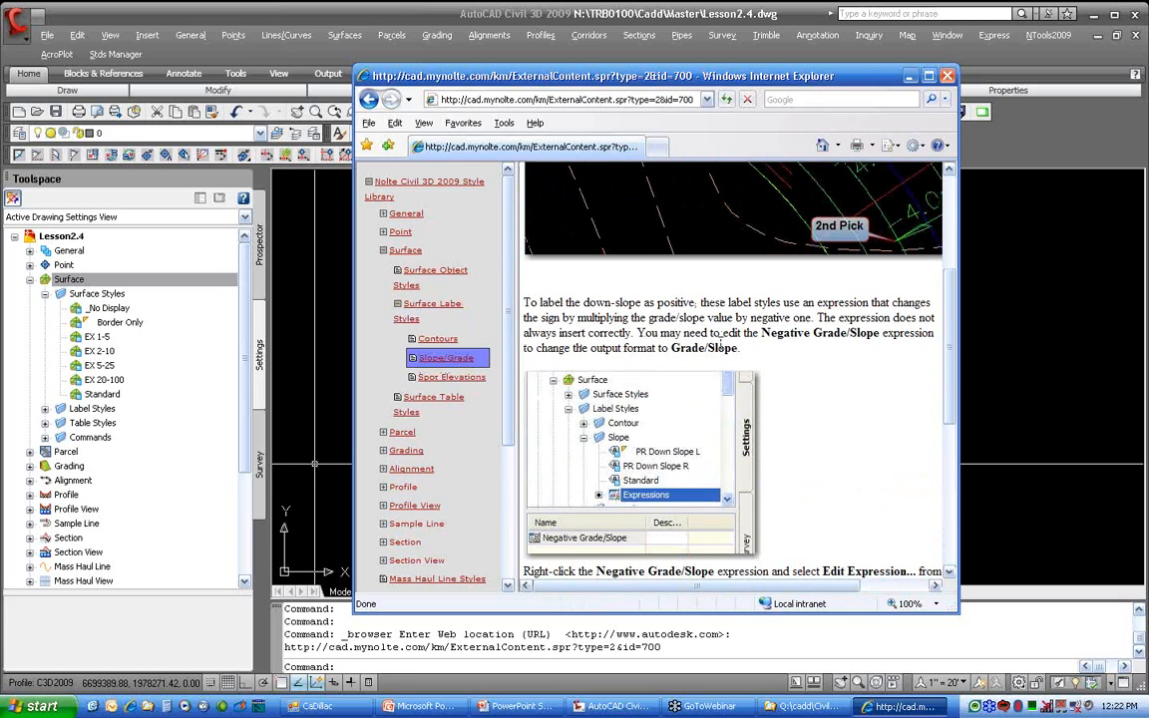
pyautogui.scroll(-1, 729, 343)
pyautogui.scroll(-5, 729, 343)
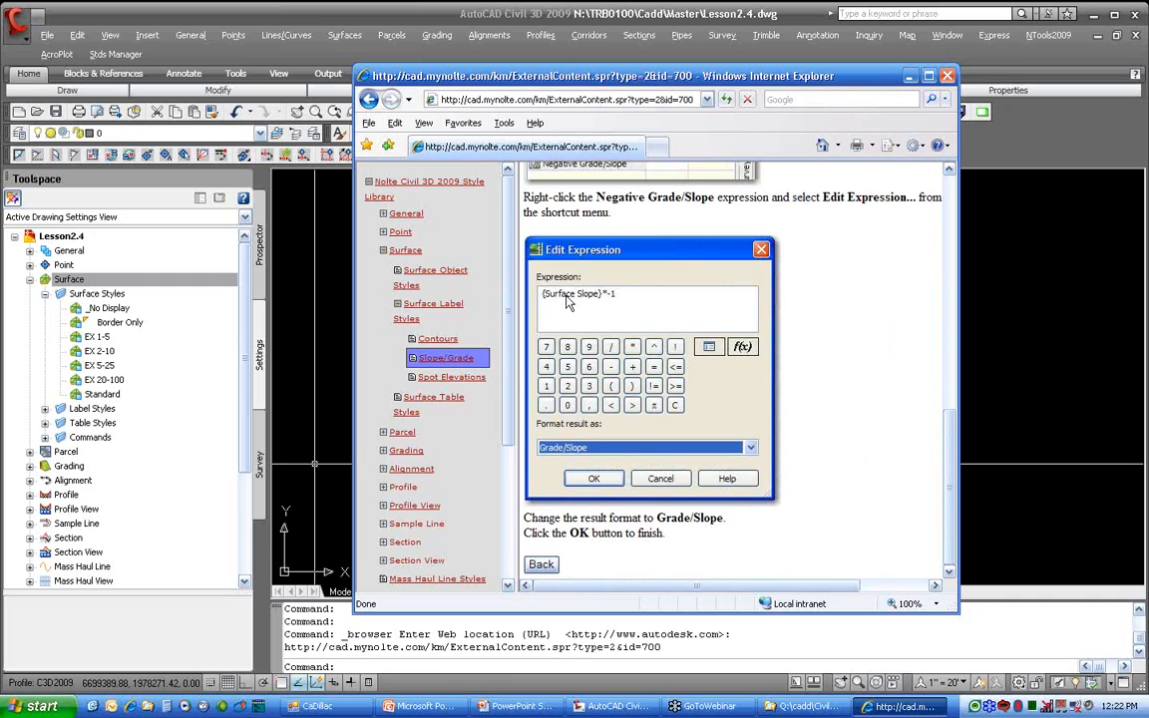
pyautogui.click(542, 565)
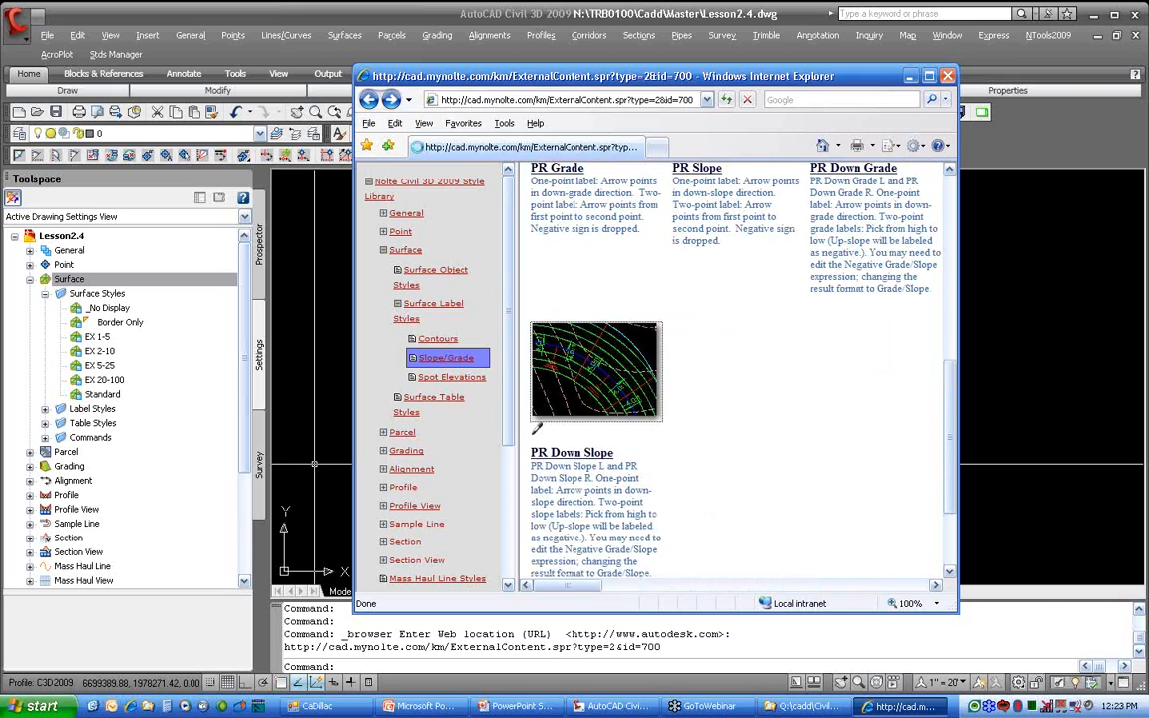
pyautogui.scroll(5, 697, 298)
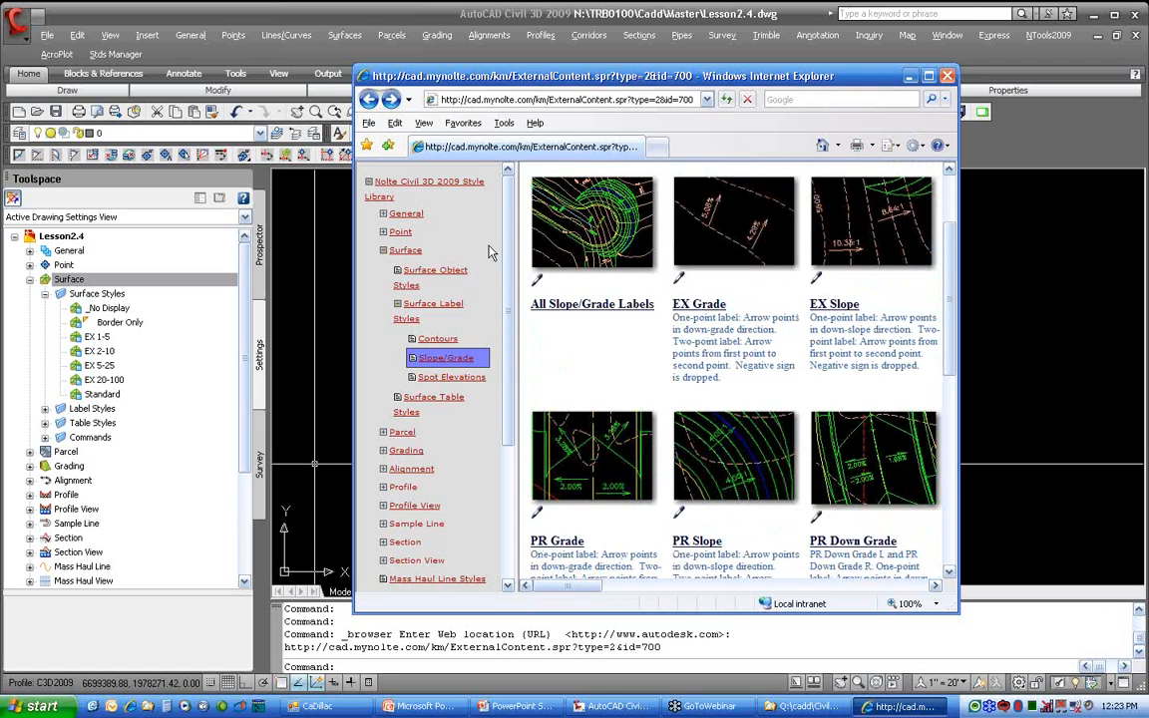
# Insert the Existing Surface Elevation Ranges style from the library's Surface Object Styles into the Lesson2.4 drawing, placing it beside the surface boundary
pyautogui.click(439, 283)
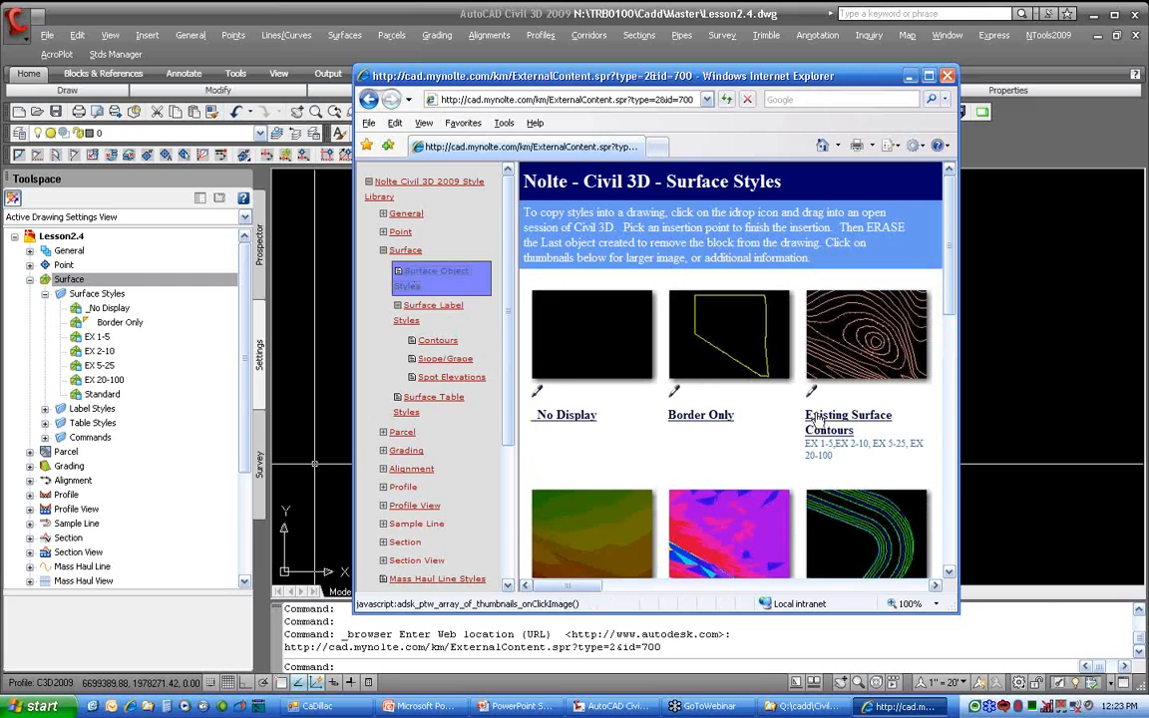
pyautogui.scroll(-4, 816, 419)
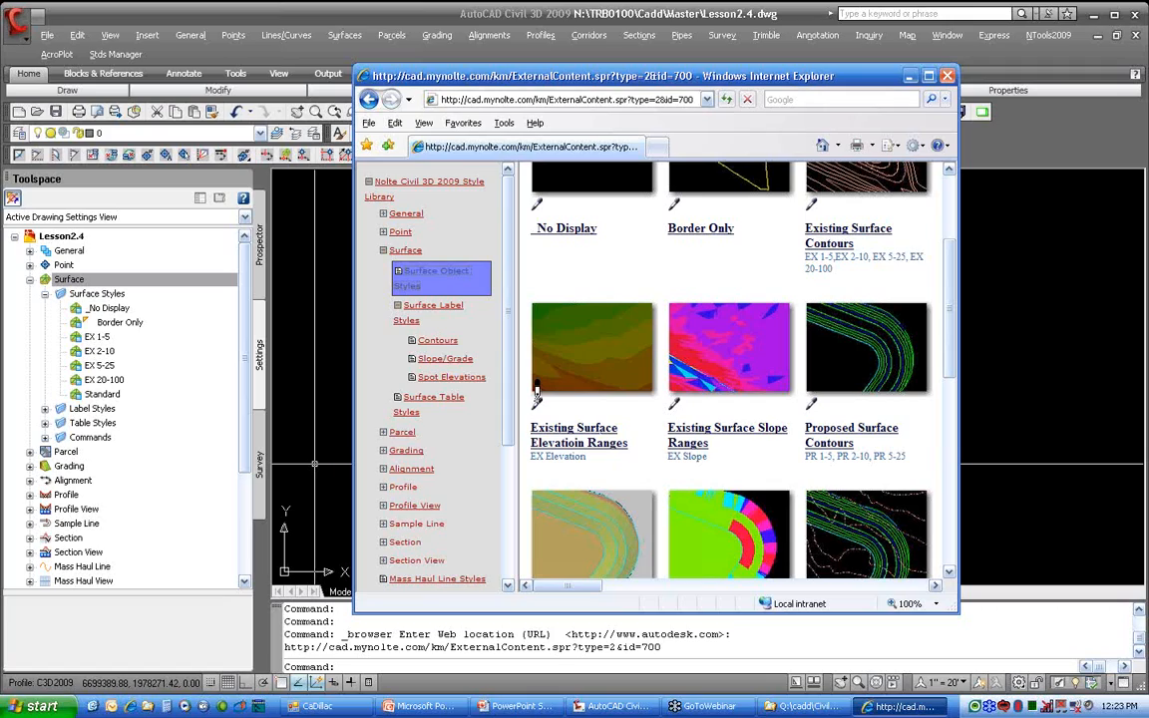
pyautogui.click(1003, 340)
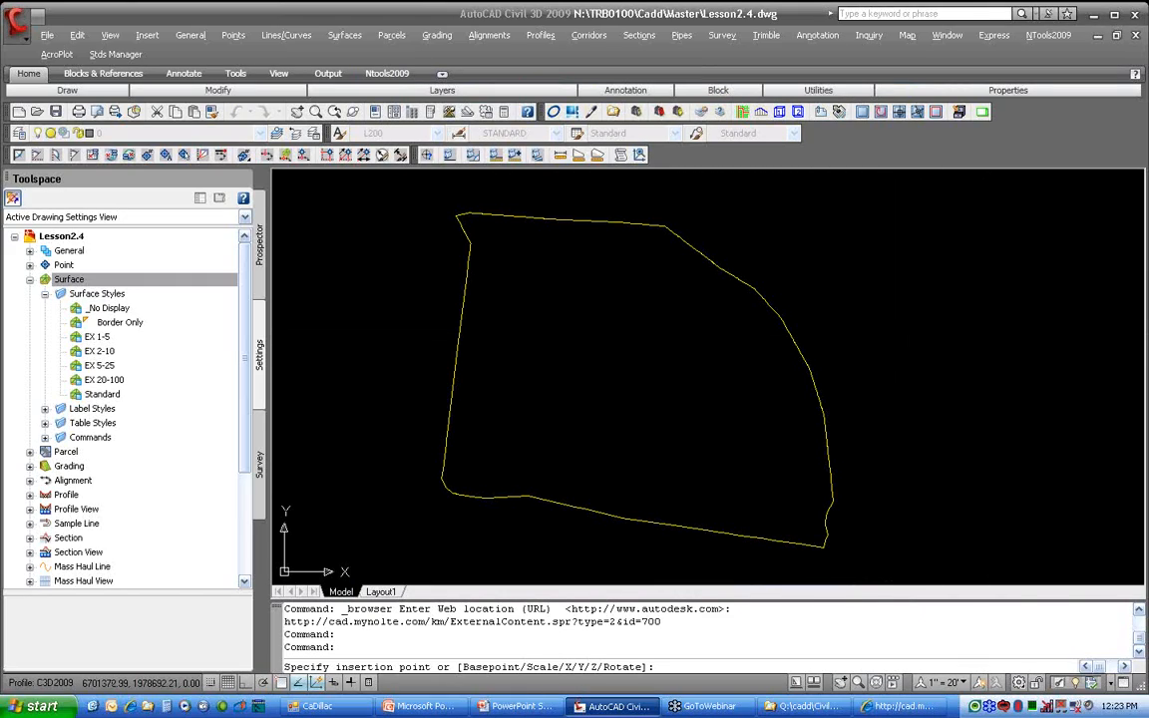
pyautogui.click(920, 335)
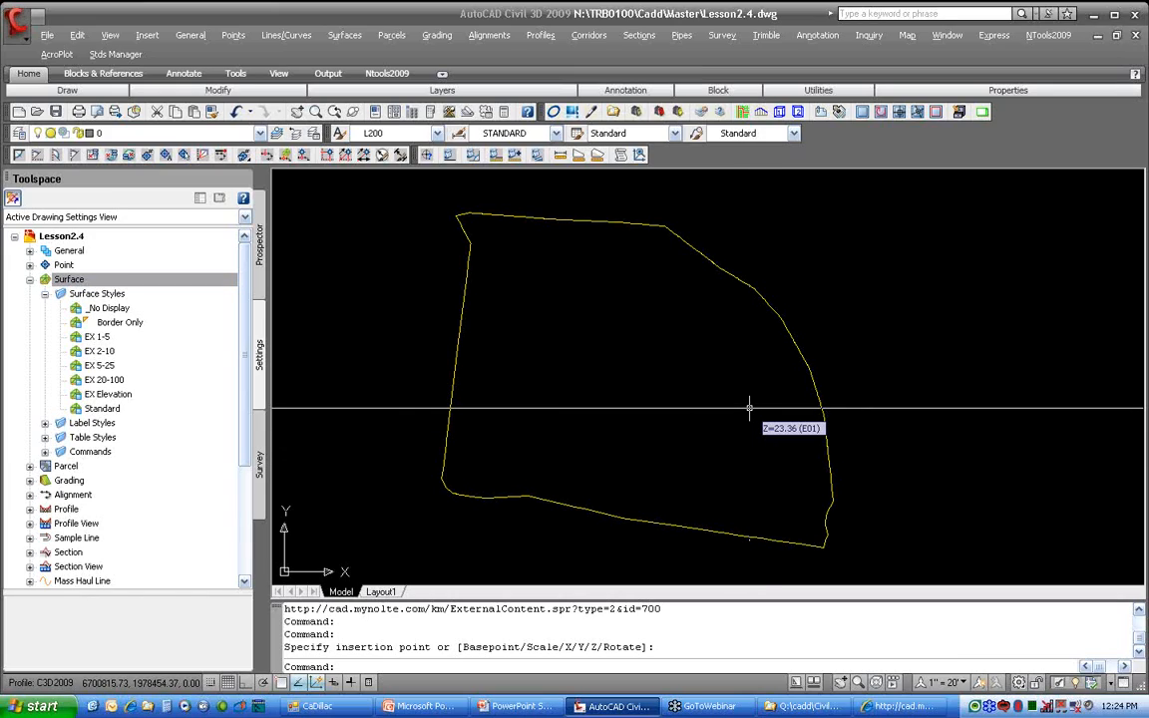
# Erase the last object created, the style block just inserted in the drawing
pyautogui.write('e')
pyautogui.press('Return')
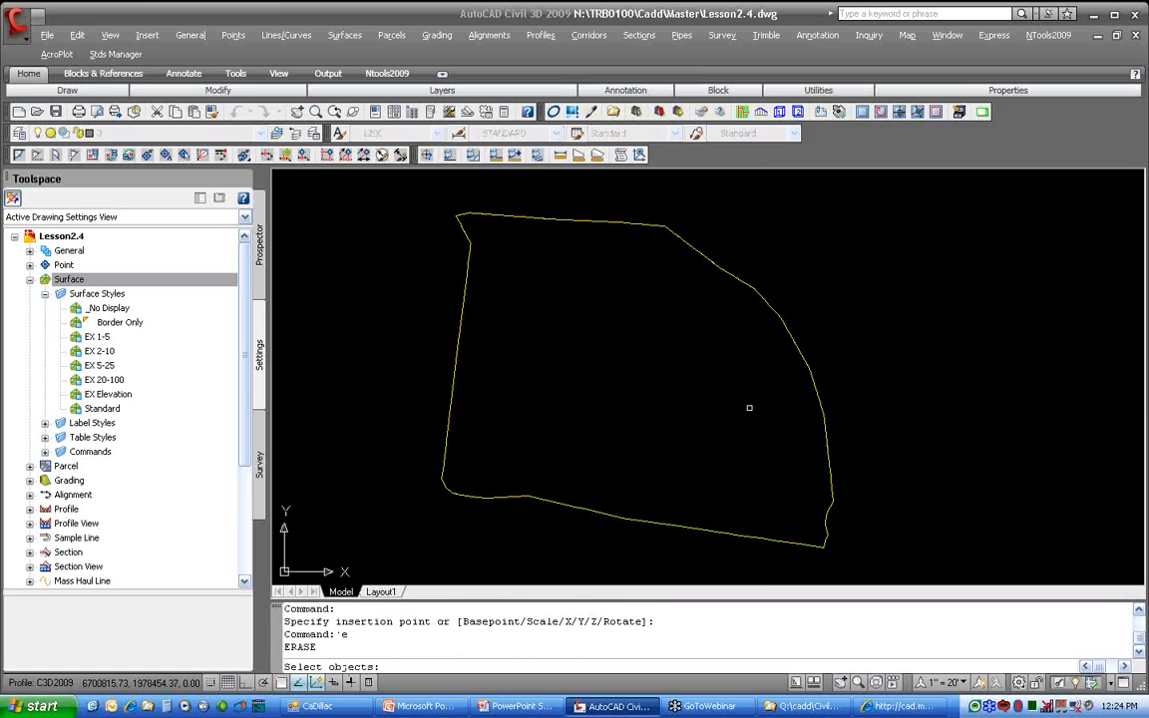
pyautogui.write('l')
pyautogui.press('Return')
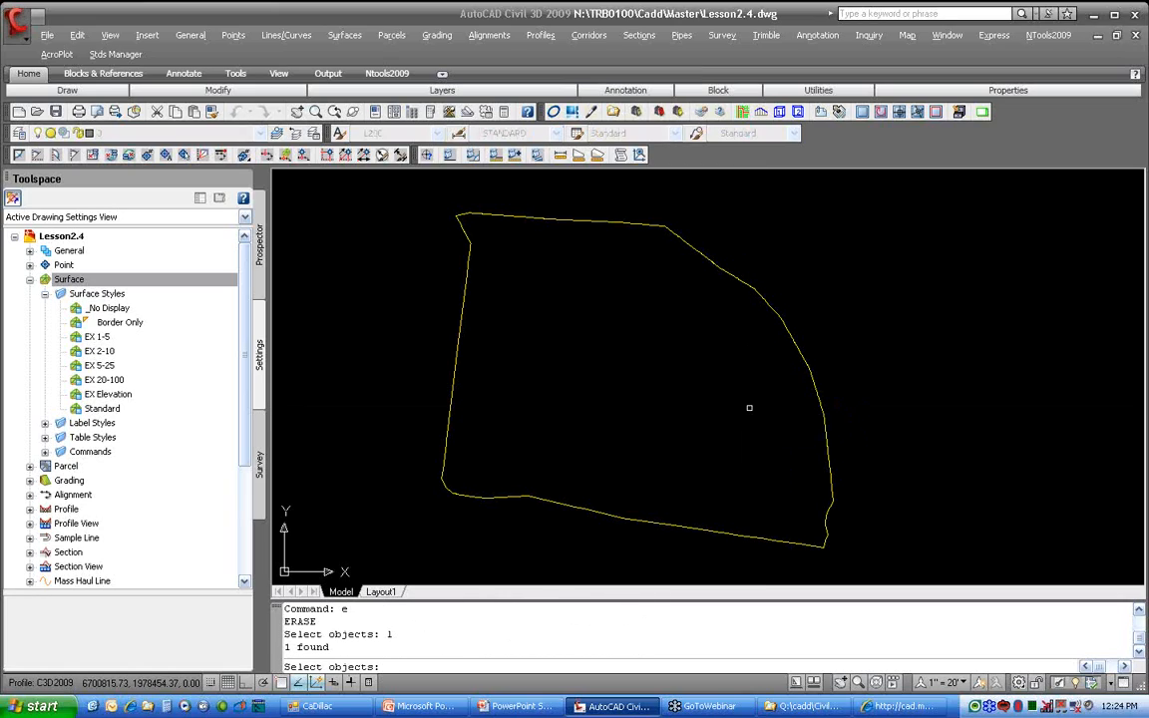
pyautogui.press('Return')
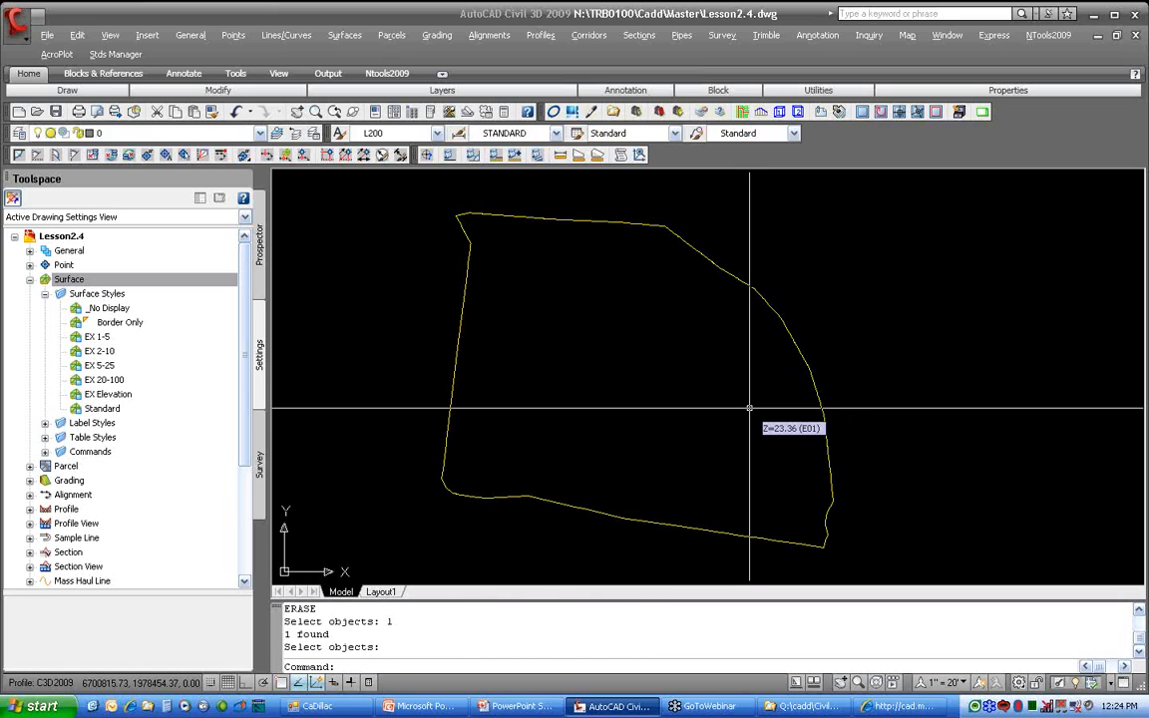
# Purge the unused block NC3D09 Existing Surface Elevation Ranges from the drawing and close the Purge dialog
pyautogui.write('purge')
pyautogui.press('Return')
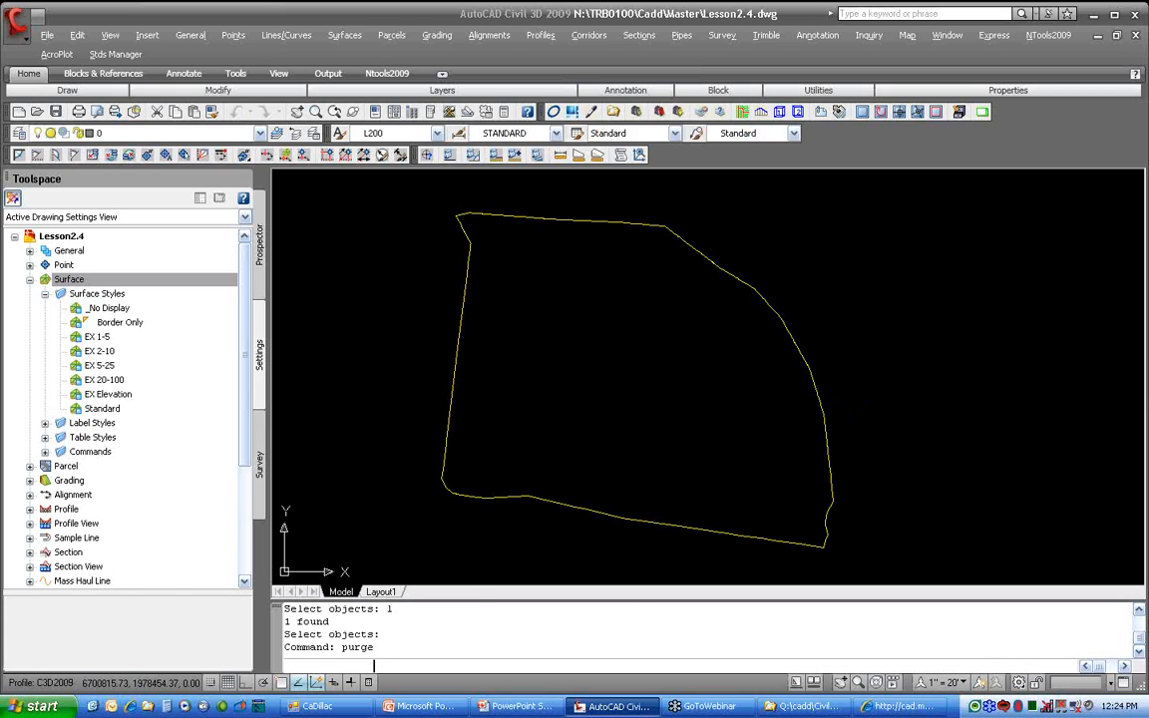
pyautogui.doubleClick(503, 269)
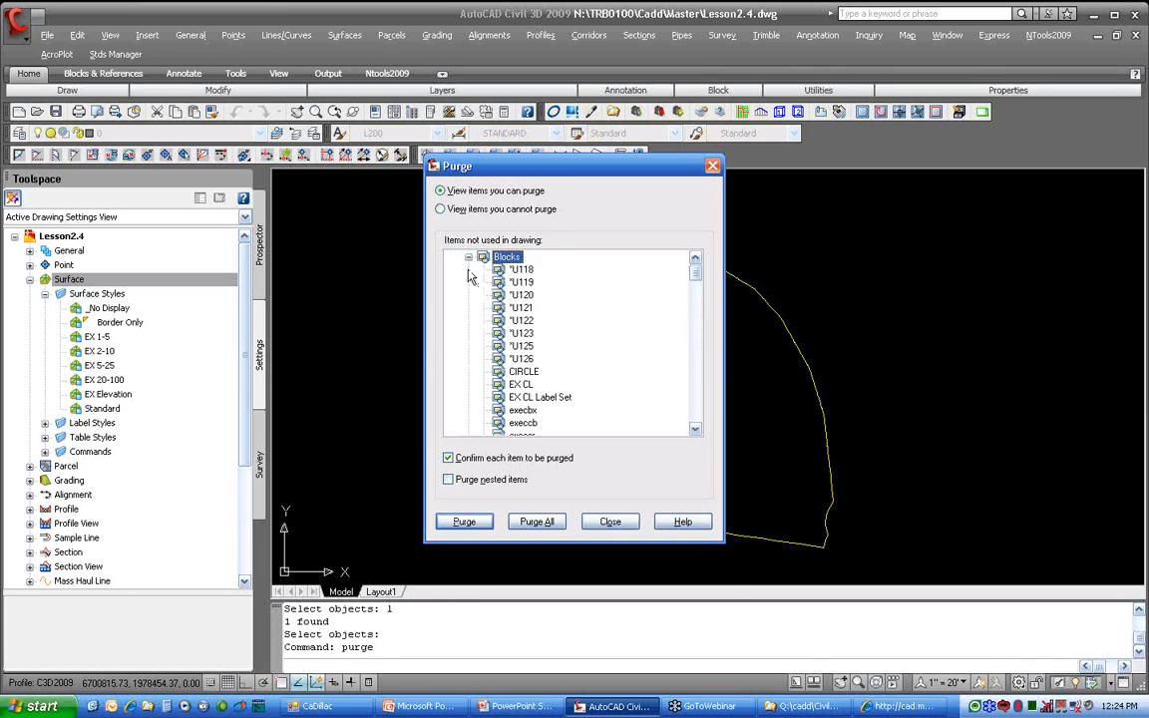
pyautogui.scroll(-6, 689, 355)
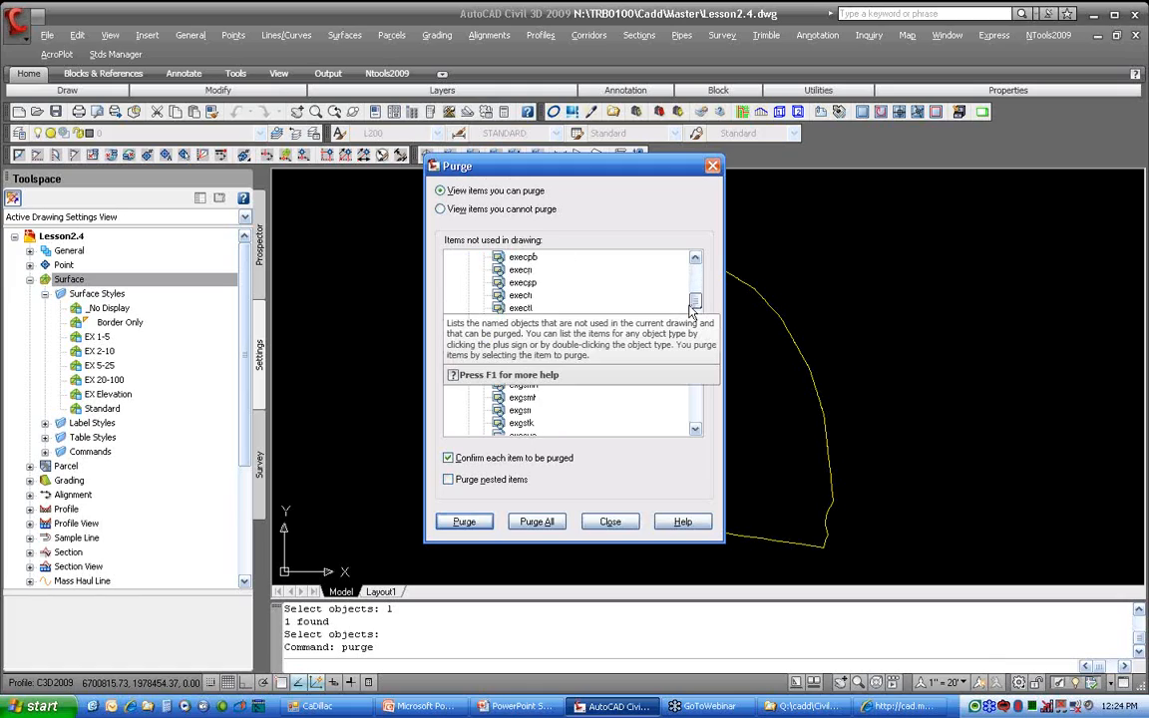
pyautogui.scroll(-10, 689, 354)
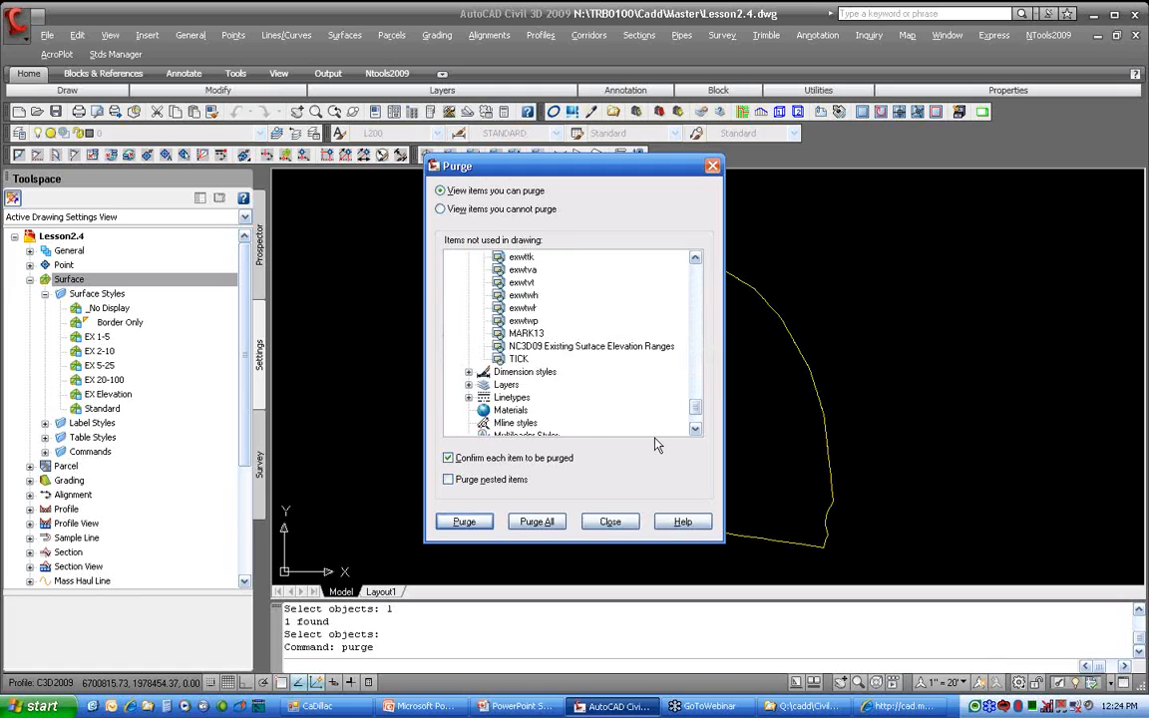
pyautogui.click(576, 347)
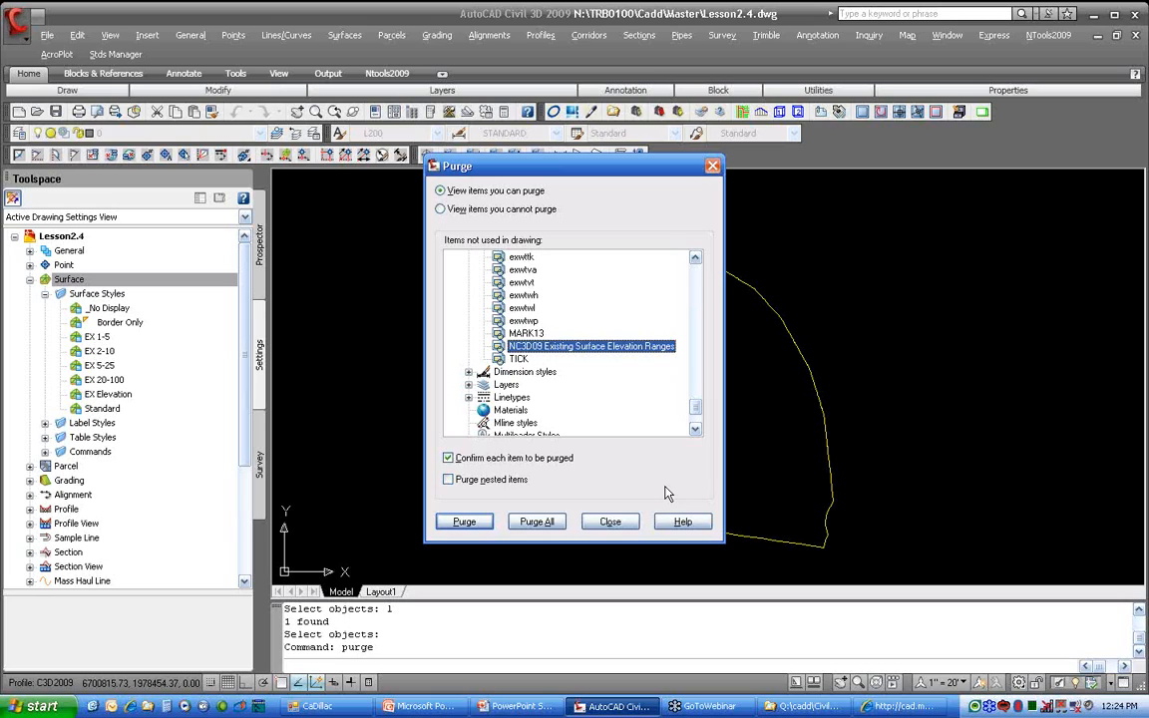
pyautogui.click(467, 523)
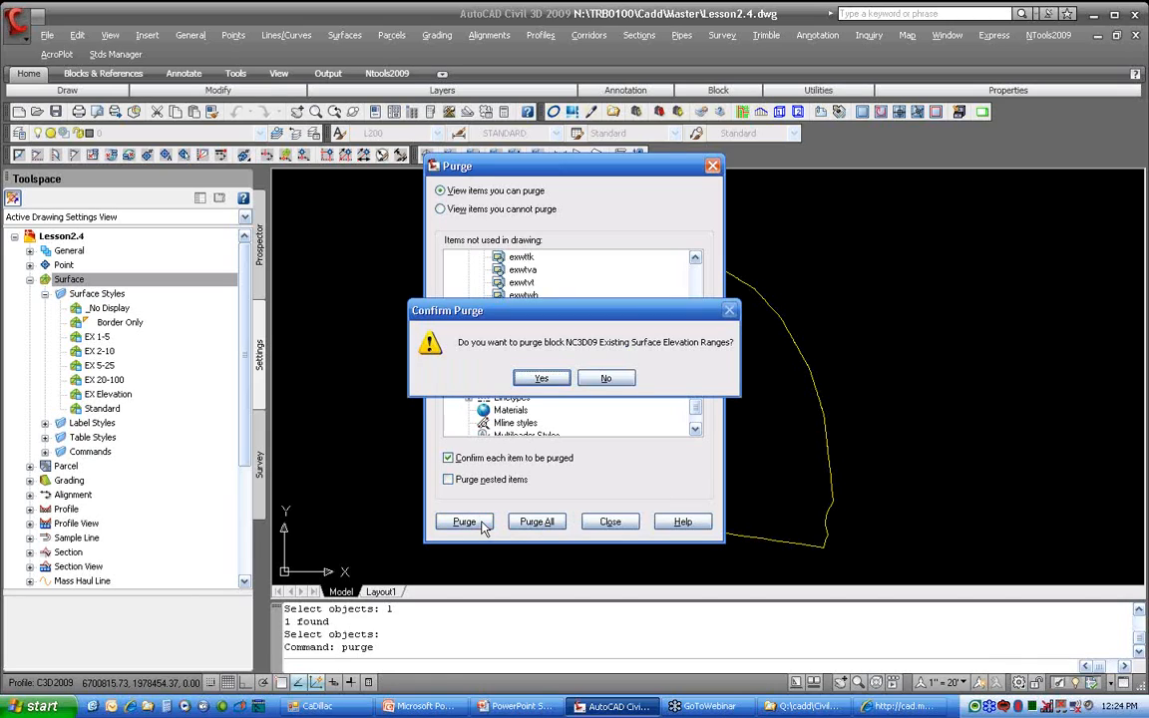
pyautogui.click(557, 385)
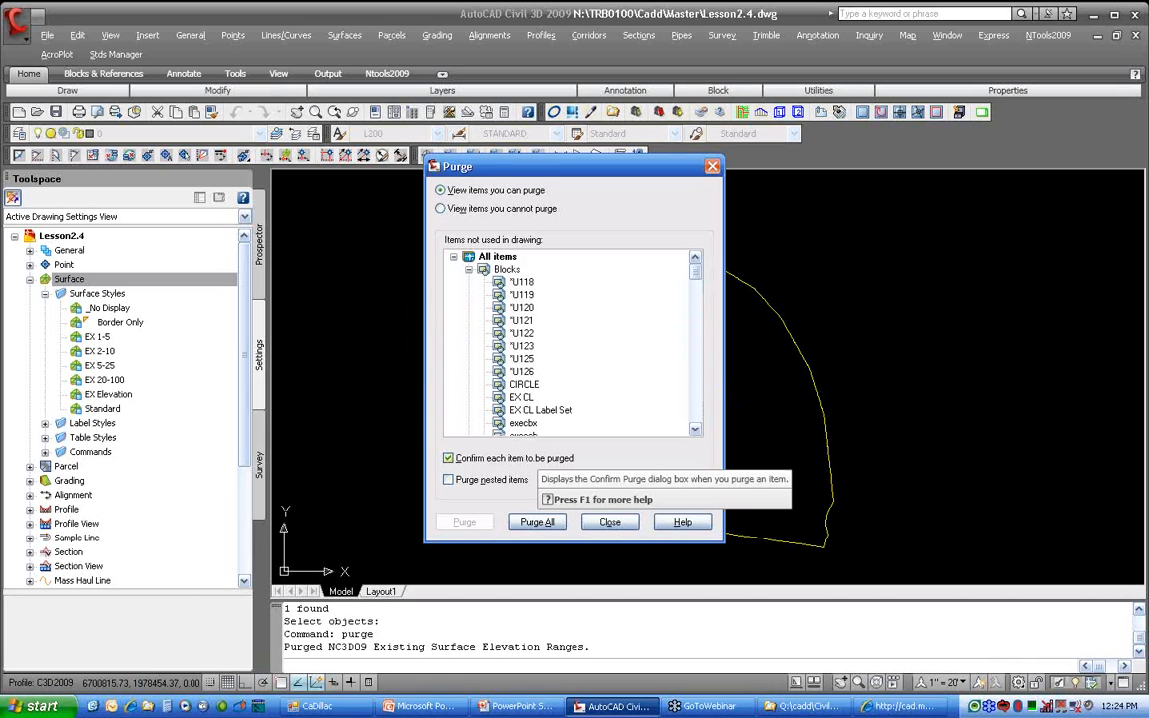
pyautogui.click(609, 522)
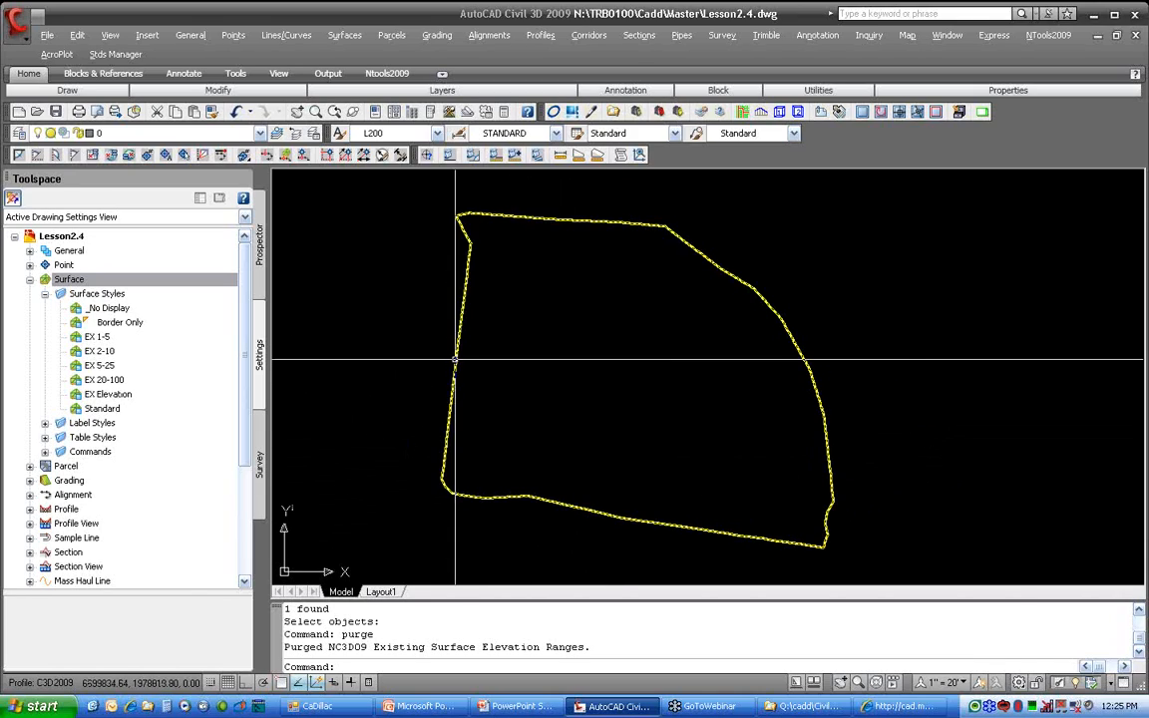
# Set the surface style of surface E01 to EX Elevation in its surface properties
pyautogui.click(469, 267)
pyautogui.rightClick(421, 268)
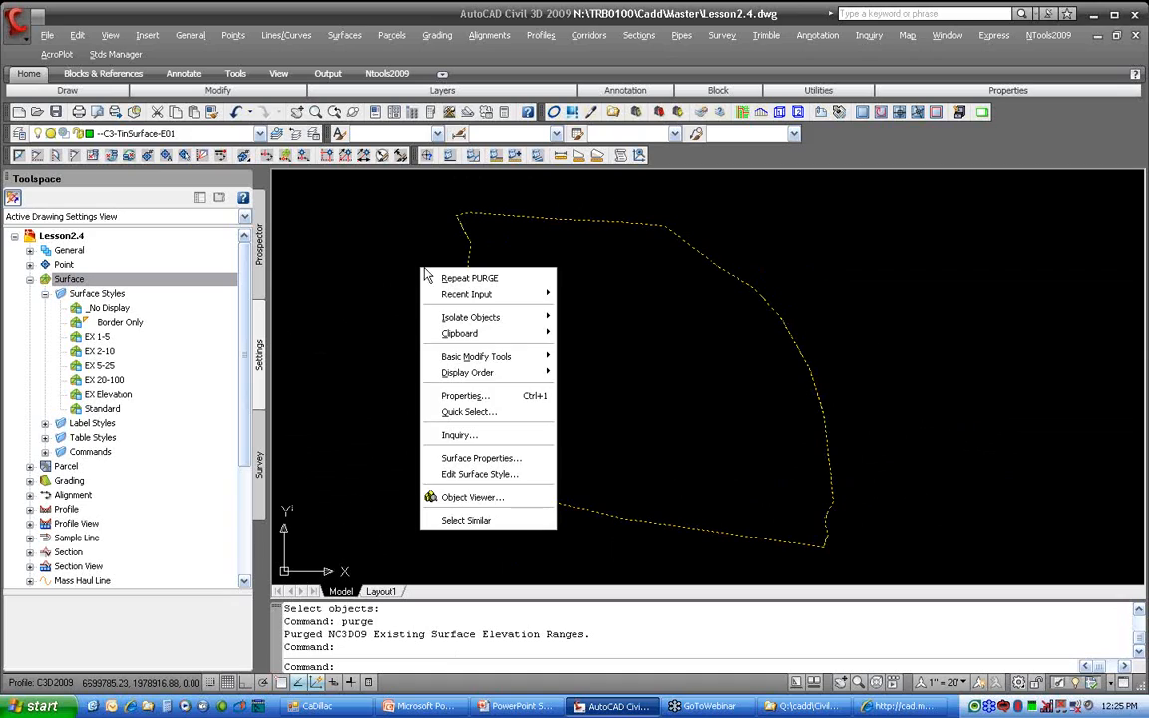
pyautogui.click(474, 458)
pyautogui.click(404, 359)
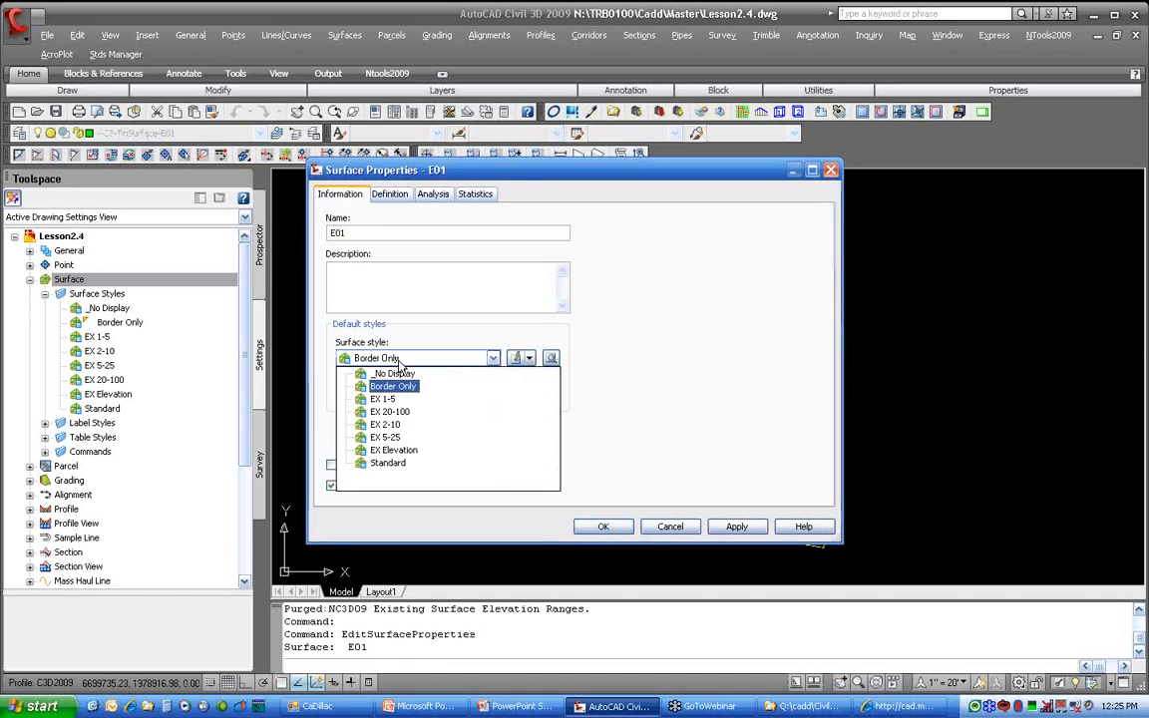
pyautogui.click(394, 450)
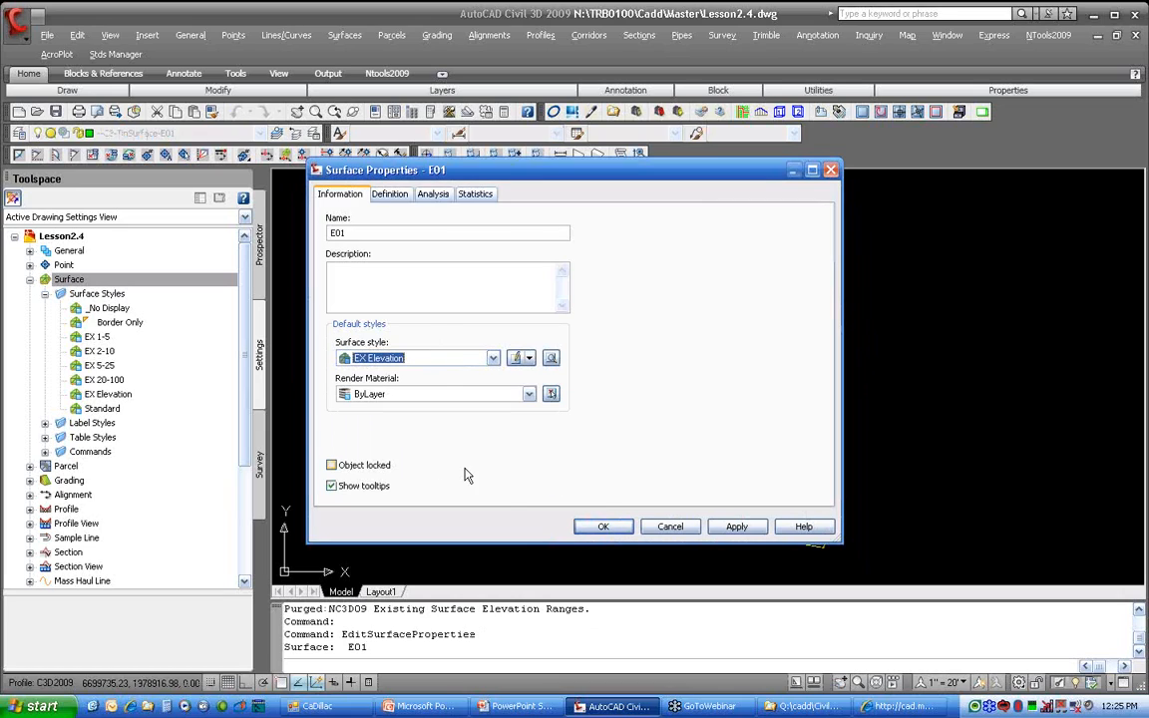
pyautogui.click(604, 528)
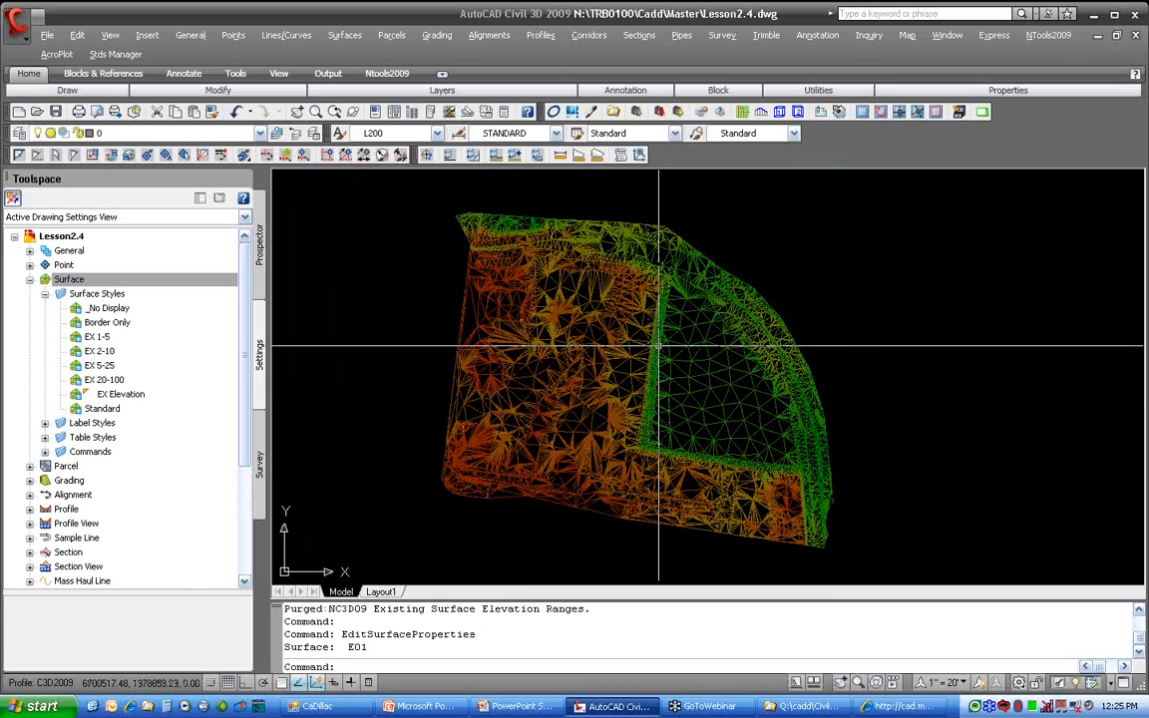
pyautogui.moveTo(658, 347)
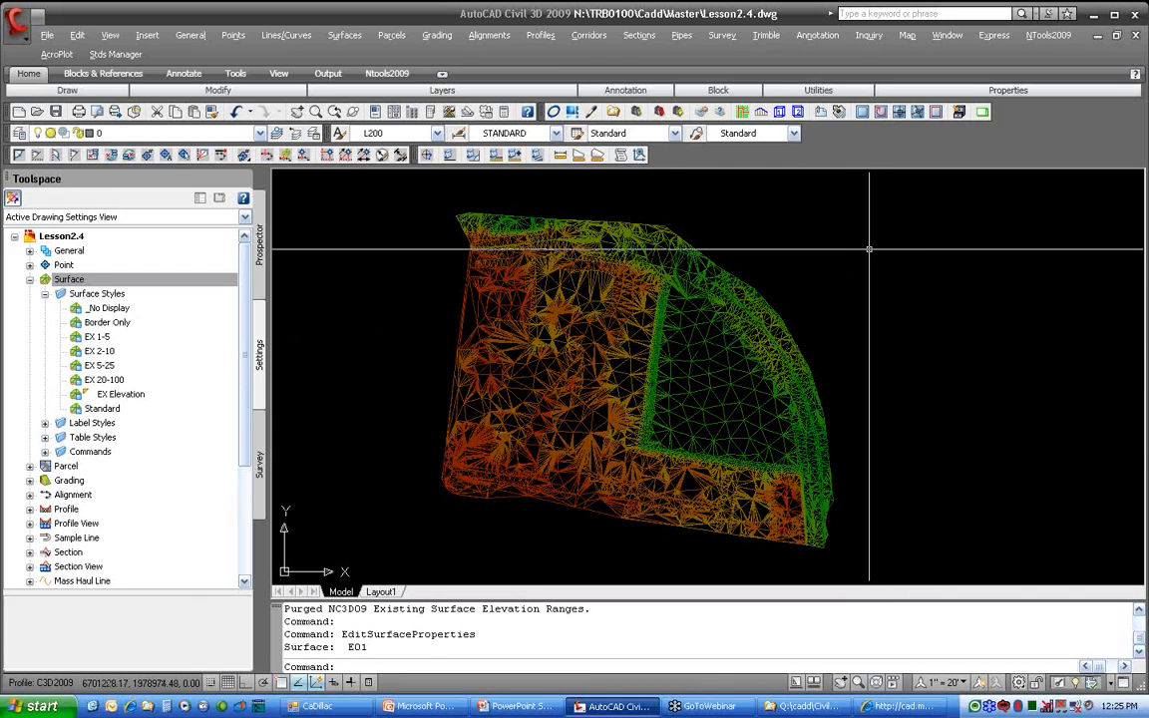
# Switch the drawing view's visual style to Conceptual to shade the surface
pyautogui.click(109, 35)
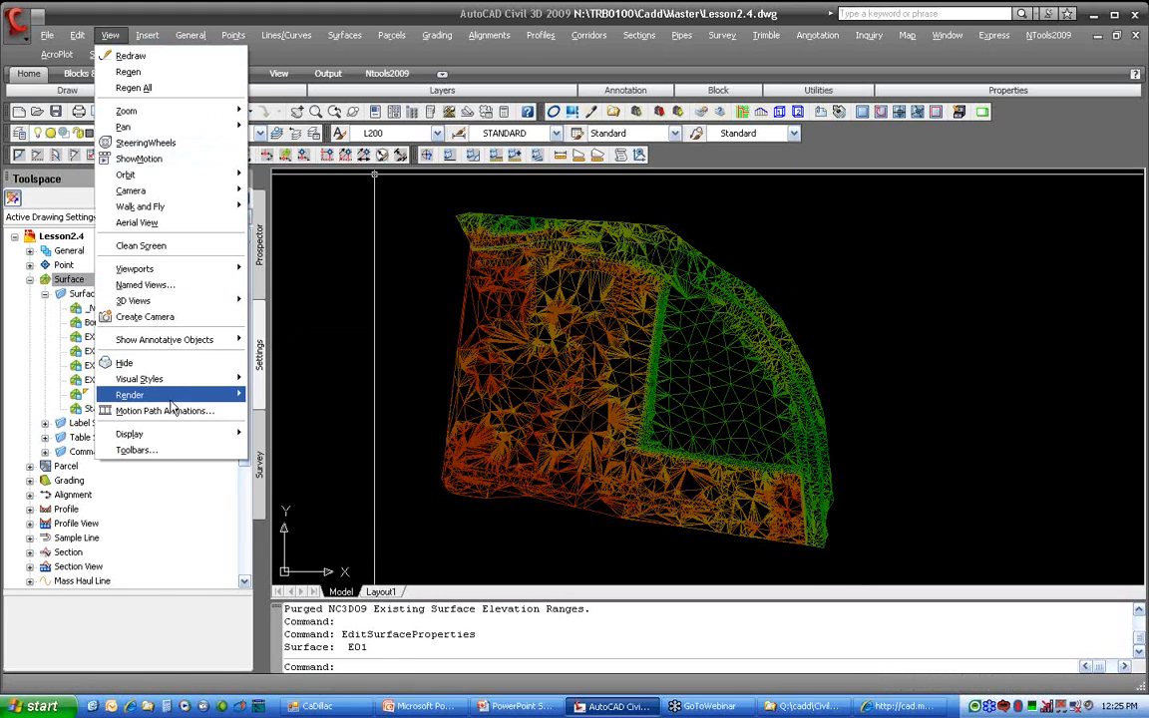
pyautogui.moveTo(160, 379)
pyautogui.click(357, 451)
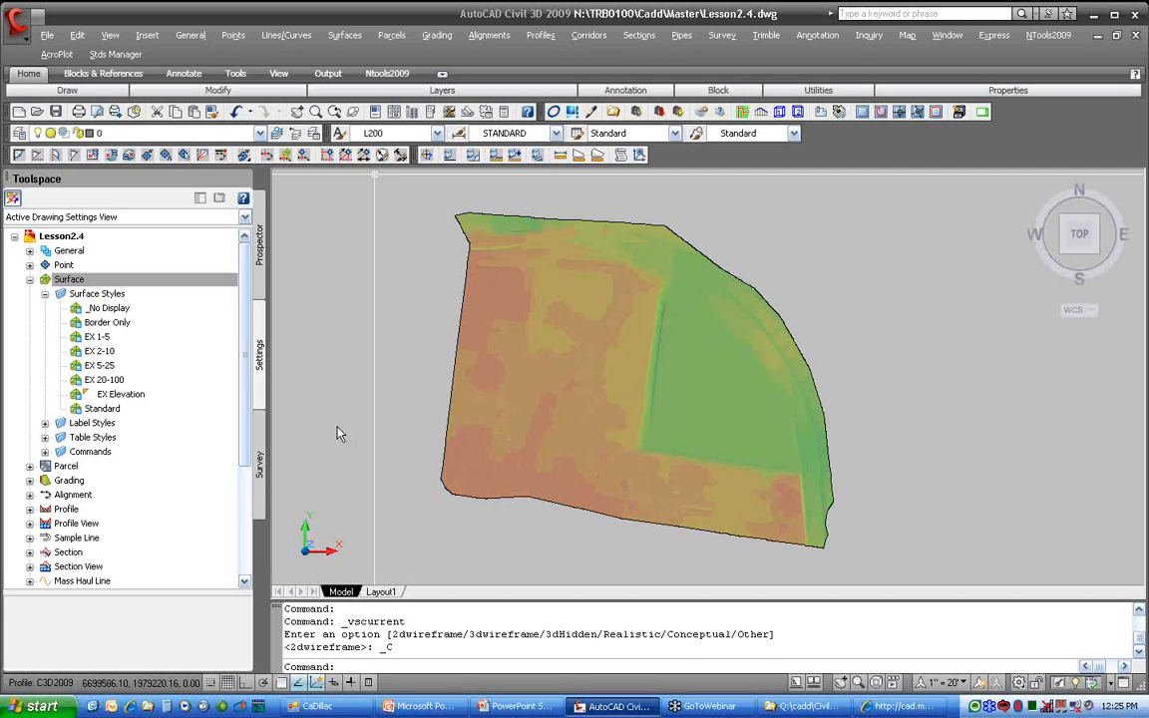
# Run an Elevations analysis with 12 ranges in the surface properties of E01
pyautogui.click(514, 390)
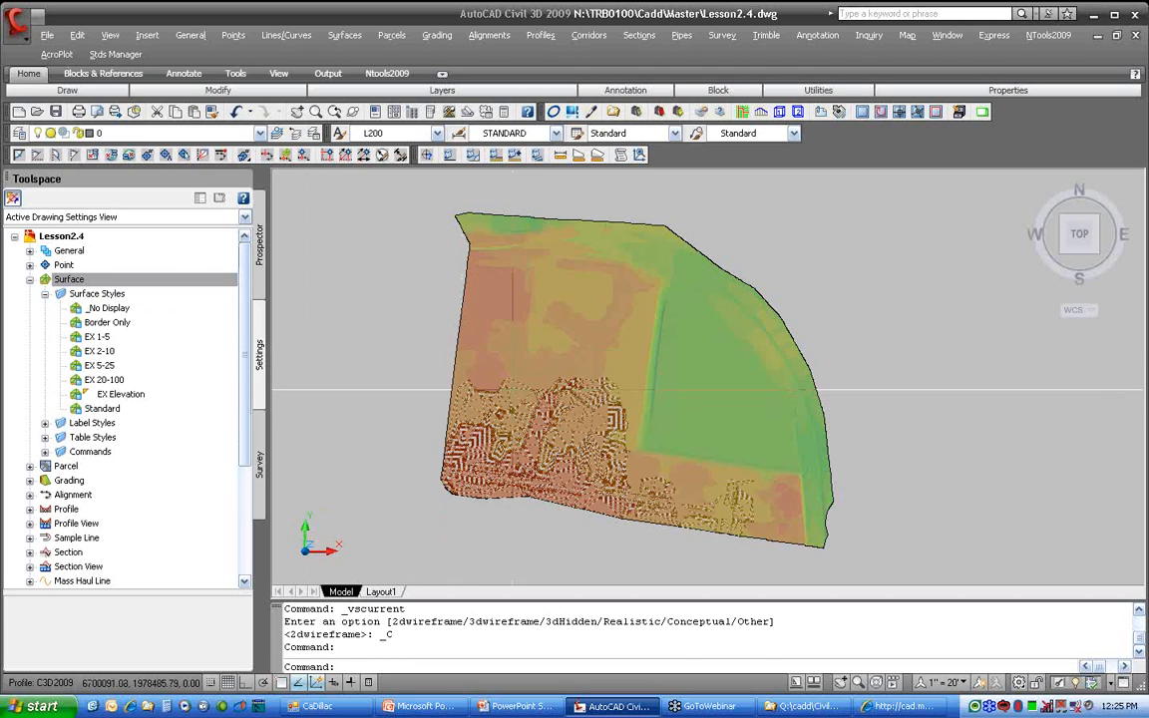
pyautogui.rightClick(501, 388)
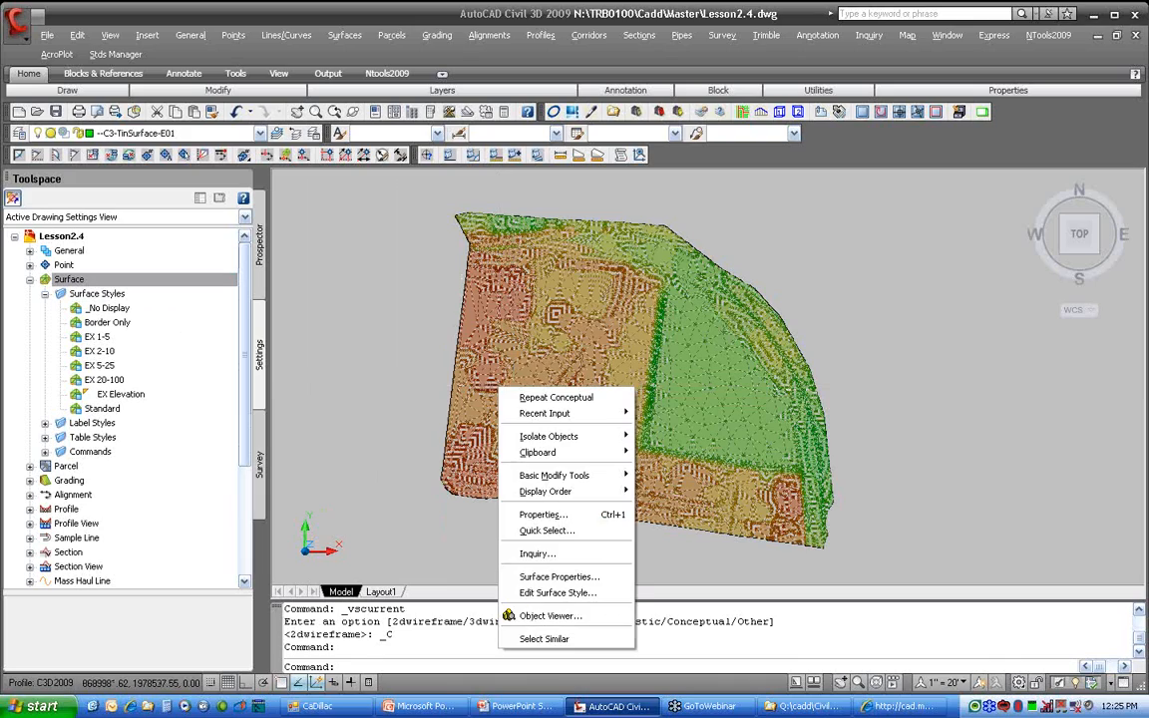
pyautogui.click(557, 578)
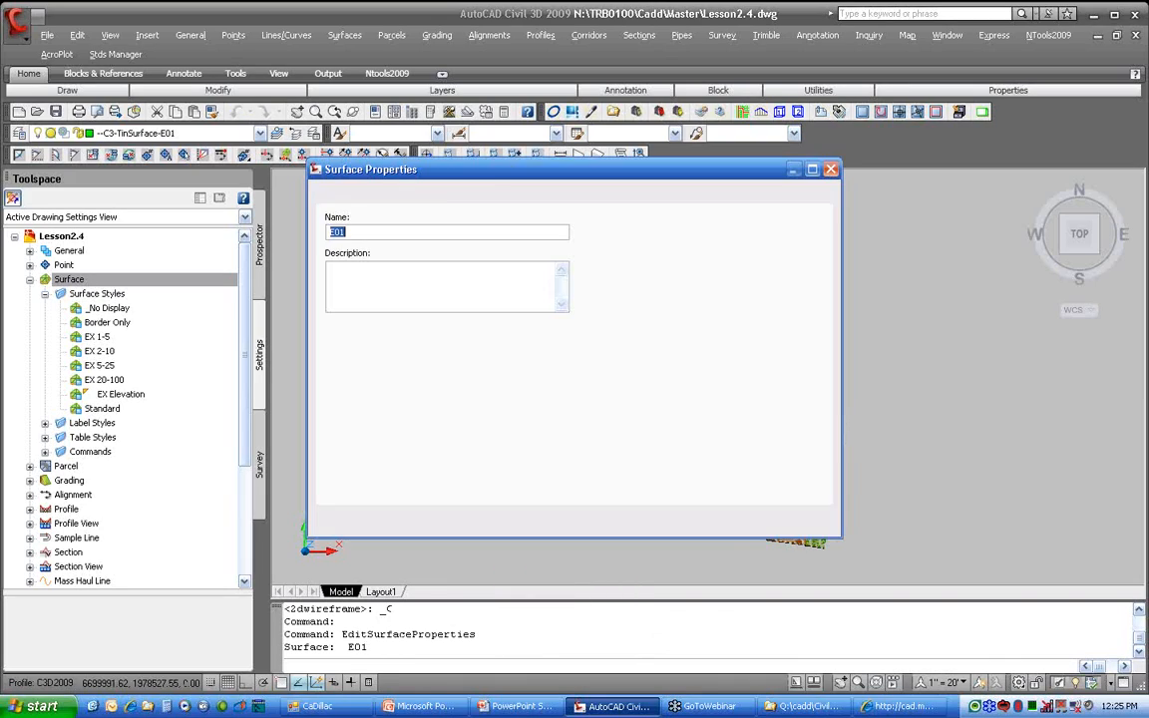
pyautogui.click(433, 195)
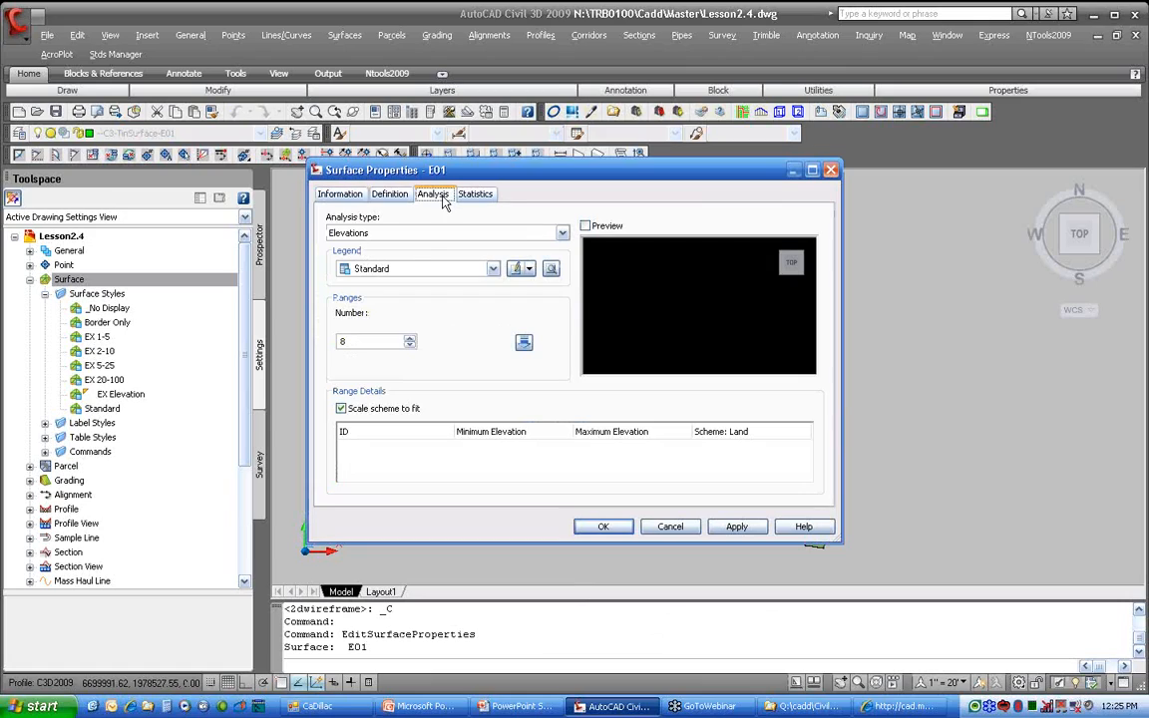
pyautogui.click(410, 235)
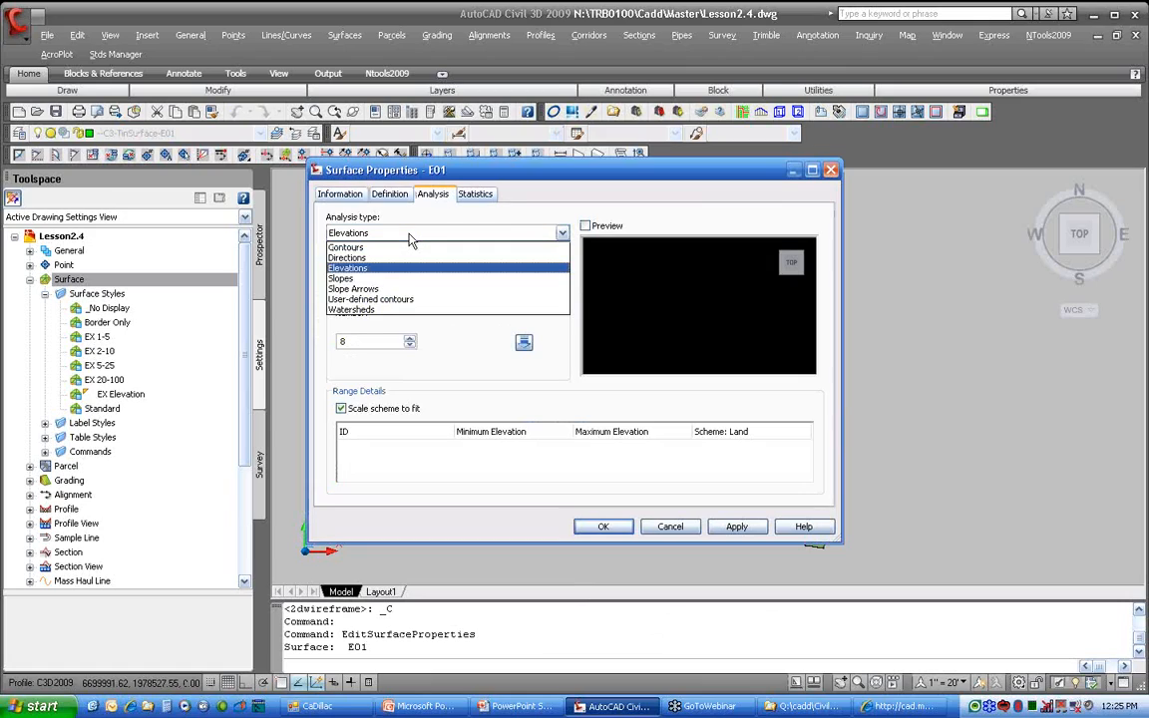
pyautogui.click(410, 236)
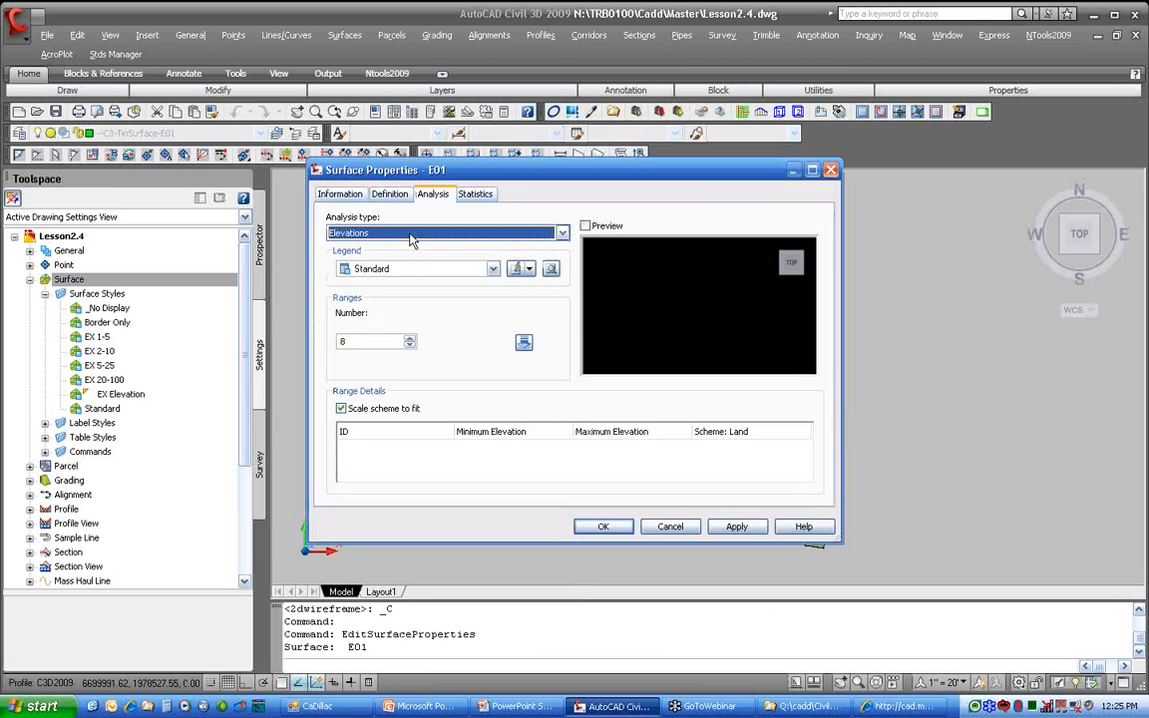
pyautogui.click(395, 344)
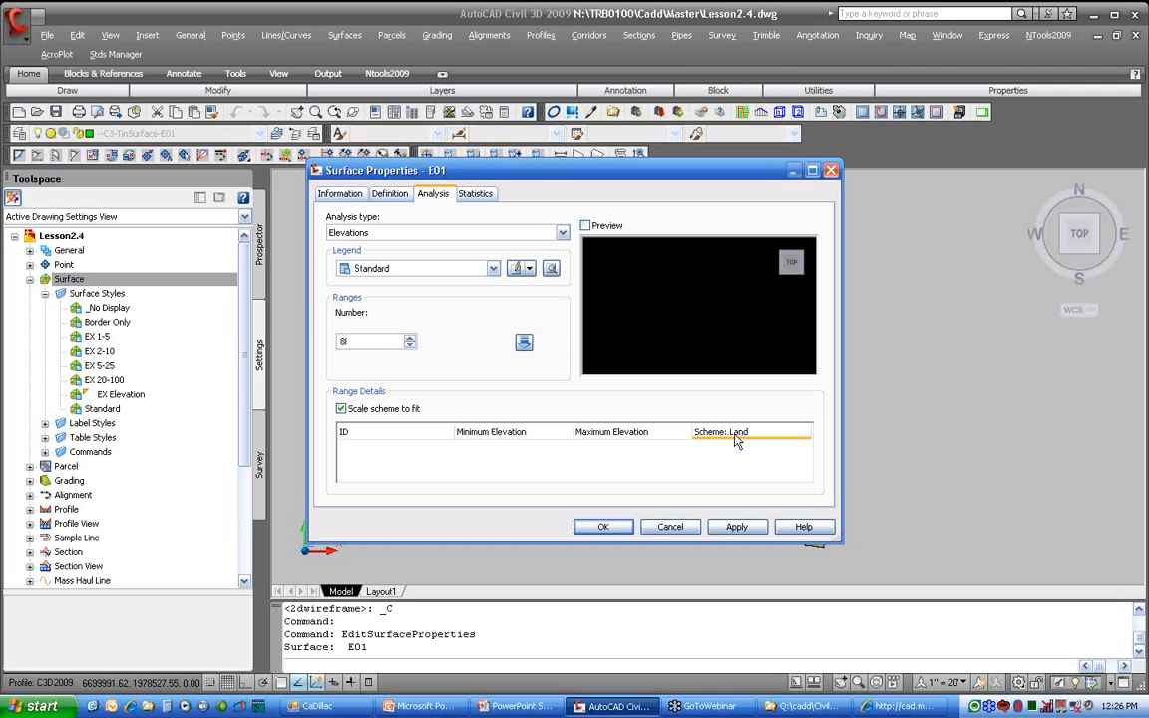
pyautogui.click(410, 339)
pyautogui.click(410, 338)
pyautogui.click(410, 338)
pyautogui.click(410, 339)
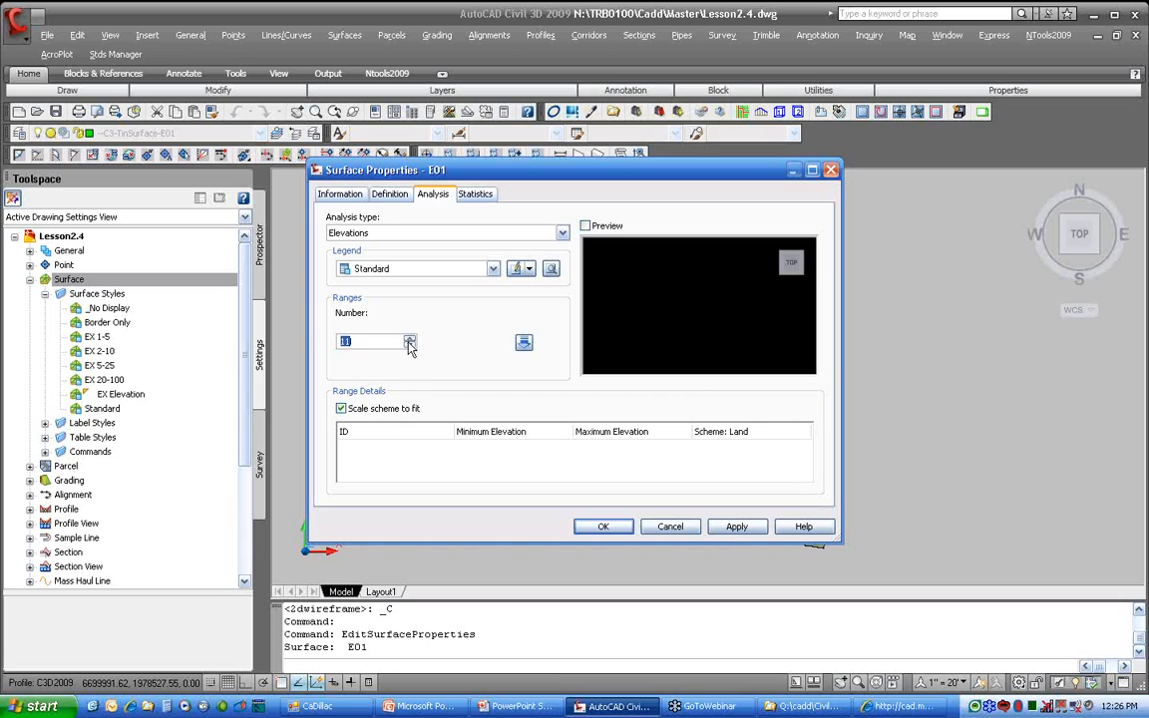
pyautogui.click(524, 343)
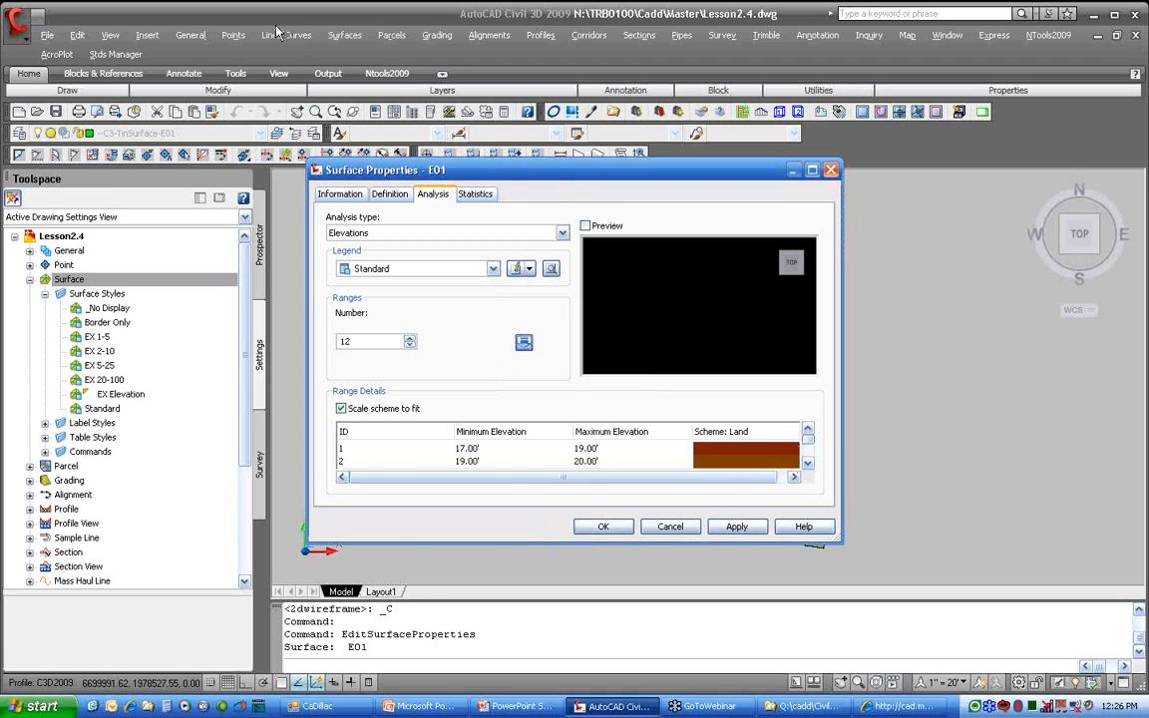
# Move the Surface Properties dialog off the surface and apply the 12-range elevation analysis
pyautogui.moveTo(536, 172); pyautogui.dragTo(244, 22)
pyautogui.click(441, 377)
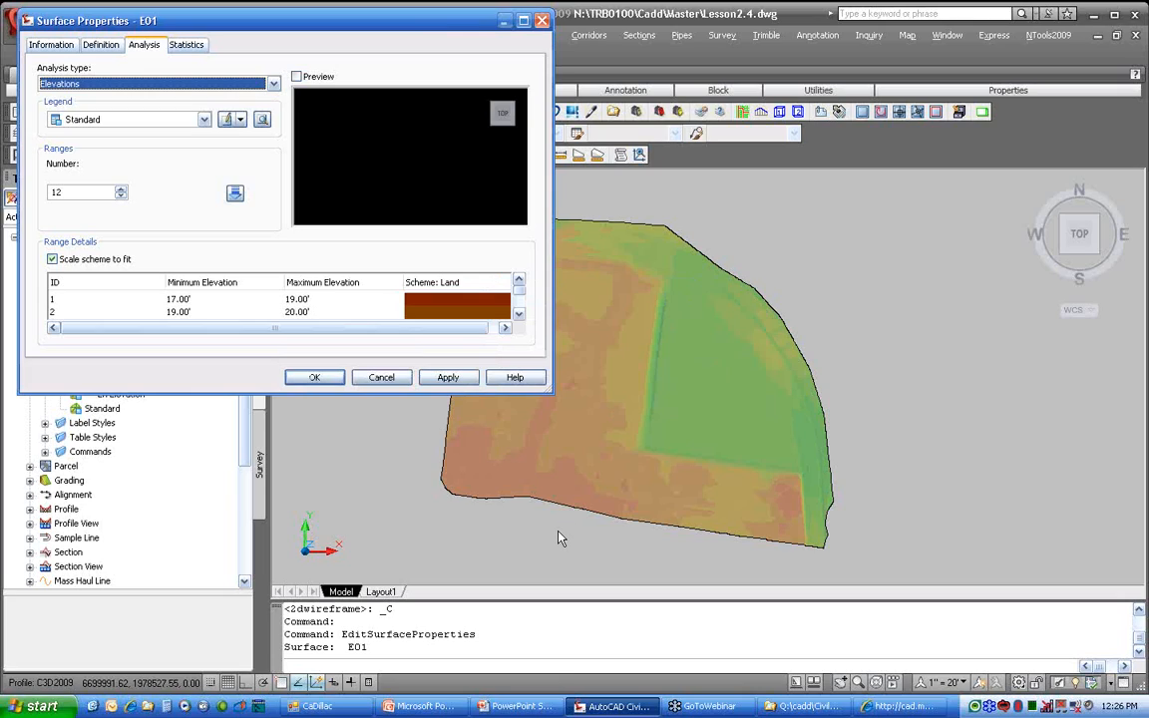
pyautogui.click(321, 378)
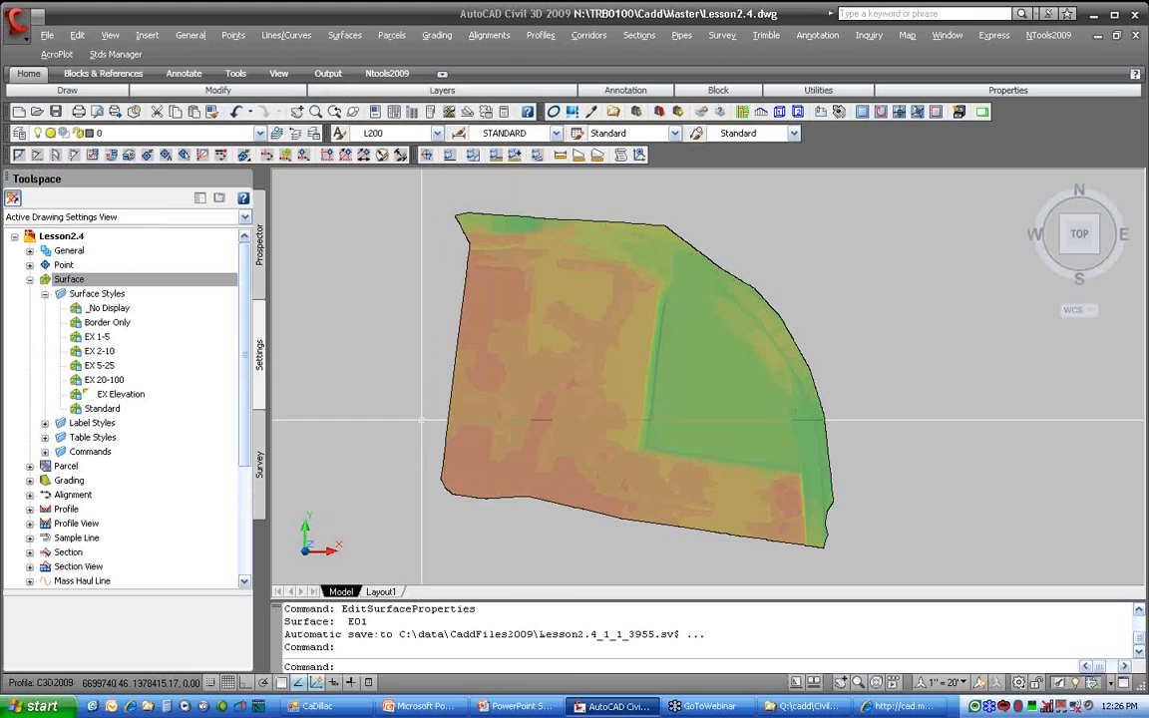
# Rerun the Elevations analysis of surface E01 with 2 ranges and apply it
pyautogui.click(469, 421)
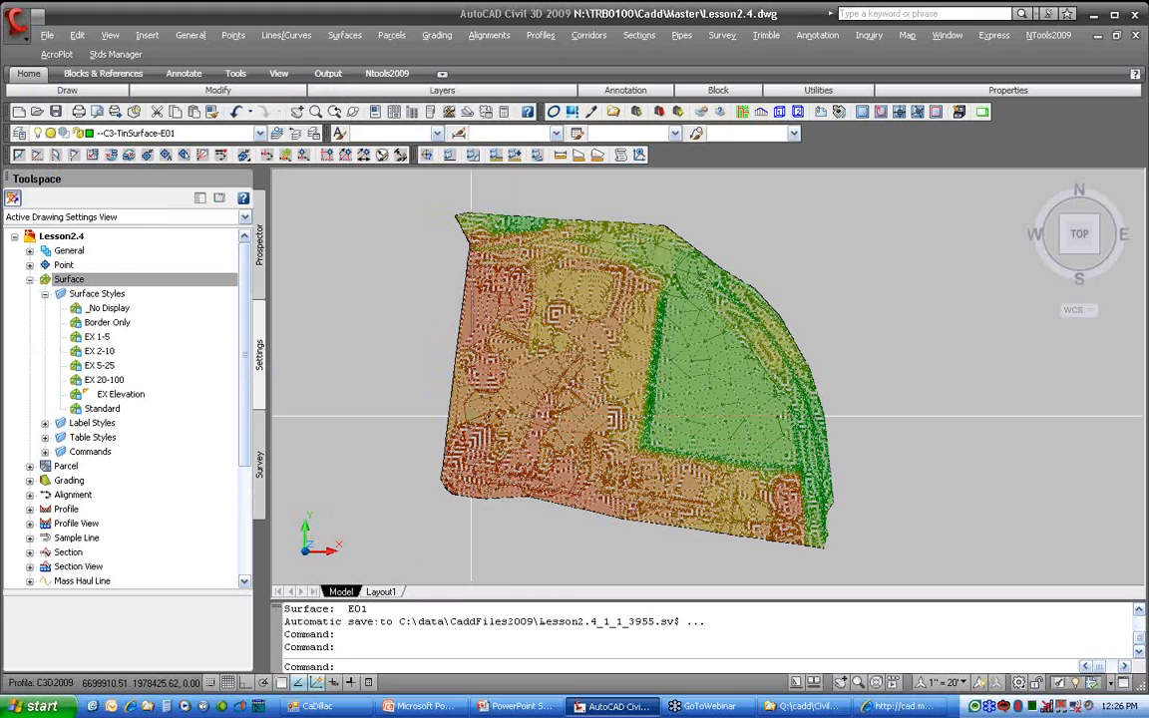
pyautogui.rightClick(473, 419)
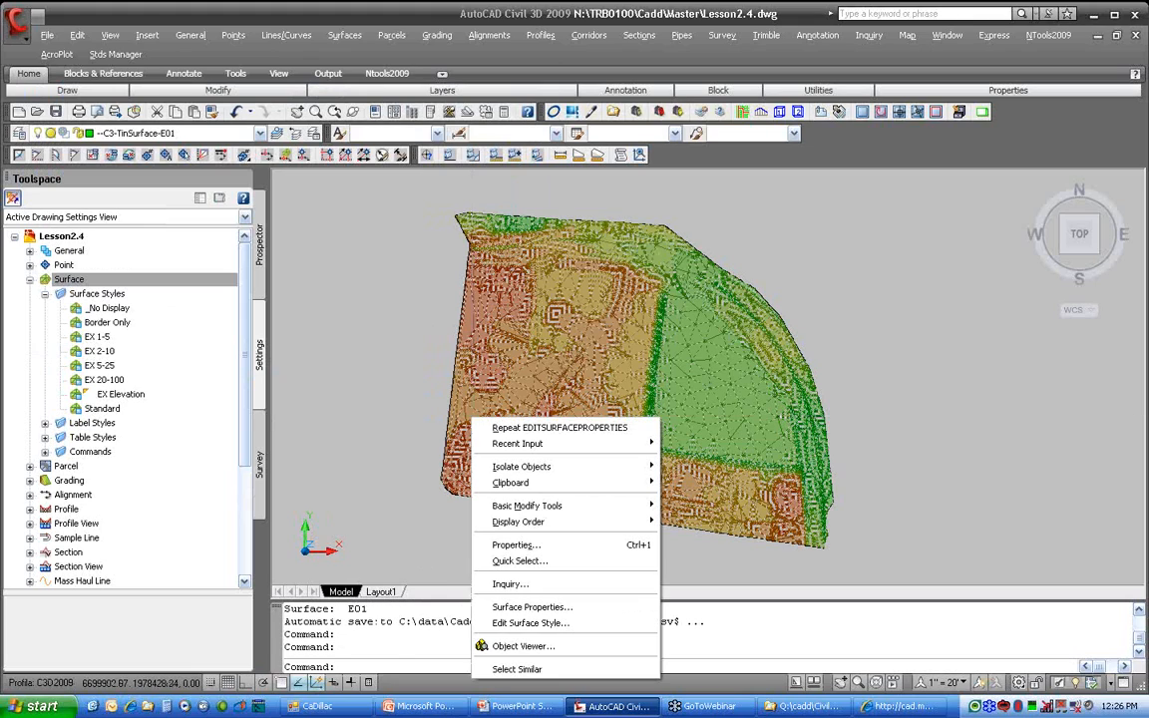
pyautogui.click(534, 607)
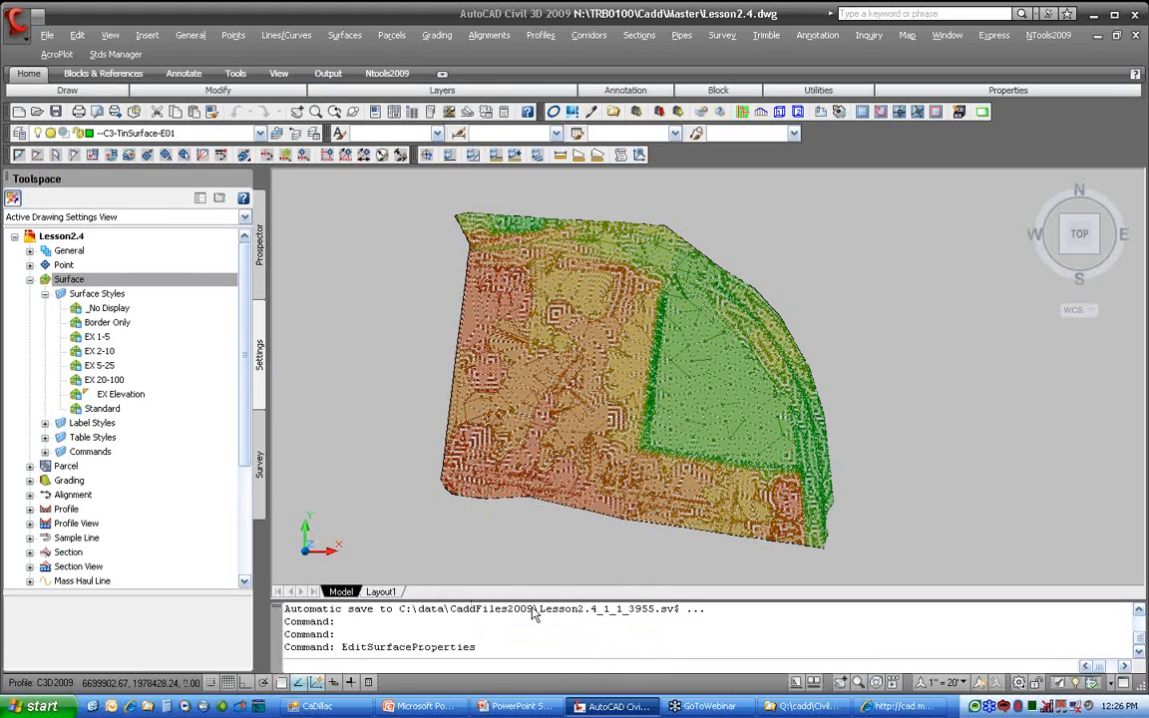
pyautogui.click(120, 200)
pyautogui.click(120, 200)
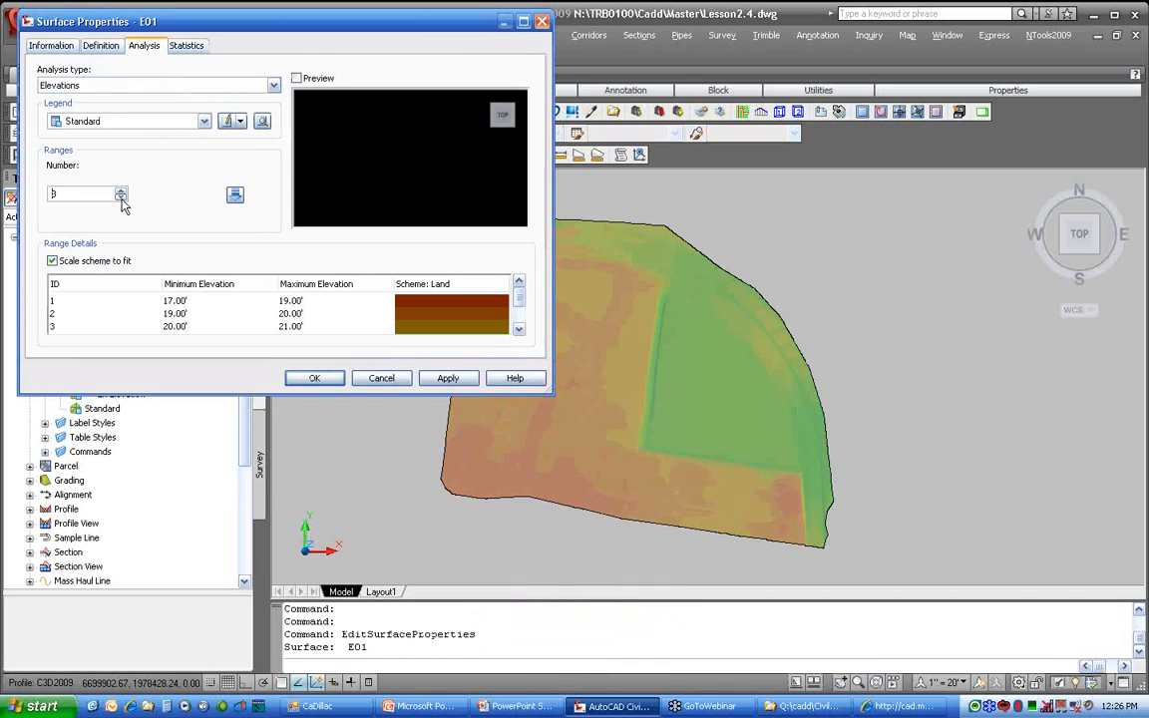
pyautogui.write('2')
pyautogui.click(234, 194)
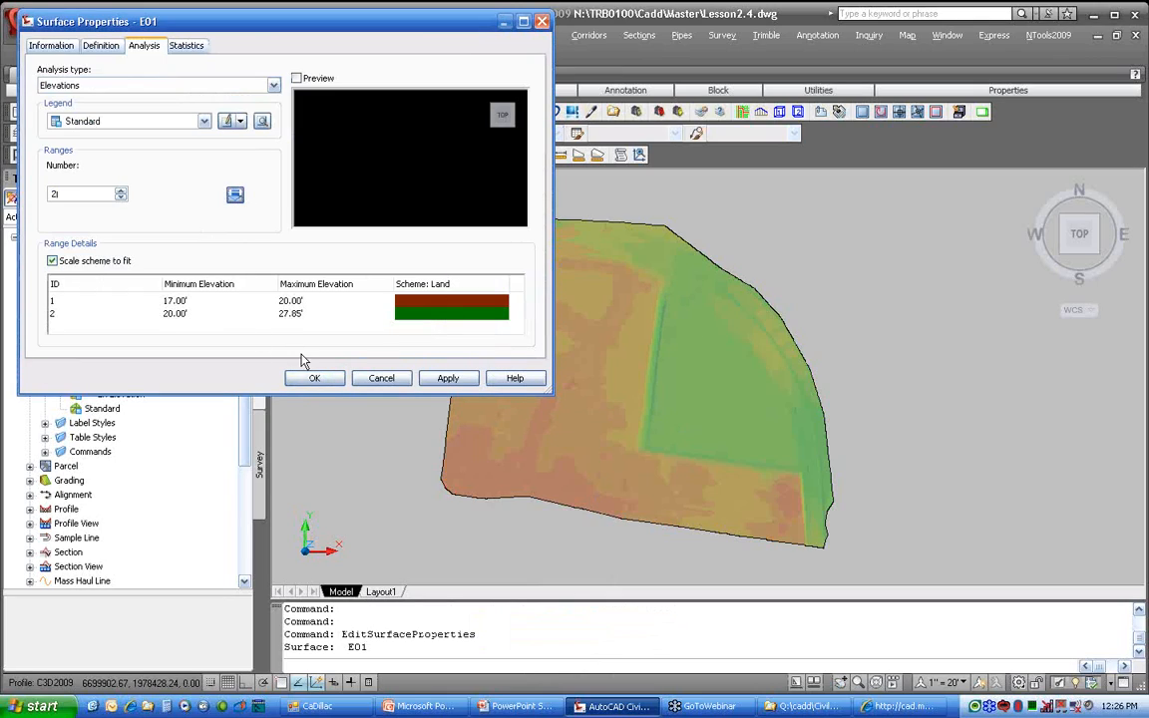
pyautogui.click(448, 378)
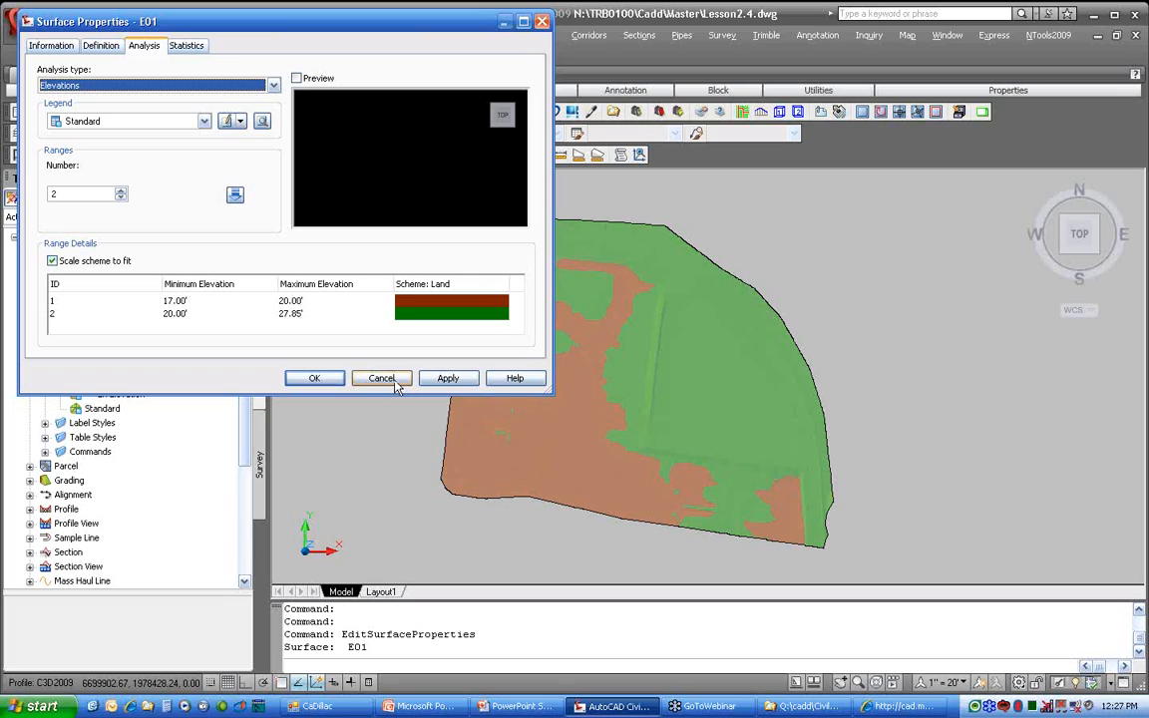
# Run a User-defined contours analysis with 1 contour for surface E01
pyautogui.click(213, 88)
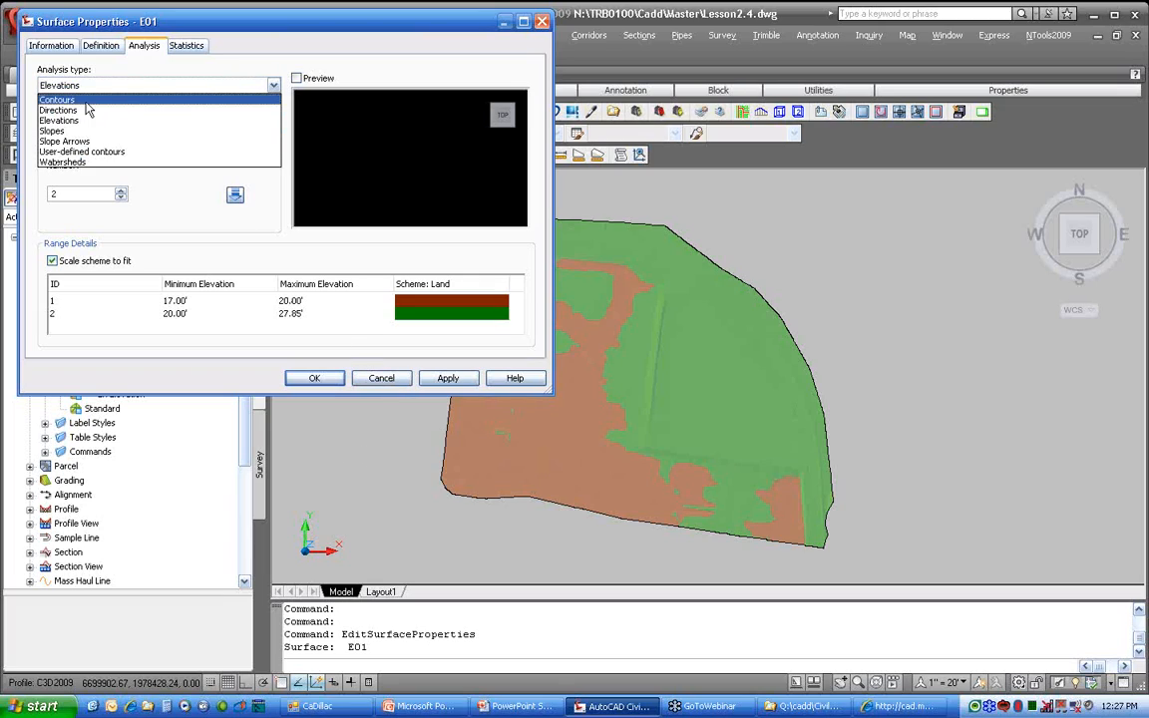
pyautogui.click(103, 153)
pyautogui.click(120, 197)
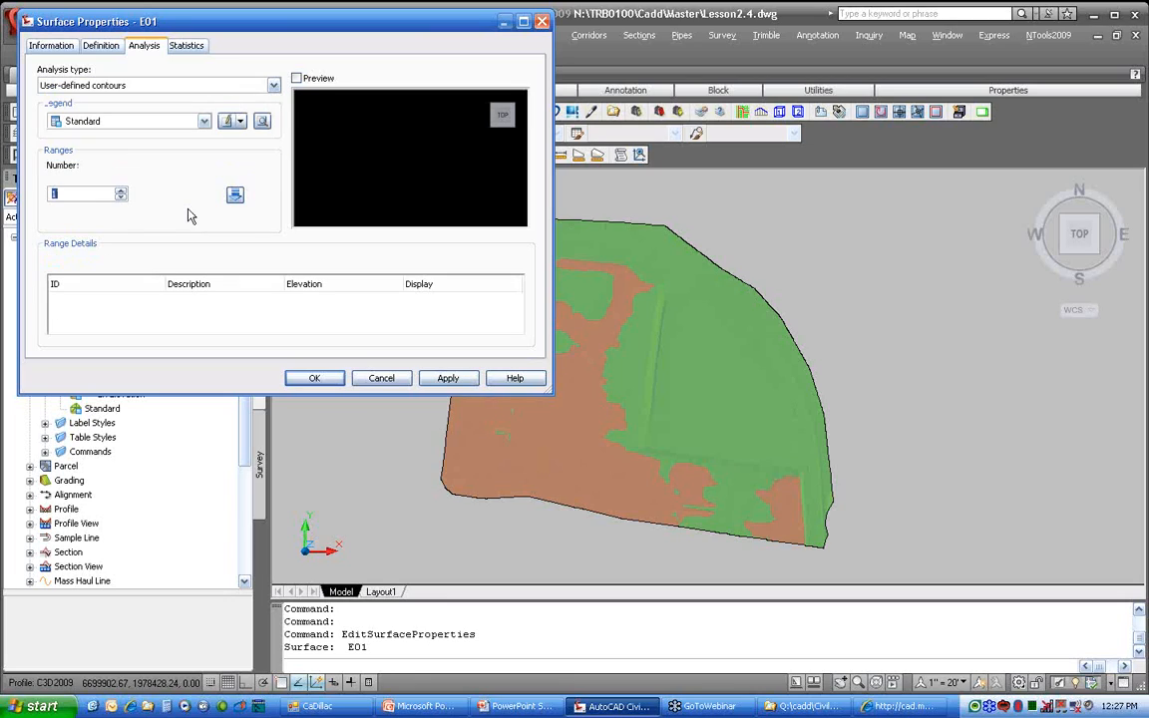
pyautogui.click(234, 195)
# Set the user-defined contour's elevation to 20.12' and close the surface properties without saving the contour analysis
pyautogui.click(302, 301)
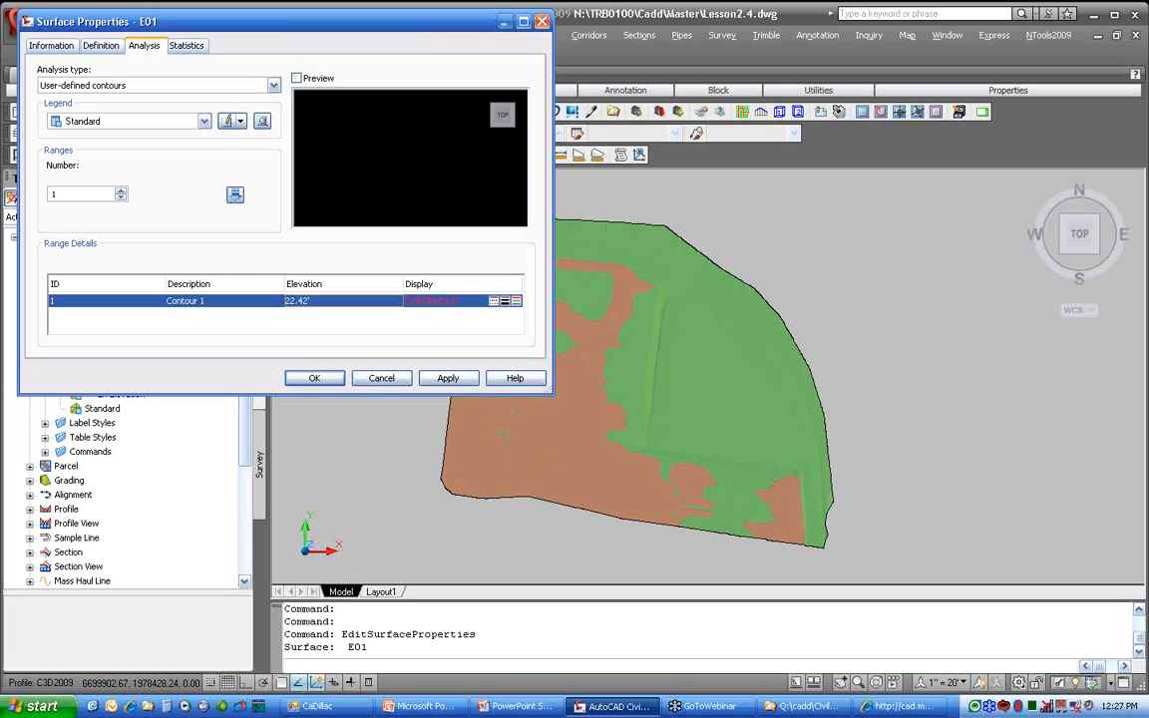
pyautogui.click(304, 300)
pyautogui.click(348, 301)
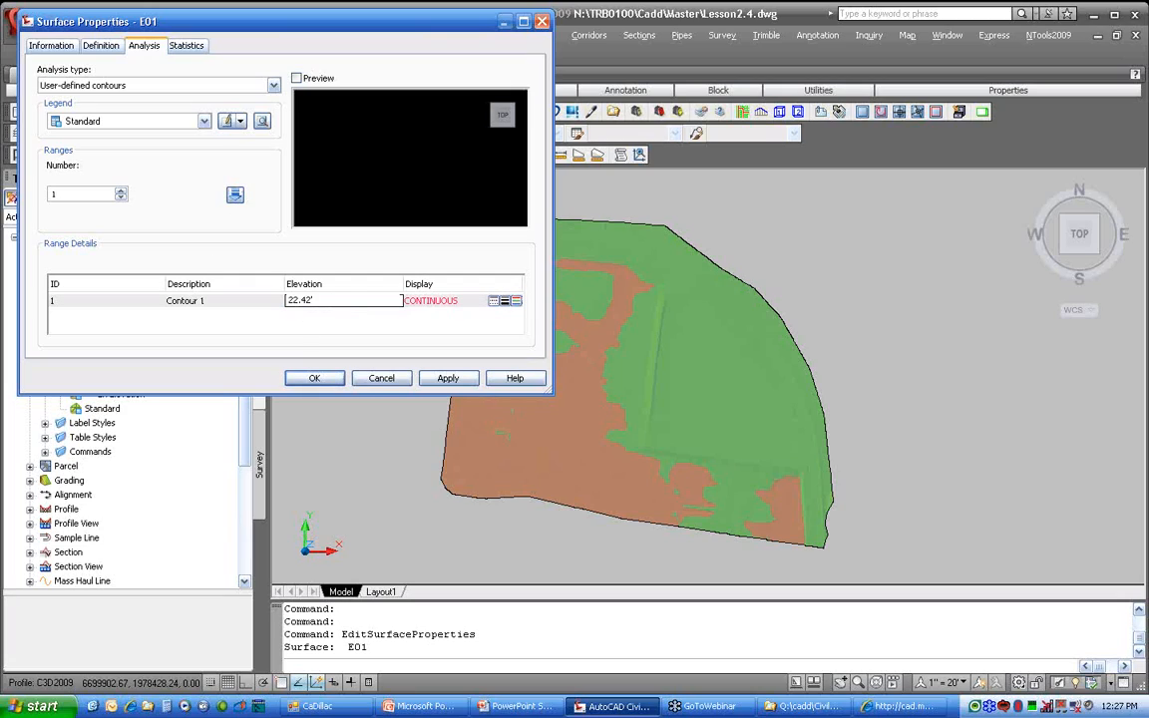
pyautogui.hotkey('shift', 'Home')
pyautogui.write('20.12')
pyautogui.click(314, 329)
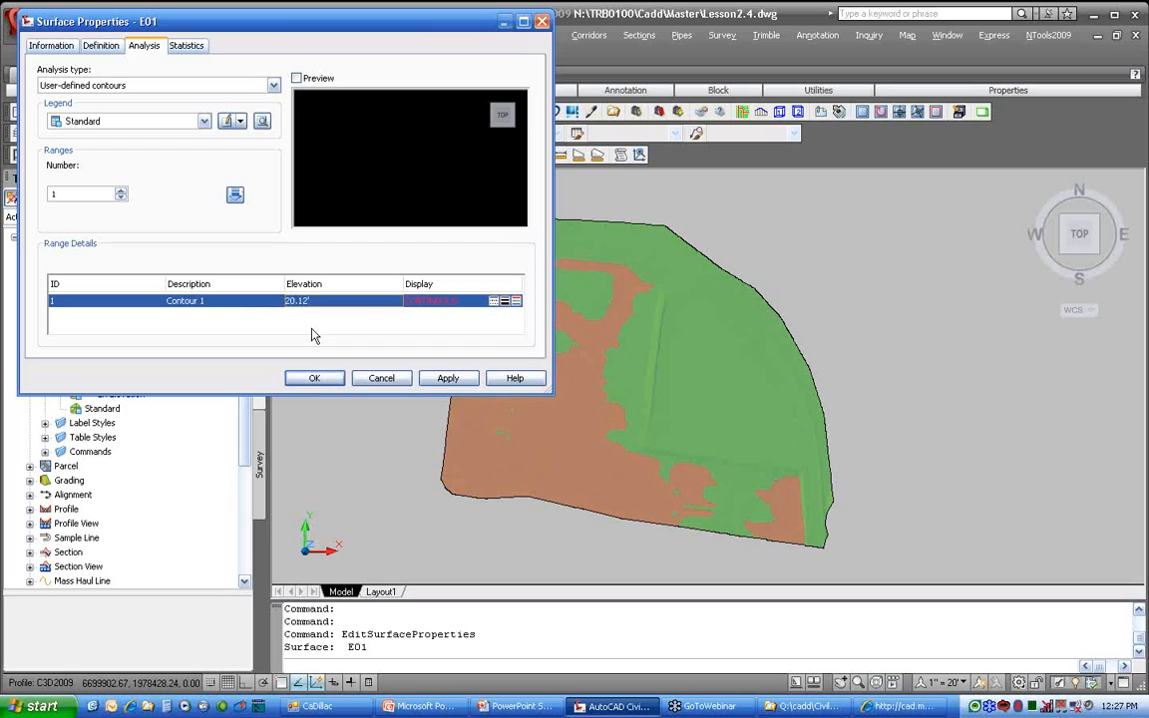
pyautogui.click(379, 378)
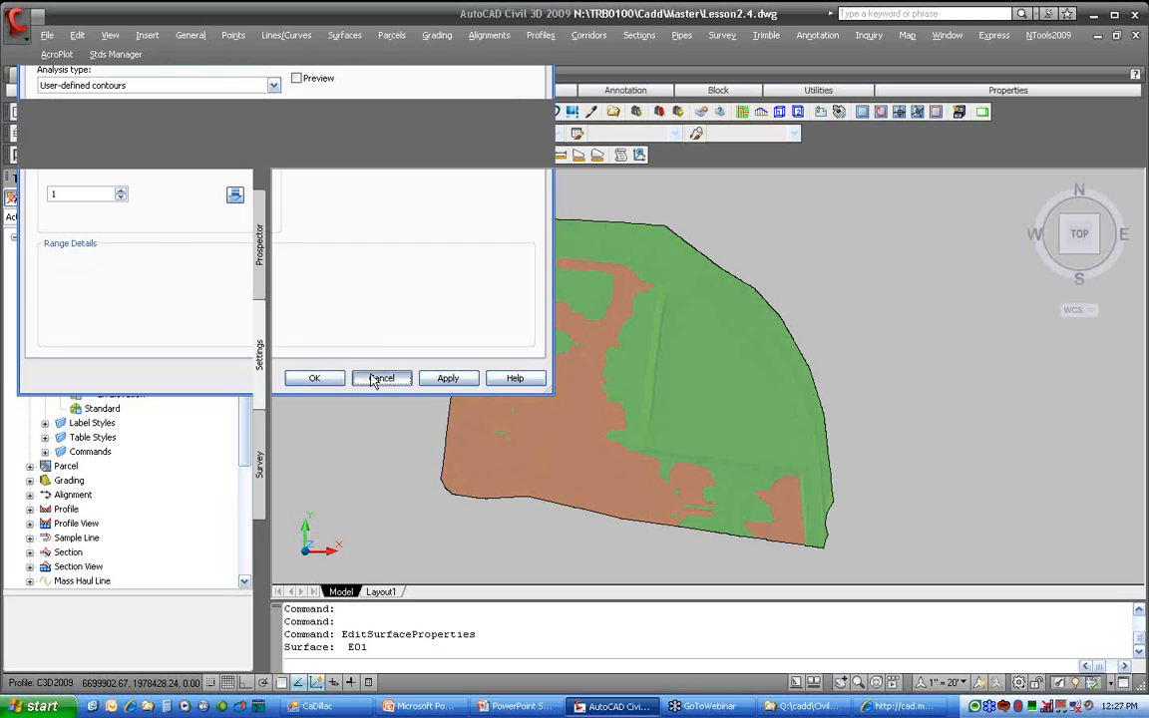